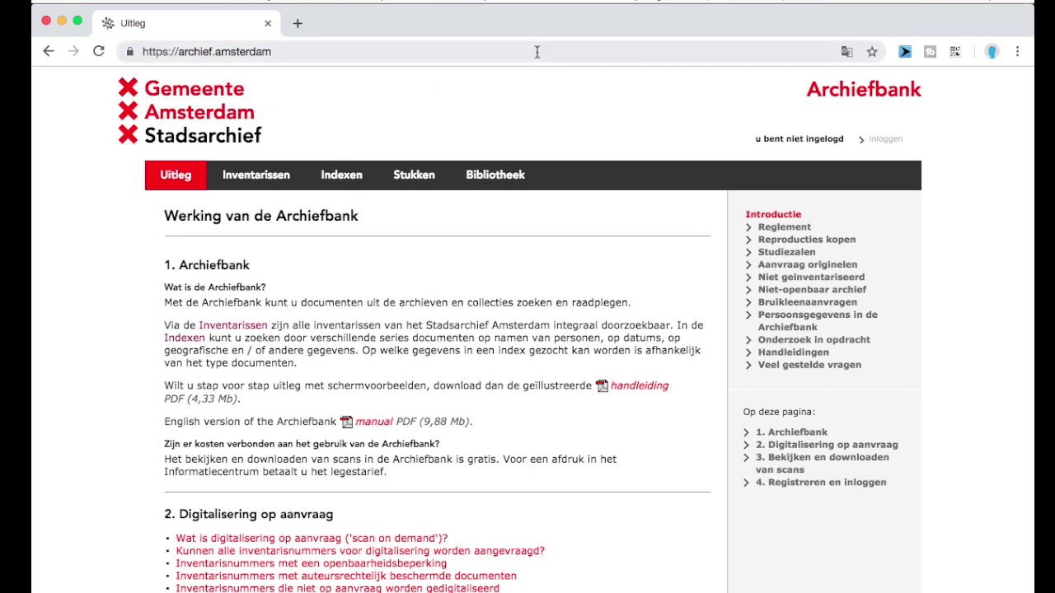
Step: Translate the Archiefbank explanation page at archief.amsterdam from Dutch to English
{"action": "left_click", "coordinate": [314, 50]}
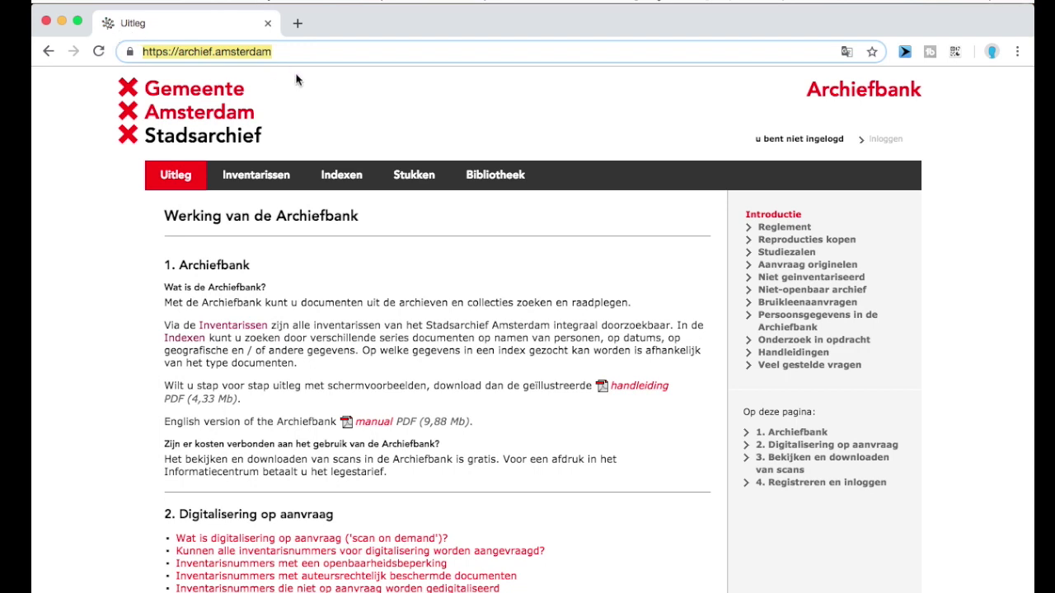
{"action": "left_click", "coordinate": [322, 116]}
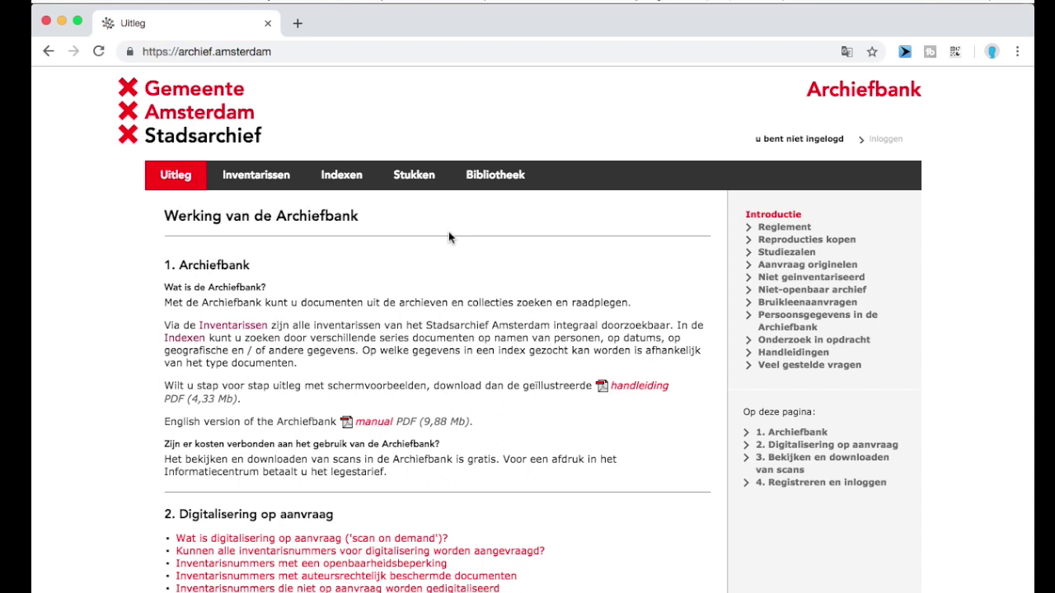
{"action": "left_click", "coordinate": [843, 54]}
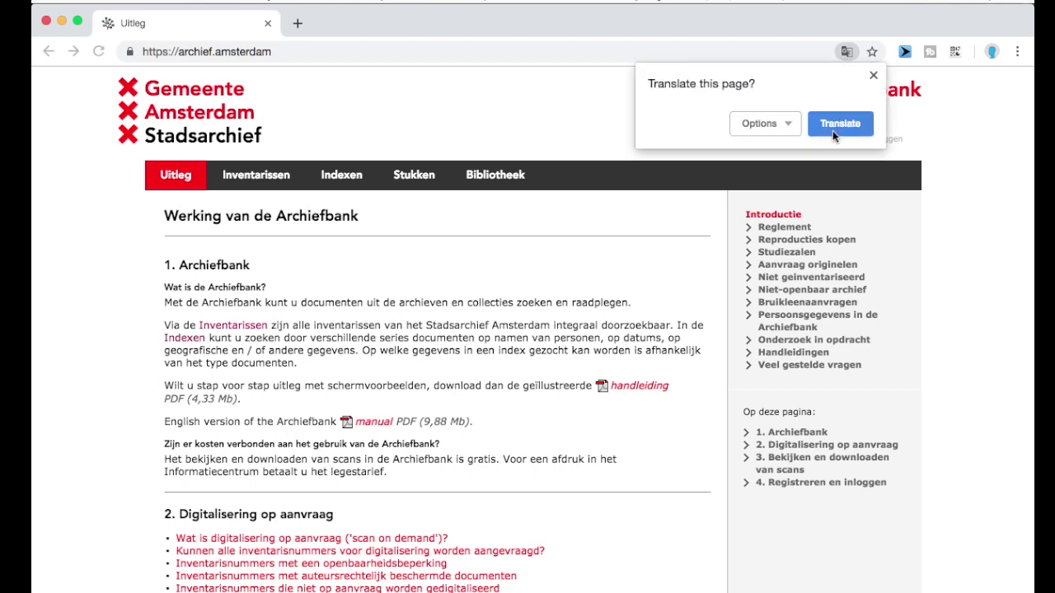
{"action": "left_click", "coordinate": [833, 129]}
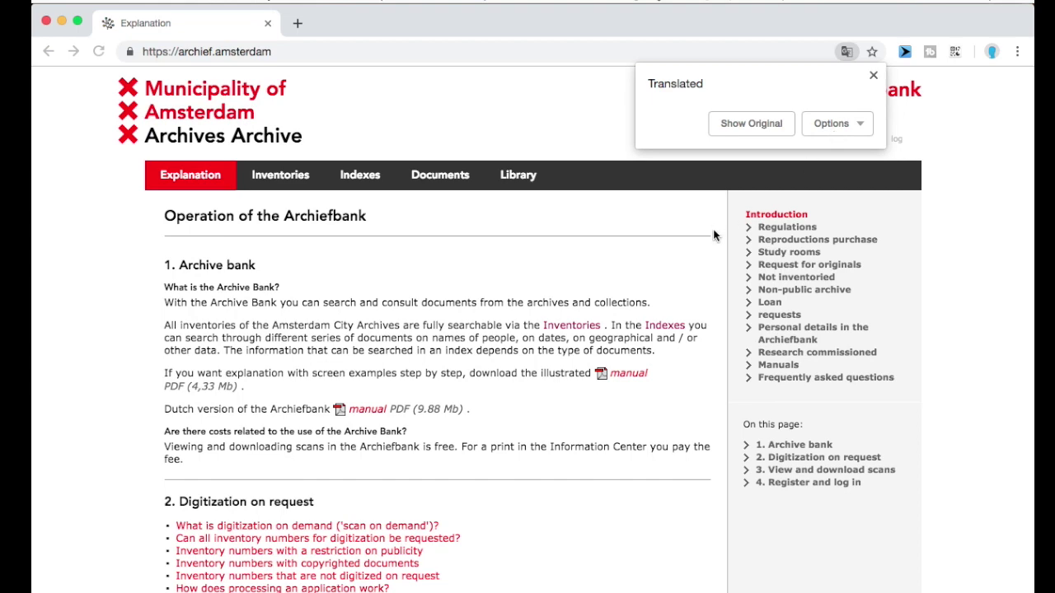
Step: Dismiss the translation popup and read the translated explanation of the Archive Bank and digitization on request
{"action": "scroll", "coordinate": [714, 236], "scroll_direction": "down", "scroll_amount": 2}
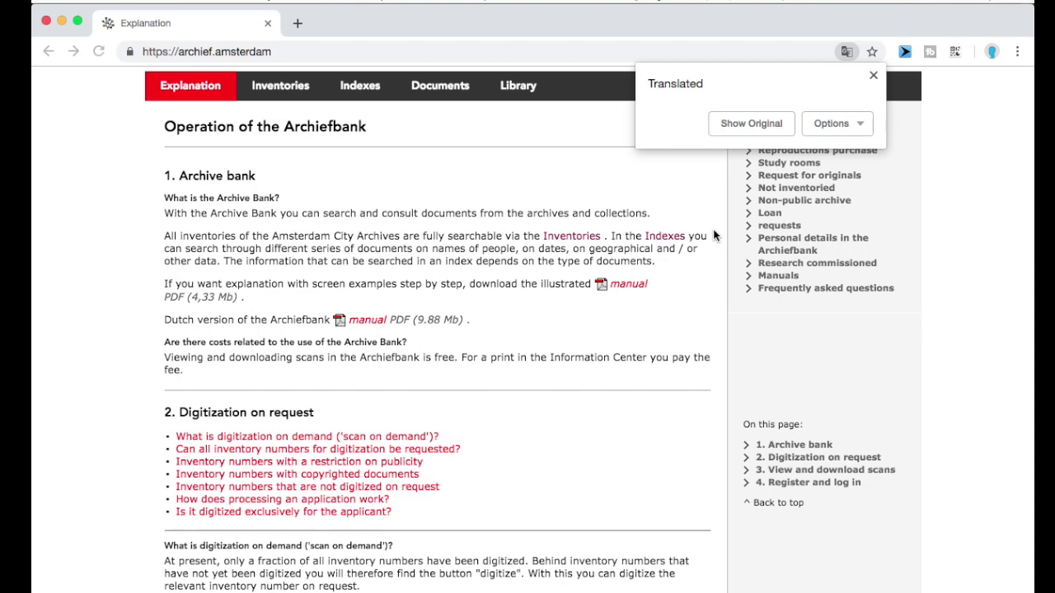
{"action": "left_click", "coordinate": [641, 339]}
{"action": "scroll", "coordinate": [641, 339], "scroll_direction": "down", "scroll_amount": 3}
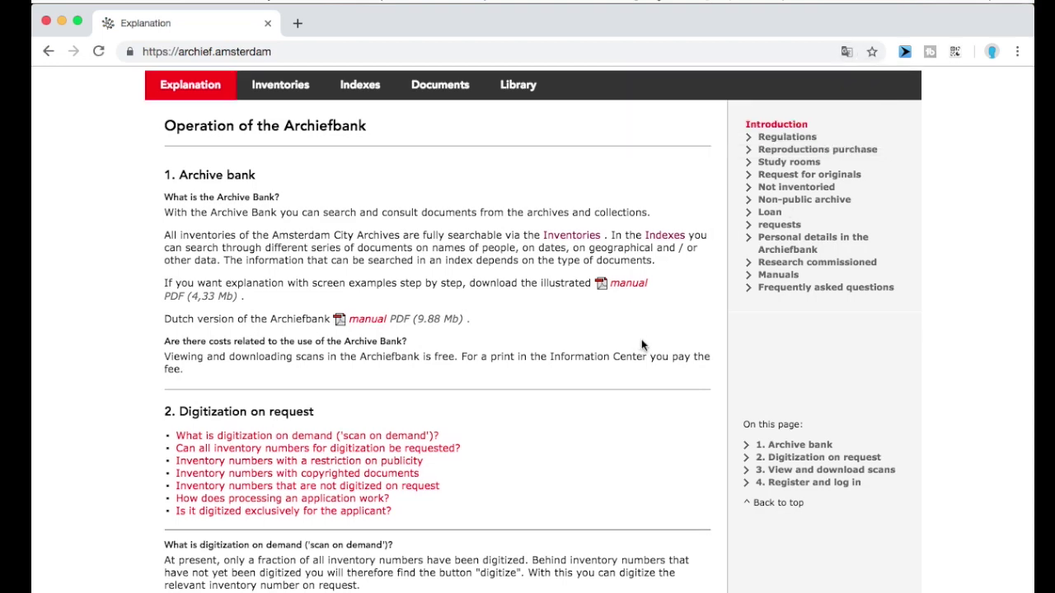
{"action": "scroll", "coordinate": [641, 342], "scroll_direction": "up", "scroll_amount": 5}
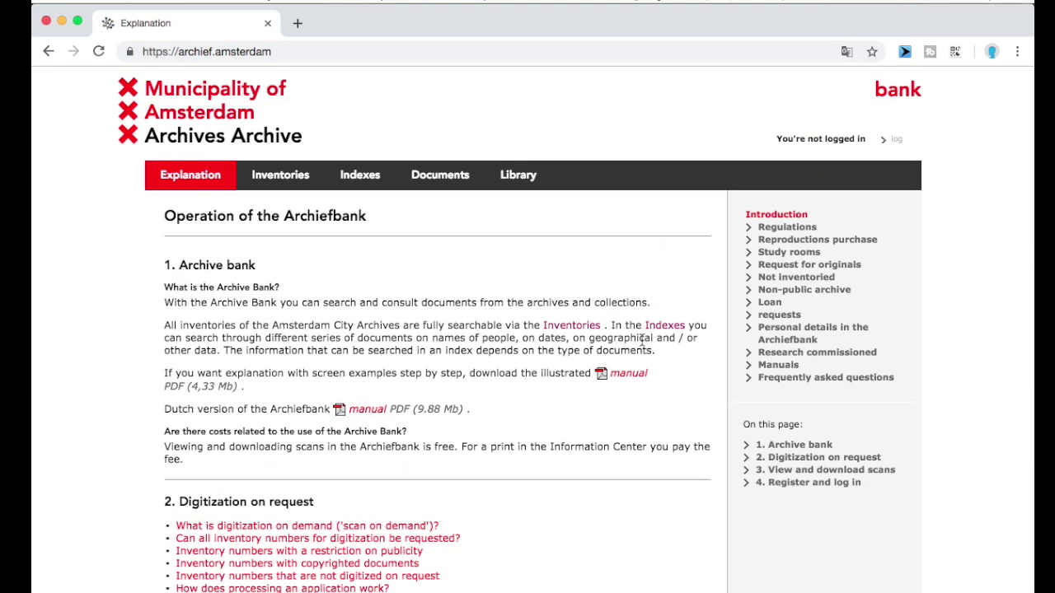
{"action": "scroll", "coordinate": [642, 339], "scroll_direction": "down", "scroll_amount": 1}
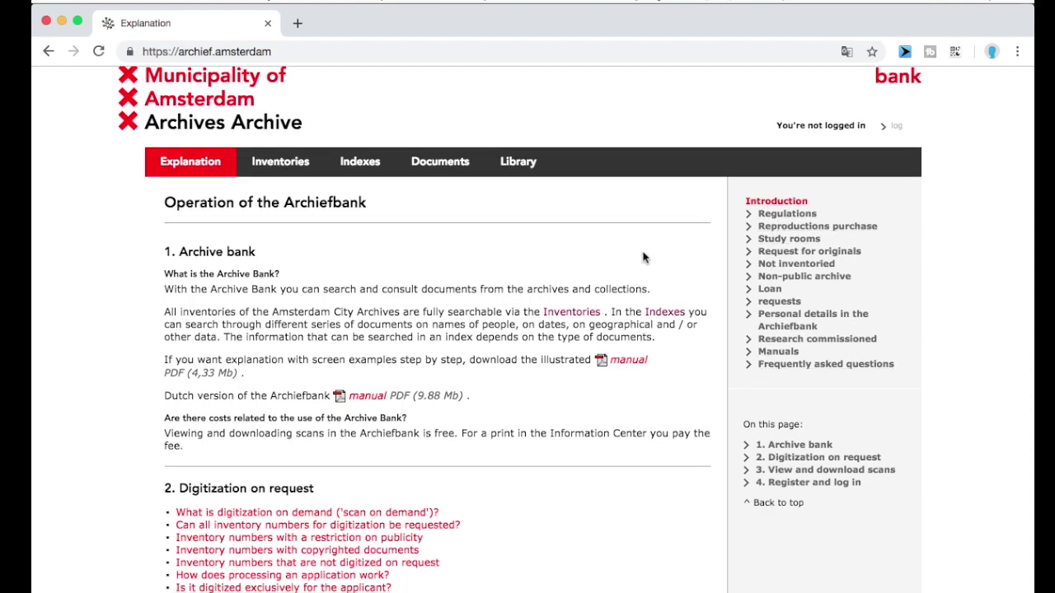
{"action": "scroll", "coordinate": [643, 255], "scroll_direction": "down", "scroll_amount": 1}
{"action": "scroll", "coordinate": [643, 257], "scroll_direction": "down", "scroll_amount": 5}
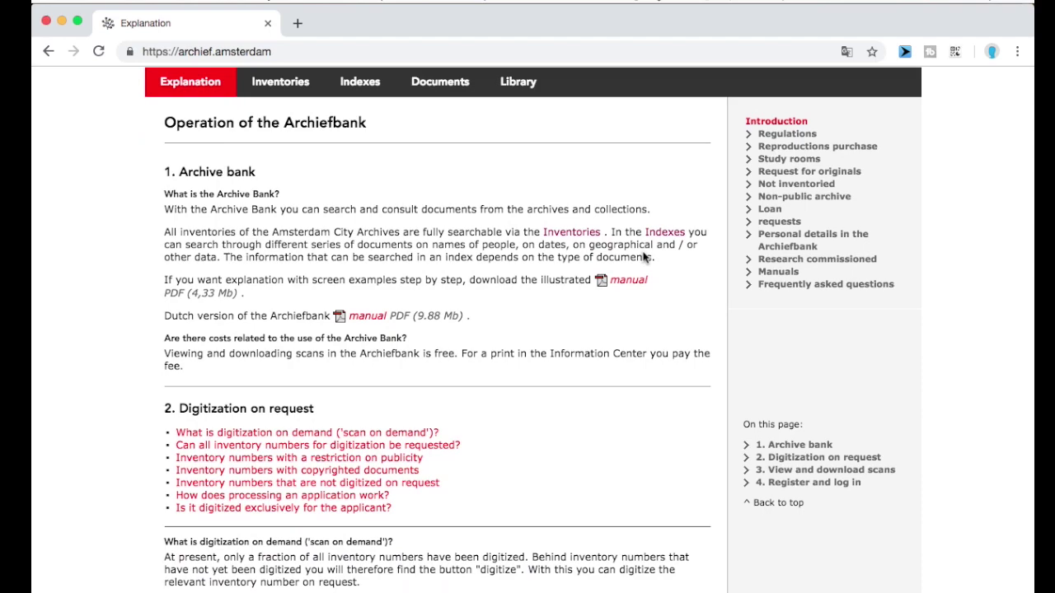
{"action": "scroll", "coordinate": [643, 258], "scroll_direction": "down", "scroll_amount": 3}
{"action": "scroll", "coordinate": [643, 257], "scroll_direction": "up", "scroll_amount": 6}
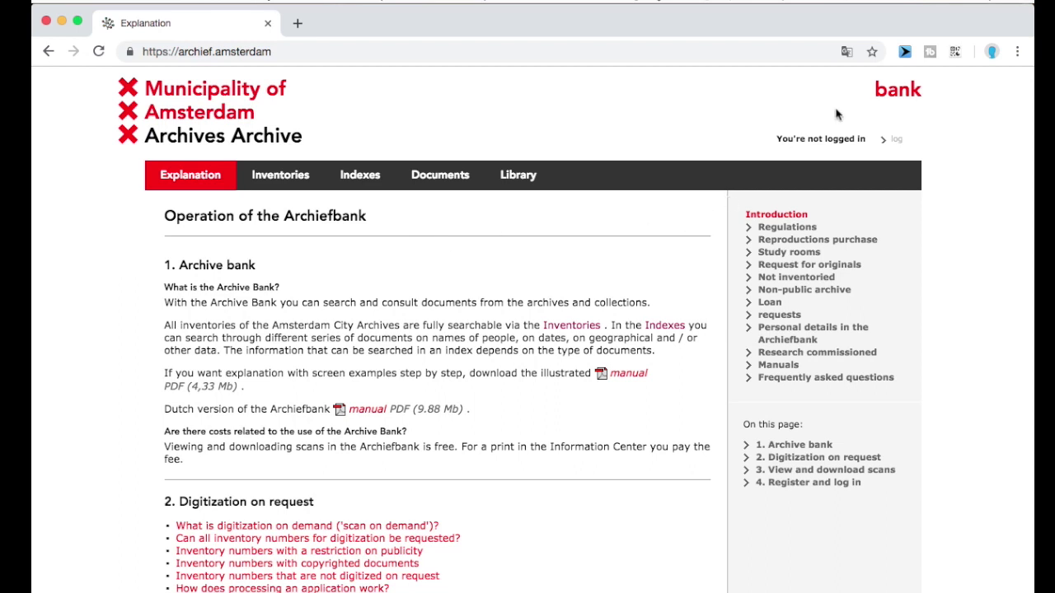
Step: Restore the explanation page's original Dutch text and open the Indexen overview
{"action": "left_click", "coordinate": [848, 55]}
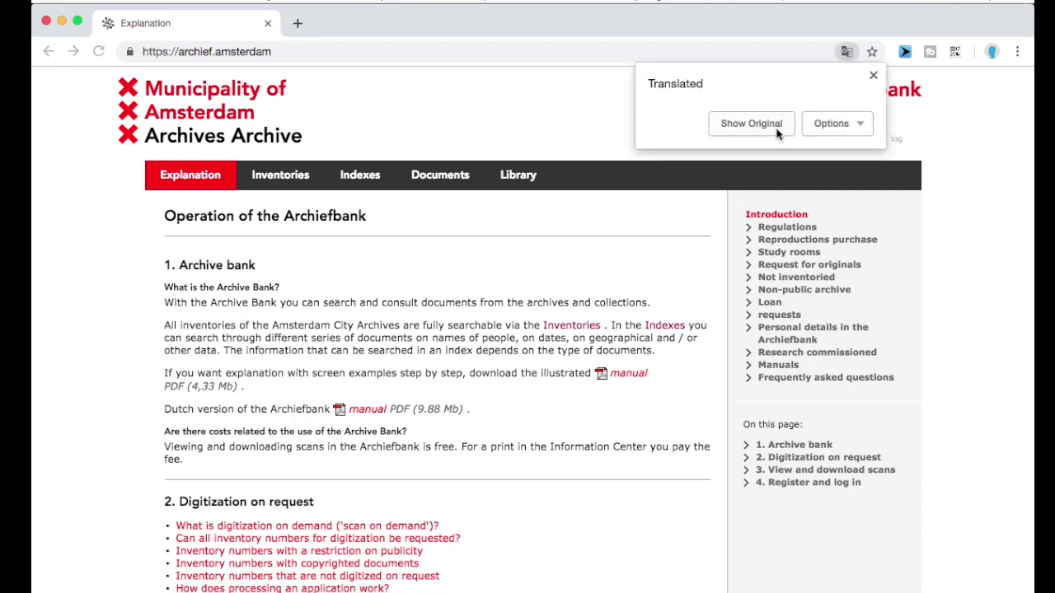
{"action": "left_click", "coordinate": [751, 123]}
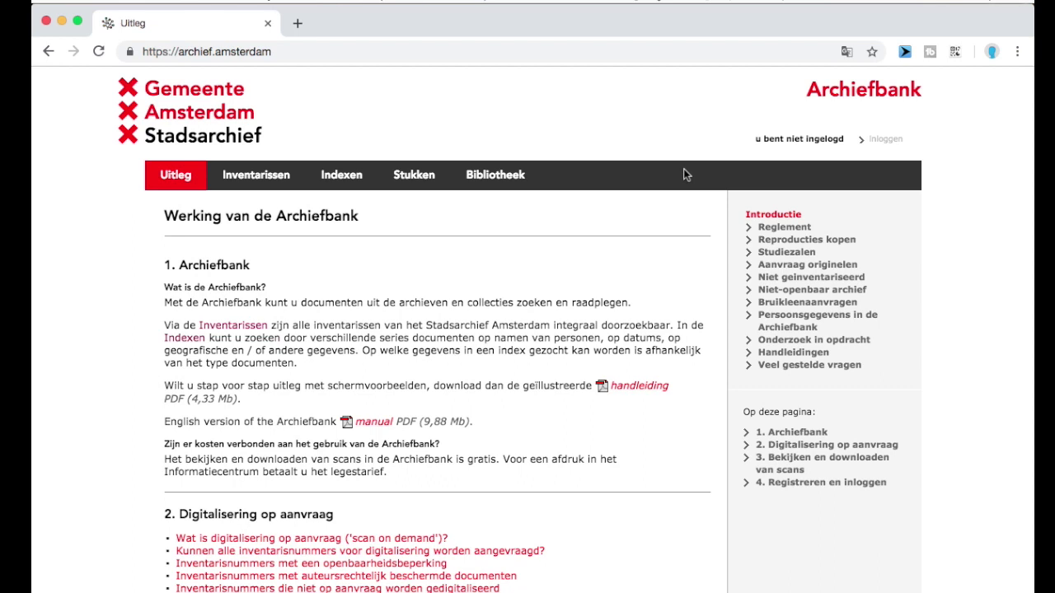
{"action": "left_click", "coordinate": [344, 175]}
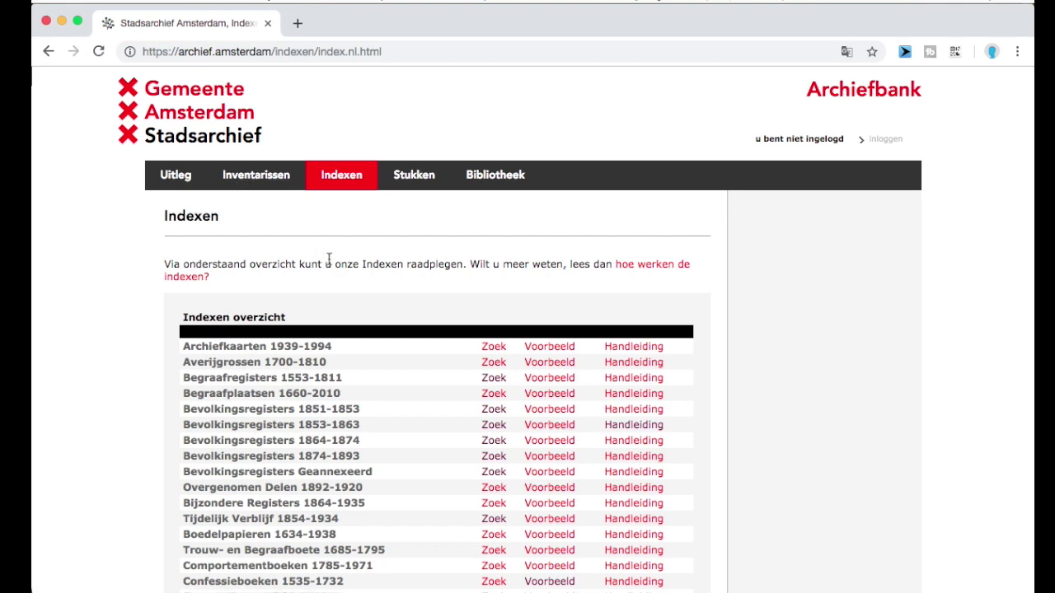
Step: Look through the list of available indexes, highlighting the Bevolkingsregisters entries
{"action": "scroll", "coordinate": [357, 230], "scroll_direction": "down", "scroll_amount": 3}
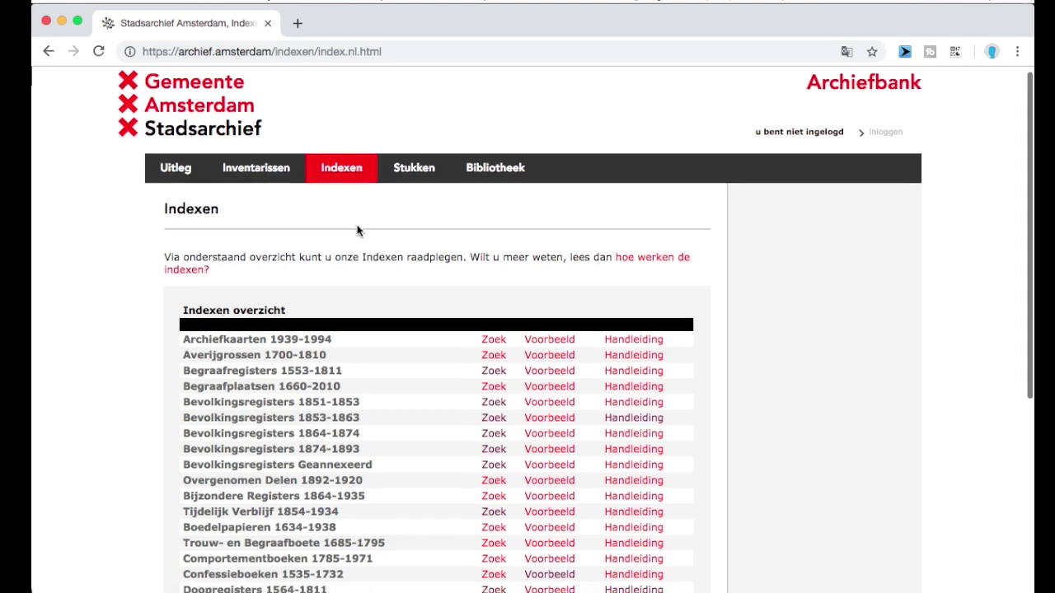
{"action": "scroll", "coordinate": [357, 230], "scroll_direction": "down", "scroll_amount": 3}
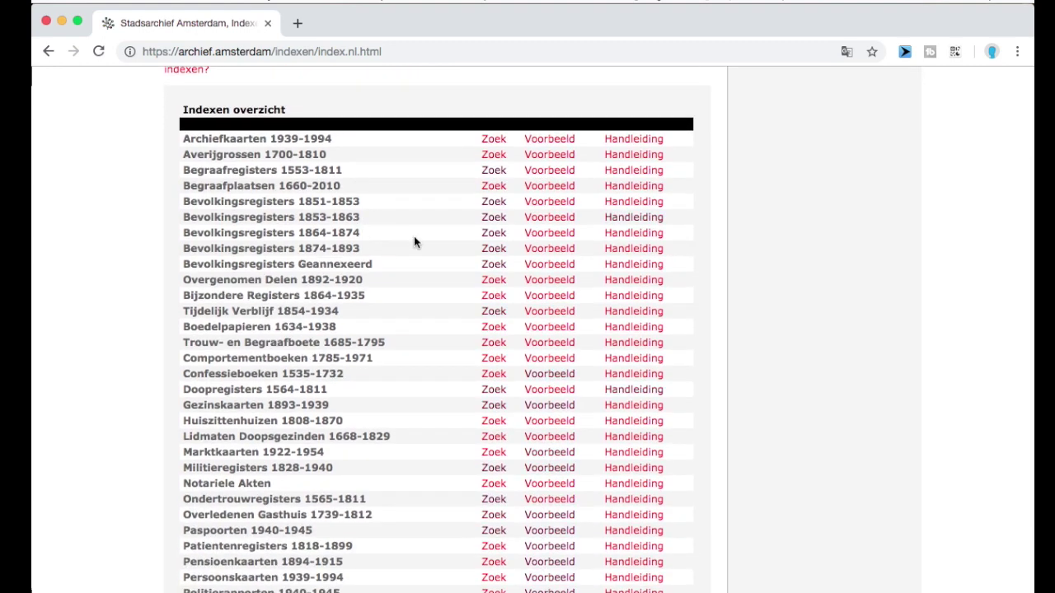
{"action": "scroll", "coordinate": [413, 241], "scroll_direction": "down", "scroll_amount": 1}
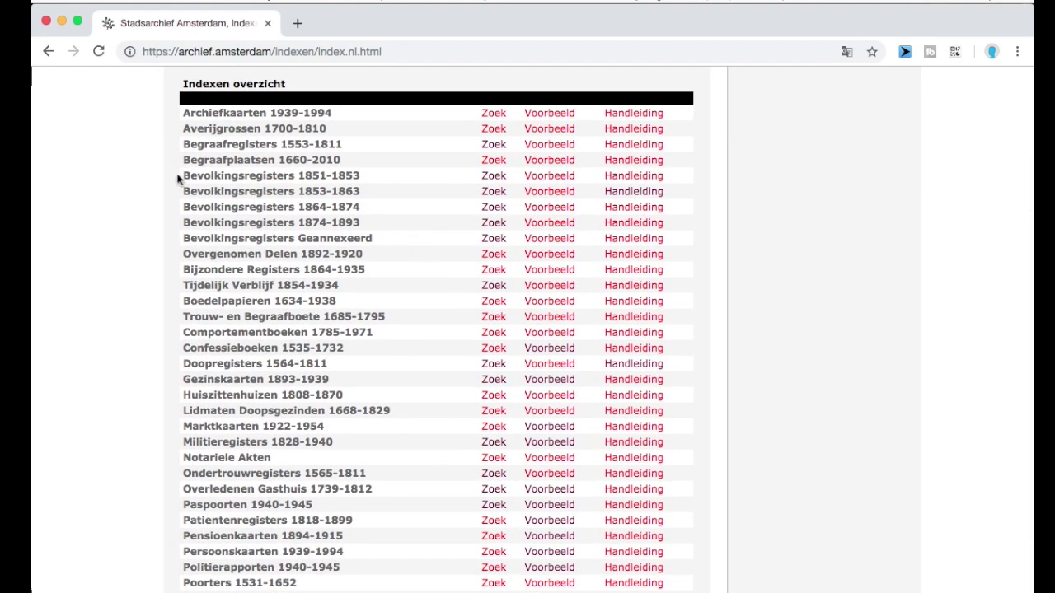
{"action": "left_click_drag", "start_coordinate": [179, 179], "coordinate": [409, 259]}
{"action": "left_click", "coordinate": [375, 235]}
{"action": "left_click_drag", "start_coordinate": [349, 238], "coordinate": [160, 197]}
{"action": "left_click", "coordinate": [189, 189]}
Step: Switch the index overview back and forth between English translation and original Dutch to compare the register names
{"action": "left_click", "coordinate": [848, 55]}
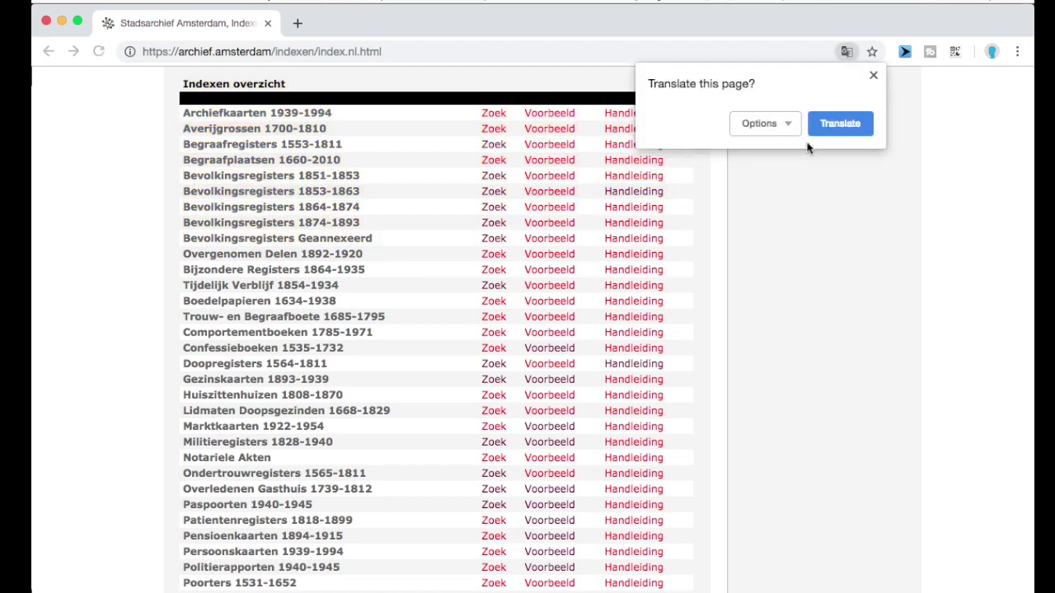
{"action": "left_click", "coordinate": [844, 125]}
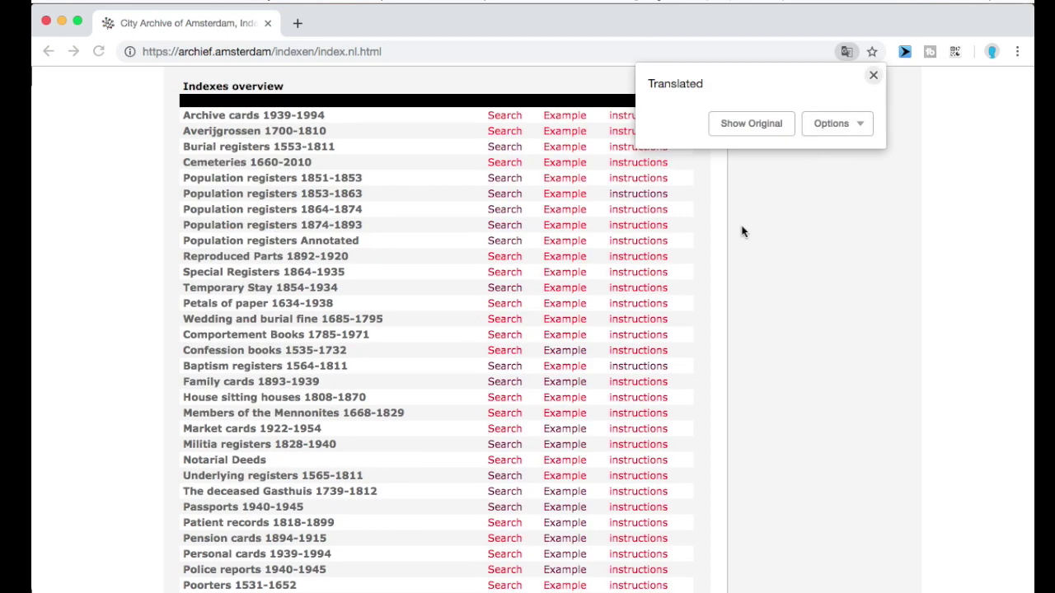
{"action": "left_click", "coordinate": [766, 130]}
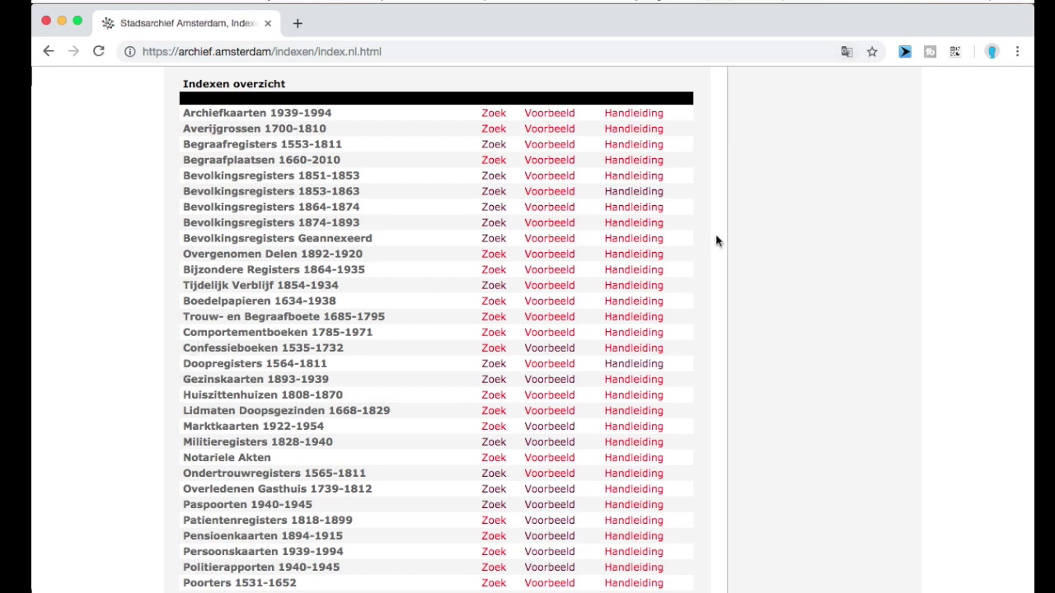
{"action": "left_click", "coordinate": [847, 56]}
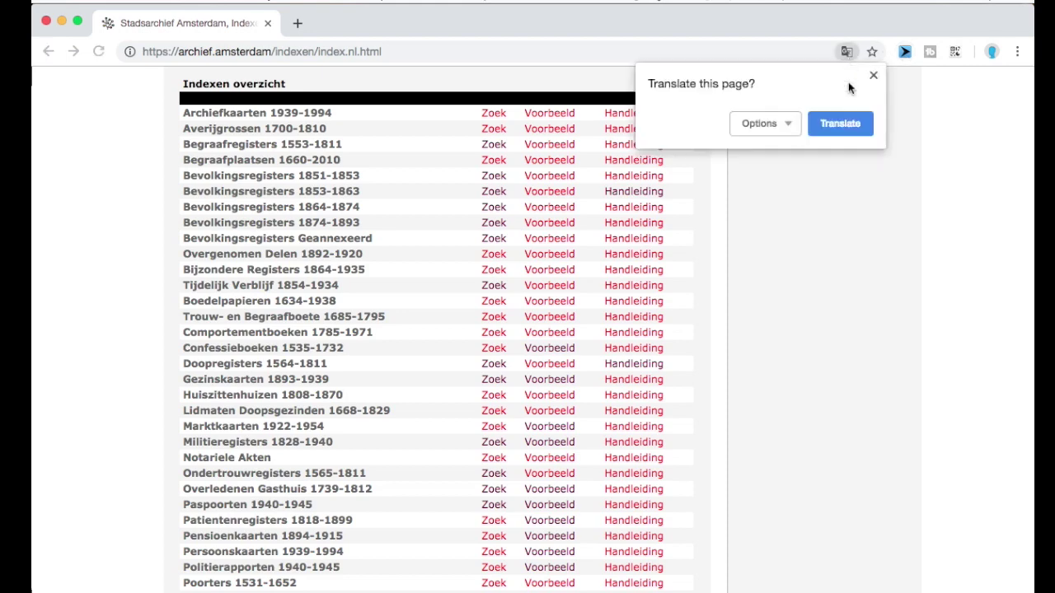
{"action": "left_click", "coordinate": [845, 51]}
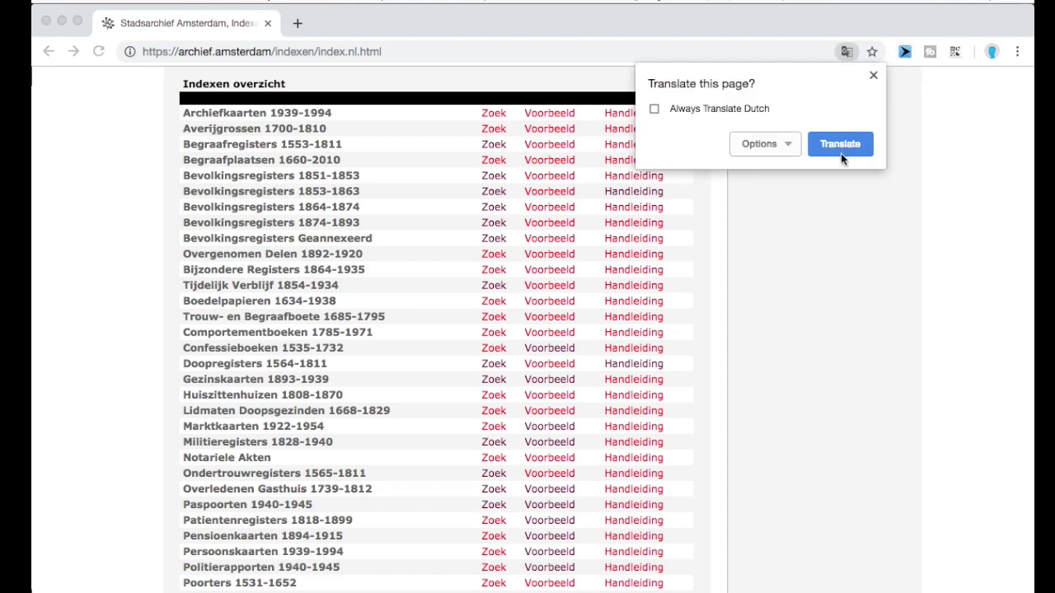
{"action": "left_click", "coordinate": [840, 152]}
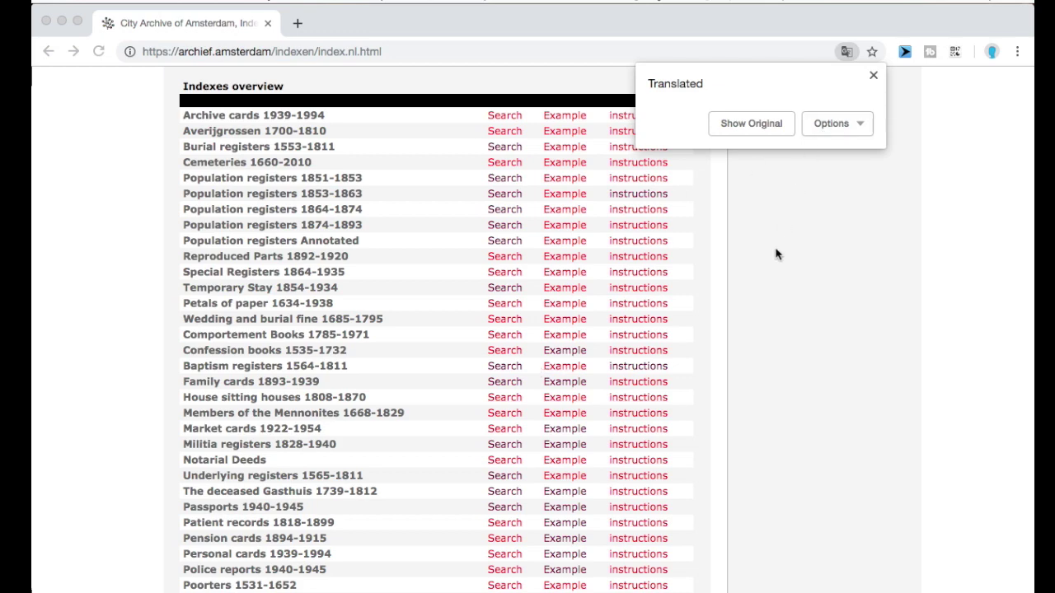
{"action": "left_click", "coordinate": [758, 130]}
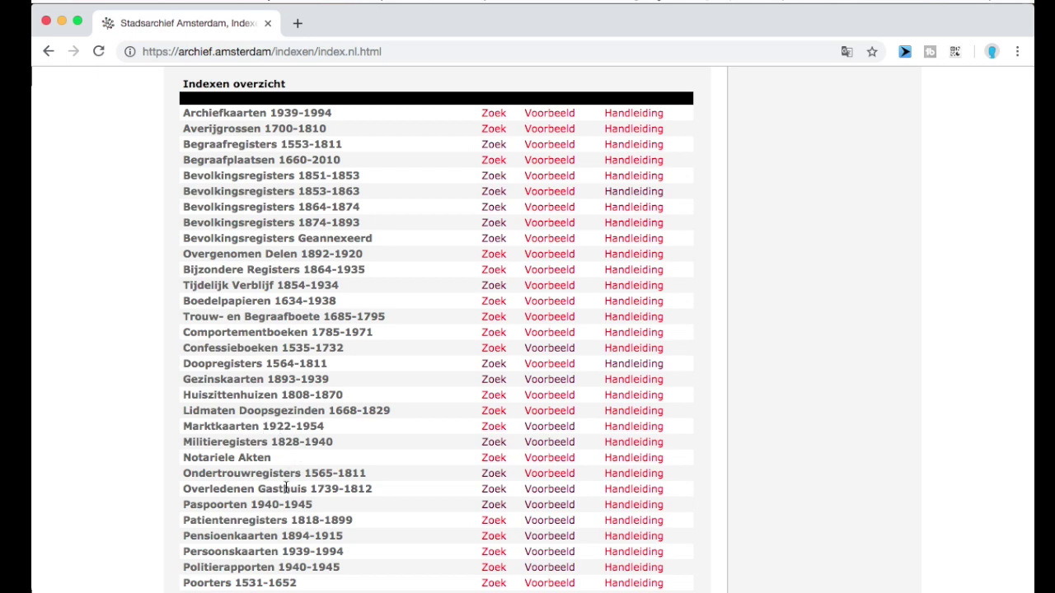
Step: Translate the index overview page into English and dismiss the translation popup
{"action": "scroll", "coordinate": [230, 476], "scroll_direction": "down", "scroll_amount": 2}
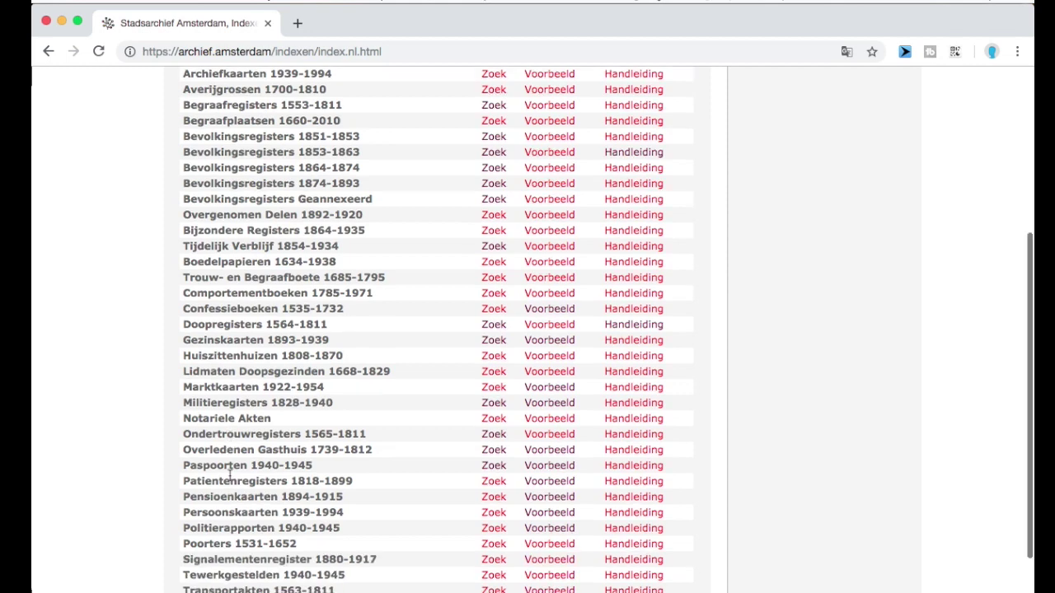
{"action": "scroll", "coordinate": [229, 475], "scroll_direction": "up", "scroll_amount": 3}
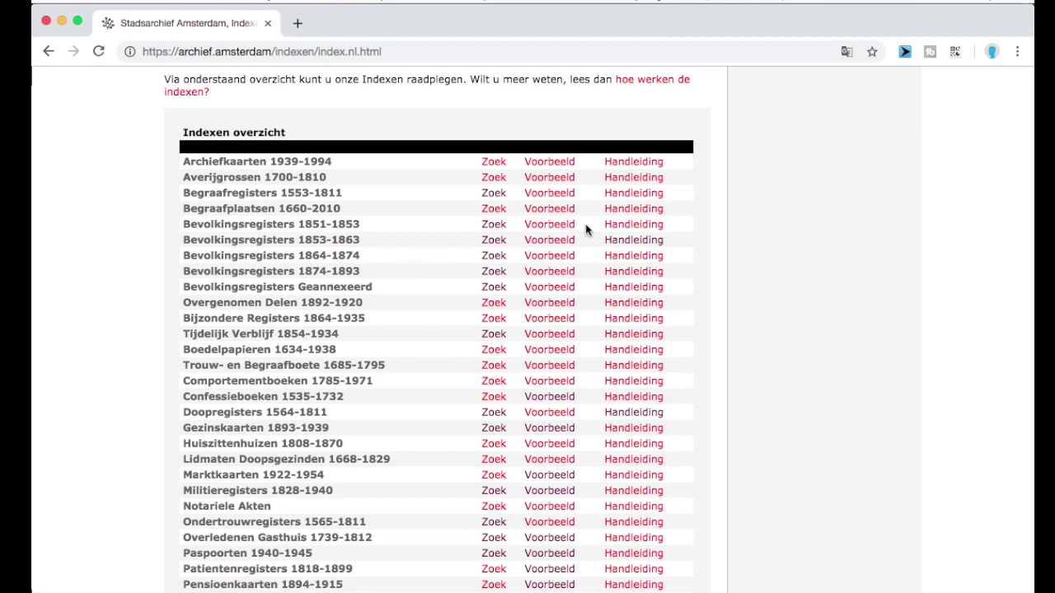
{"action": "left_click", "coordinate": [846, 53]}
{"action": "left_click", "coordinate": [824, 144]}
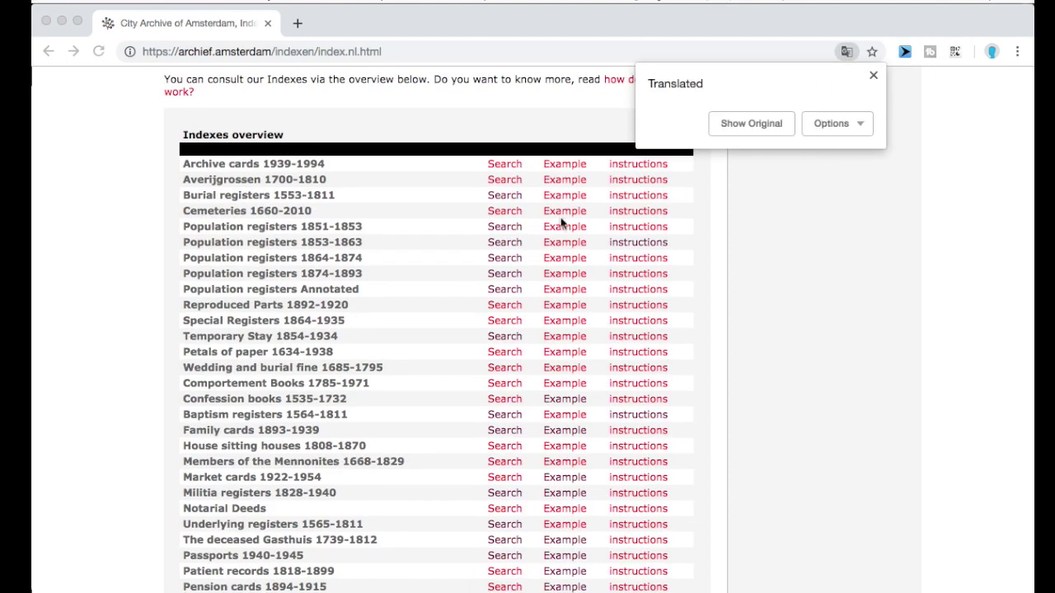
{"action": "left_click", "coordinate": [470, 239]}
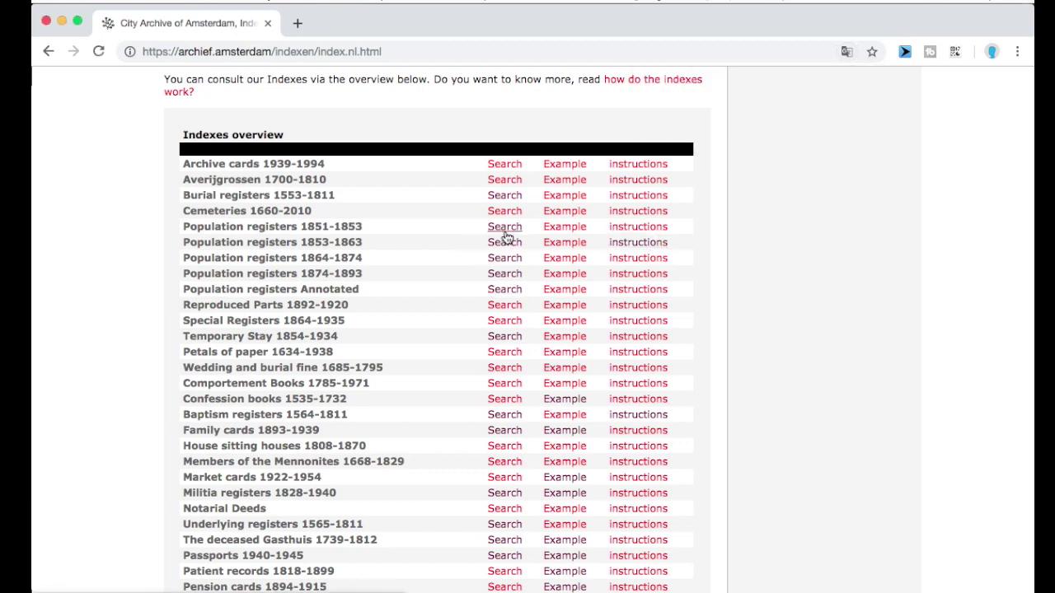
Step: Open the example for Population registers 1851-1853 and examine the sample page and its description
{"action": "left_click", "coordinate": [566, 231]}
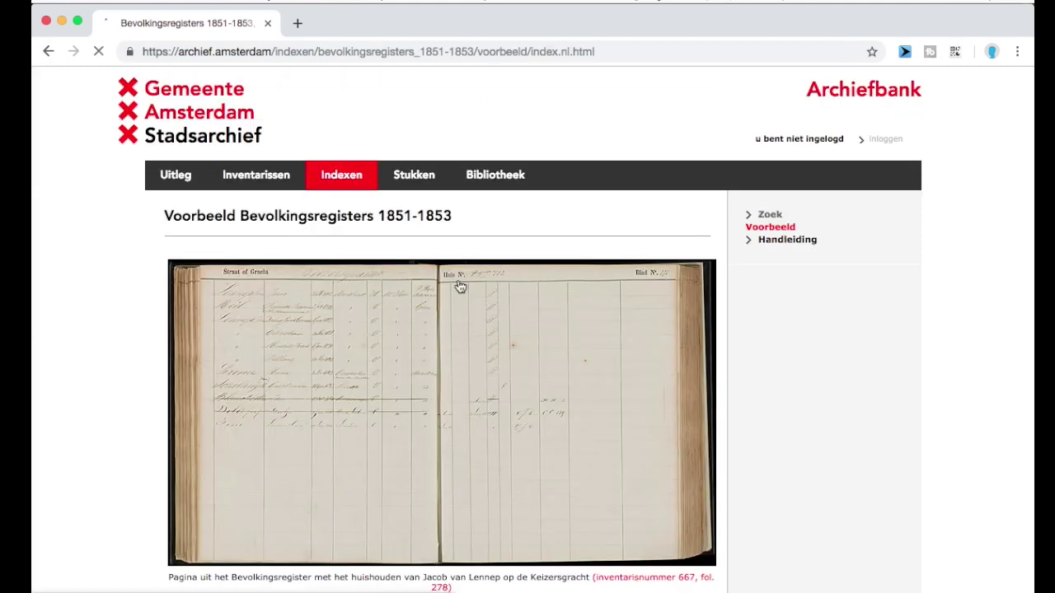
{"action": "scroll", "coordinate": [459, 287], "scroll_direction": "down", "scroll_amount": 4}
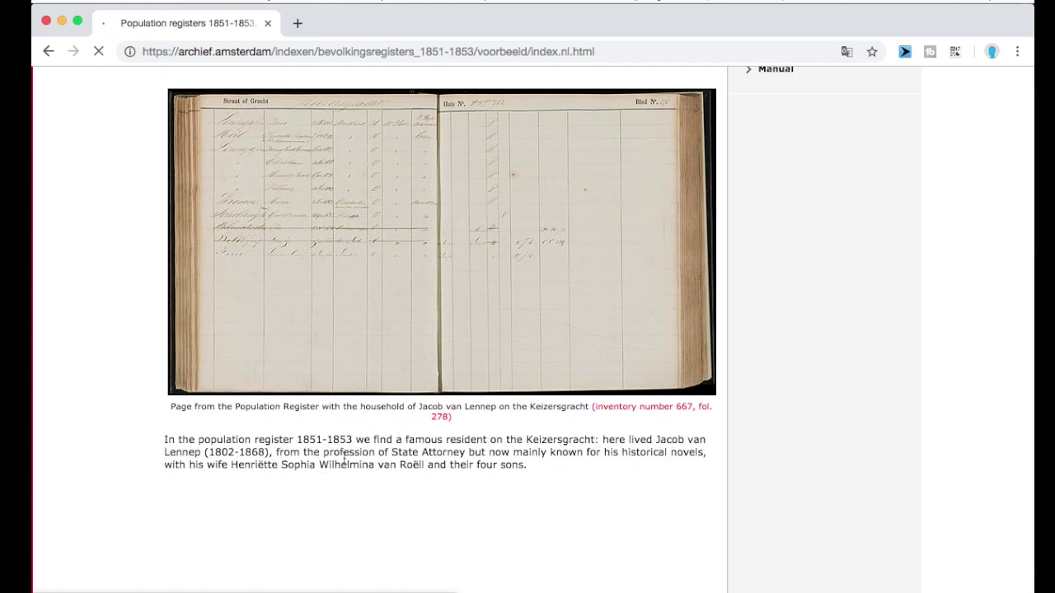
{"action": "scroll", "coordinate": [455, 403], "scroll_direction": "down", "scroll_amount": 1}
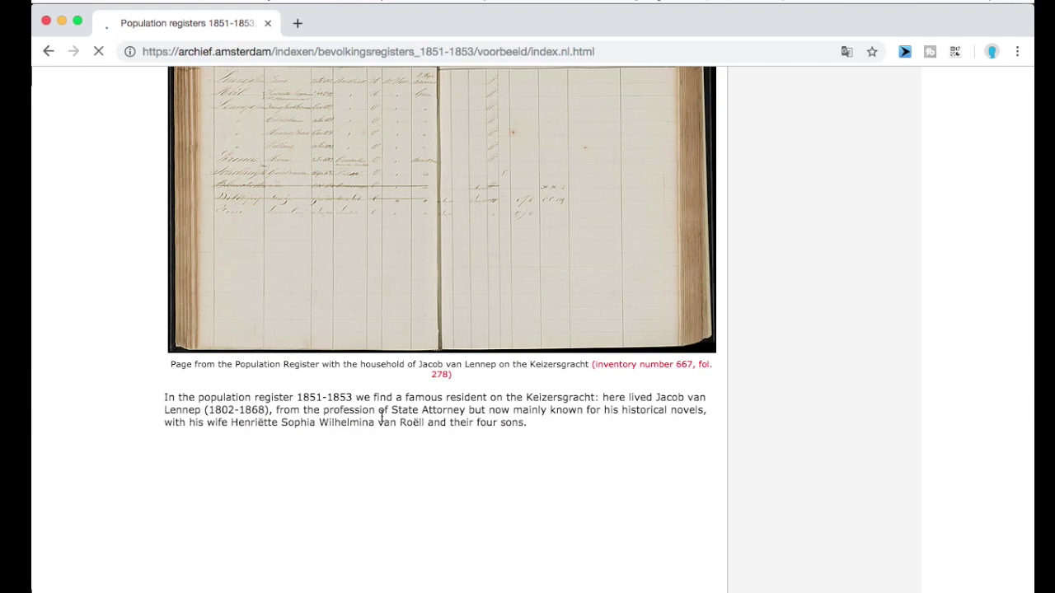
{"action": "scroll", "coordinate": [382, 416], "scroll_direction": "up", "scroll_amount": 2}
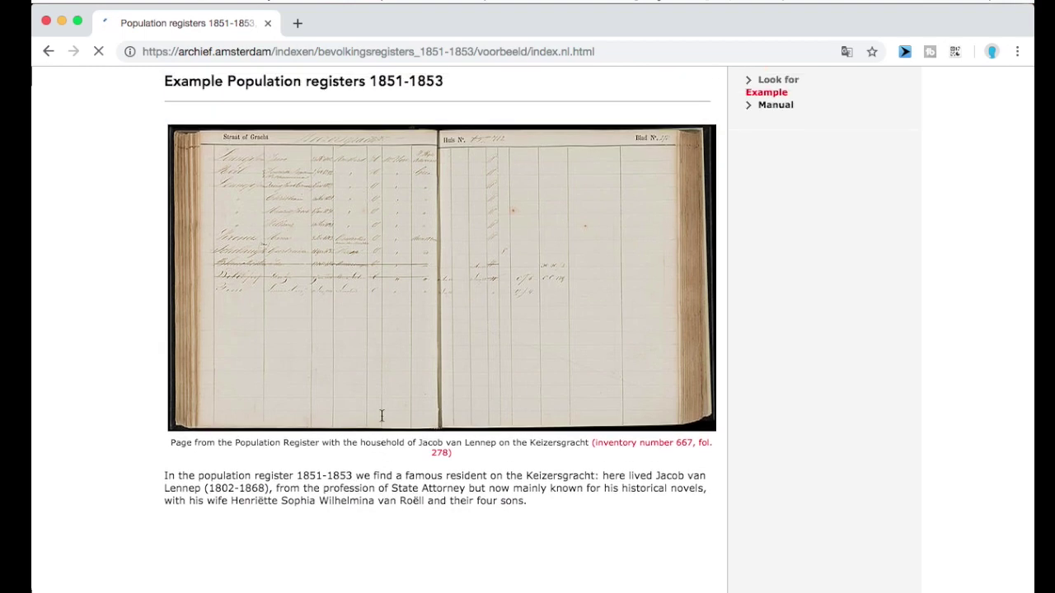
Step: Return to the index overview, open the instructions for Population registers 1853-1863, and read up to the house numbering section
{"action": "left_click", "coordinate": [49, 52]}
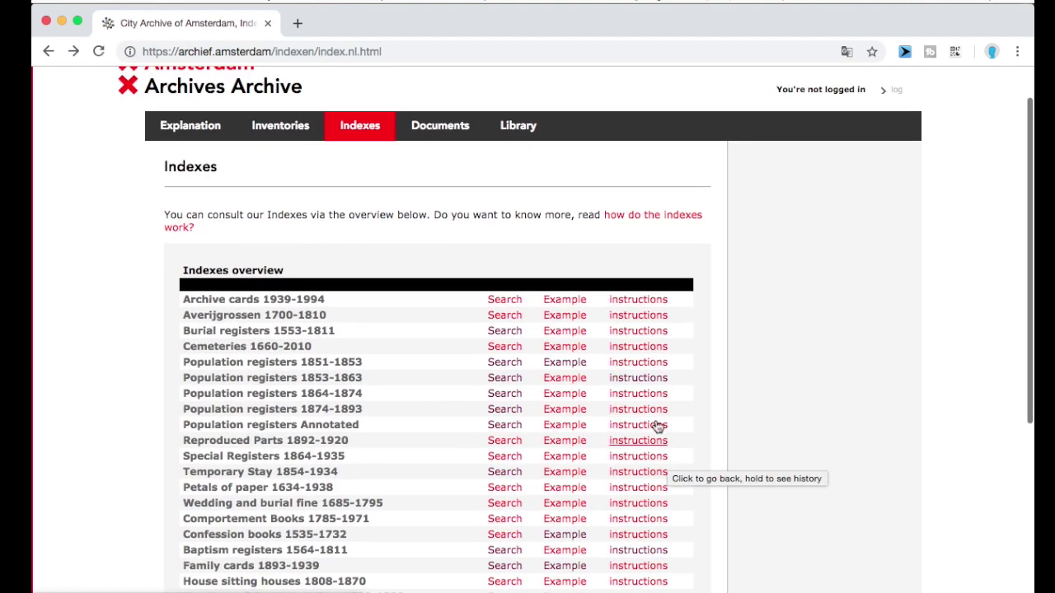
{"action": "left_click", "coordinate": [639, 379]}
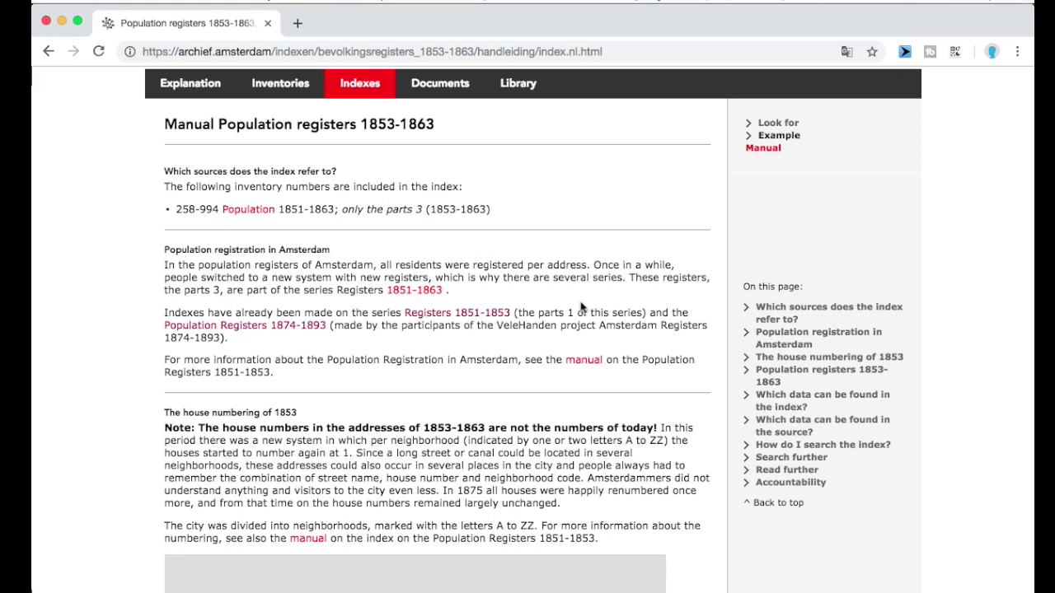
{"action": "scroll", "coordinate": [341, 363], "scroll_direction": "down", "scroll_amount": 2}
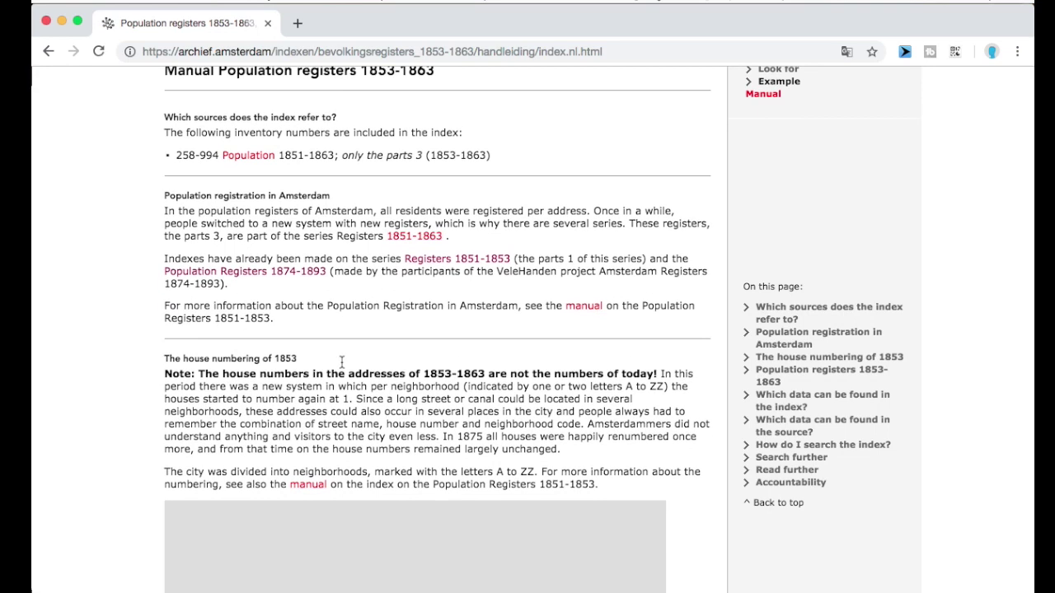
{"action": "scroll", "coordinate": [256, 400], "scroll_direction": "down", "scroll_amount": 2}
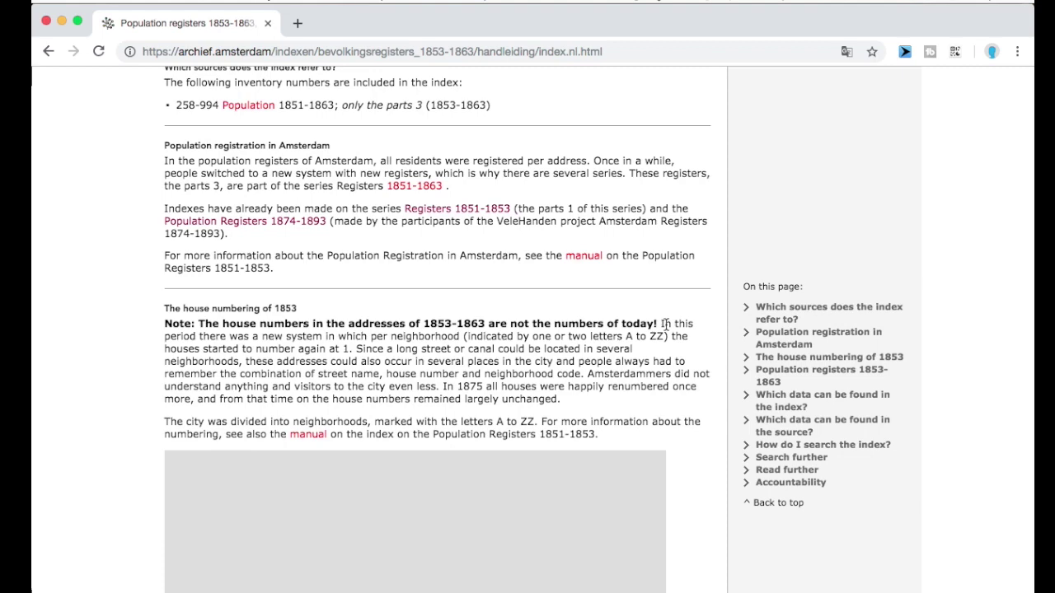
Step: Read the rest of the Population registers 1853-1863 instructions, from the index data and search options down to the accountability section
{"action": "scroll", "coordinate": [666, 323], "scroll_direction": "down", "scroll_amount": 10}
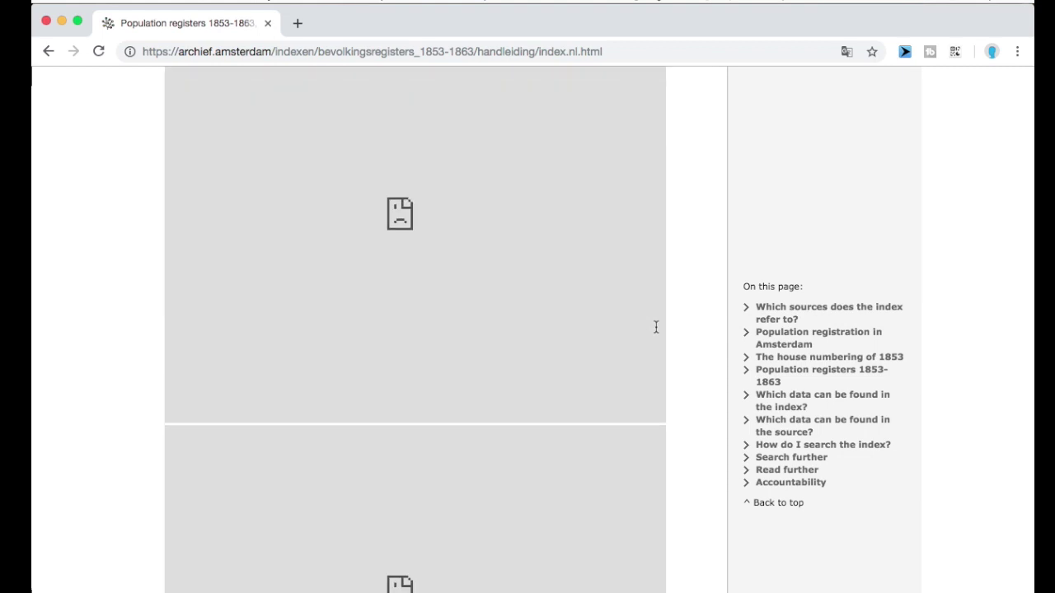
{"action": "scroll", "coordinate": [656, 328], "scroll_direction": "down", "scroll_amount": 10}
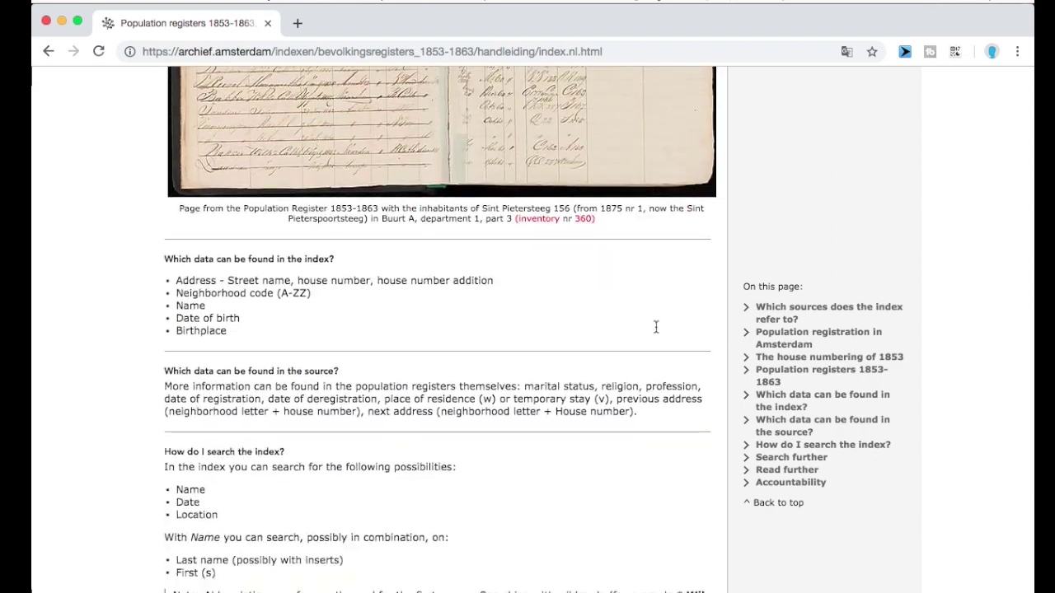
{"action": "scroll", "coordinate": [656, 328], "scroll_direction": "down", "scroll_amount": 10}
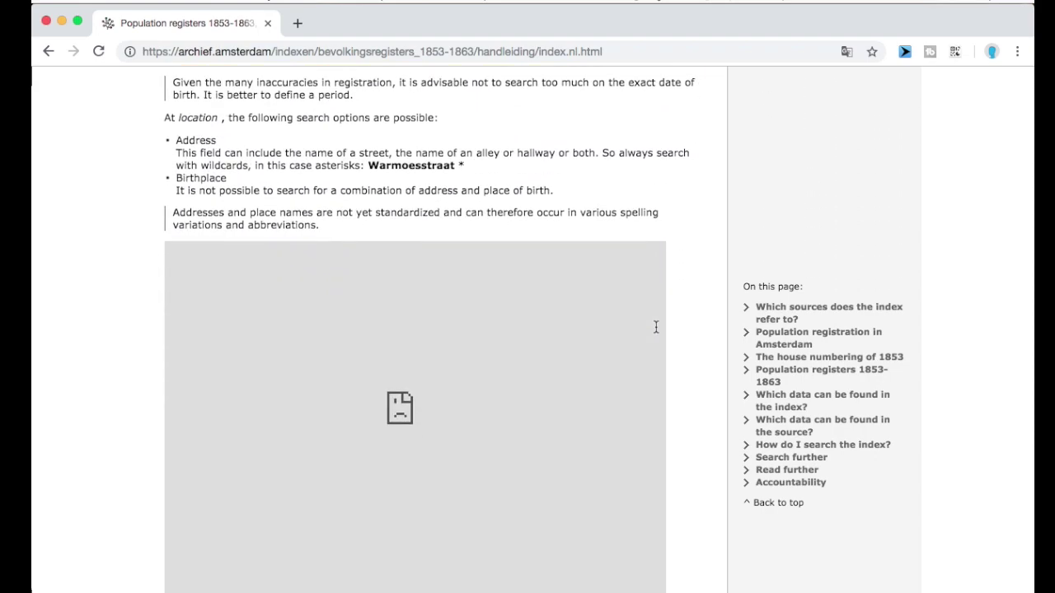
{"action": "scroll", "coordinate": [656, 327], "scroll_direction": "down", "scroll_amount": 3}
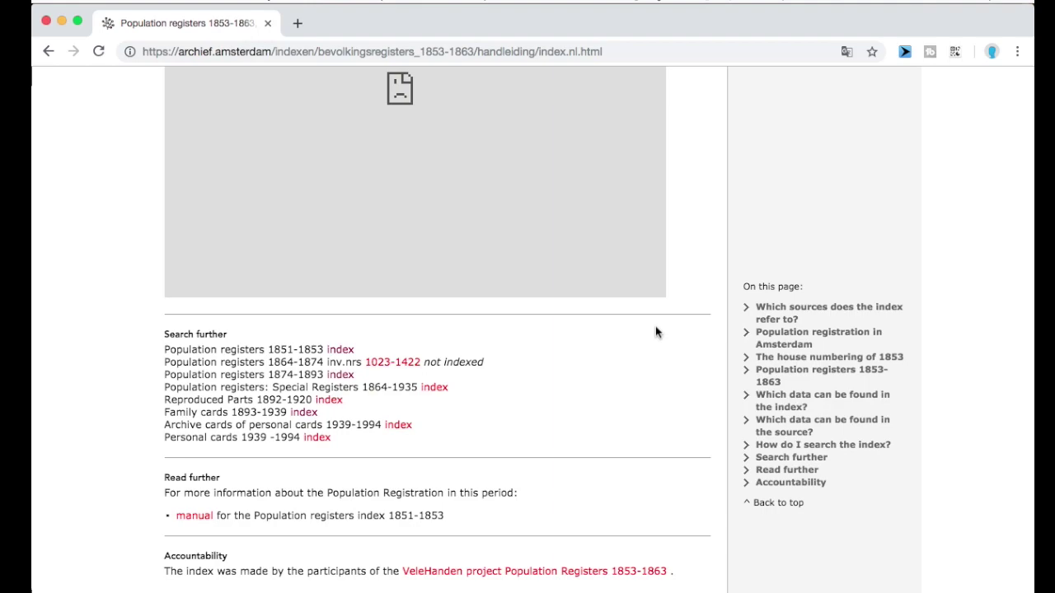
{"action": "scroll", "coordinate": [655, 332], "scroll_direction": "up", "scroll_amount": 20}
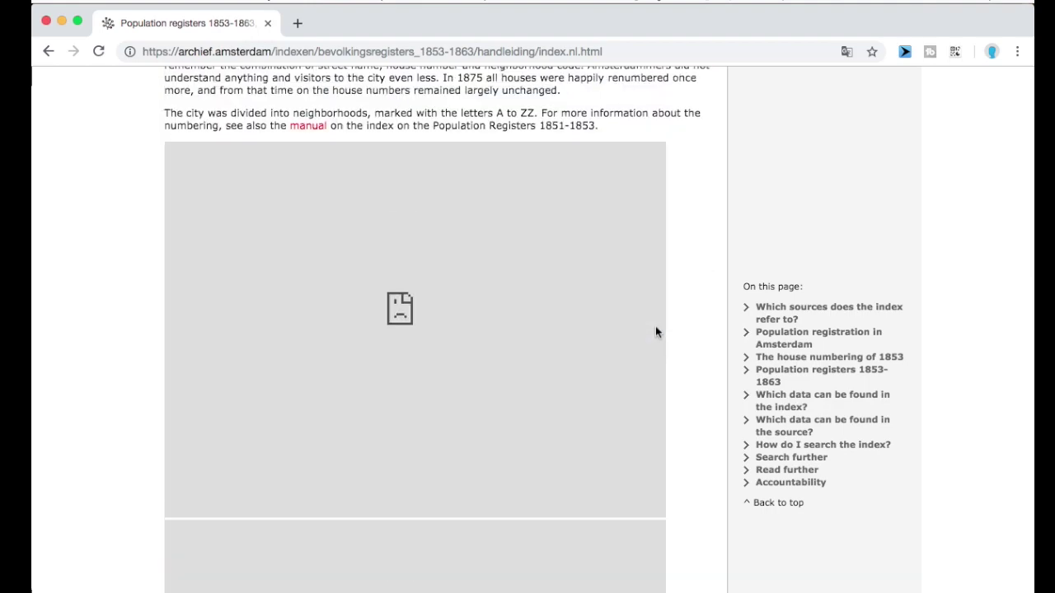
Step: Return to the index overview, restore its original Dutch text, and open the search form for Bevolkingsregisters 1851-1853
{"action": "left_click", "coordinate": [49, 52]}
{"action": "scroll", "coordinate": [217, 235], "scroll_direction": "down", "scroll_amount": 3}
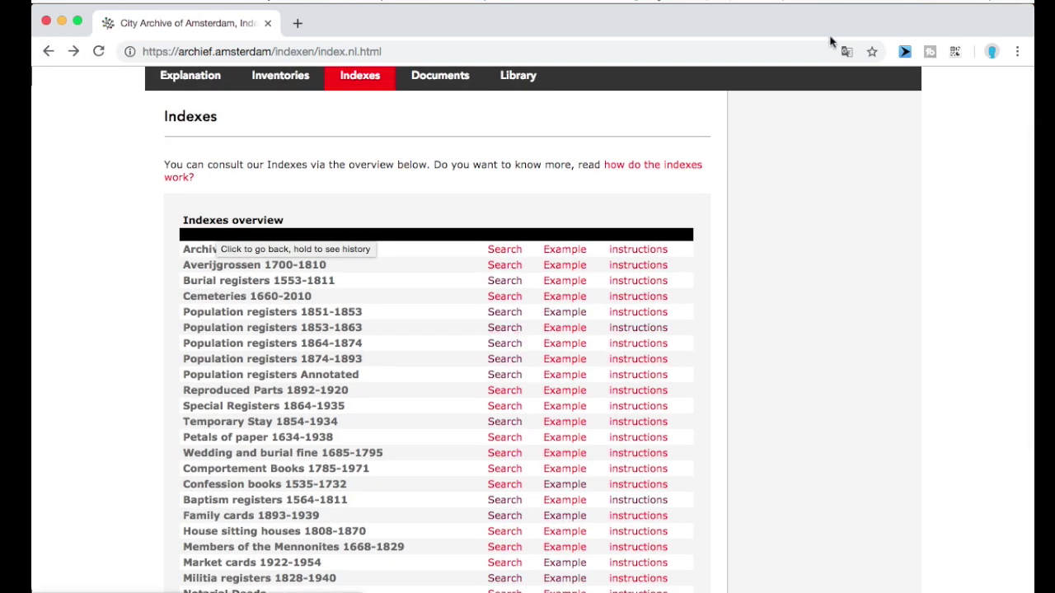
{"action": "left_click", "coordinate": [846, 50]}
{"action": "left_click", "coordinate": [722, 129]}
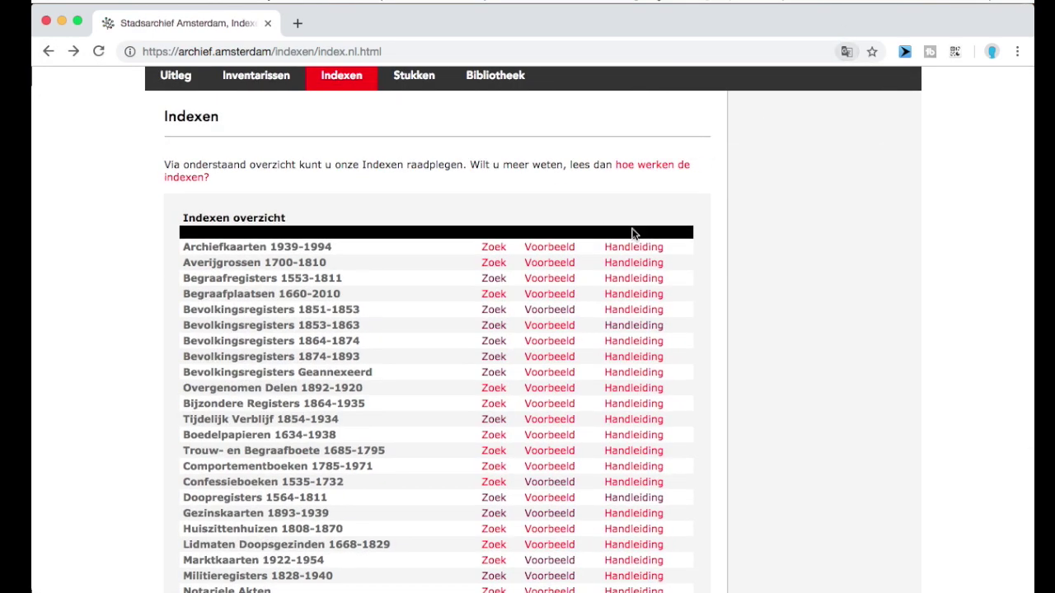
{"action": "left_click", "coordinate": [499, 313]}
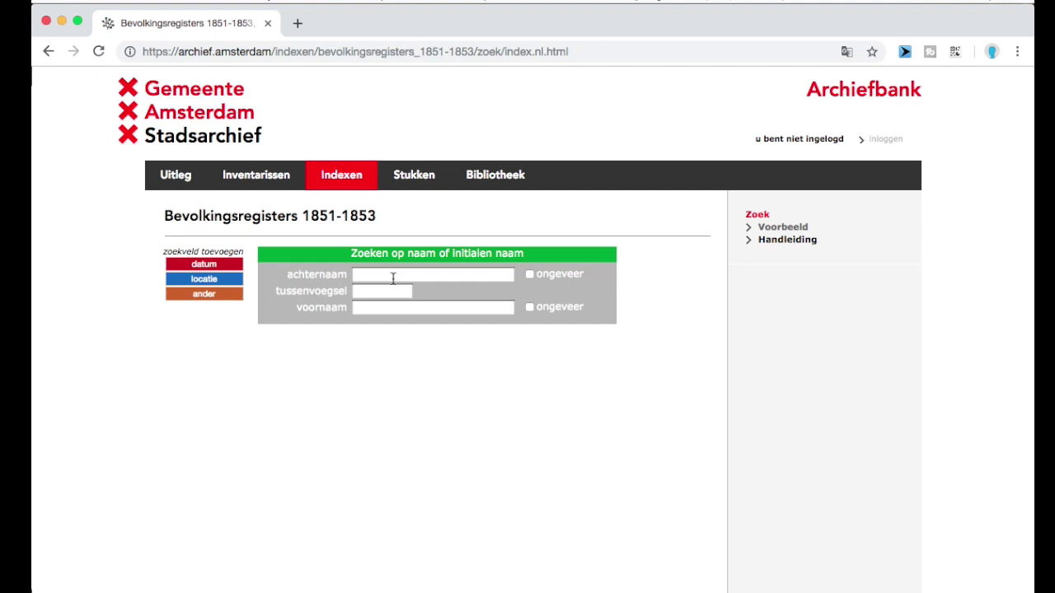
Step: Translate the search form into English and check the hints for the insertion and first name fields
{"action": "left_click", "coordinate": [847, 52]}
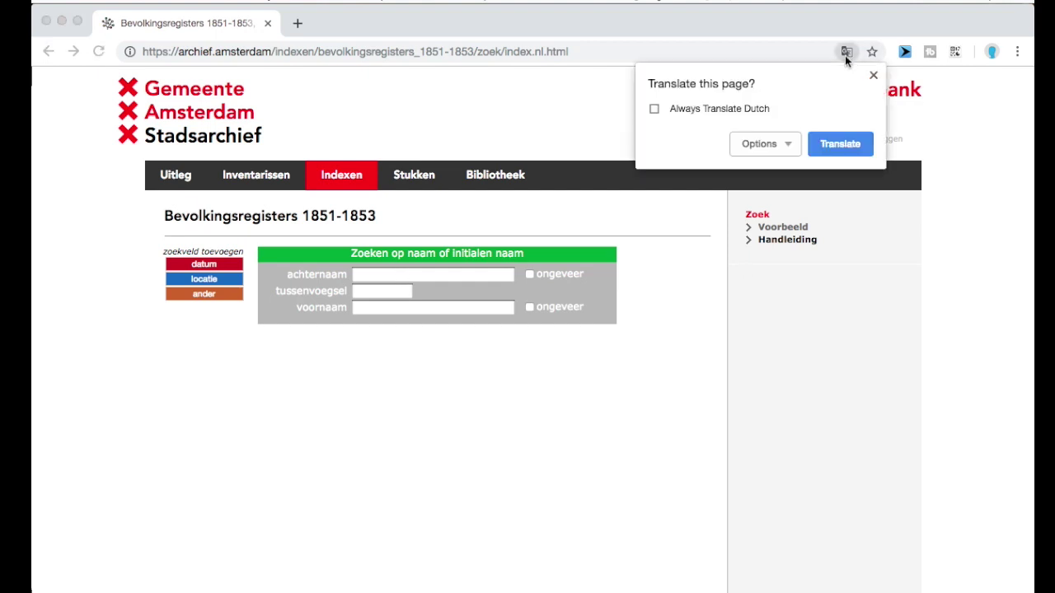
{"action": "left_click", "coordinate": [827, 142]}
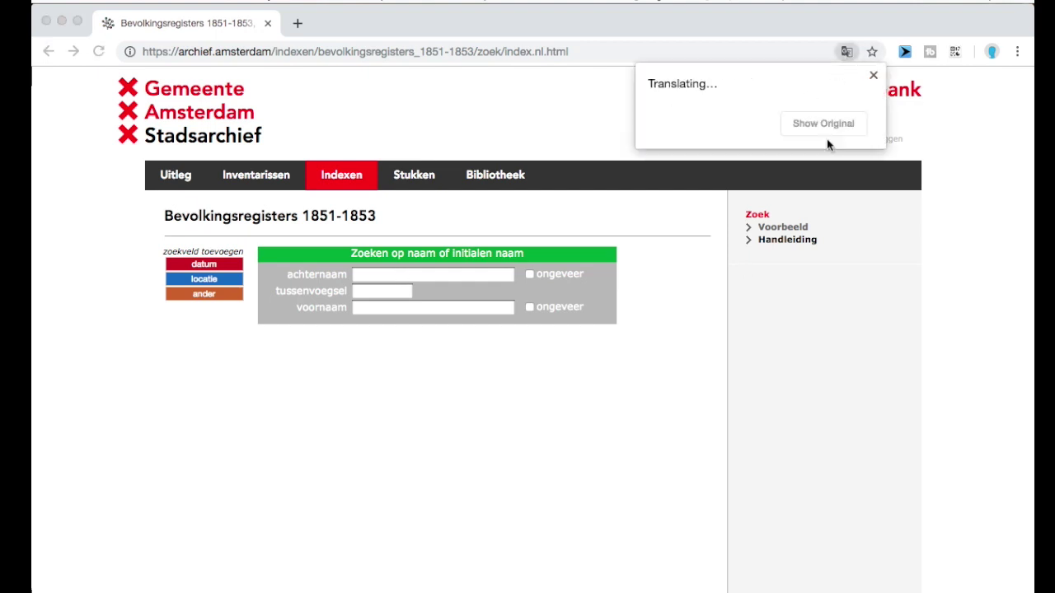
{"action": "left_click", "coordinate": [390, 292]}
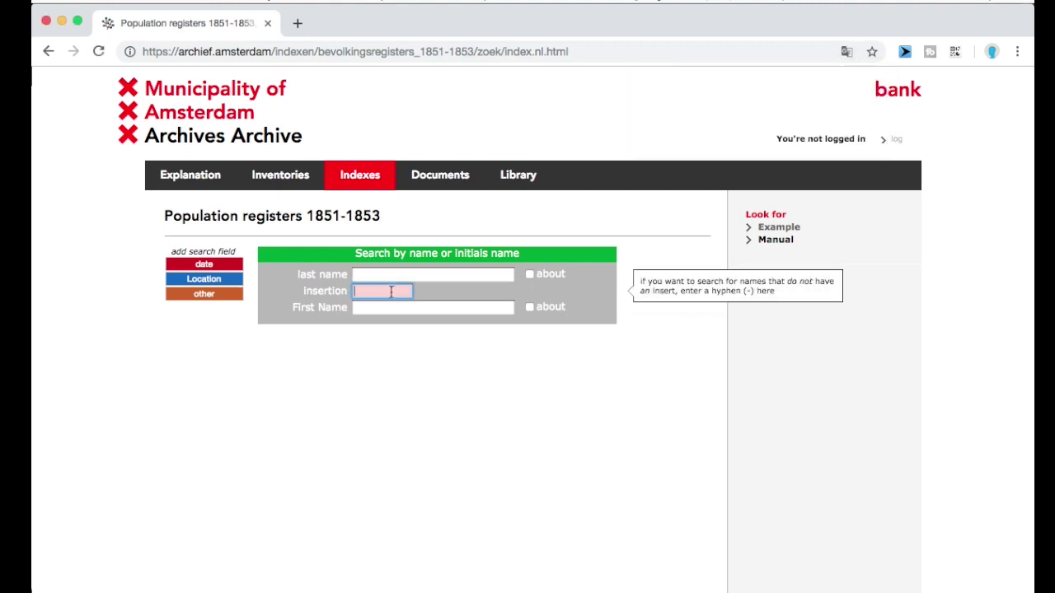
{"action": "left_click", "coordinate": [472, 335]}
{"action": "left_click", "coordinate": [453, 306]}
Step: Switch the search form back to Dutch and fill in the last name using the first autofill suggestion
{"action": "left_click", "coordinate": [848, 52]}
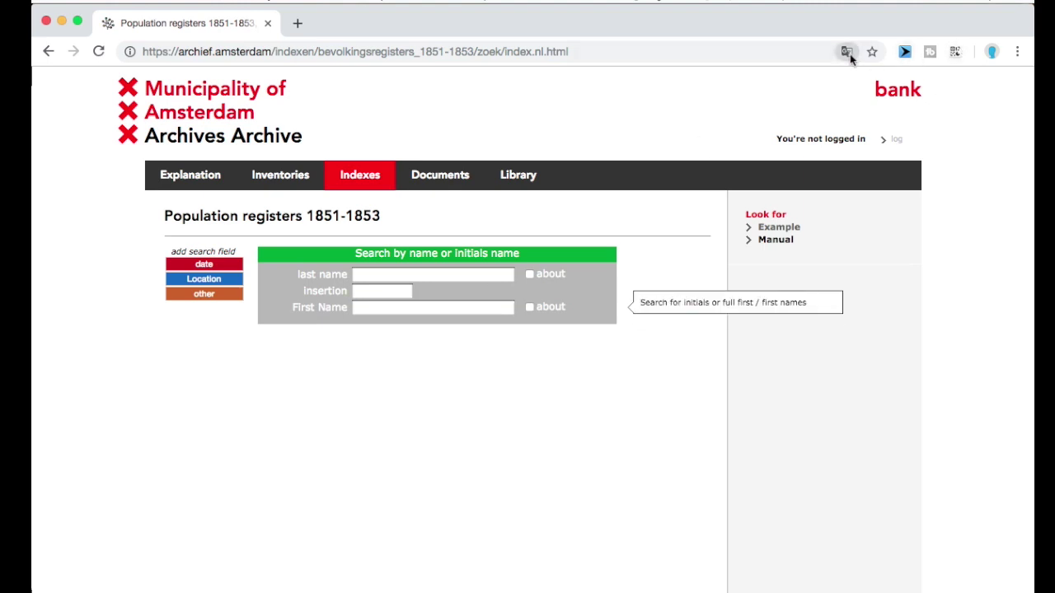
{"action": "left_click", "coordinate": [756, 128]}
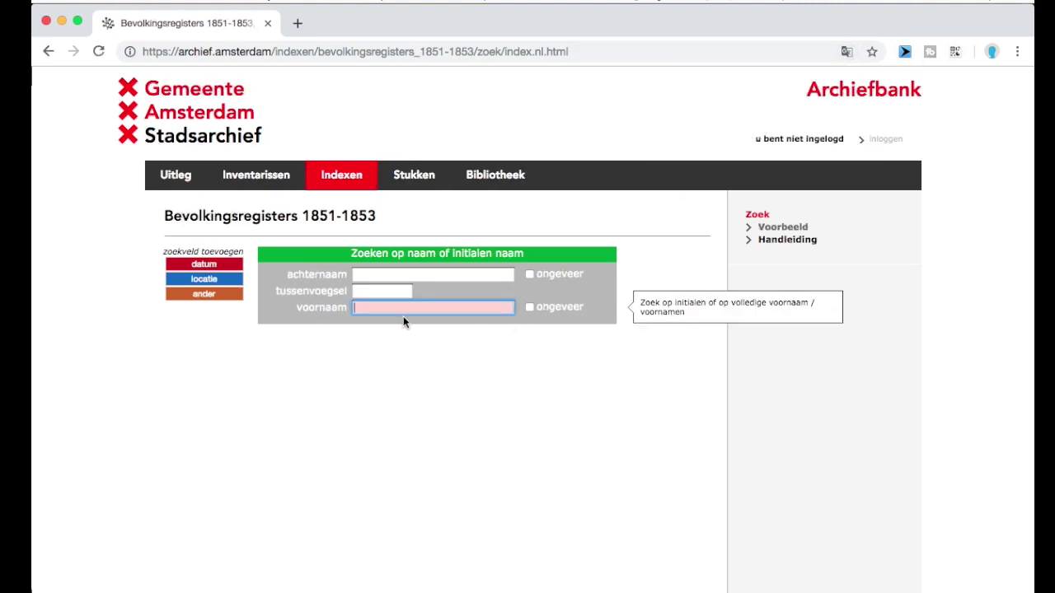
{"action": "left_click", "coordinate": [449, 276]}
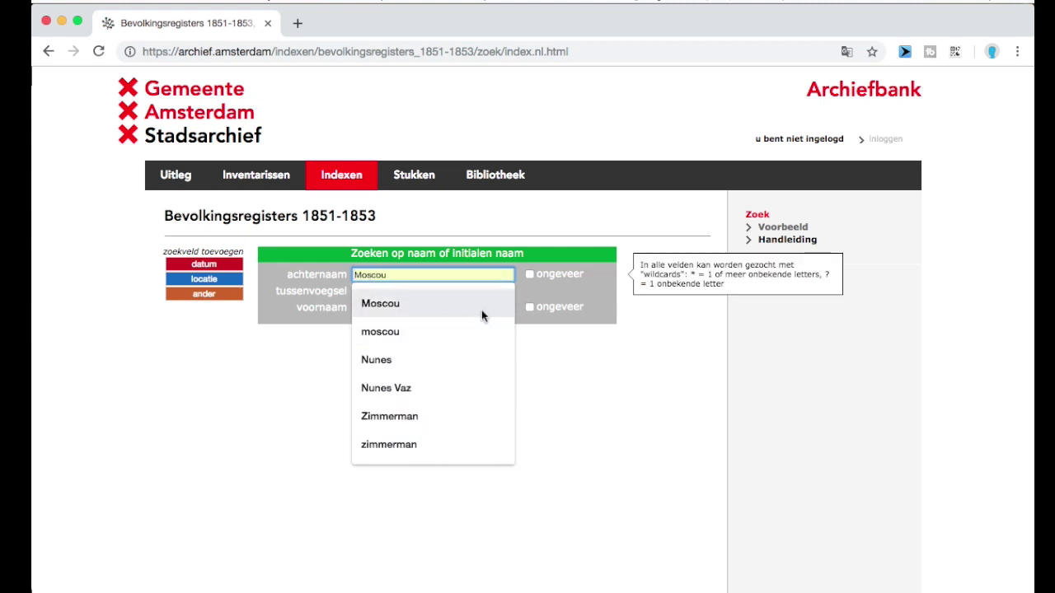
{"action": "left_click", "coordinate": [423, 309]}
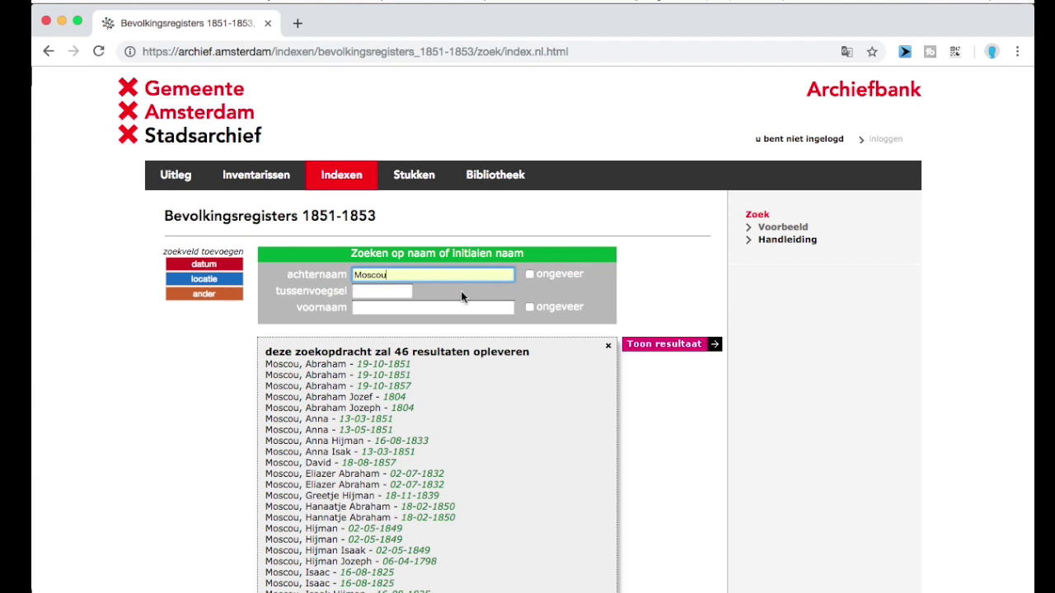
Step: Examine the preview list of names and birth dates matching the exact last name
{"action": "scroll", "coordinate": [425, 470], "scroll_direction": "down", "scroll_amount": 6}
{"action": "scroll", "coordinate": [424, 469], "scroll_direction": "down", "scroll_amount": 1}
{"action": "scroll", "coordinate": [424, 470], "scroll_direction": "up", "scroll_amount": 7}
{"action": "scroll", "coordinate": [425, 470], "scroll_direction": "down", "scroll_amount": 5}
{"action": "scroll", "coordinate": [424, 469], "scroll_direction": "down", "scroll_amount": 2}
{"action": "scroll", "coordinate": [424, 470], "scroll_direction": "up", "scroll_amount": 6}
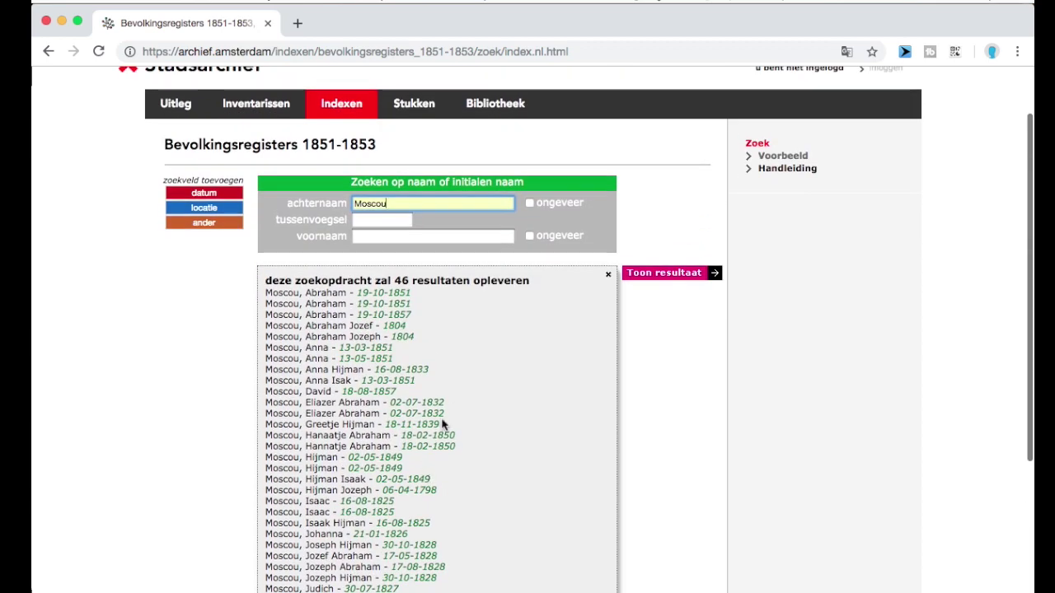
{"action": "scroll", "coordinate": [442, 424], "scroll_direction": "down", "scroll_amount": 5}
{"action": "scroll", "coordinate": [442, 423], "scroll_direction": "up", "scroll_amount": 5}
{"action": "scroll", "coordinate": [443, 423], "scroll_direction": "down", "scroll_amount": 2}
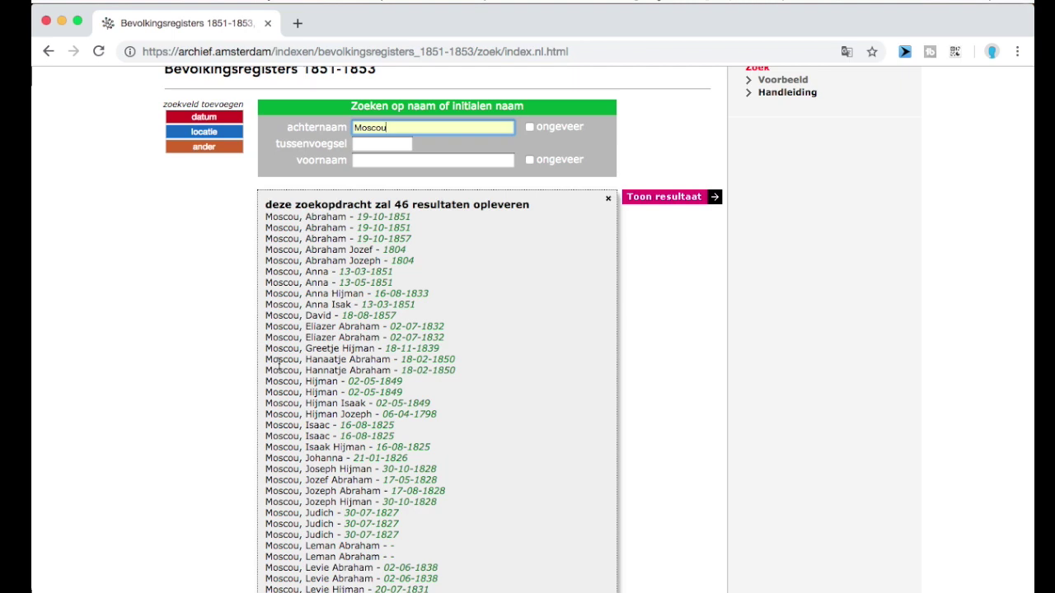
{"action": "scroll", "coordinate": [280, 367], "scroll_direction": "up", "scroll_amount": 2}
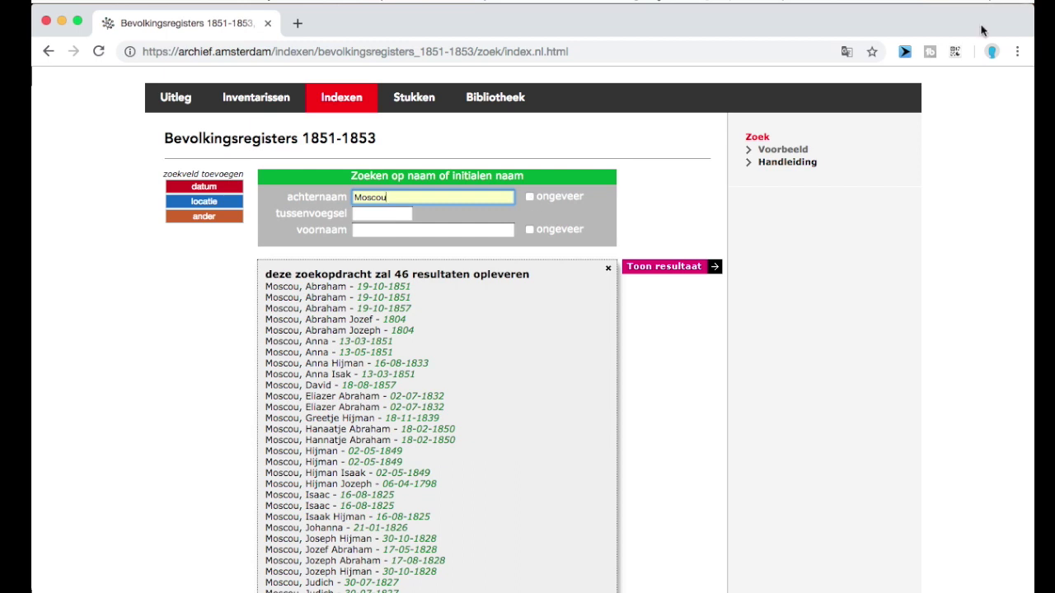
Step: Translate the search results preview into English and switch it back to the original Dutch
{"action": "left_click", "coordinate": [848, 51]}
{"action": "left_click", "coordinate": [832, 142]}
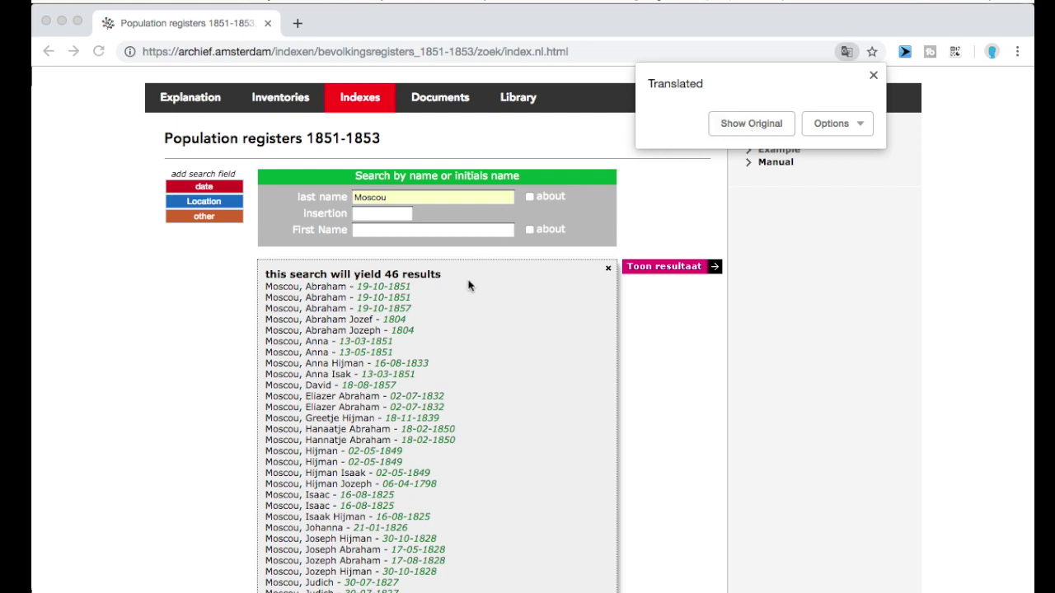
{"action": "left_click", "coordinate": [753, 122]}
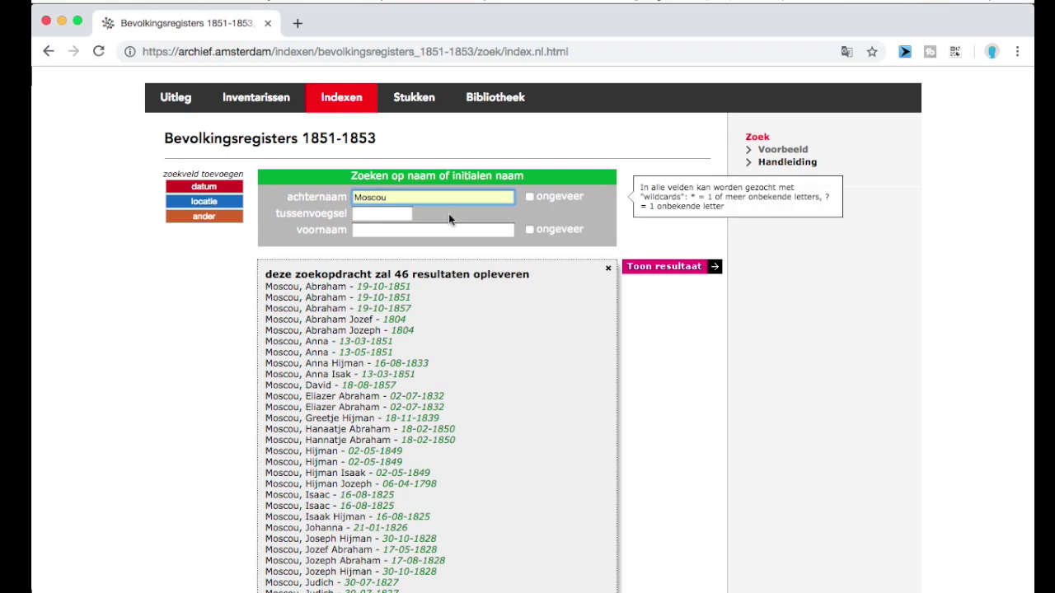
Step: Turn on approximate matching (ongeveer) for the last name and review the spelling variants in the results preview
{"action": "left_click", "coordinate": [530, 196]}
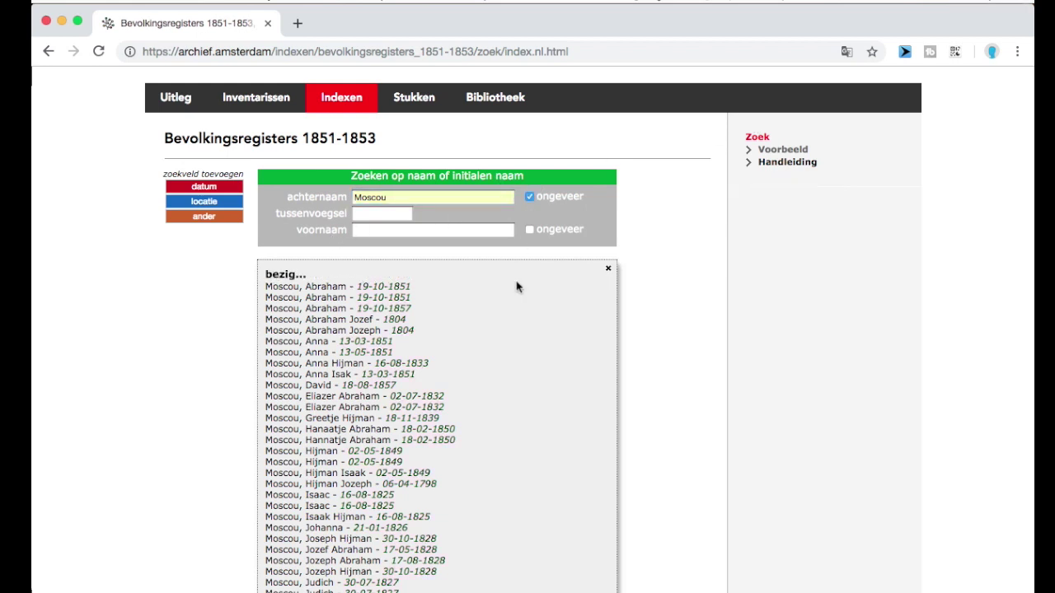
{"action": "scroll", "coordinate": [510, 363], "scroll_direction": "down", "scroll_amount": 1}
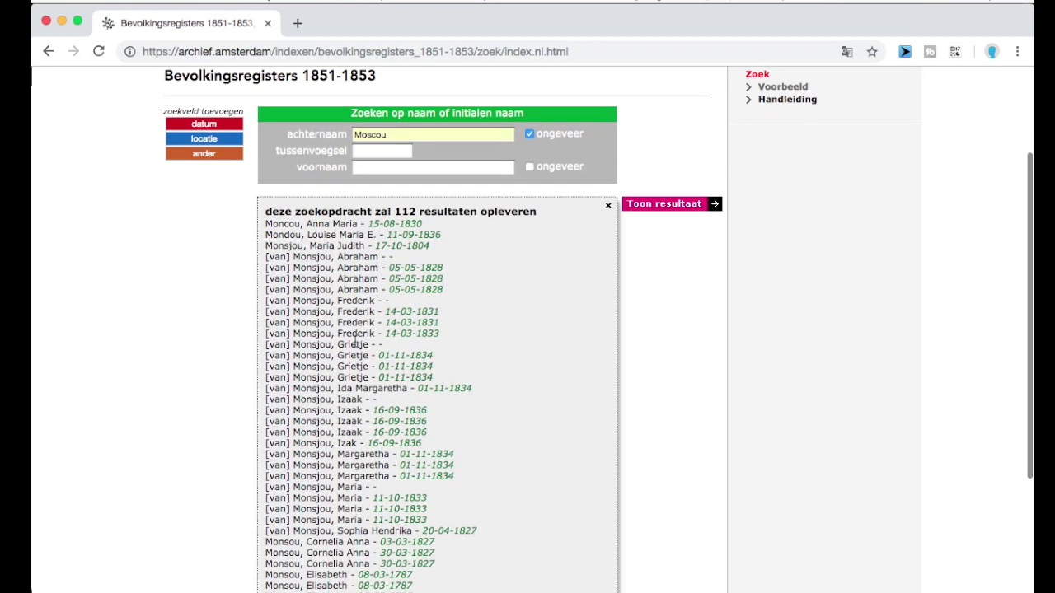
{"action": "scroll", "coordinate": [467, 342], "scroll_direction": "down", "scroll_amount": 3}
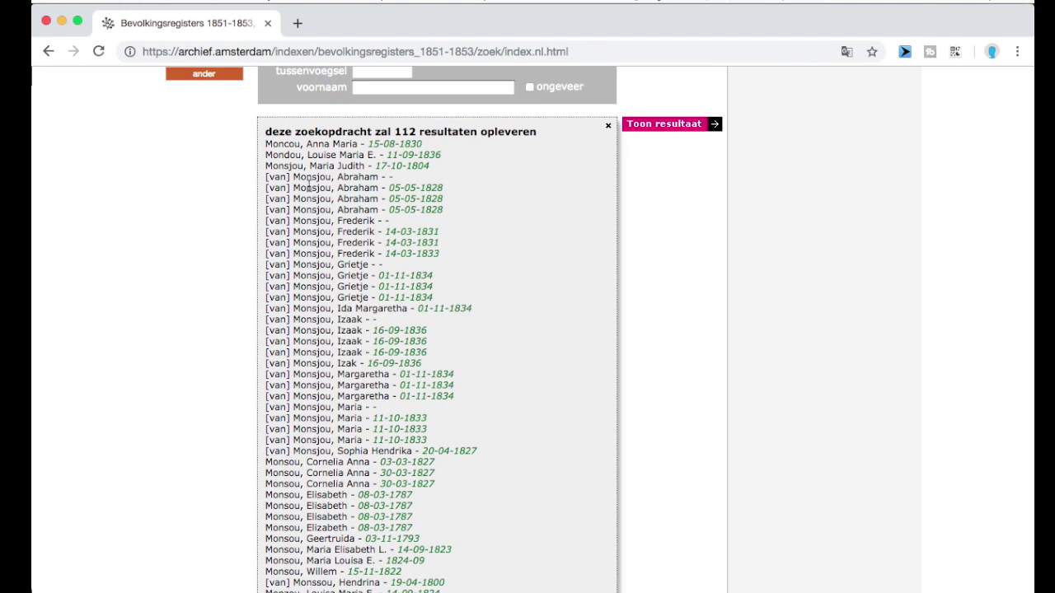
{"action": "scroll", "coordinate": [309, 183], "scroll_direction": "down", "scroll_amount": 3}
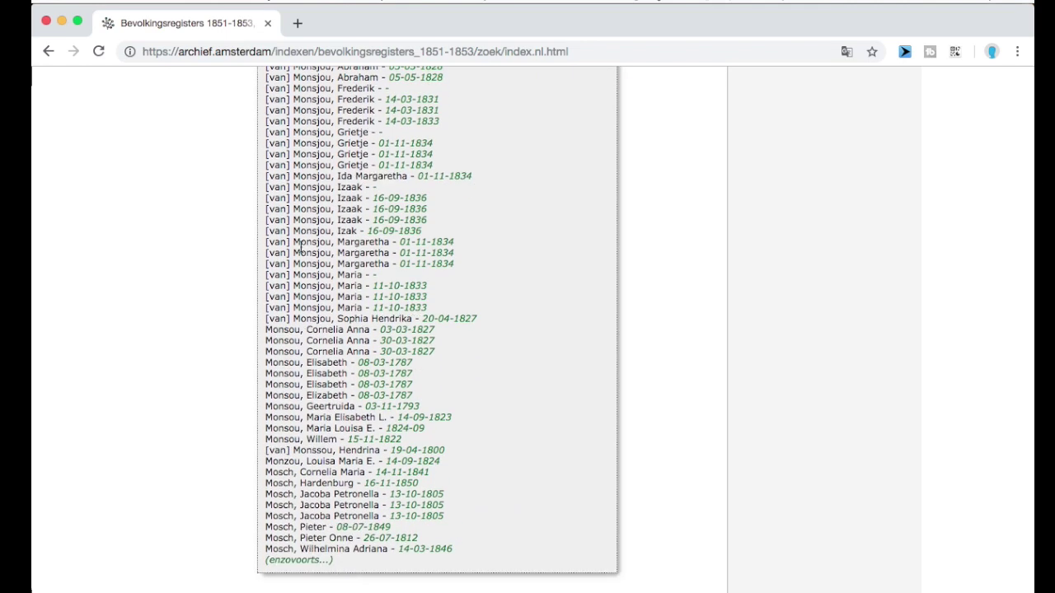
{"action": "scroll", "coordinate": [301, 253], "scroll_direction": "up", "scroll_amount": 8}
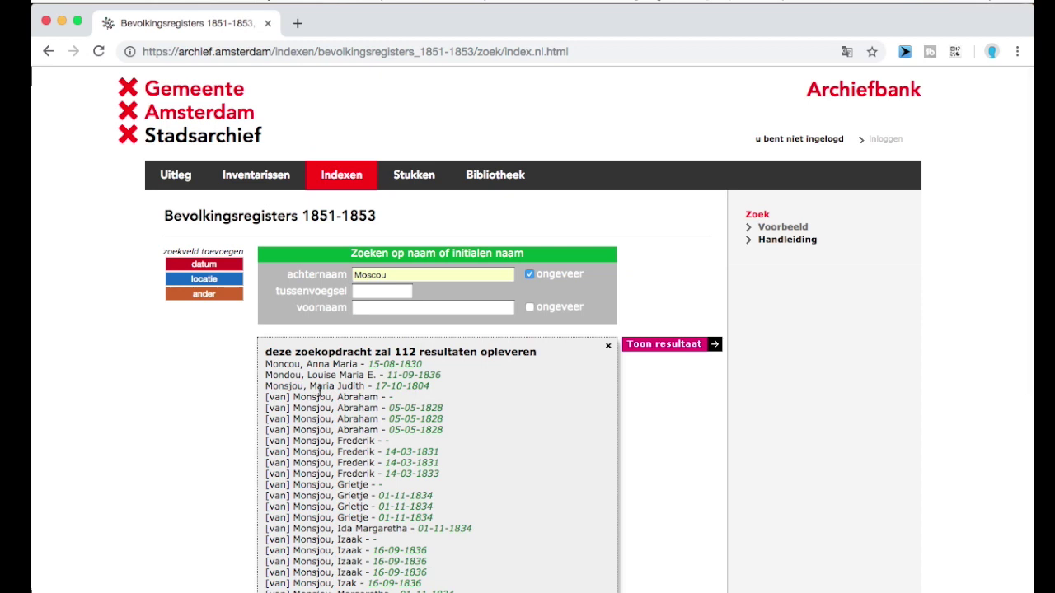
{"action": "scroll", "coordinate": [330, 396], "scroll_direction": "down", "scroll_amount": 3}
{"action": "left_click_drag", "start_coordinate": [330, 386], "coordinate": [292, 387]}
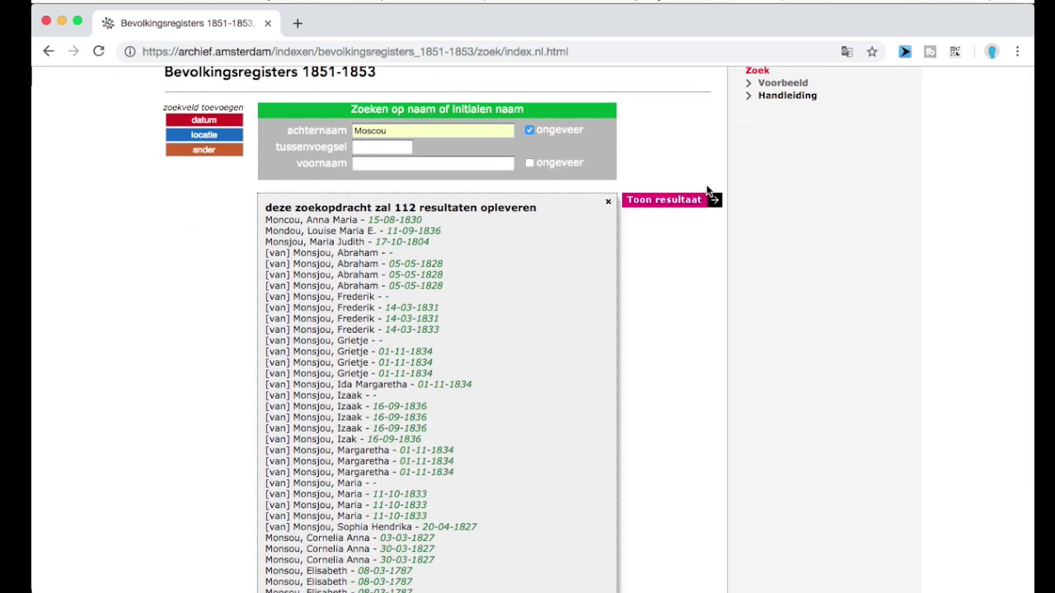
Step: Show the full result list, preview the details of several entries, and open the register scan for the entry with buurtnummer 127
{"action": "left_click", "coordinate": [683, 205]}
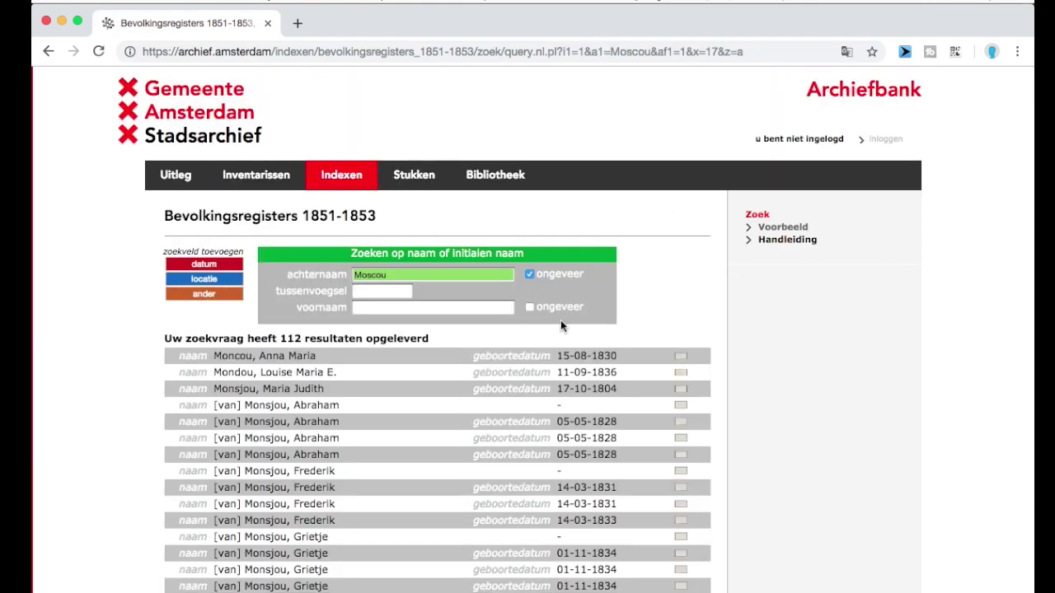
{"action": "scroll", "coordinate": [561, 326], "scroll_direction": "down", "scroll_amount": 2}
{"action": "mouse_move", "coordinate": [371, 317]}
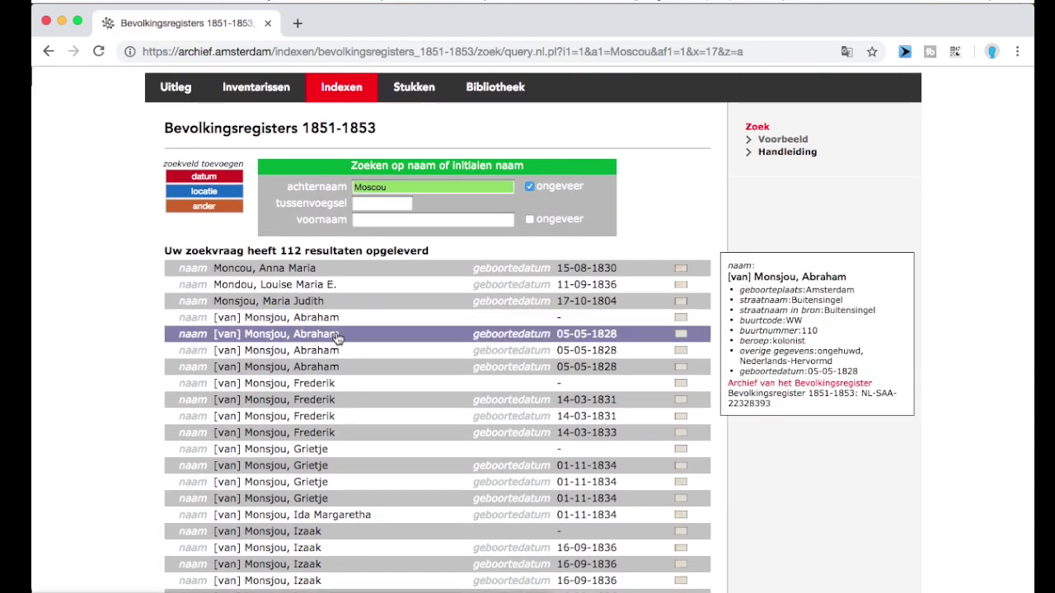
{"action": "mouse_move", "coordinate": [340, 358]}
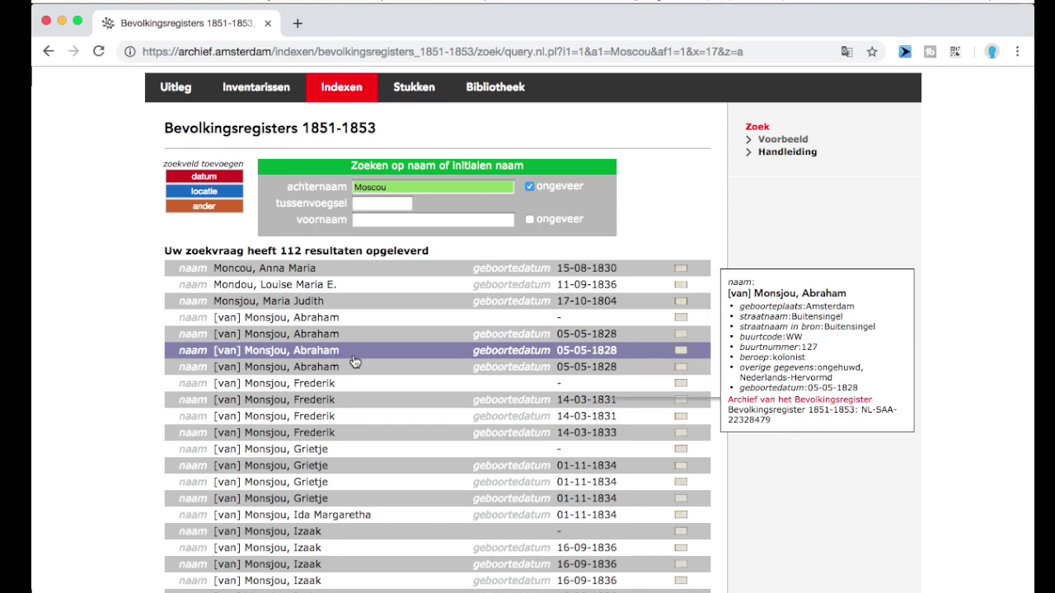
{"action": "left_click", "coordinate": [354, 363]}
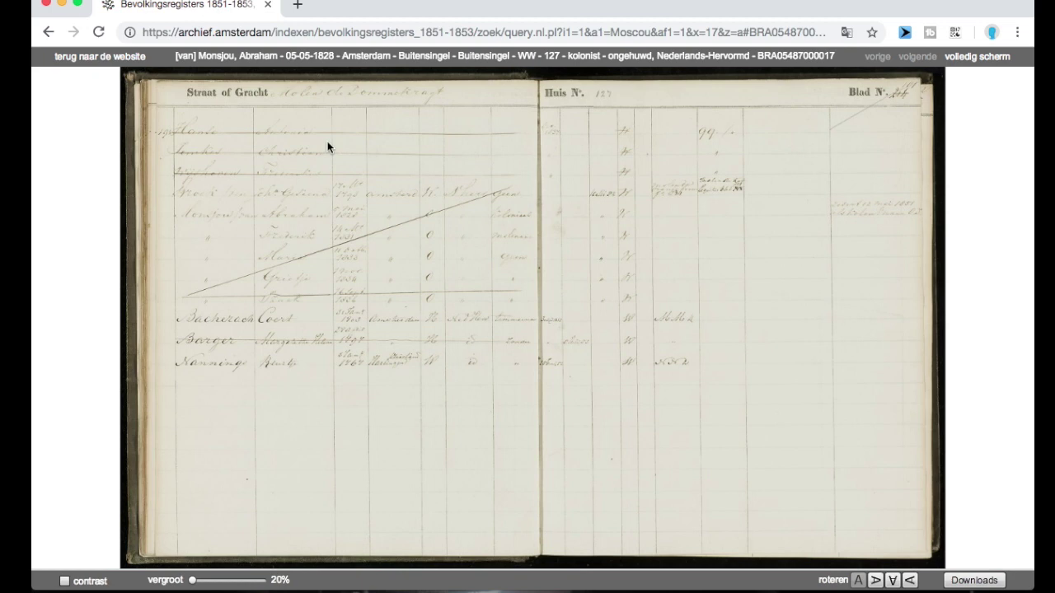
Step: Try to translate the scan viewer page into English and dismiss the translation popup
{"action": "left_click", "coordinate": [845, 33]}
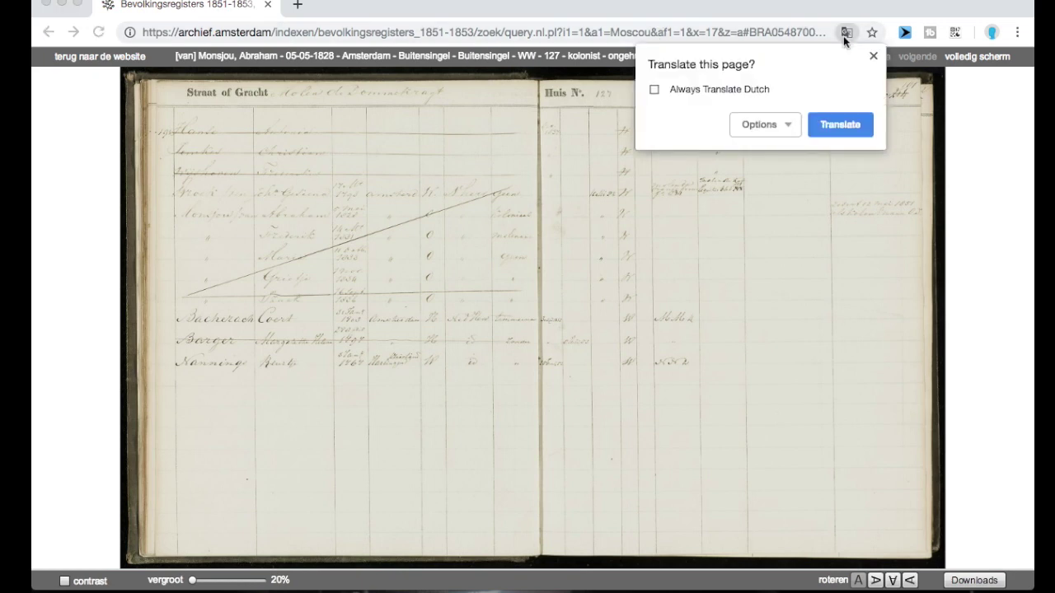
{"action": "left_click", "coordinate": [832, 123]}
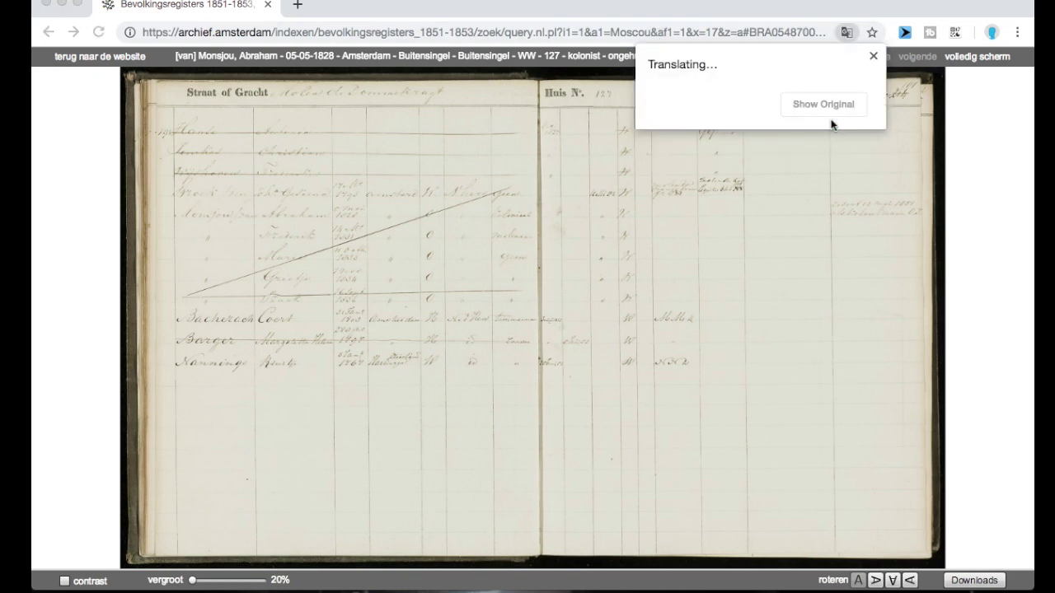
{"action": "left_click", "coordinate": [873, 58]}
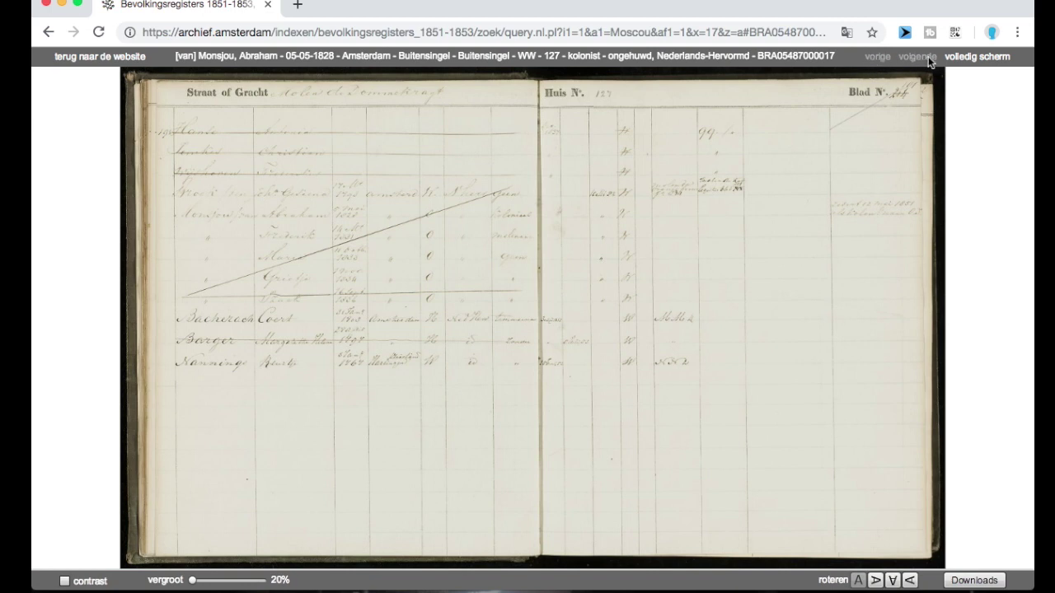
Step: Try the full-screen view of the register scan, and turn its contrast enhancement on and off again
{"action": "left_click", "coordinate": [983, 57]}
{"action": "left_click", "coordinate": [65, 581]}
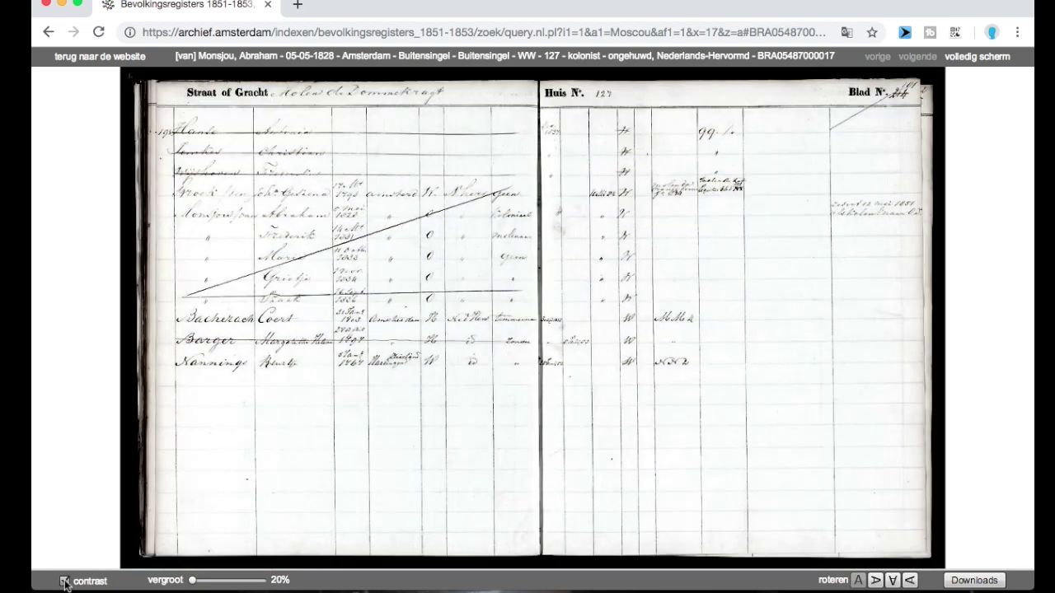
{"action": "left_click", "coordinate": [65, 581]}
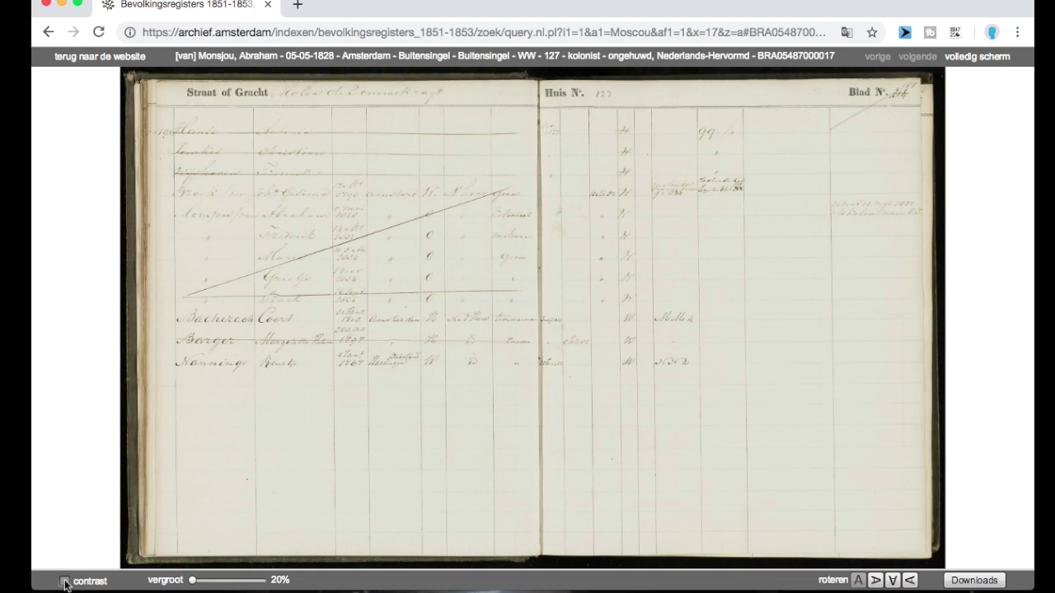
Step: Compare the register scan with and without contrast enhancement, and leave the contrast enhancement on
{"action": "left_click", "coordinate": [66, 581]}
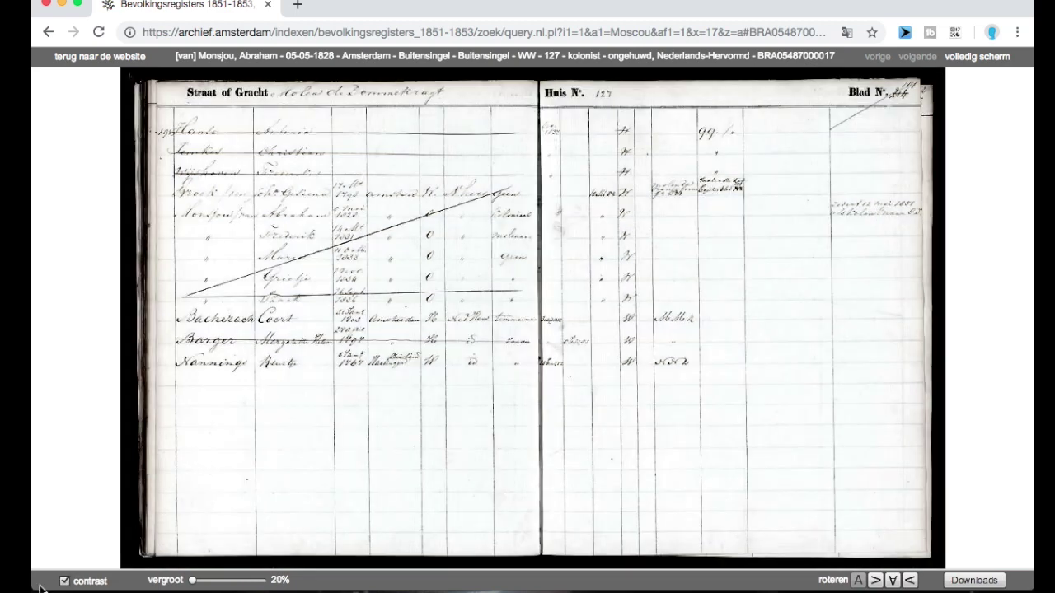
{"action": "left_click", "coordinate": [64, 582]}
{"action": "left_click", "coordinate": [64, 582]}
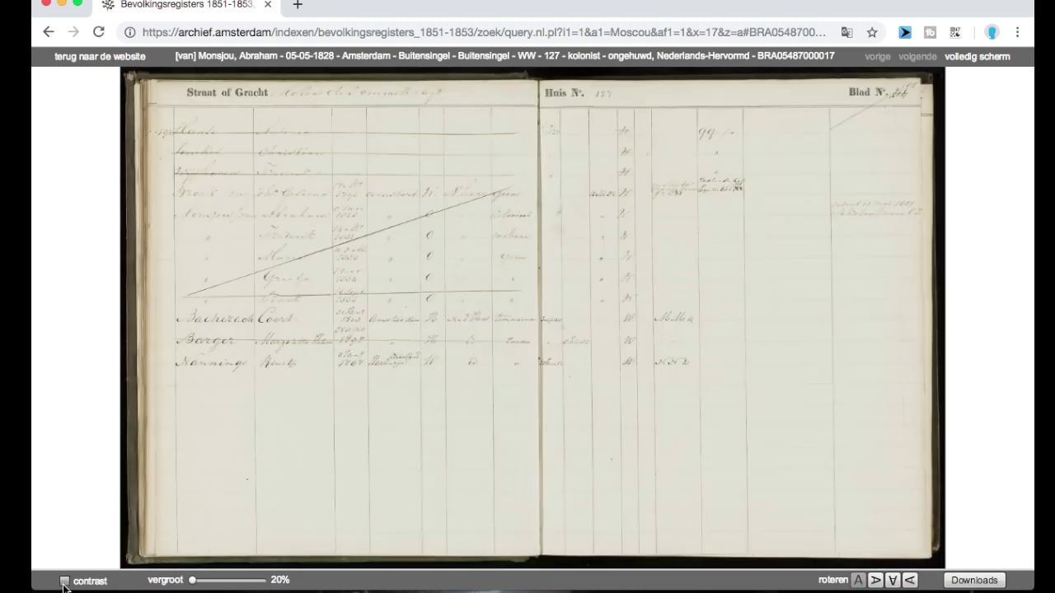
{"action": "left_click", "coordinate": [64, 582]}
Step: Examine the enlarged register entries for Huis No. 127 across both pages, including the remarks column, and return to the search results
{"action": "scroll", "coordinate": [225, 317], "scroll_direction": "up", "scroll_amount": 3}
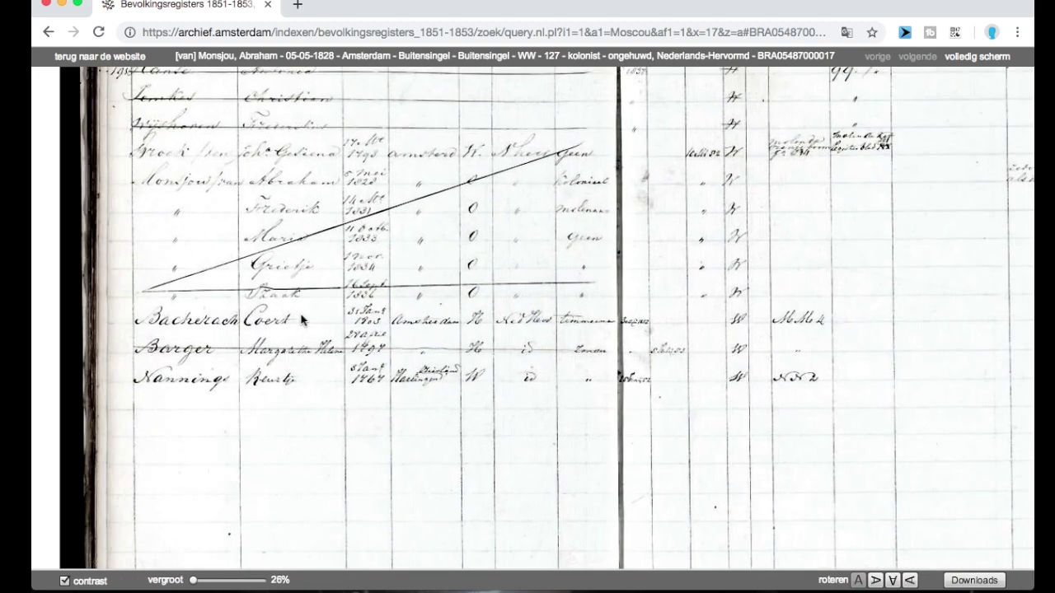
{"action": "left_click_drag", "start_coordinate": [354, 339], "coordinate": [426, 448]}
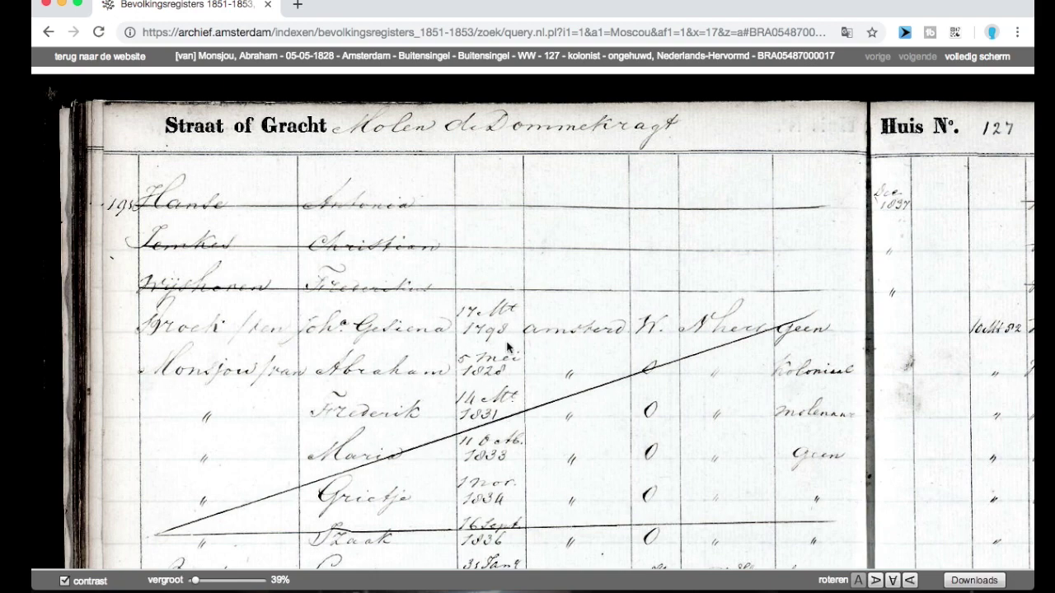
{"action": "left_click_drag", "start_coordinate": [554, 331], "coordinate": [396, 327]}
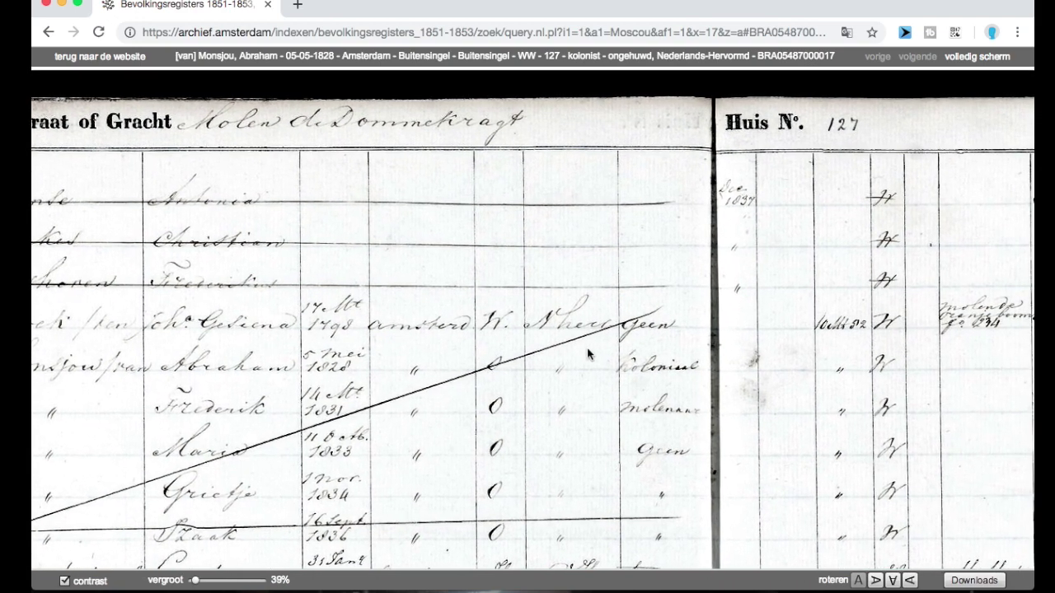
{"action": "left_click_drag", "start_coordinate": [717, 387], "coordinate": [394, 375]}
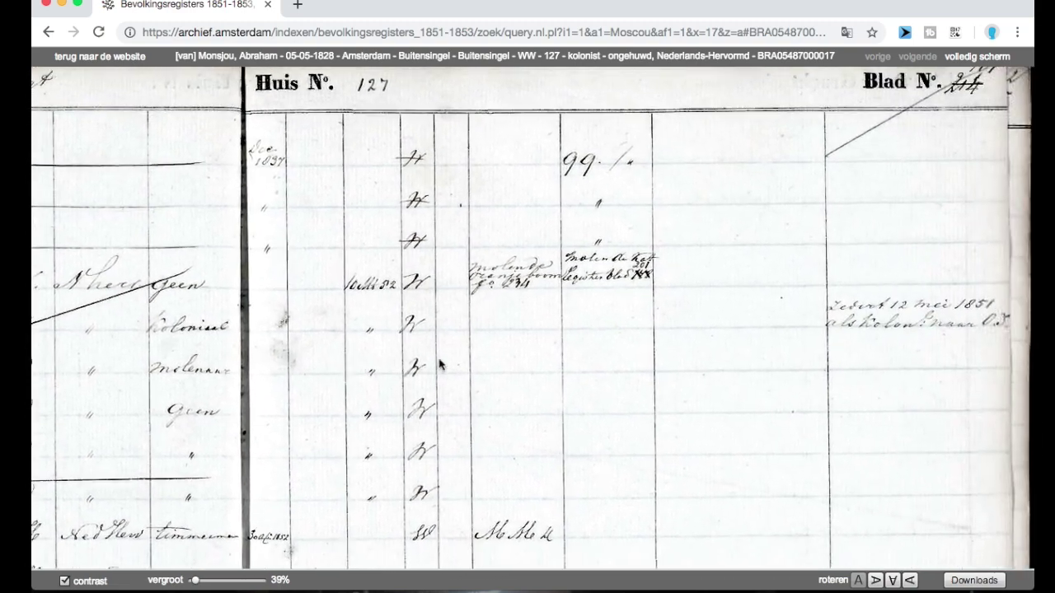
{"action": "left_click_drag", "start_coordinate": [483, 365], "coordinate": [377, 365]}
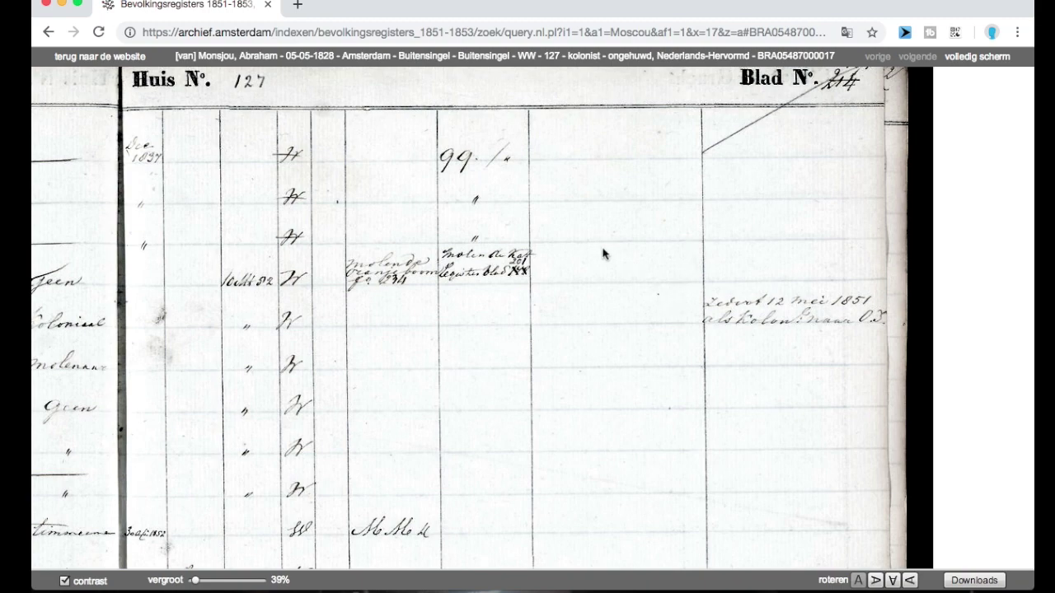
{"action": "left_click_drag", "start_coordinate": [609, 280], "coordinate": [666, 332]}
{"action": "left_click_drag", "start_coordinate": [535, 285], "coordinate": [791, 243]}
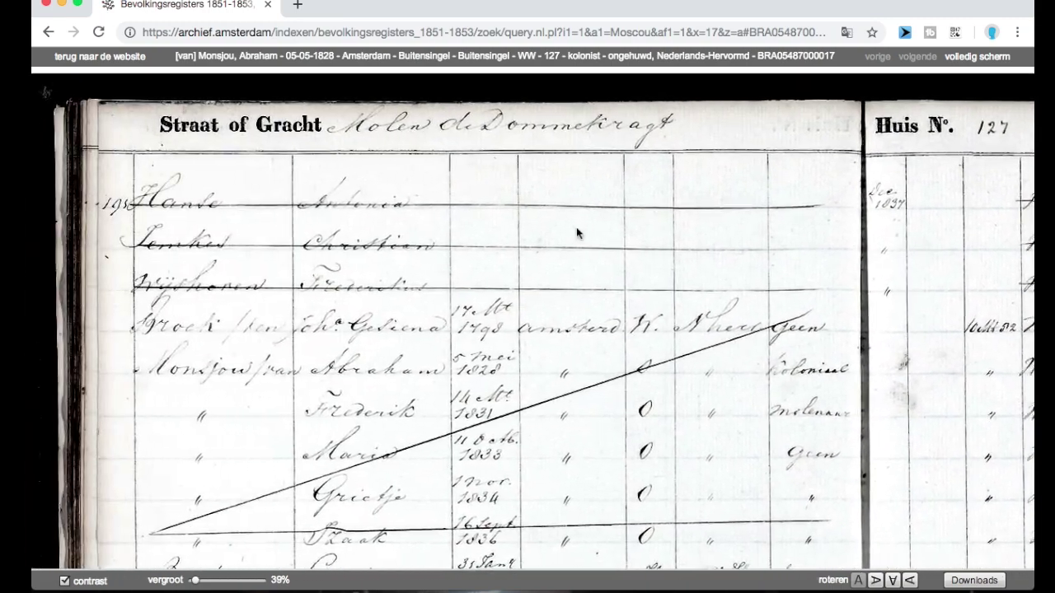
{"action": "left_click_drag", "start_coordinate": [662, 263], "coordinate": [647, 177]}
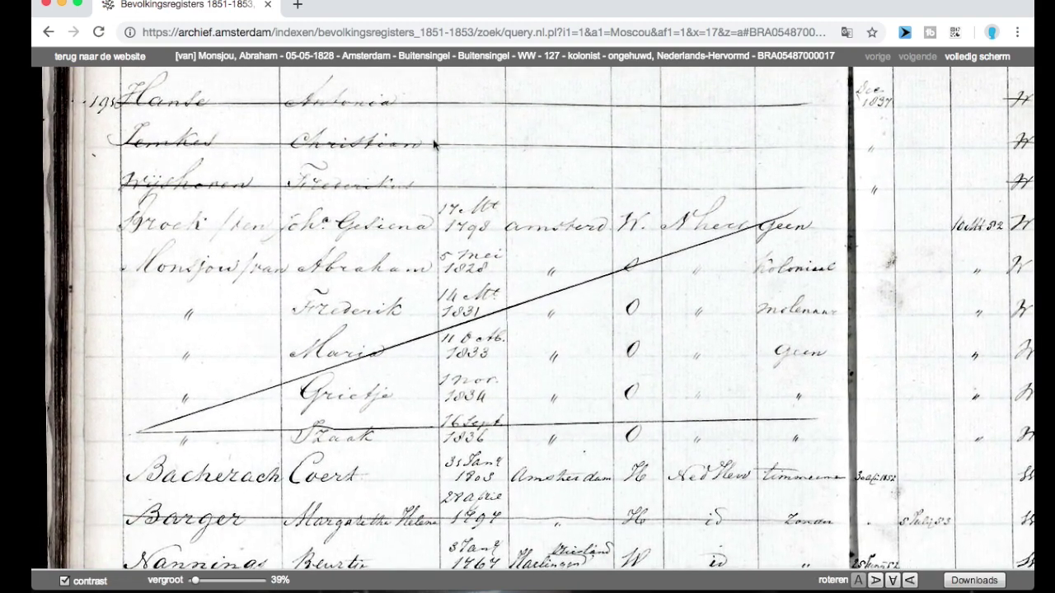
{"action": "left_click_drag", "start_coordinate": [425, 404], "coordinate": [427, 294]}
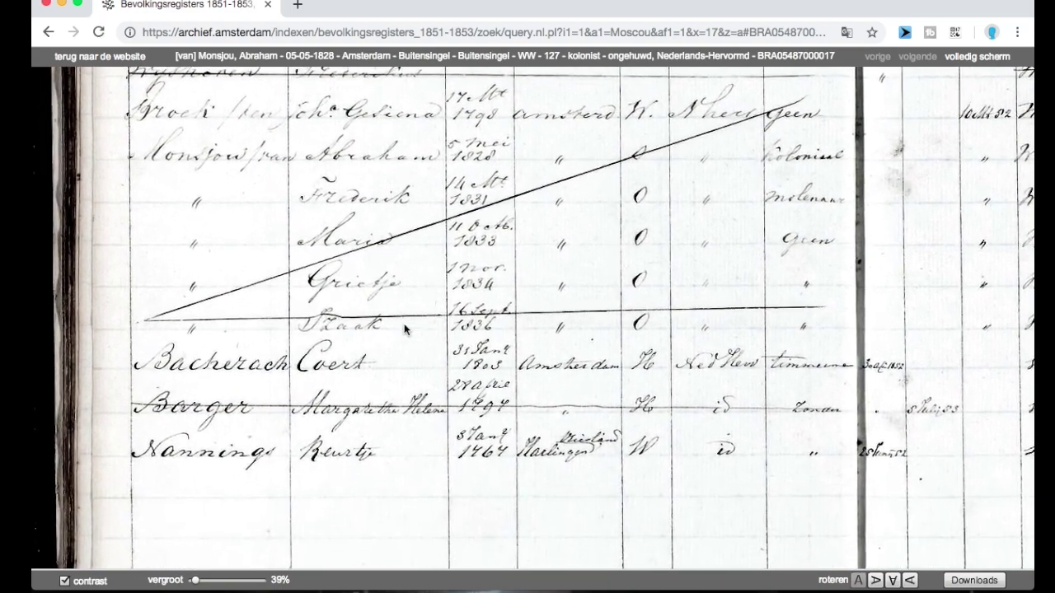
{"action": "left_click_drag", "start_coordinate": [404, 330], "coordinate": [414, 280]}
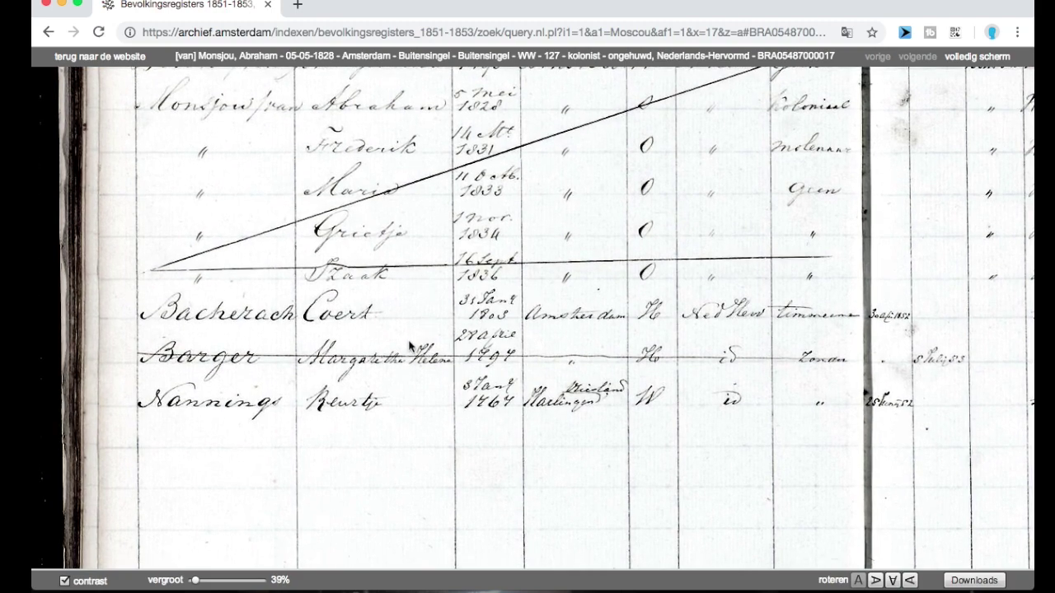
{"action": "left_click_drag", "start_coordinate": [348, 312], "coordinate": [367, 354]}
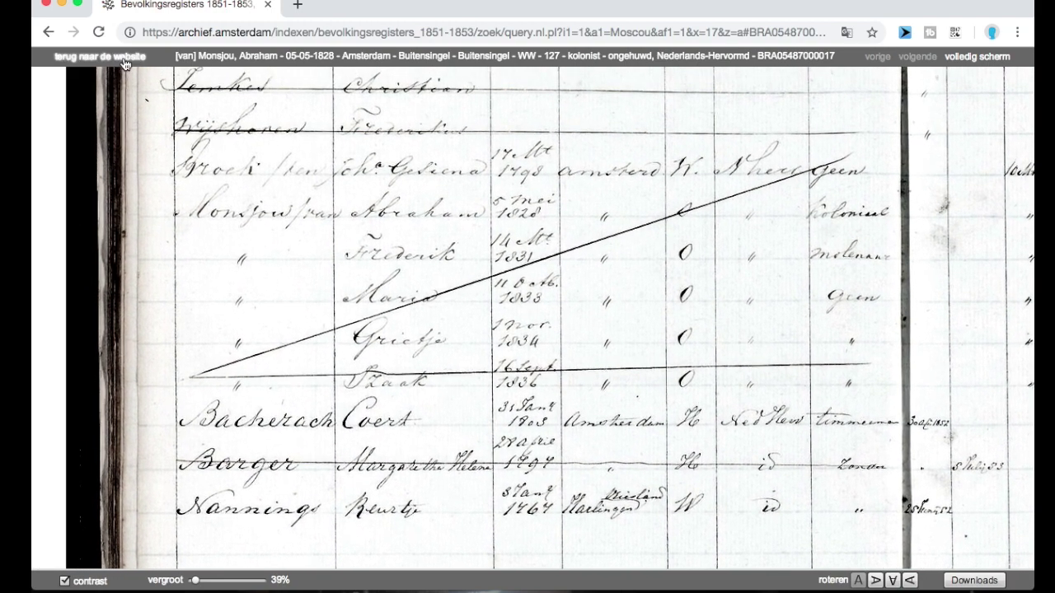
{"action": "left_click", "coordinate": [123, 58]}
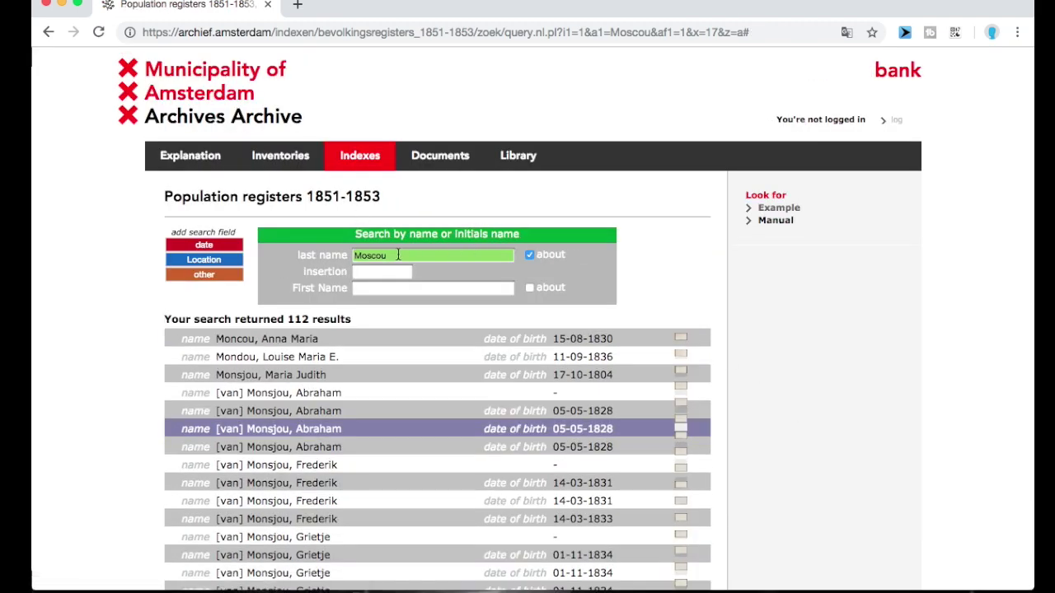
Step: Add the date and location search fields to the population register search and view the role options for location
{"action": "left_click", "coordinate": [218, 245]}
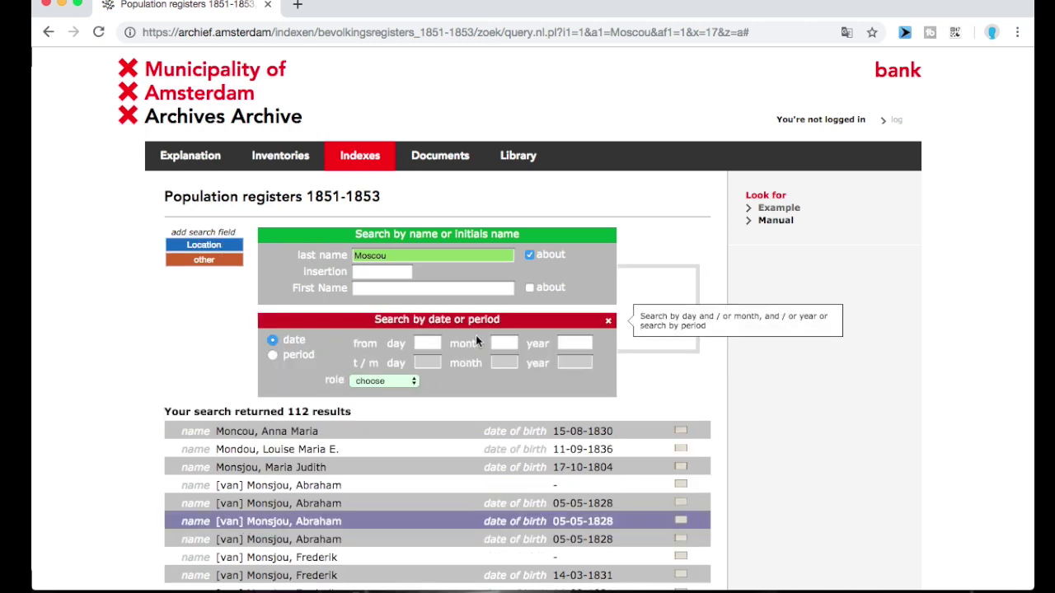
{"action": "left_click", "coordinate": [230, 250]}
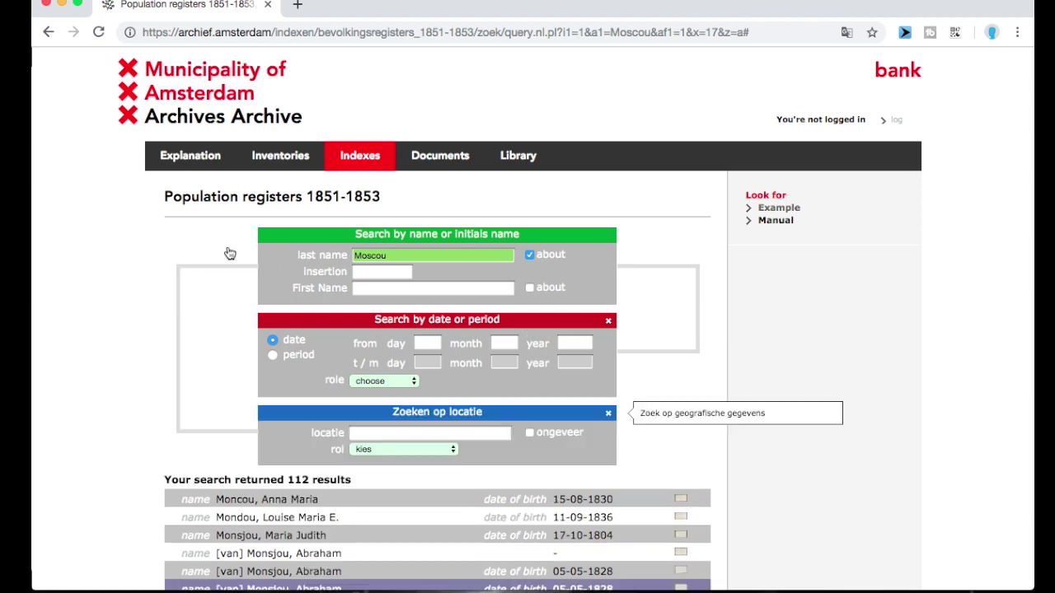
{"action": "scroll", "coordinate": [272, 347], "scroll_direction": "down", "scroll_amount": 3}
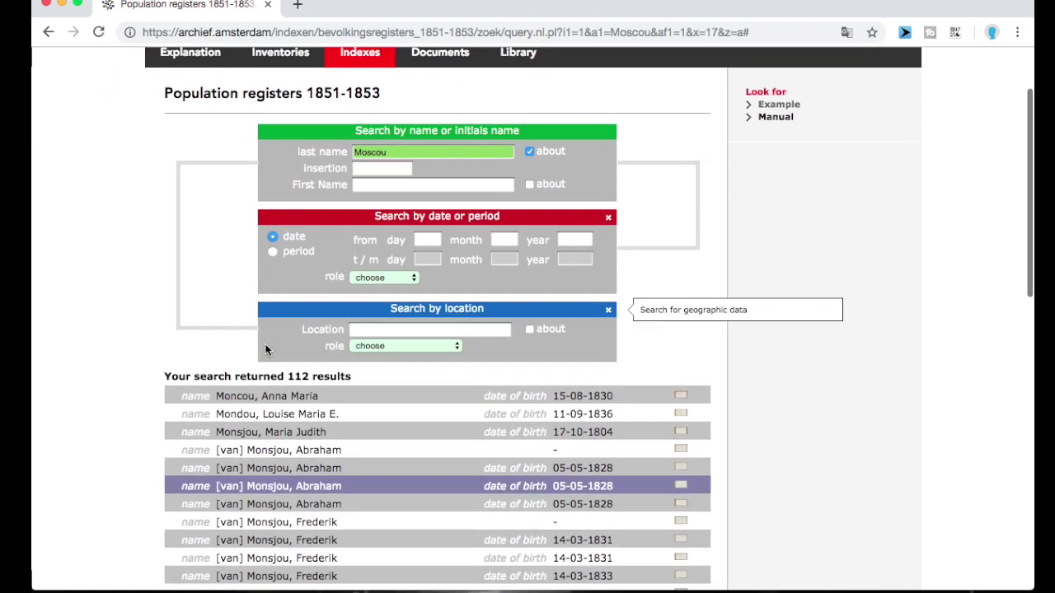
{"action": "left_click", "coordinate": [420, 346]}
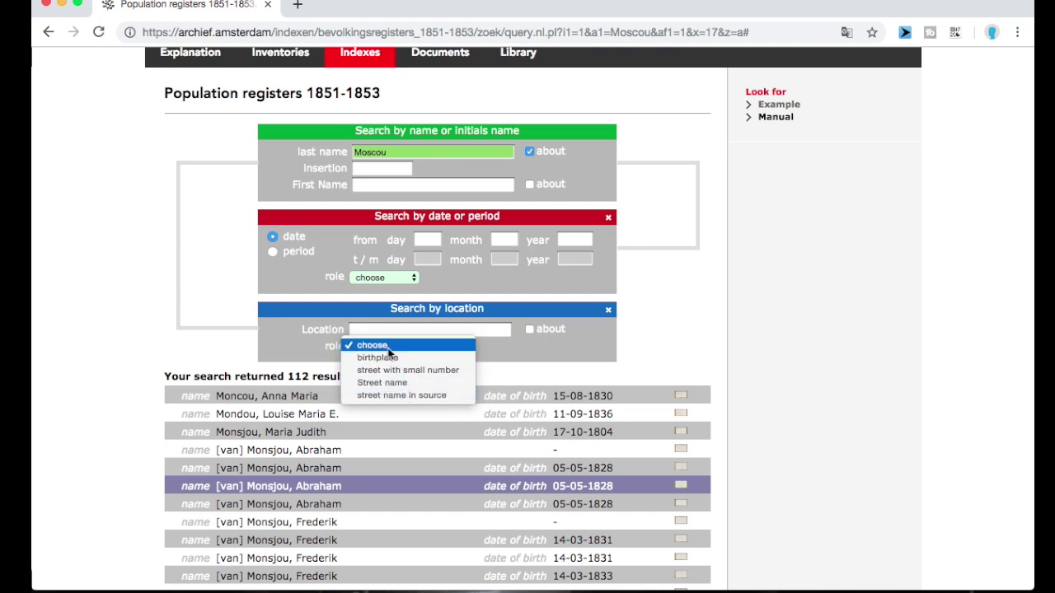
{"action": "left_click", "coordinate": [214, 333]}
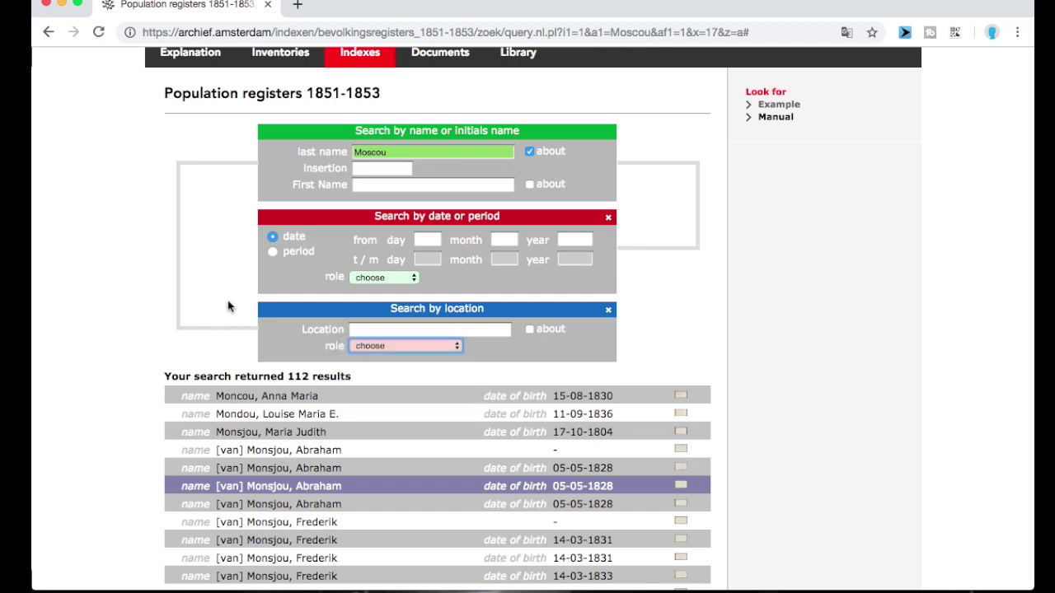
Step: Remove the location and date search fields, leaving only the name search
{"action": "left_click", "coordinate": [611, 311]}
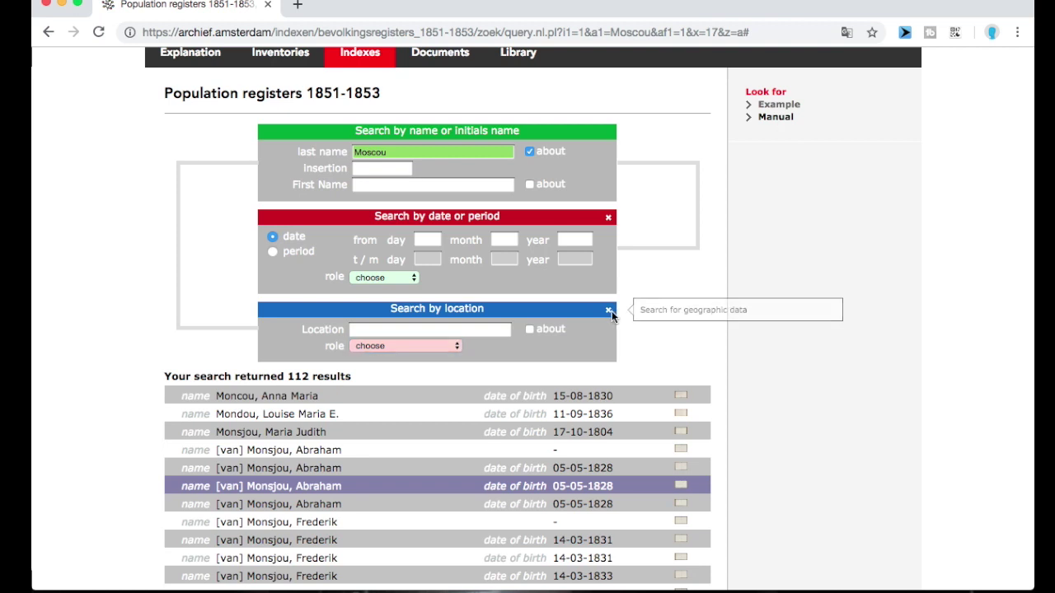
{"action": "left_click", "coordinate": [609, 312]}
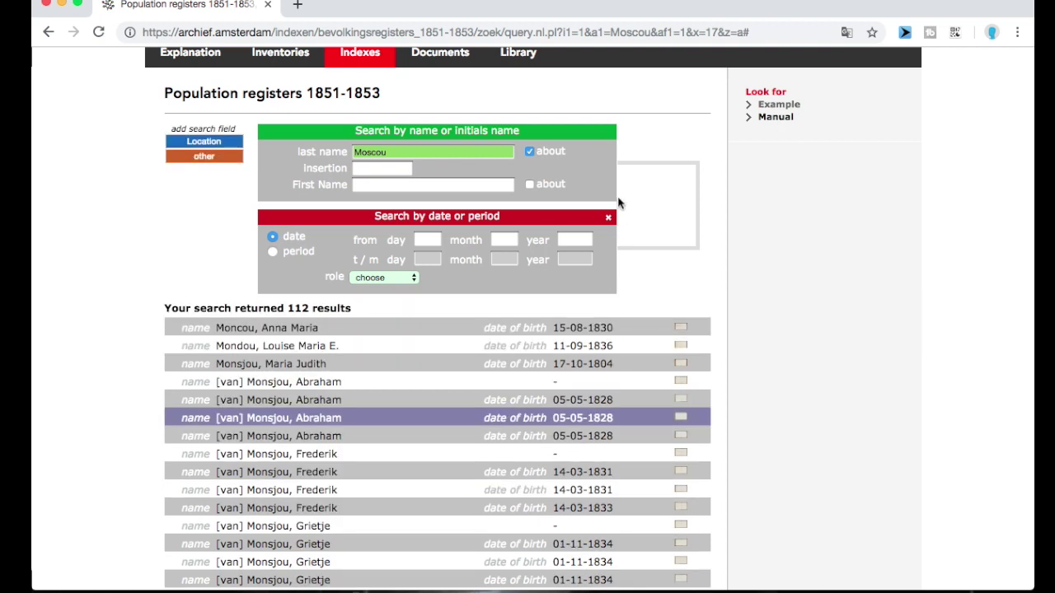
{"action": "left_click", "coordinate": [609, 217]}
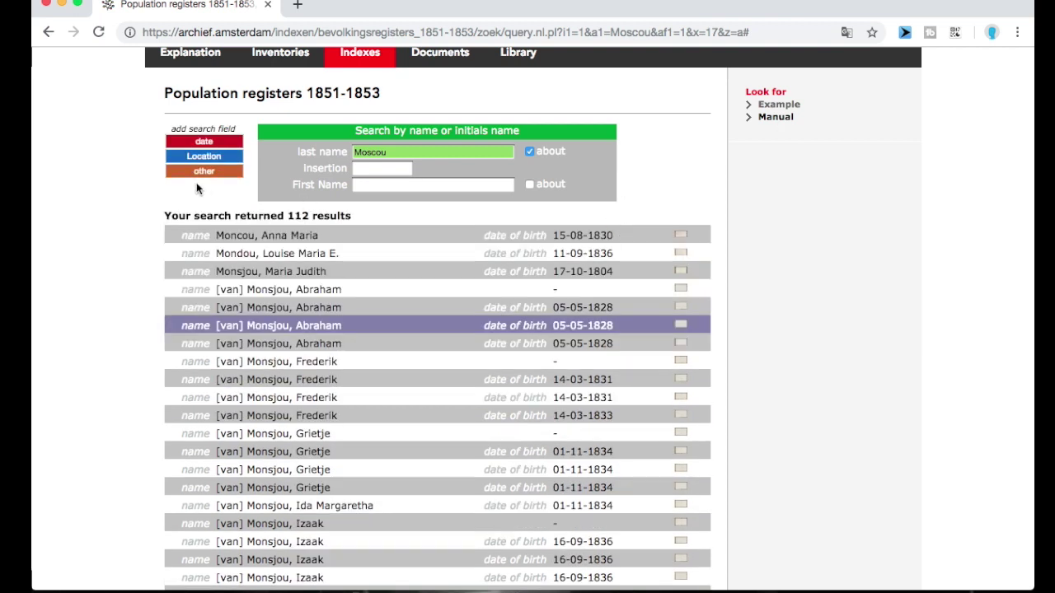
{"action": "scroll", "coordinate": [598, 226], "scroll_direction": "up", "scroll_amount": 3}
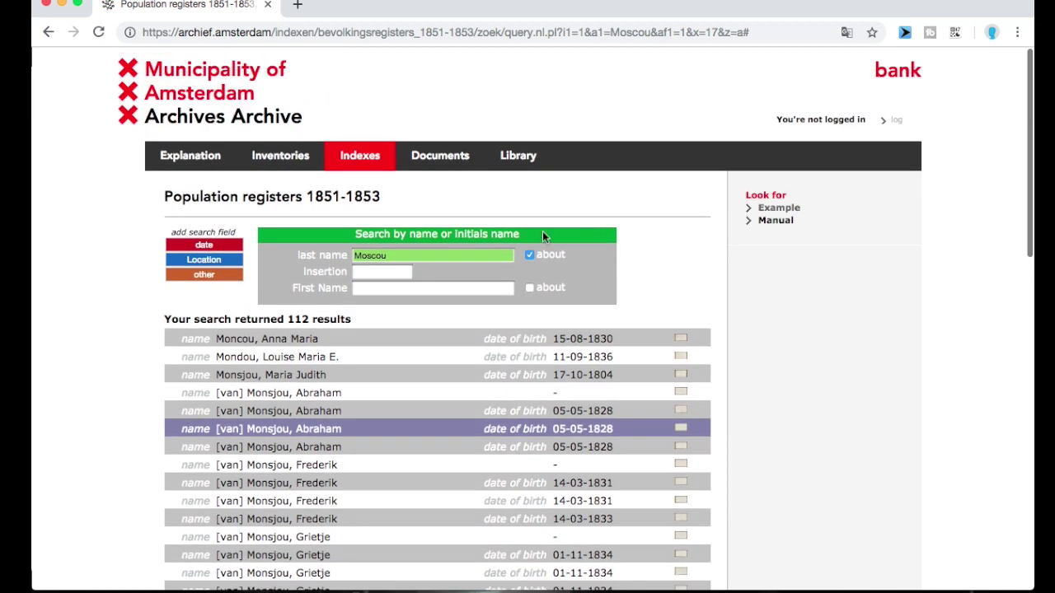
Step: Return to the index overview and open the search form for Doopregisters 1564-1811
{"action": "left_click", "coordinate": [47, 33]}
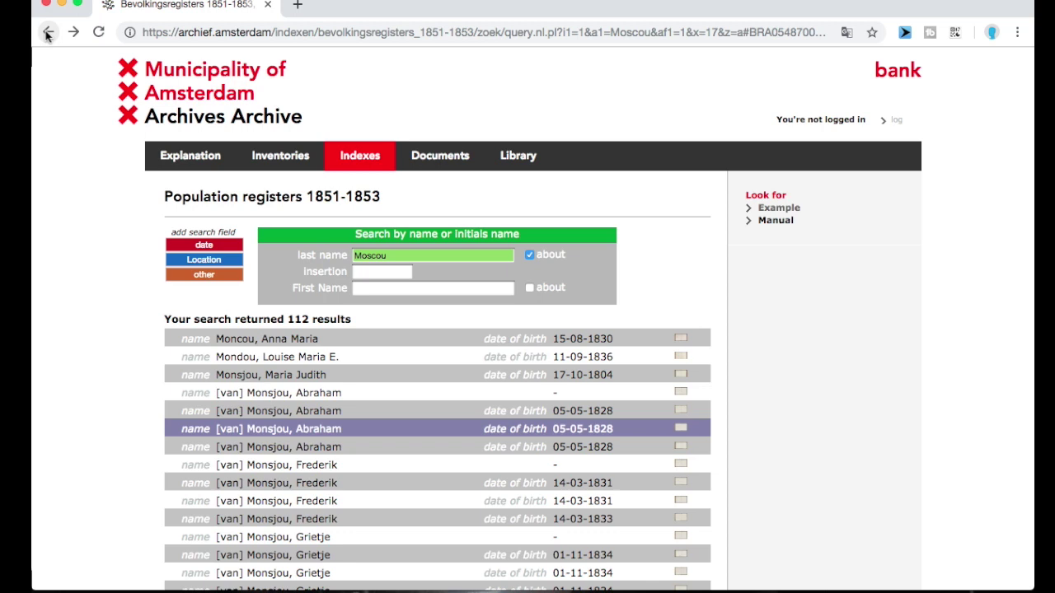
{"action": "left_click", "coordinate": [360, 156]}
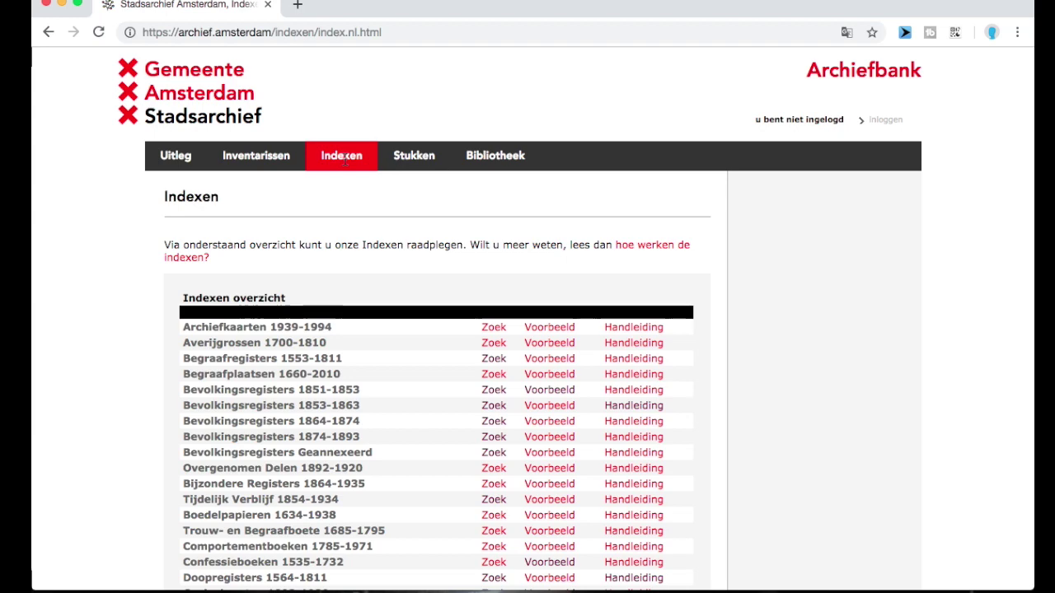
{"action": "scroll", "coordinate": [347, 164], "scroll_direction": "down", "scroll_amount": 2}
{"action": "scroll", "coordinate": [346, 164], "scroll_direction": "down", "scroll_amount": 2}
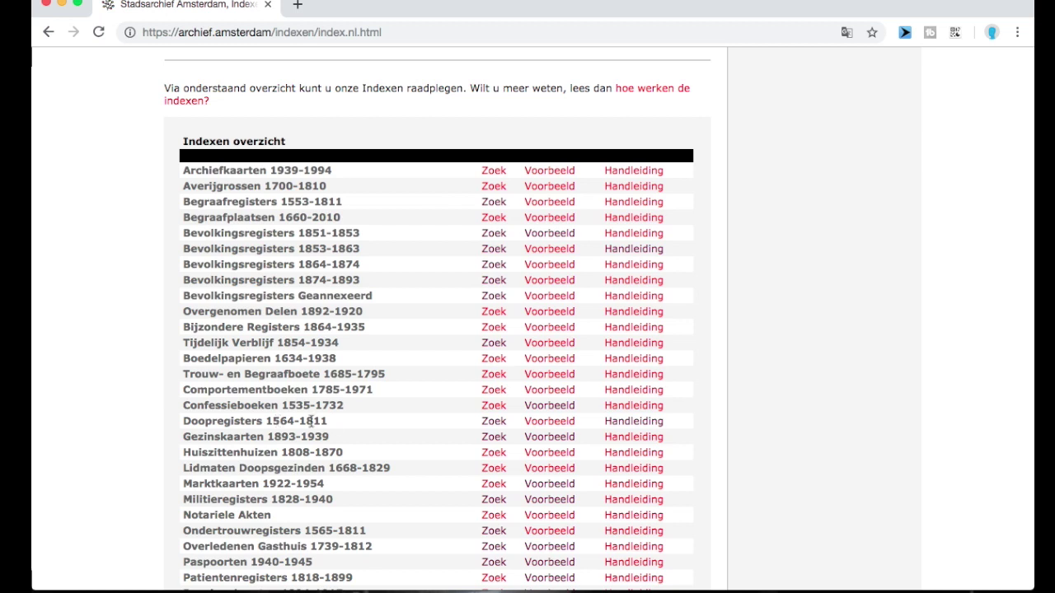
{"action": "left_click", "coordinate": [493, 425]}
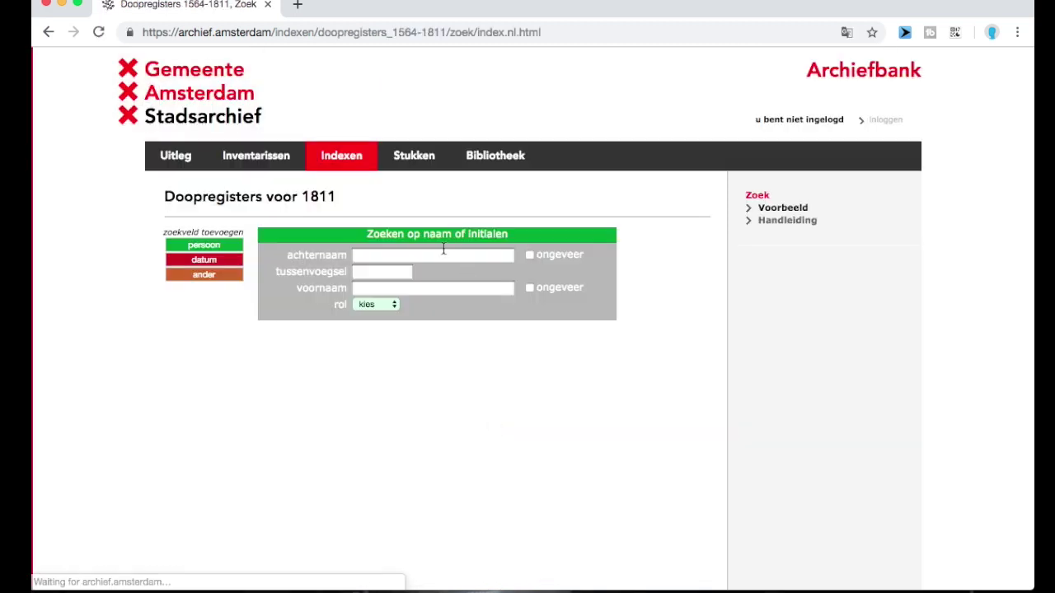
Step: Search the baptism registers by the family's last name and show the full result list
{"action": "left_click", "coordinate": [443, 255]}
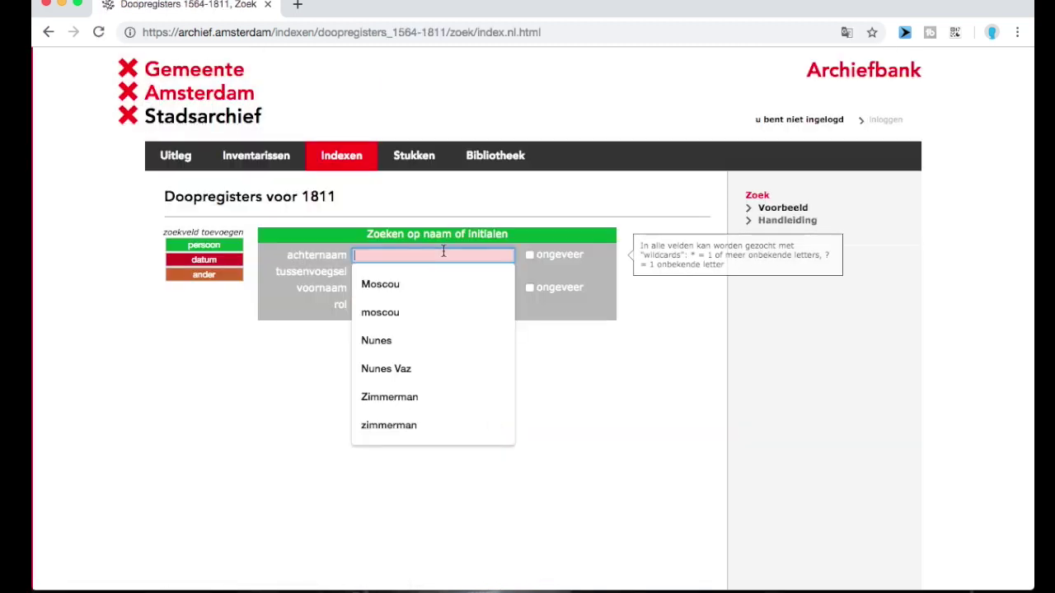
{"action": "type", "text": "Nunes Vaz"}
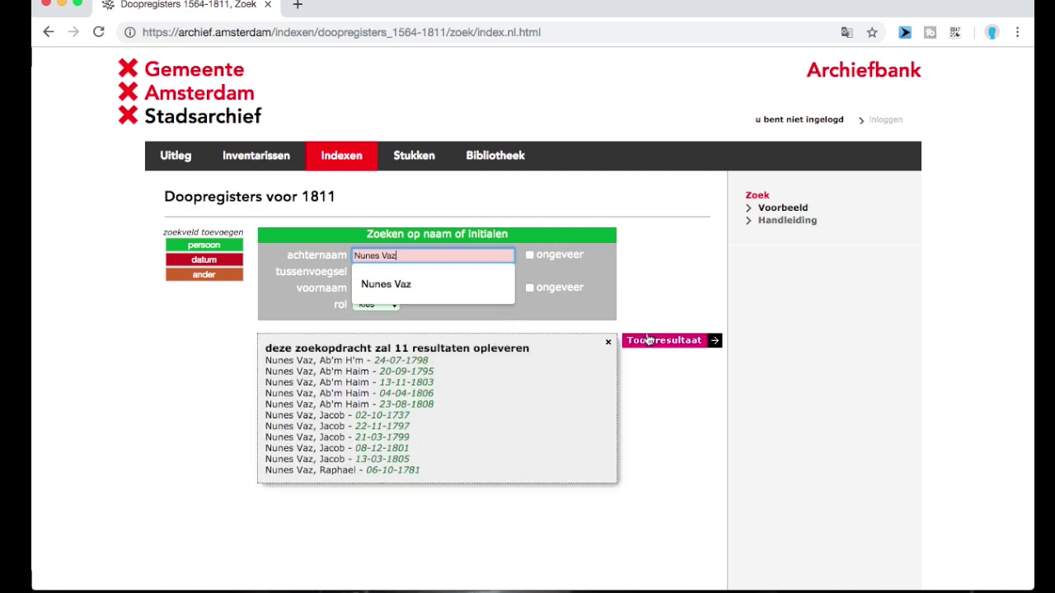
{"action": "left_click", "coordinate": [649, 344]}
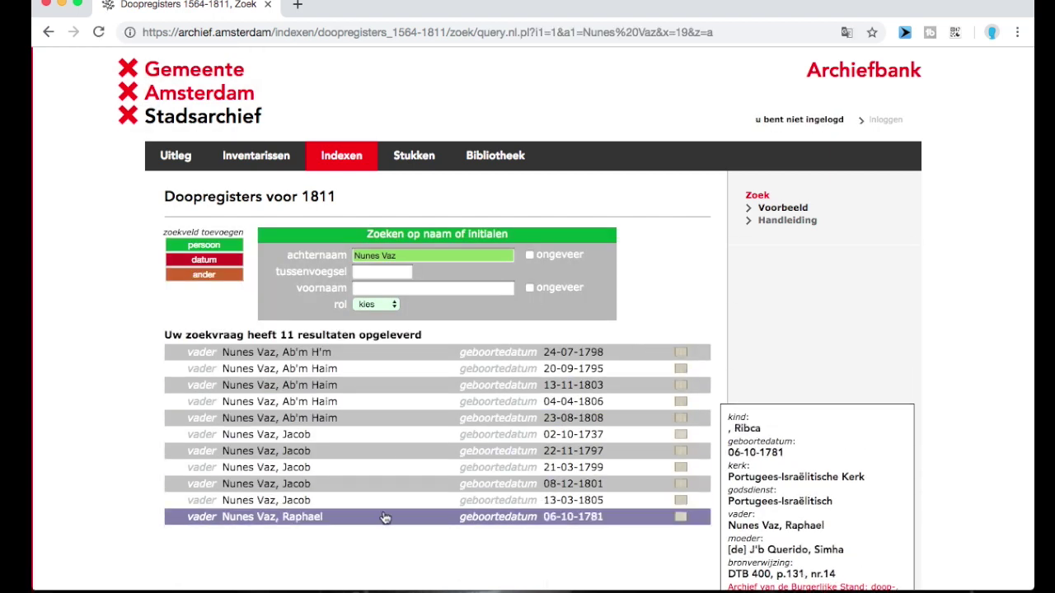
Step: View the scan for the entry with source reference DTB 400, p.178, nr.4, return to the results and review the child's details
{"action": "left_click", "coordinate": [375, 470]}
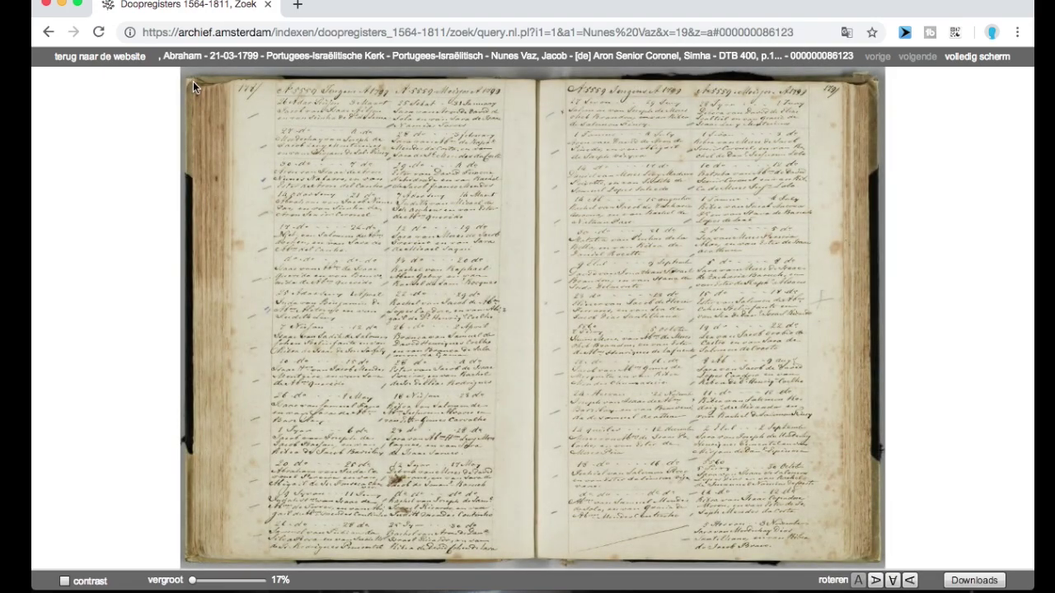
{"action": "left_click", "coordinate": [124, 57]}
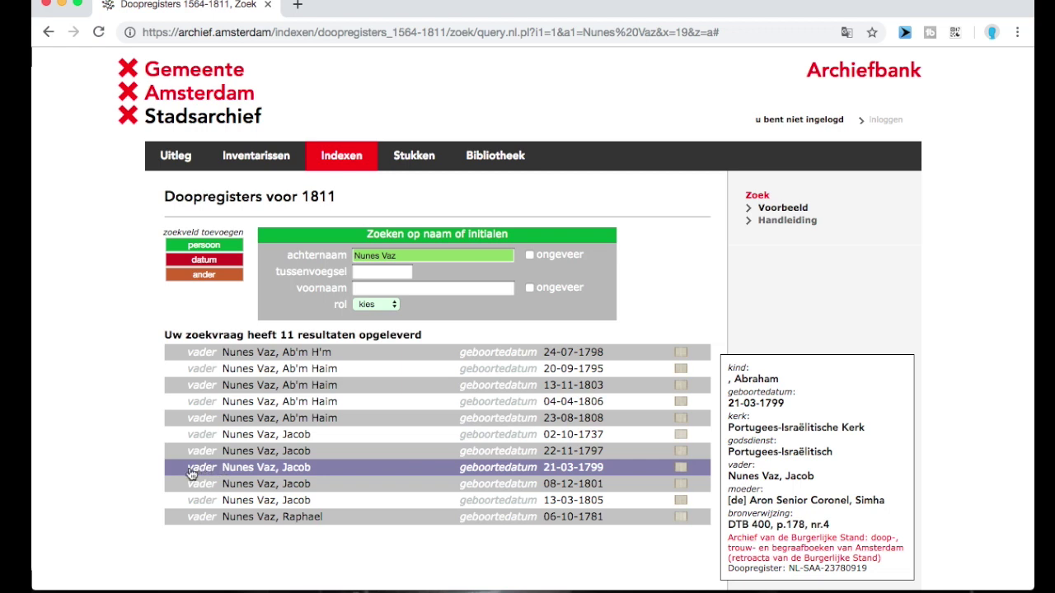
{"action": "left_click_drag", "start_coordinate": [779, 382], "coordinate": [734, 381]}
{"action": "left_click", "coordinate": [734, 381]}
{"action": "left_click_drag", "start_coordinate": [735, 378], "coordinate": [796, 391]}
{"action": "left_click", "coordinate": [799, 392]}
Step: Reopen the scan for DTB 400, p.178, nr.4, enlarge it to 67% and examine the child's handwritten baptism register entry
{"action": "left_click", "coordinate": [631, 476]}
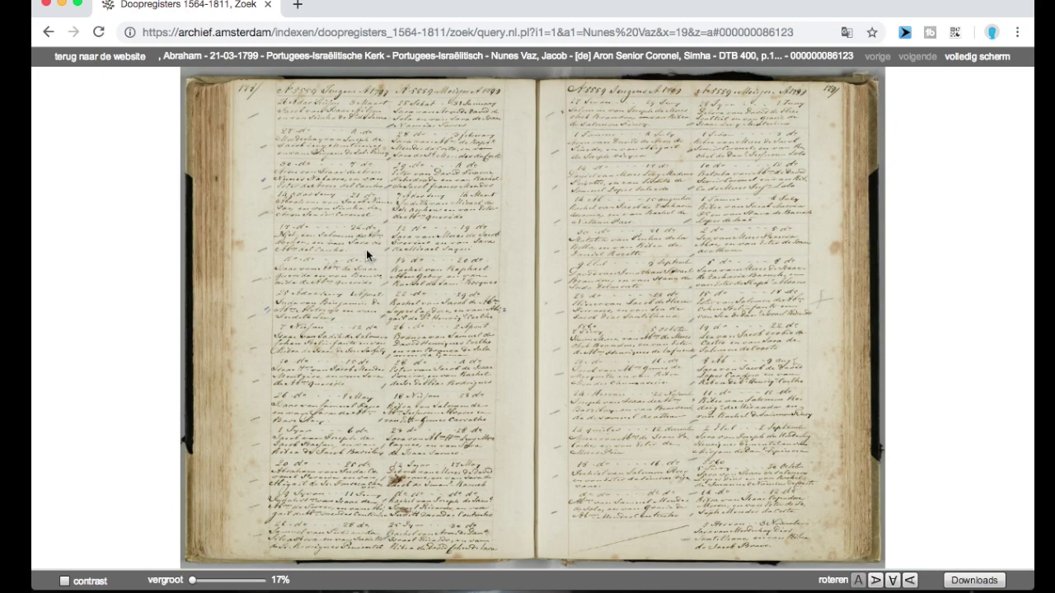
{"action": "scroll", "coordinate": [366, 249], "scroll_direction": "up", "scroll_amount": 5}
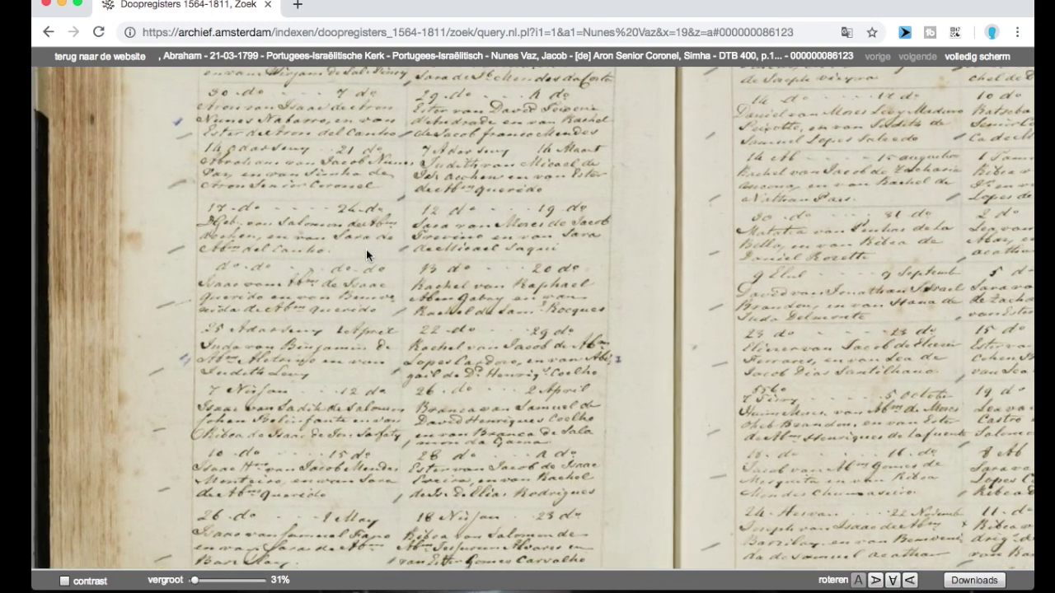
{"action": "scroll", "coordinate": [356, 209], "scroll_direction": "up", "scroll_amount": 2}
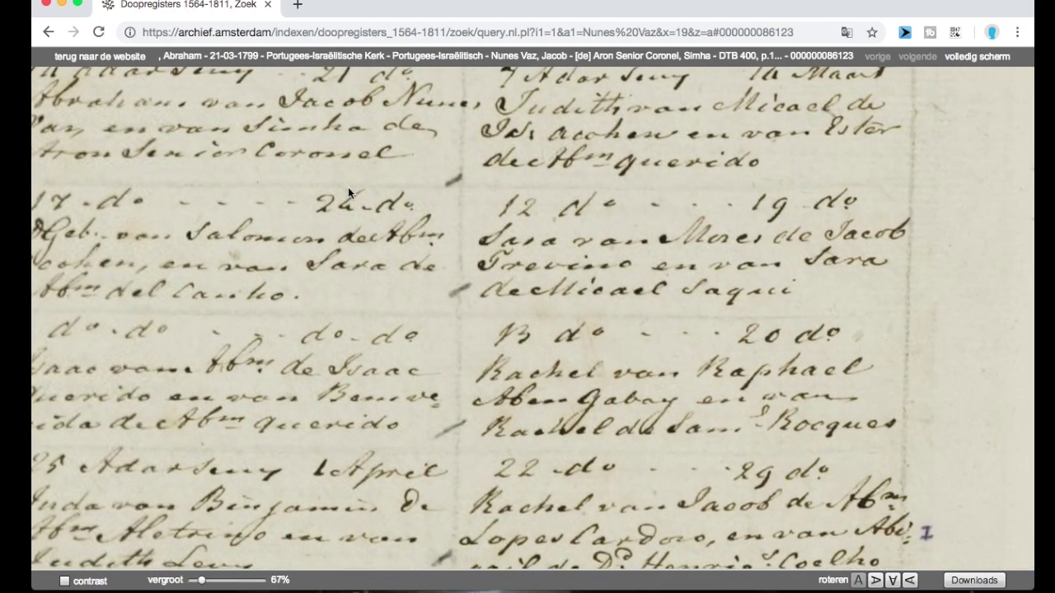
{"action": "left_click_drag", "start_coordinate": [353, 205], "coordinate": [393, 269]}
{"action": "key", "text": "Up"}
{"action": "key", "text": "Up"}
{"action": "key", "text": "Up"}
{"action": "key", "text": "Up"}
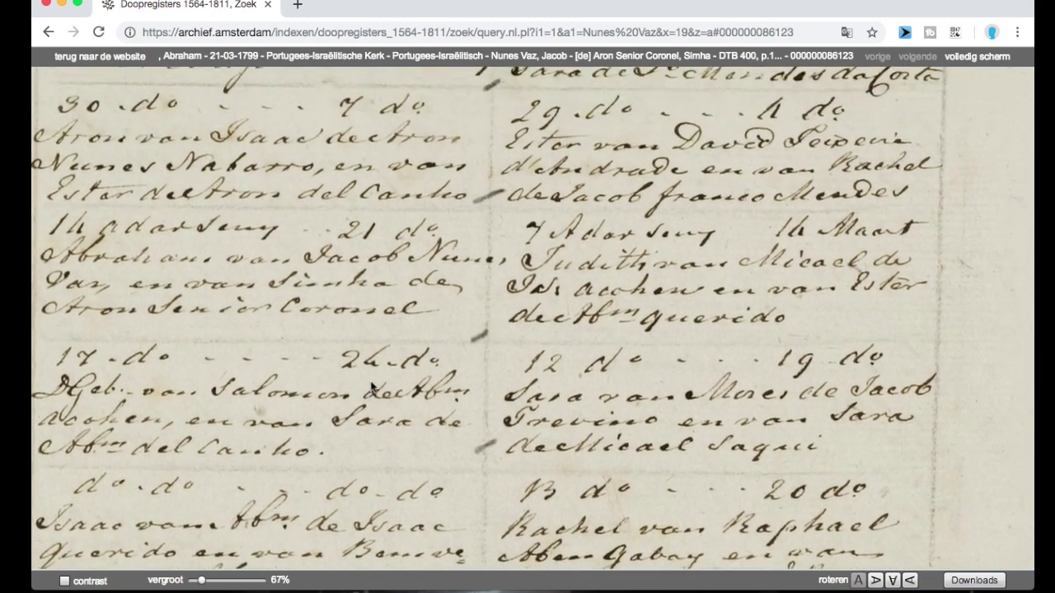
Step: Read the 1799 baptism register page from its column headings down through the dated boys' and girls' entries
{"action": "key", "text": "Up"}
{"action": "key", "text": "Up"}
{"action": "key", "text": "Up"}
{"action": "key", "text": "Up"}
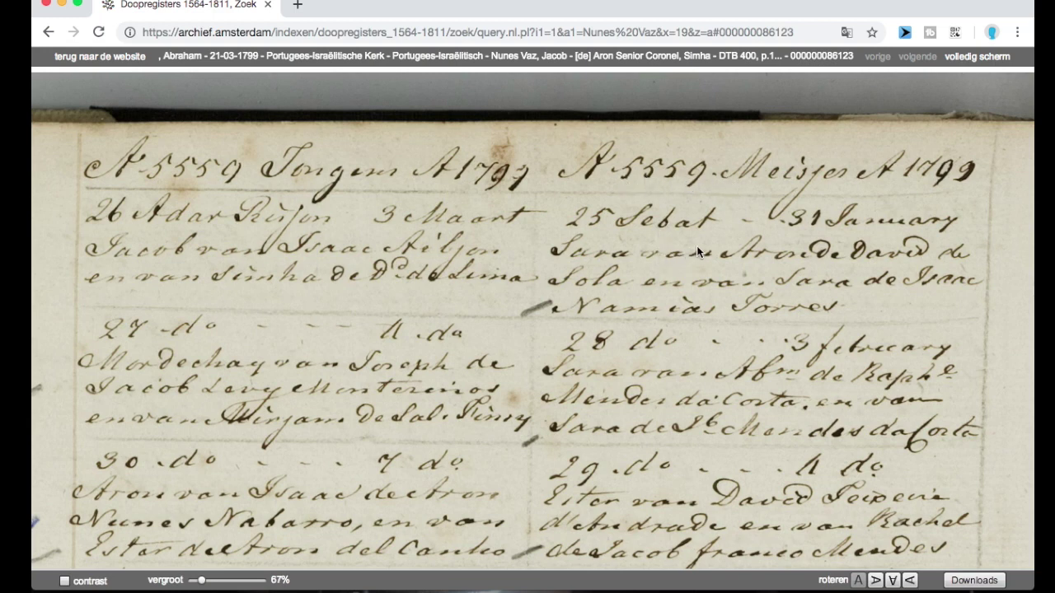
{"action": "scroll", "coordinate": [736, 305], "scroll_direction": "down", "scroll_amount": 3}
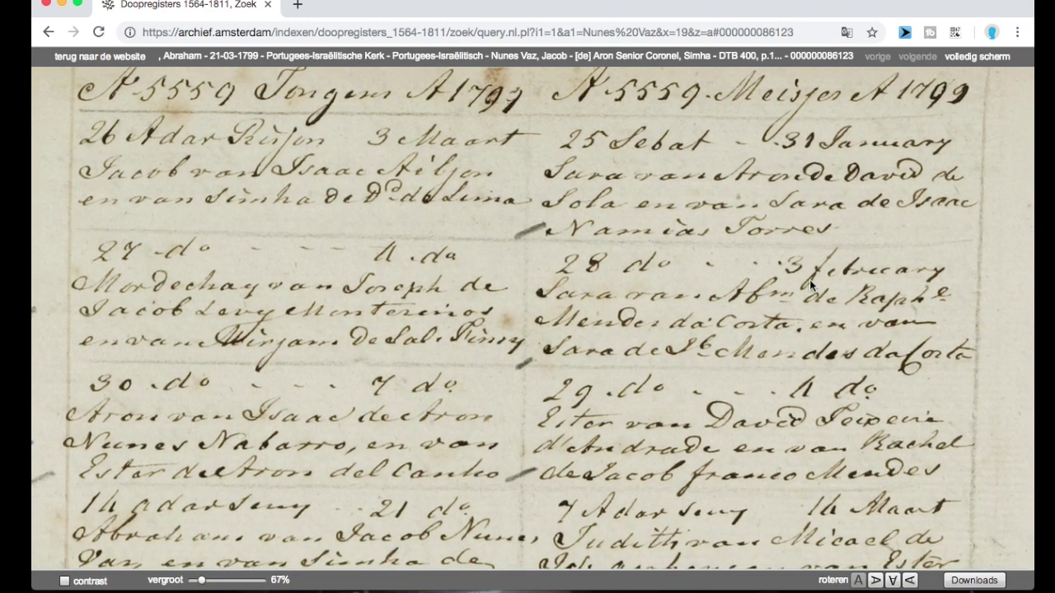
{"action": "scroll", "coordinate": [809, 280], "scroll_direction": "down", "scroll_amount": 3}
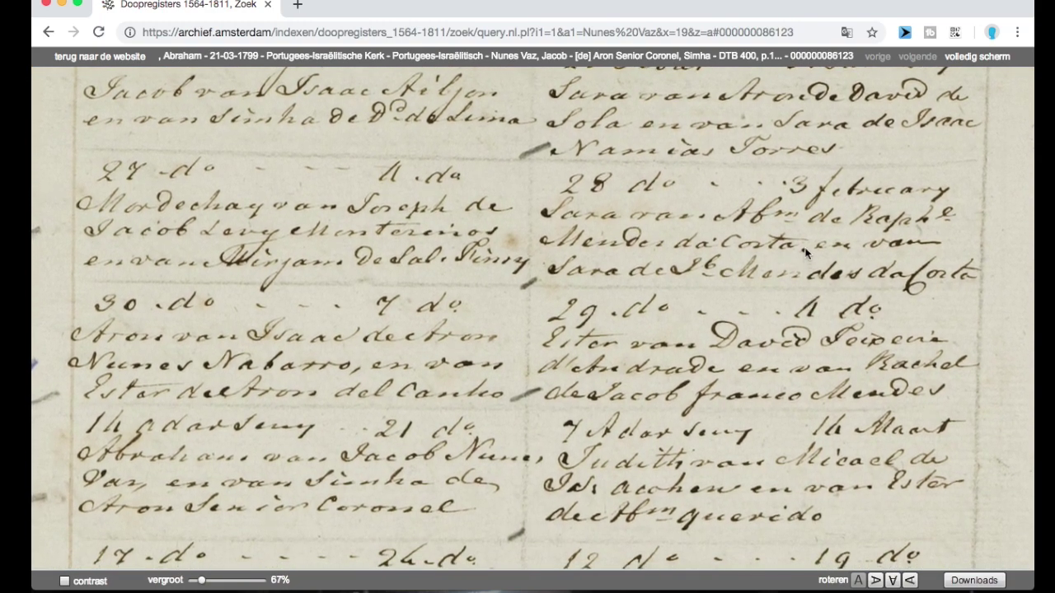
{"action": "scroll", "coordinate": [806, 260], "scroll_direction": "down", "scroll_amount": 6}
{"action": "scroll", "coordinate": [855, 221], "scroll_direction": "down", "scroll_amount": 1}
{"action": "scroll", "coordinate": [880, 344], "scroll_direction": "down", "scroll_amount": 4}
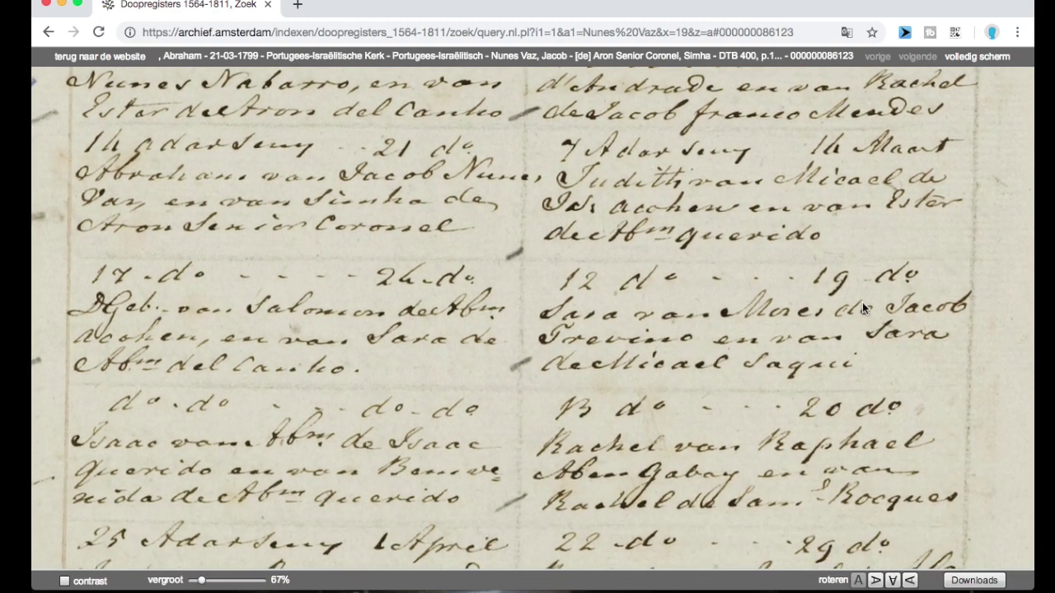
{"action": "scroll", "coordinate": [869, 335], "scroll_direction": "down", "scroll_amount": 4}
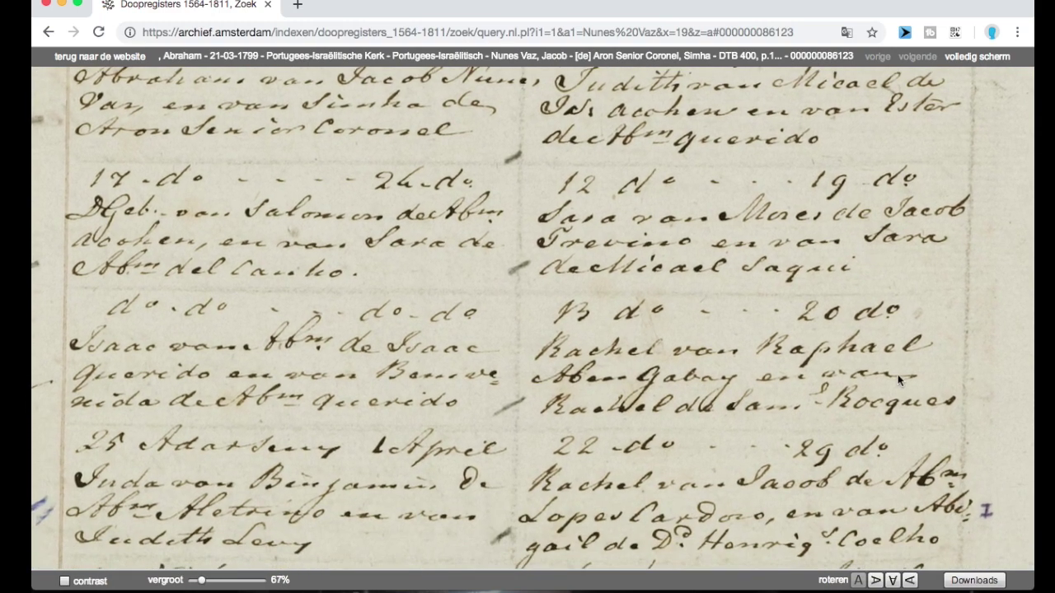
{"action": "scroll", "coordinate": [872, 350], "scroll_direction": "down", "scroll_amount": 5}
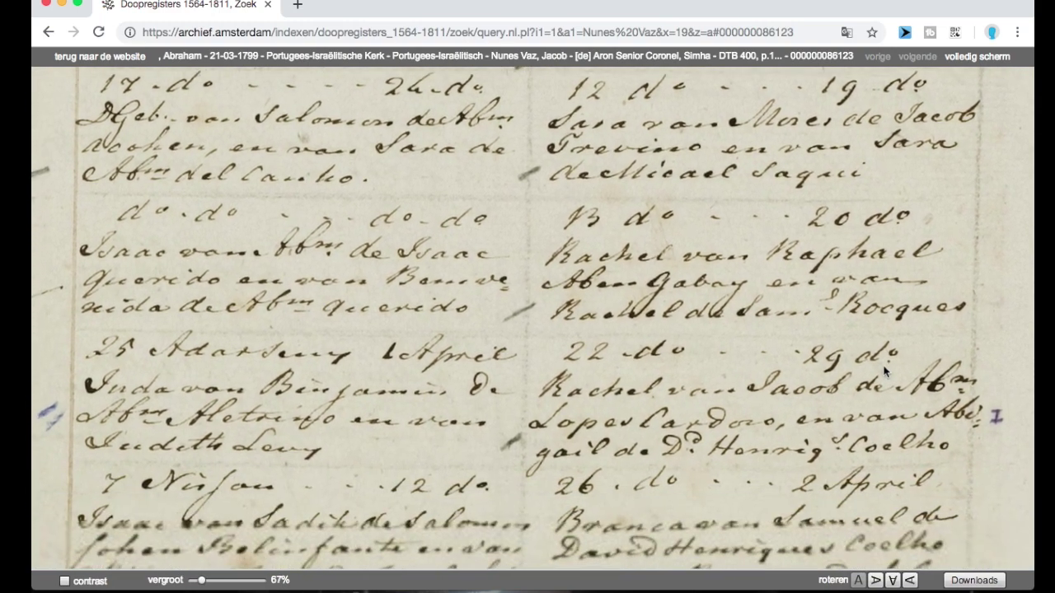
{"action": "scroll", "coordinate": [881, 314], "scroll_direction": "down", "scroll_amount": 4}
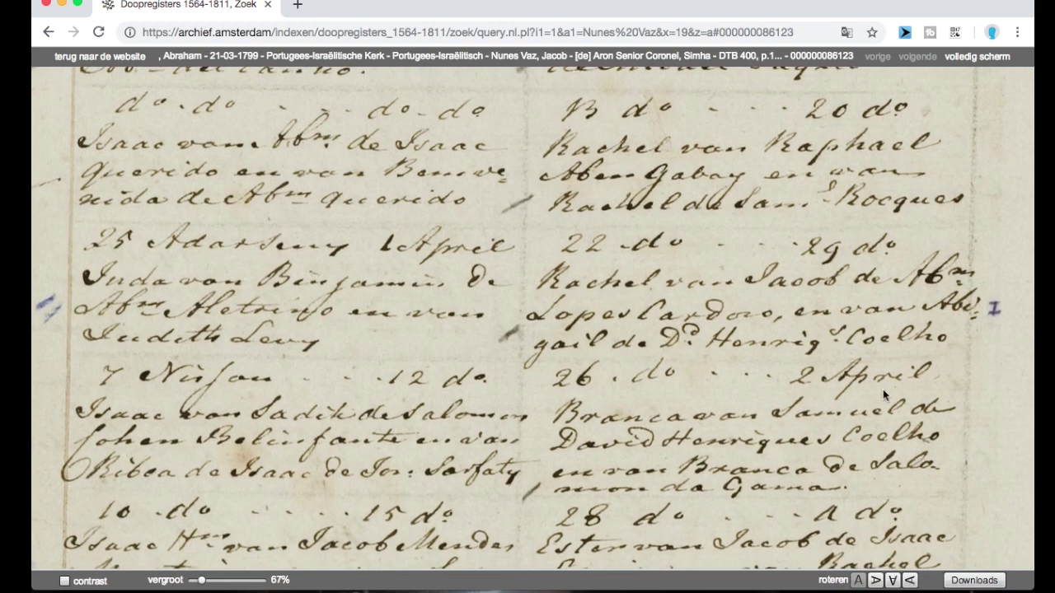
{"action": "scroll", "coordinate": [883, 335], "scroll_direction": "down", "scroll_amount": 3}
Step: Return to the searched child's entry in the boys' column and examine its date and handwritten parents' names
{"action": "scroll", "coordinate": [912, 431], "scroll_direction": "up", "scroll_amount": 6}
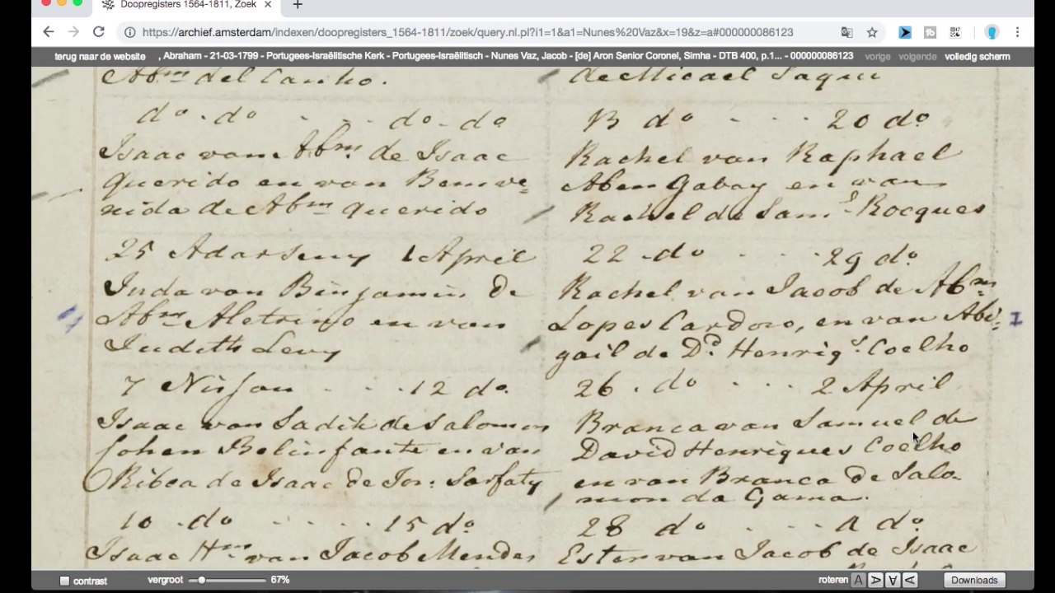
{"action": "left_click_drag", "start_coordinate": [876, 288], "coordinate": [860, 407]}
{"action": "scroll", "coordinate": [860, 407], "scroll_direction": "up", "scroll_amount": 4}
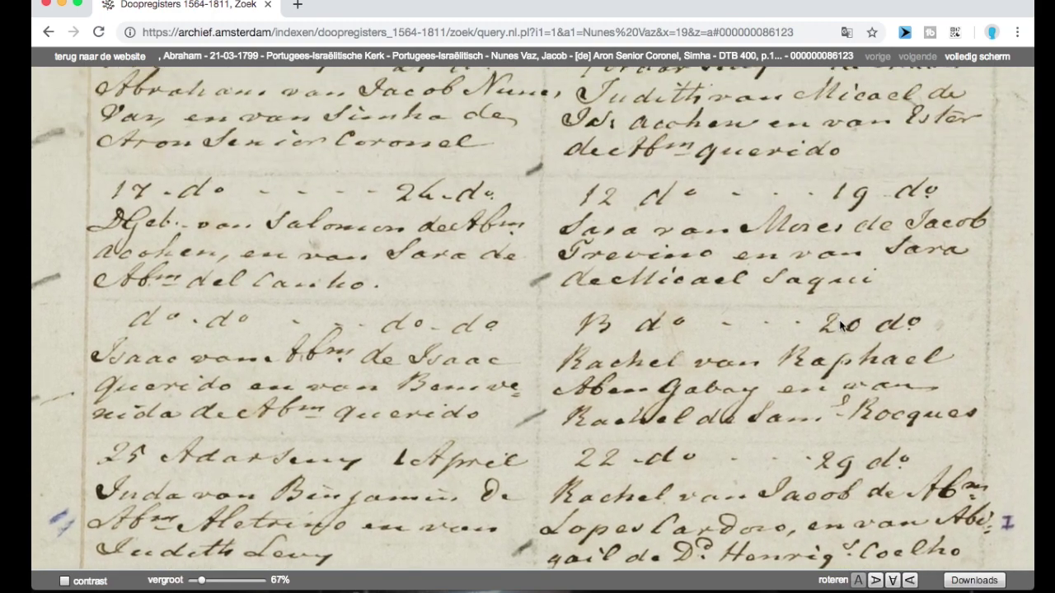
{"action": "scroll", "coordinate": [825, 391], "scroll_direction": "up", "scroll_amount": 1}
{"action": "scroll", "coordinate": [830, 313], "scroll_direction": "up", "scroll_amount": 3}
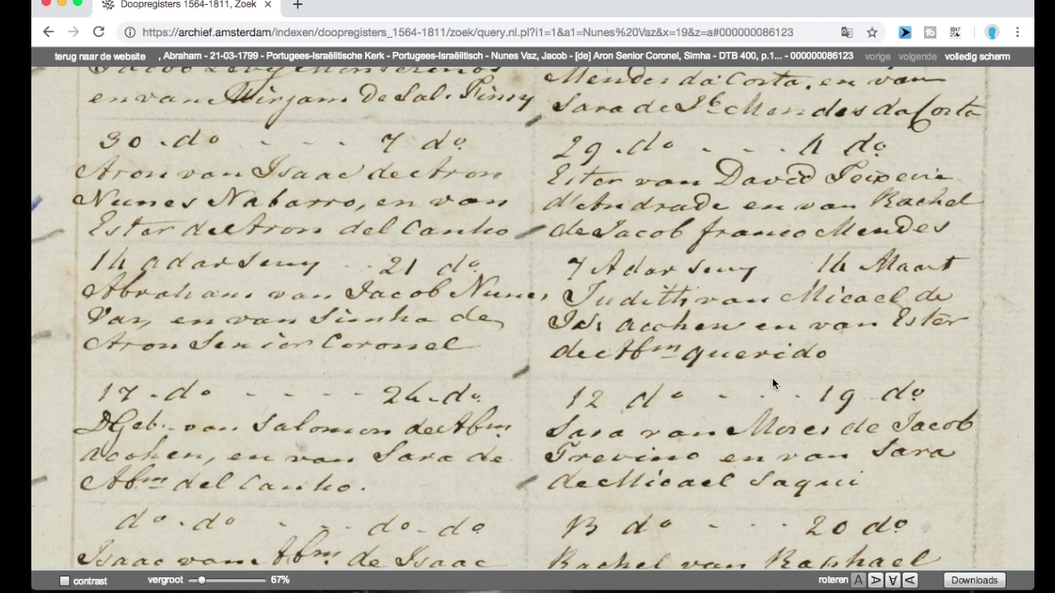
{"action": "scroll", "coordinate": [772, 377], "scroll_direction": "left", "scroll_amount": 2}
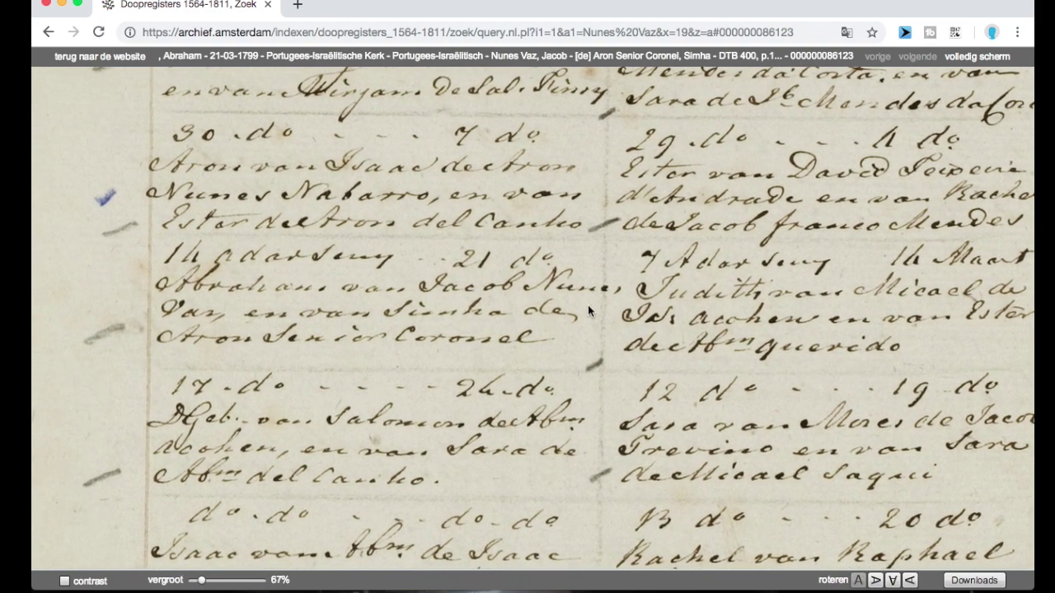
{"action": "scroll", "coordinate": [386, 274], "scroll_direction": "left", "scroll_amount": 3}
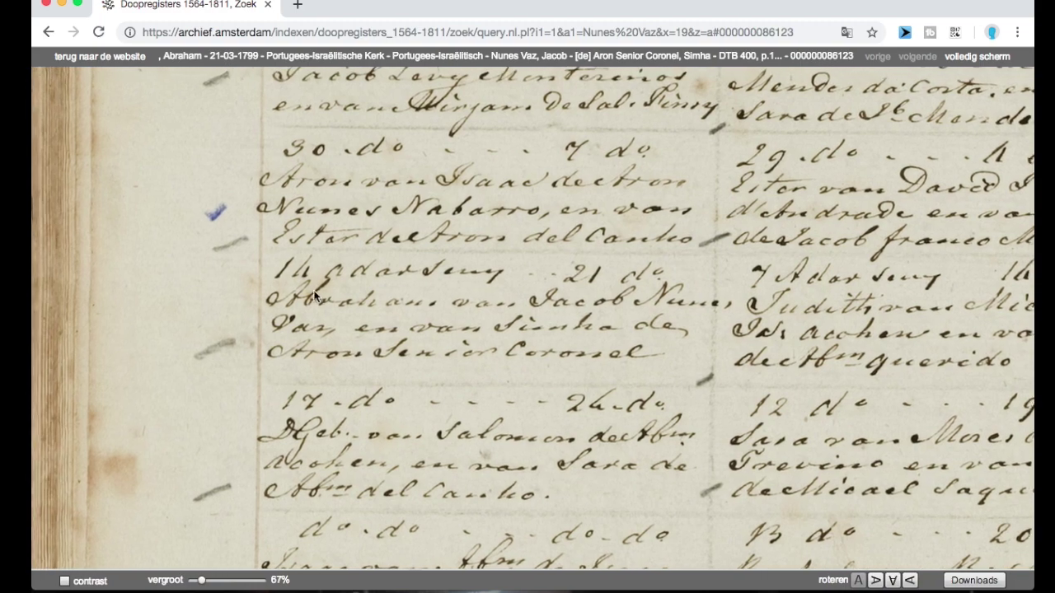
{"action": "scroll", "coordinate": [333, 299], "scroll_direction": "left", "scroll_amount": 3}
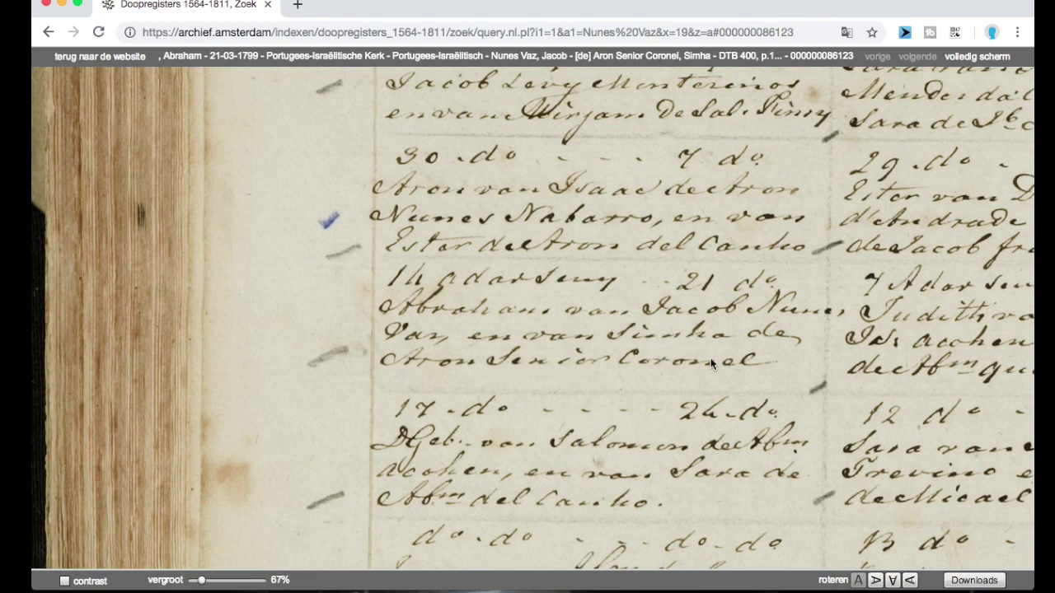
{"action": "left_click_drag", "start_coordinate": [760, 369], "coordinate": [394, 365]}
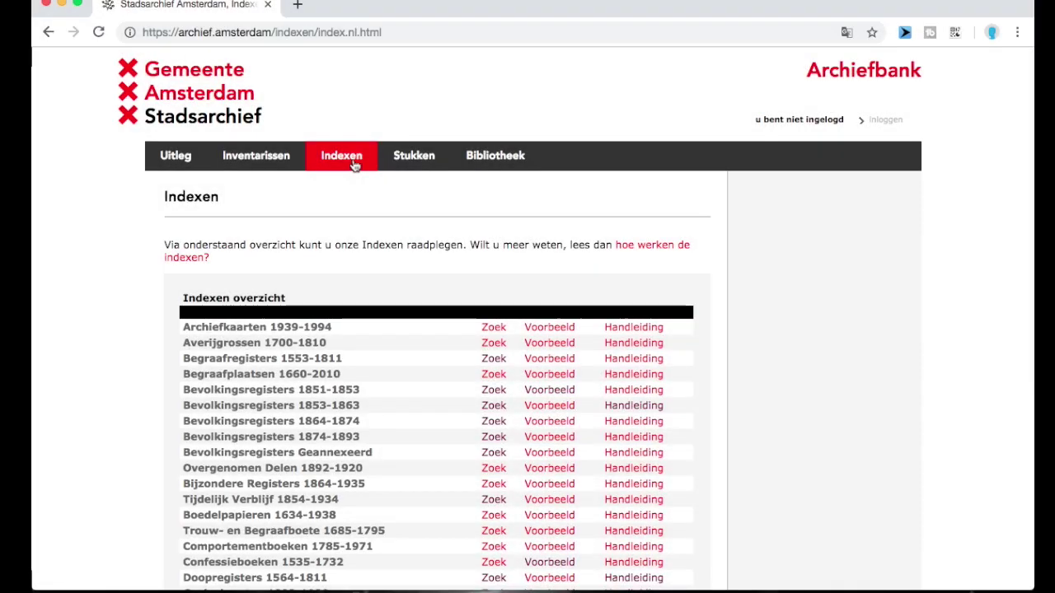
Step: Look through the full index overview and translate the page from Dutch into English
{"action": "scroll", "coordinate": [354, 164], "scroll_direction": "down", "scroll_amount": 5}
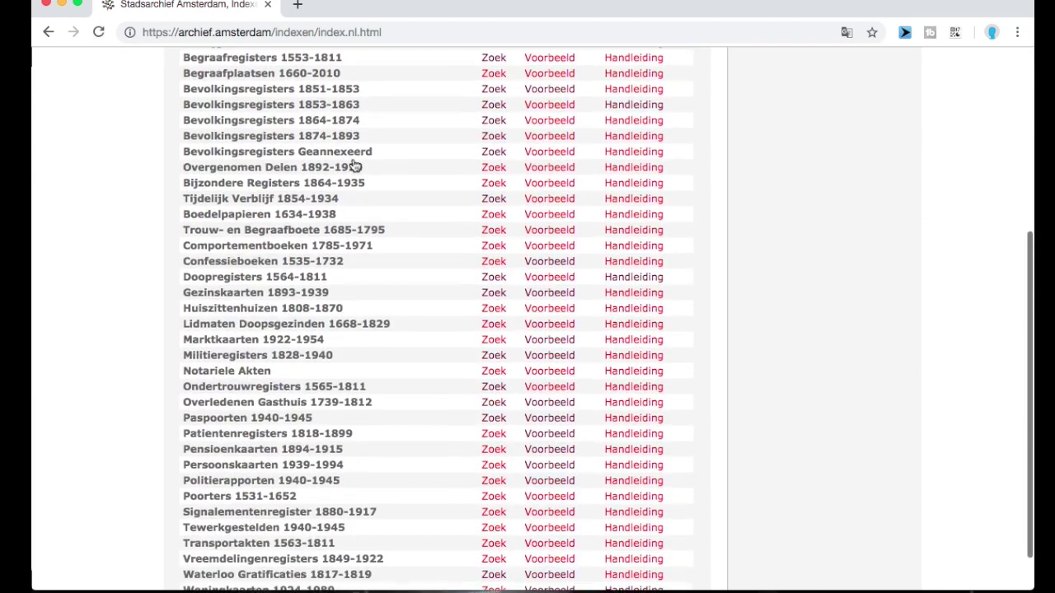
{"action": "scroll", "coordinate": [355, 165], "scroll_direction": "down", "scroll_amount": 1}
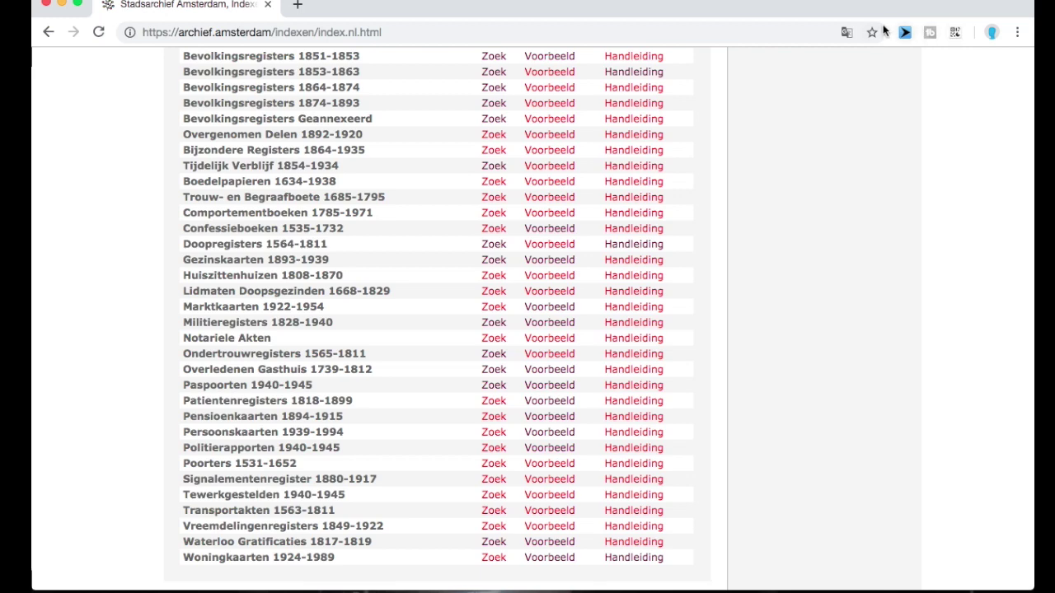
{"action": "left_click", "coordinate": [847, 31]}
{"action": "left_click", "coordinate": [837, 125]}
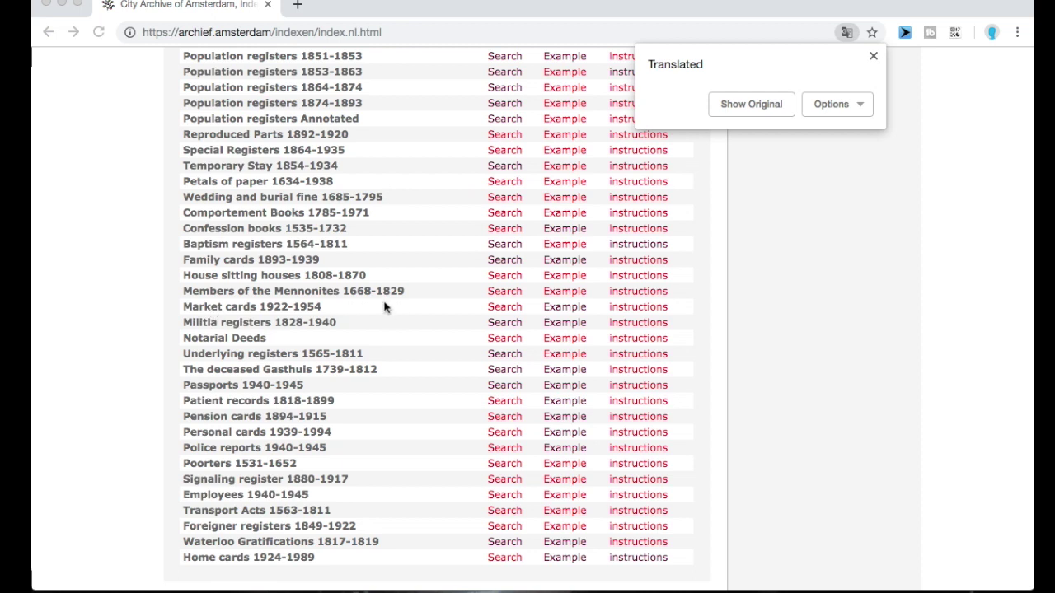
Step: Open the search form for Market cards 1922-1954 and show it in its original Dutch
{"action": "left_click", "coordinate": [504, 310]}
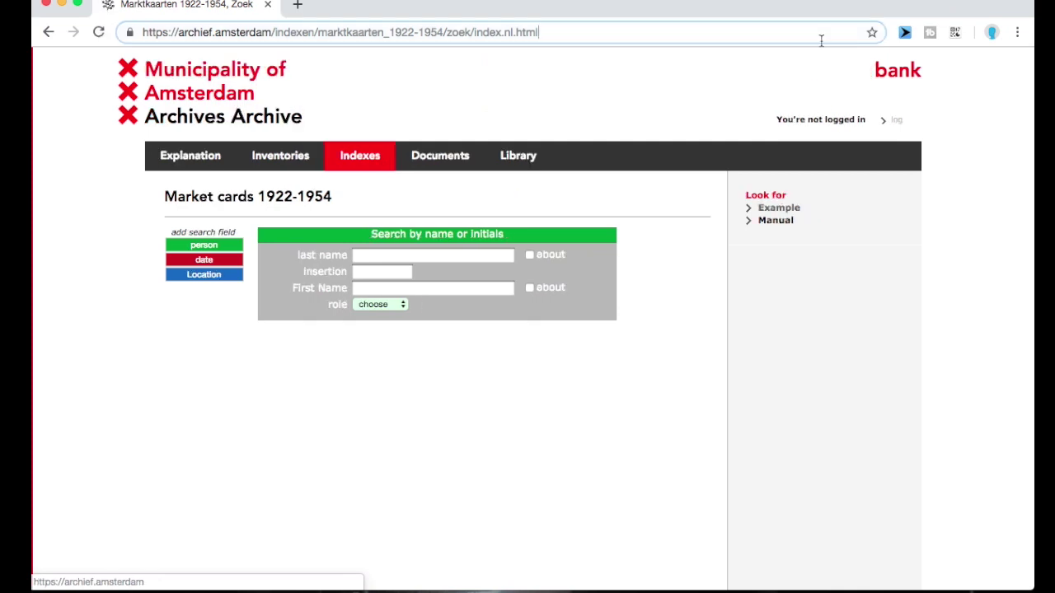
{"action": "left_click", "coordinate": [847, 32]}
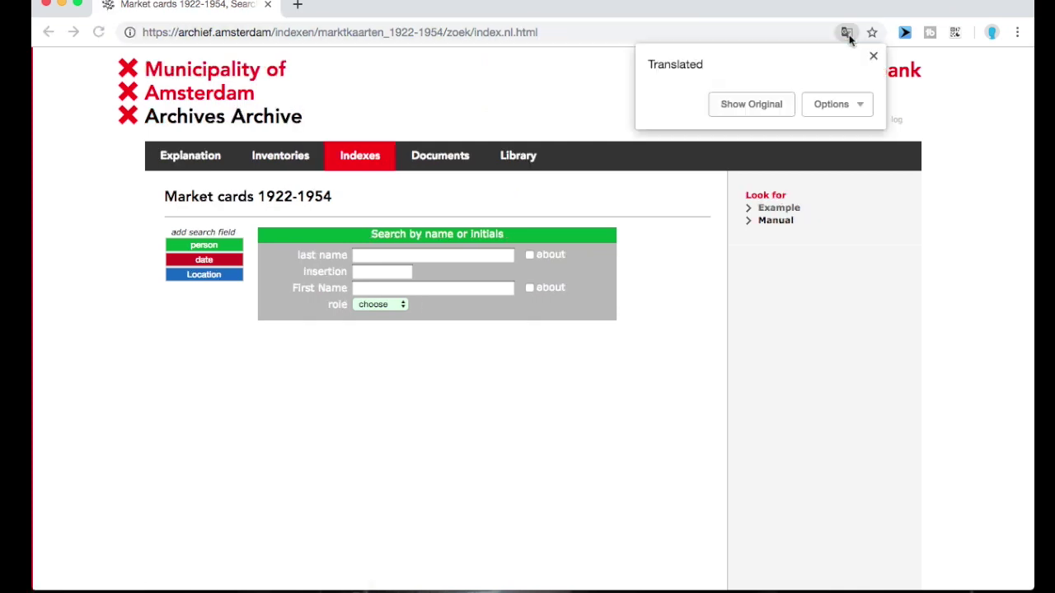
{"action": "left_click", "coordinate": [775, 111]}
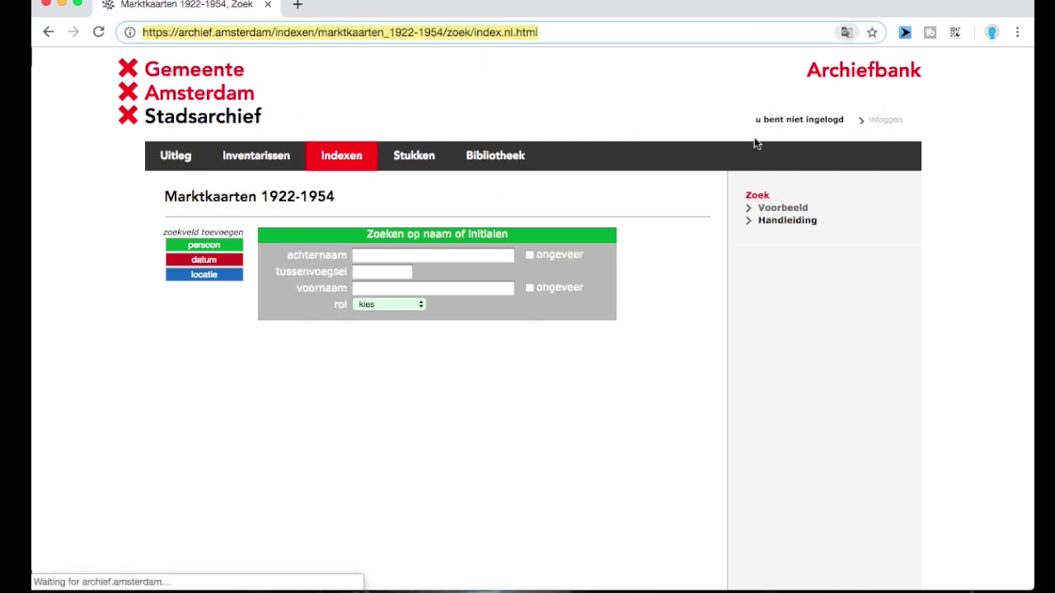
Step: Search the Marktkaarten 1922-1954 index by the family's last name and show the full result list
{"action": "left_click", "coordinate": [465, 257]}
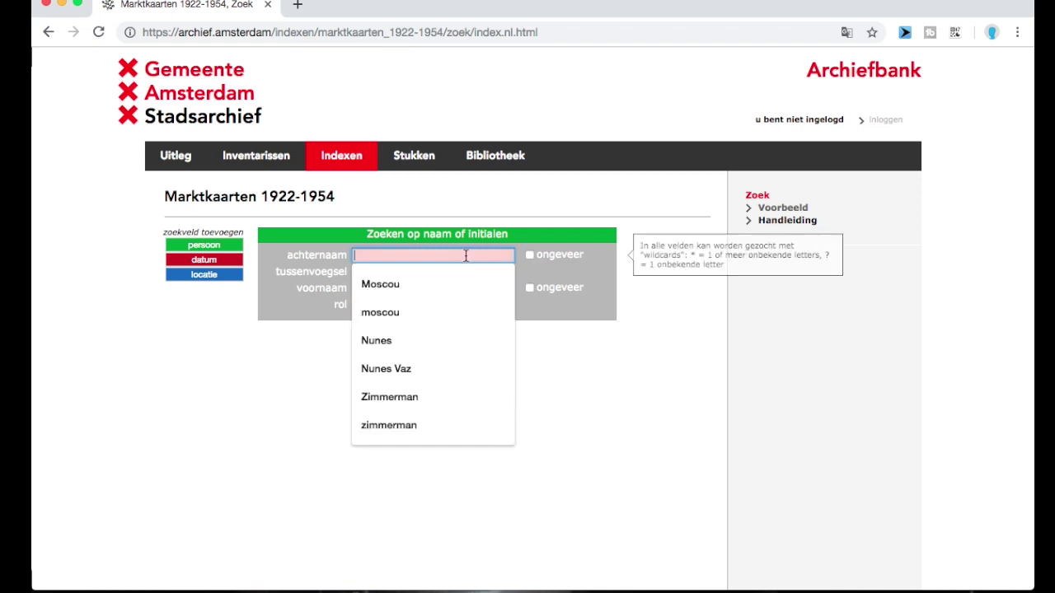
{"action": "type", "text": "Nunes "}
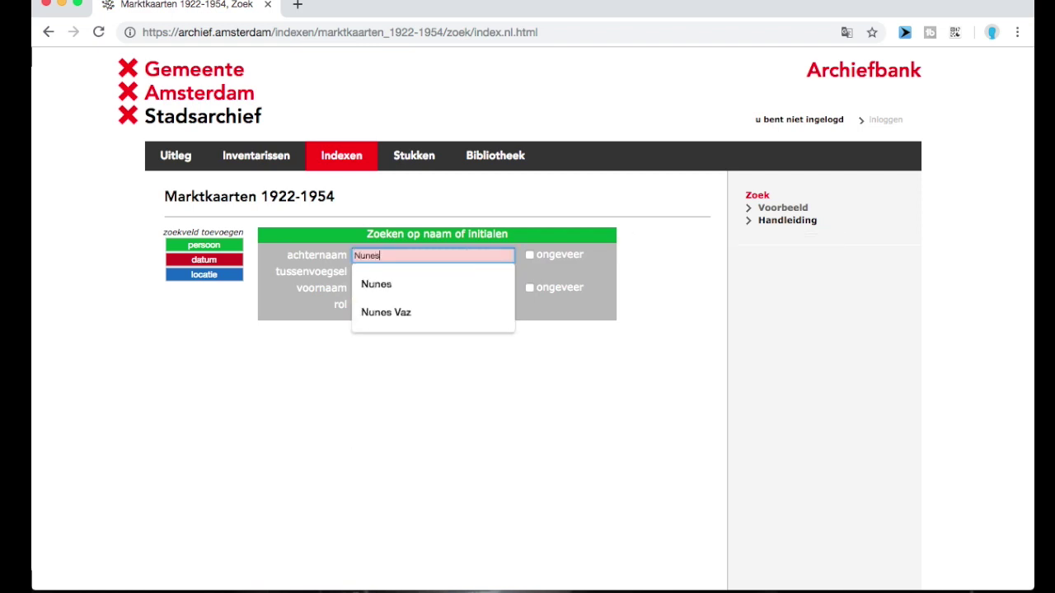
{"action": "type", "text": "Vaz"}
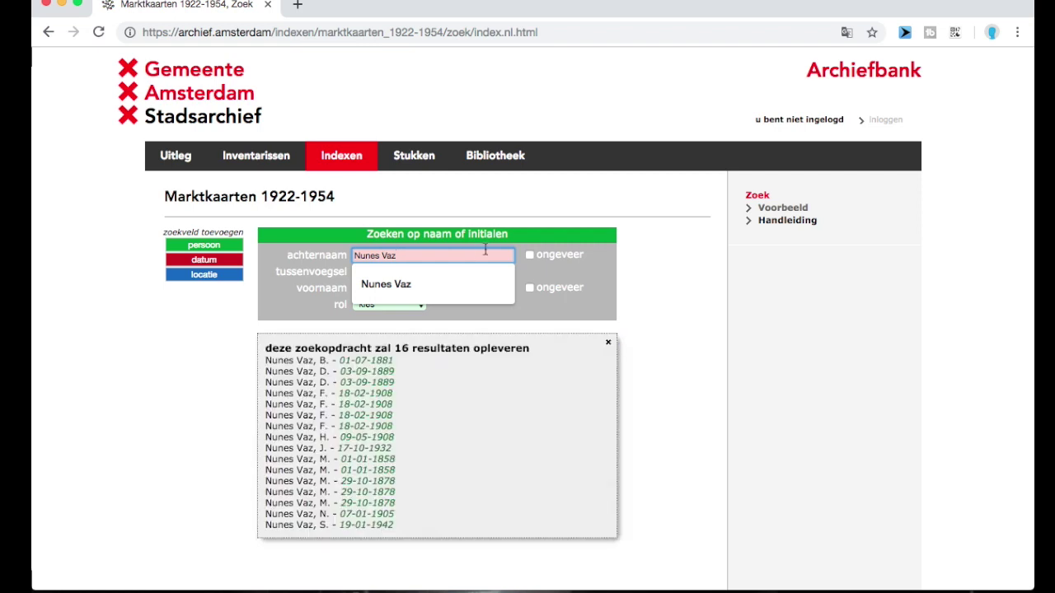
{"action": "left_click", "coordinate": [695, 342]}
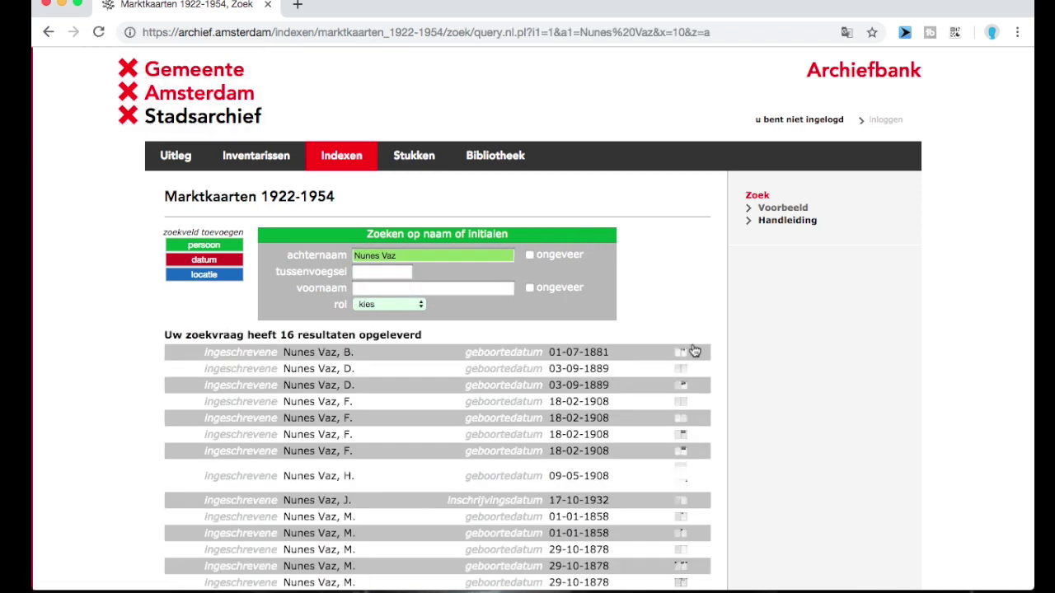
Step: Review the details of several results and open the scan of the market card registered 20-06-1931 for a stall at Dapperstraat
{"action": "mouse_move", "coordinate": [689, 355]}
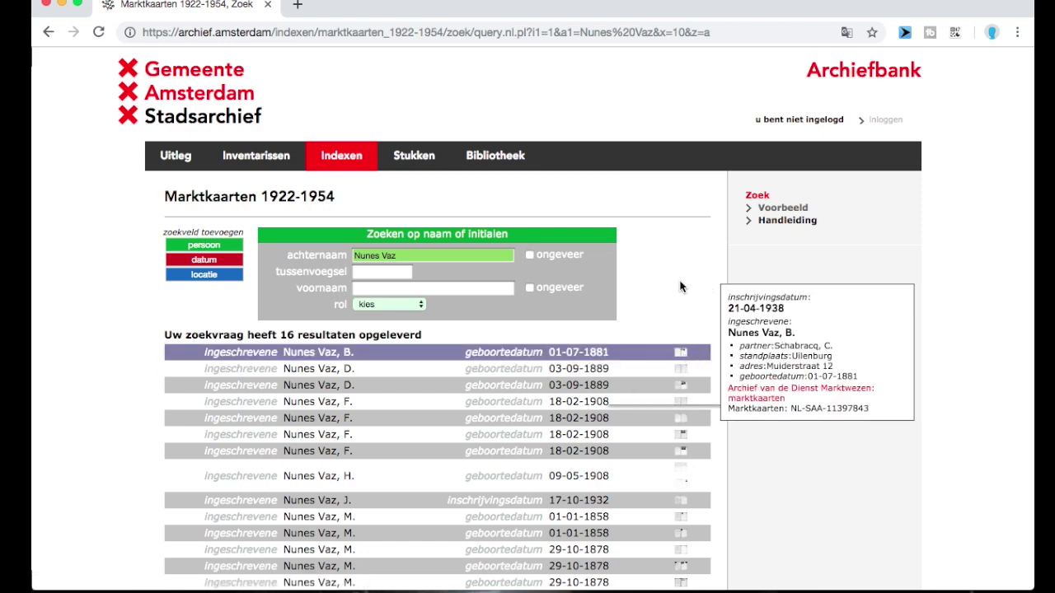
{"action": "scroll", "coordinate": [691, 272], "scroll_direction": "down", "scroll_amount": 2}
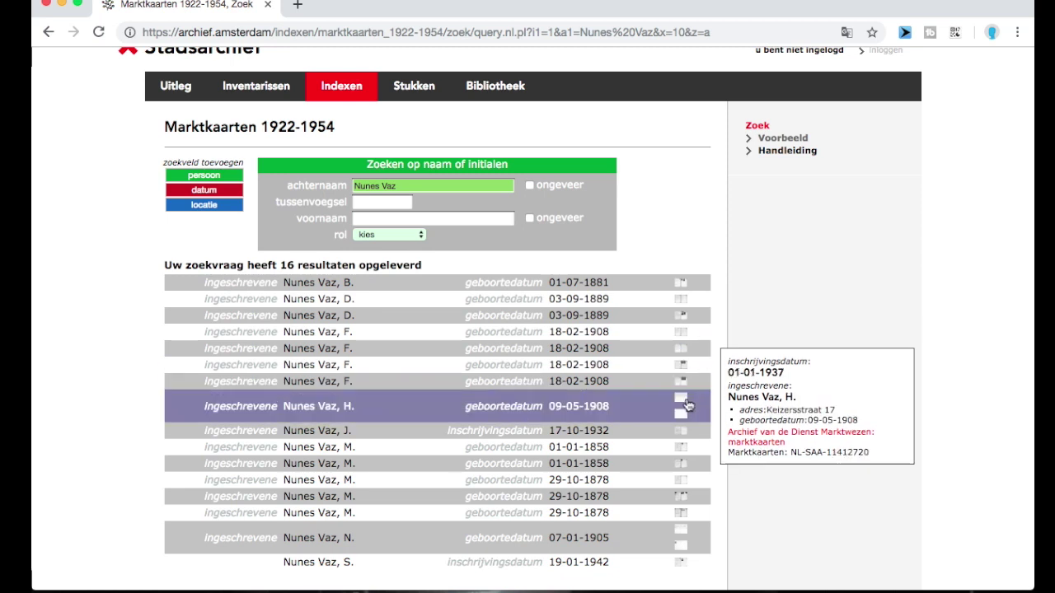
{"action": "mouse_move", "coordinate": [683, 394]}
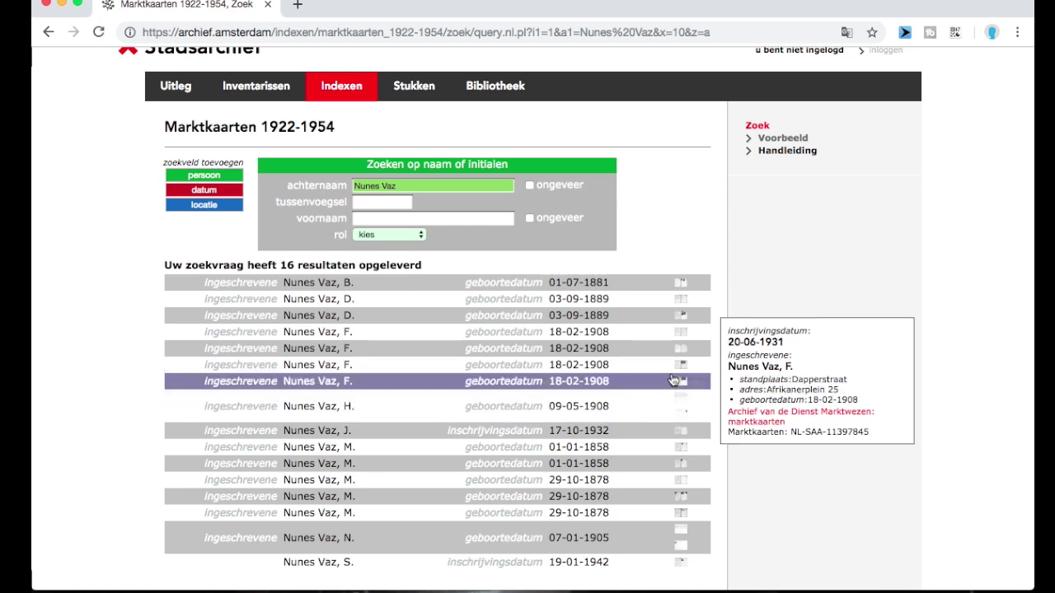
{"action": "left_click", "coordinate": [623, 364]}
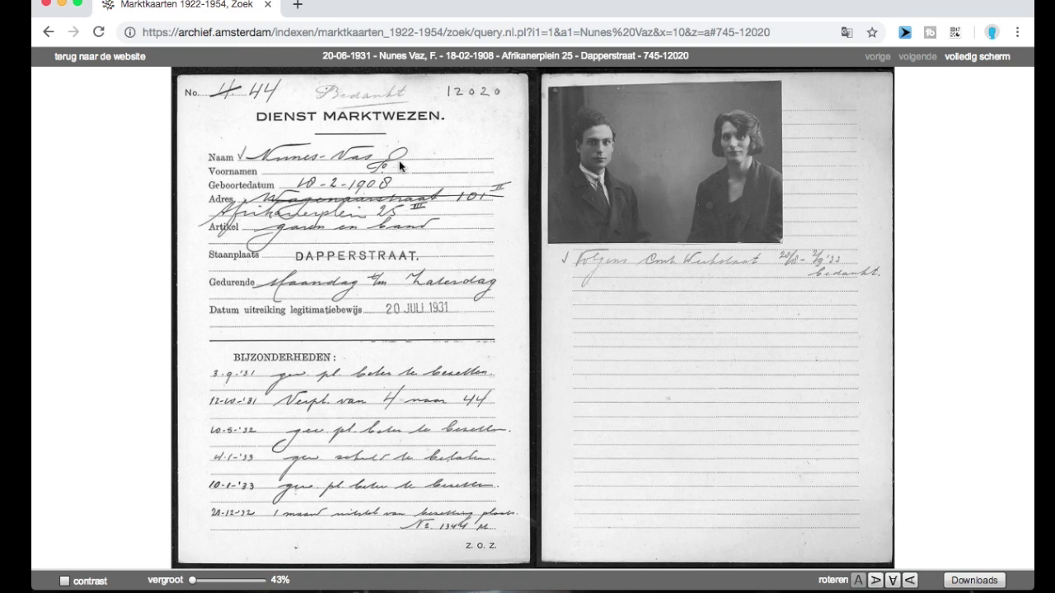
Step: Enlarge the market card scan to 86% and read the trader's details and the dated remarks under Bijzonderheden
{"action": "scroll", "coordinate": [427, 177], "scroll_direction": "up", "scroll_amount": 1}
{"action": "scroll", "coordinate": [426, 177], "scroll_direction": "up", "scroll_amount": 5}
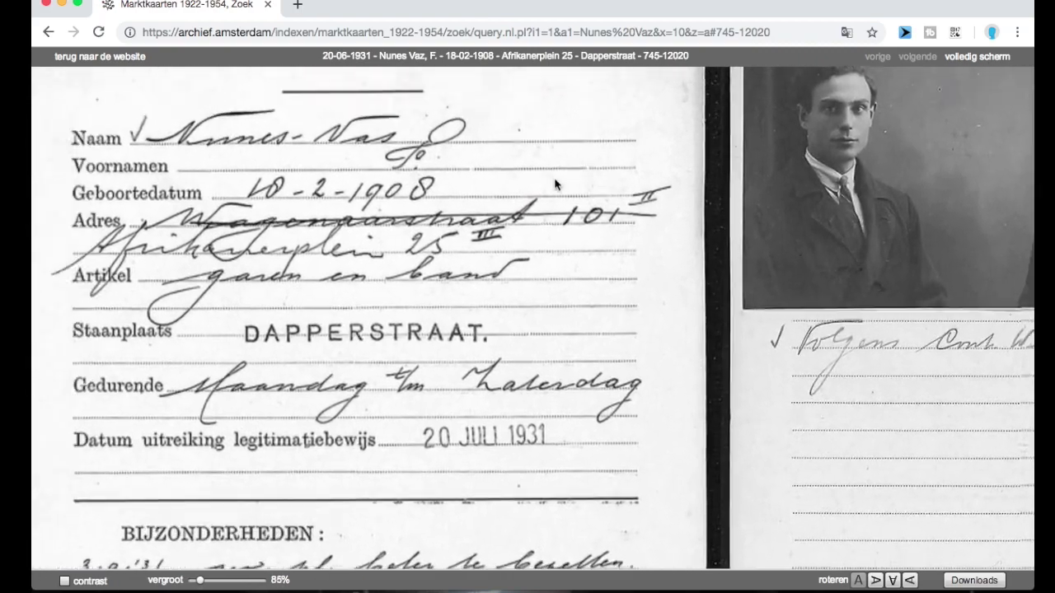
{"action": "scroll", "coordinate": [640, 302], "scroll_direction": "down", "scroll_amount": 3}
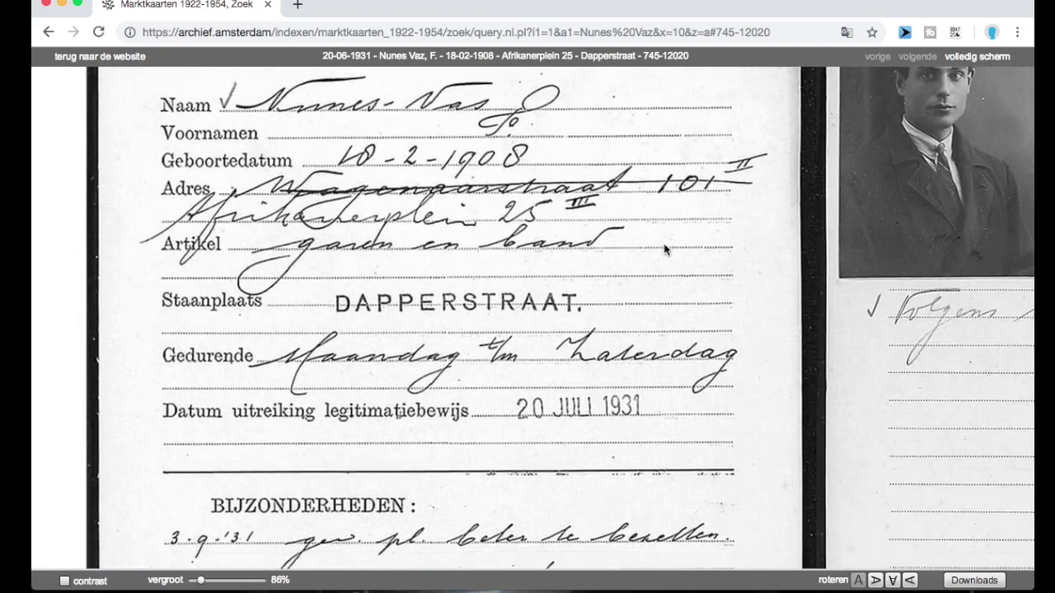
{"action": "scroll", "coordinate": [668, 261], "scroll_direction": "down", "scroll_amount": 5}
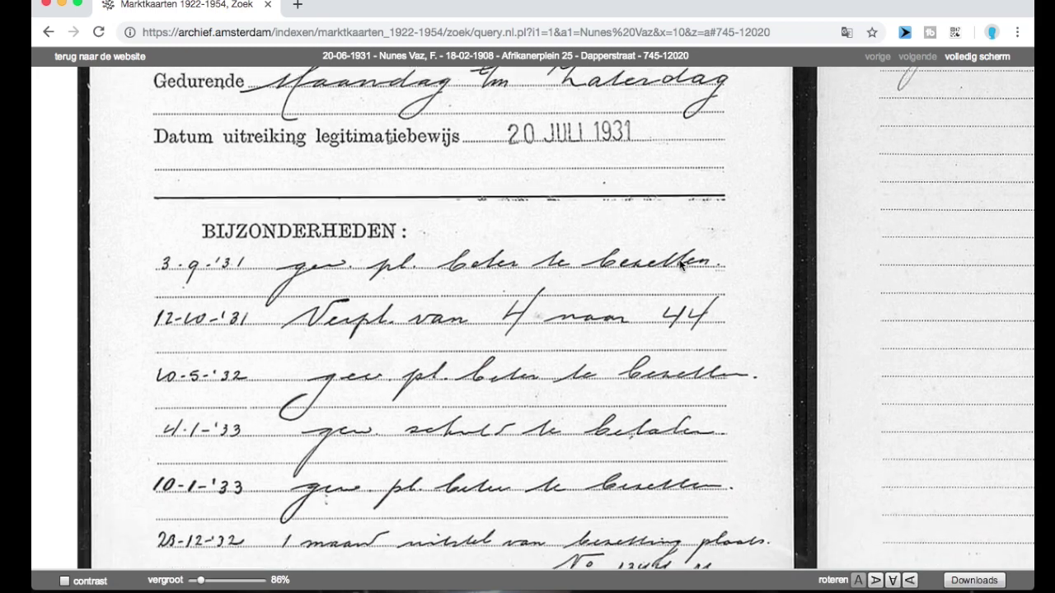
{"action": "scroll", "coordinate": [509, 412], "scroll_direction": "down", "scroll_amount": 3}
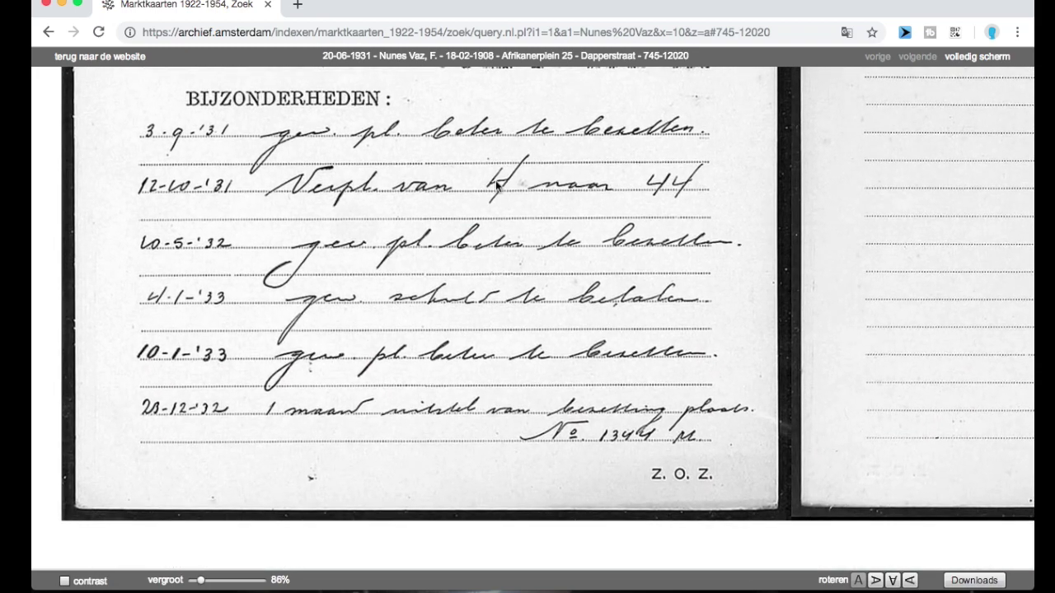
Step: Examine the top of the market card, including its card number, and the couple's photograph on the other half
{"action": "scroll", "coordinate": [761, 184], "scroll_direction": "up", "scroll_amount": 7}
{"action": "scroll", "coordinate": [761, 184], "scroll_direction": "right", "scroll_amount": 6}
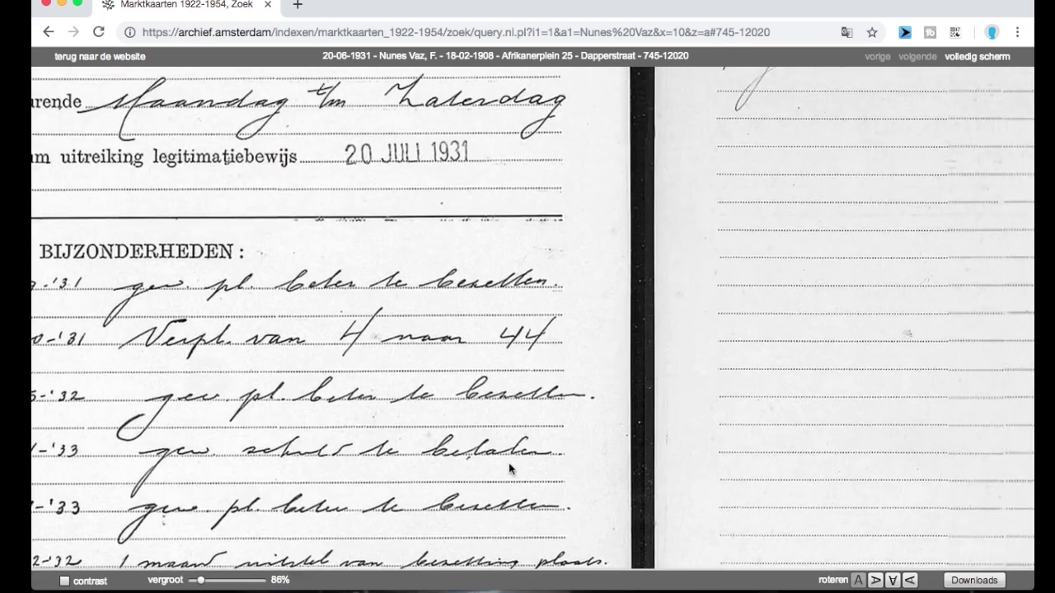
{"action": "scroll", "coordinate": [713, 399], "scroll_direction": "up", "scroll_amount": 8}
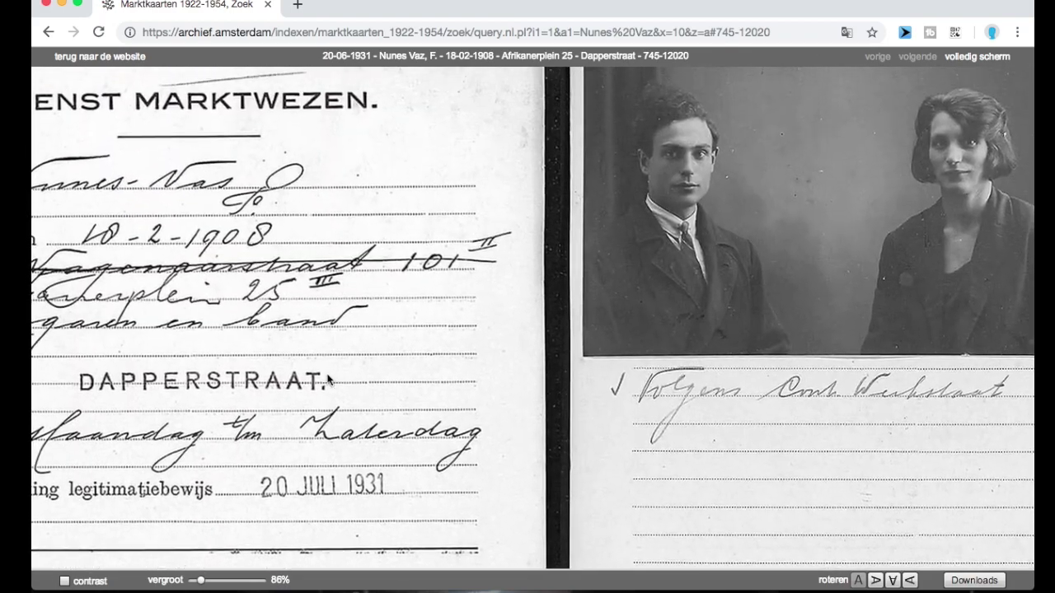
{"action": "scroll", "coordinate": [714, 399], "scroll_direction": "left", "scroll_amount": 6}
{"action": "scroll", "coordinate": [280, 453], "scroll_direction": "right", "scroll_amount": 6}
{"action": "scroll", "coordinate": [280, 452], "scroll_direction": "right", "scroll_amount": 4}
{"action": "scroll", "coordinate": [280, 453], "scroll_direction": "up", "scroll_amount": 1}
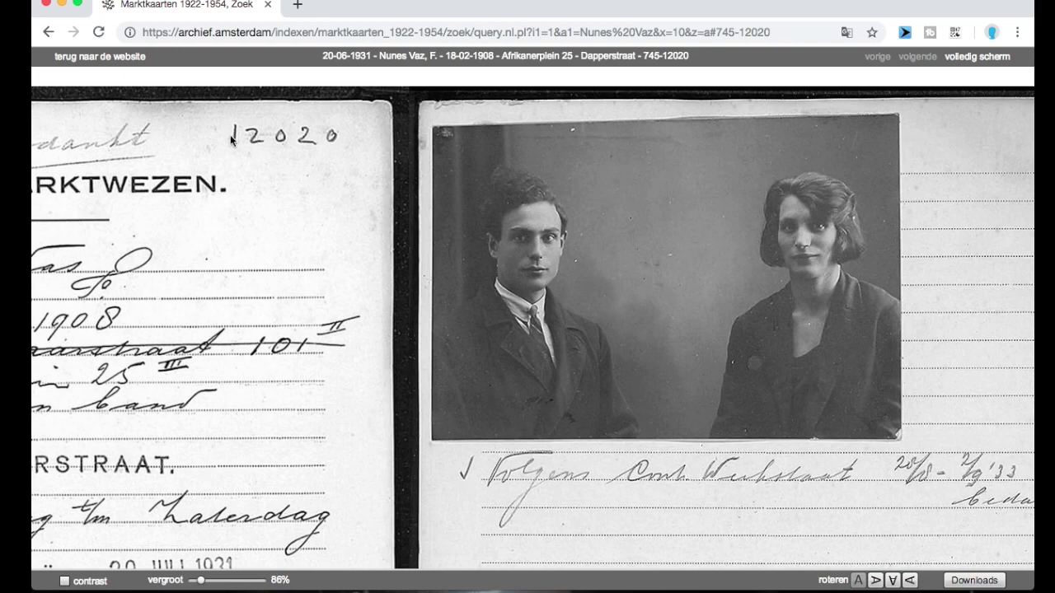
Step: Return to the Marktkaarten results and open the scan of the market card registered 31-03-1924 for a stall at Westerstraat
{"action": "left_click_drag", "start_coordinate": [228, 231], "coordinate": [387, 216]}
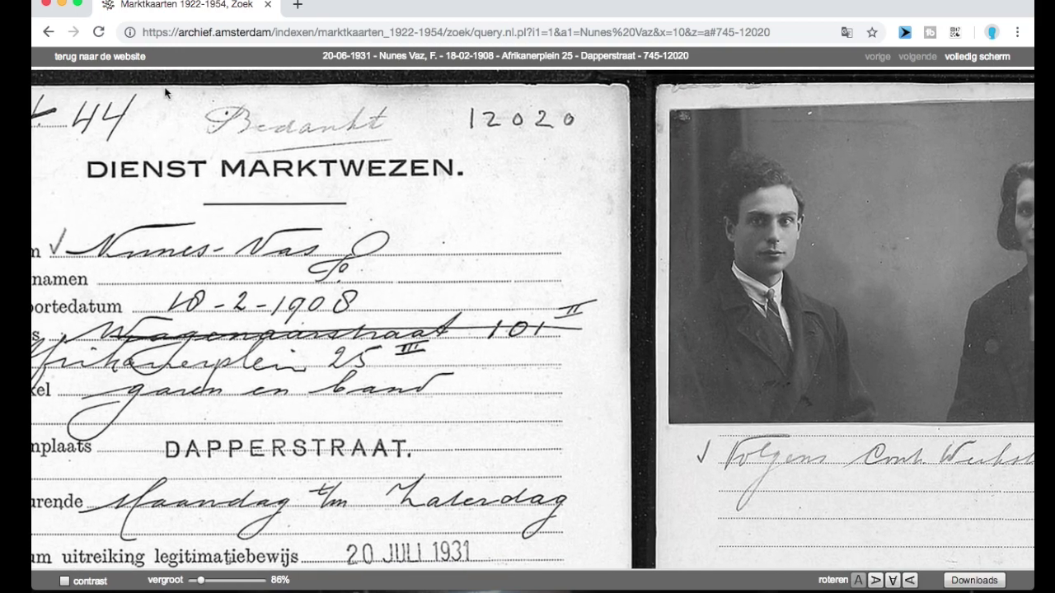
{"action": "left_click", "coordinate": [120, 58]}
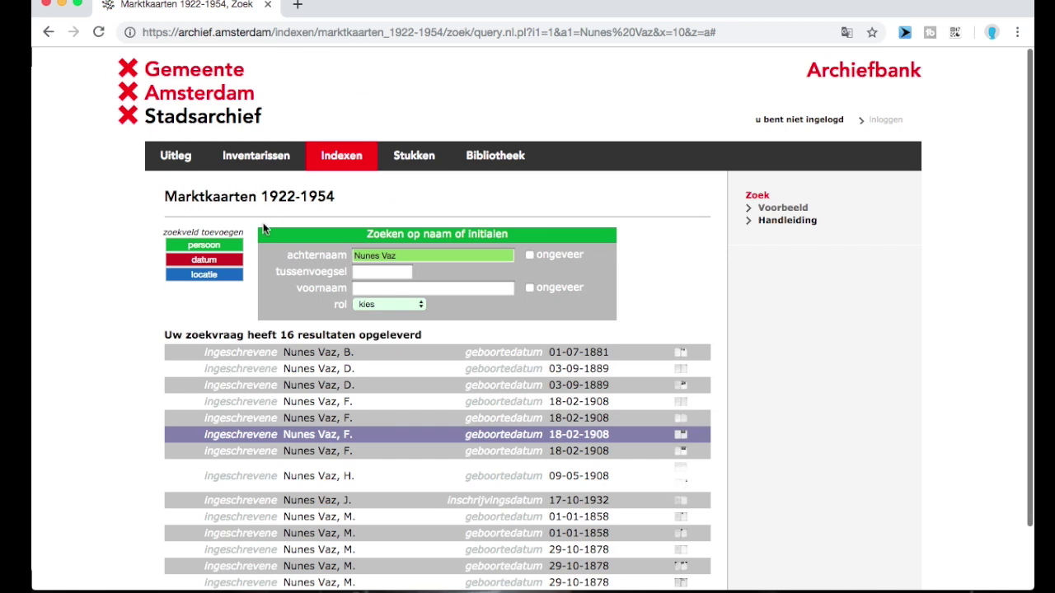
{"action": "mouse_move", "coordinate": [447, 473]}
{"action": "scroll", "coordinate": [447, 473], "scroll_direction": "down", "scroll_amount": 1}
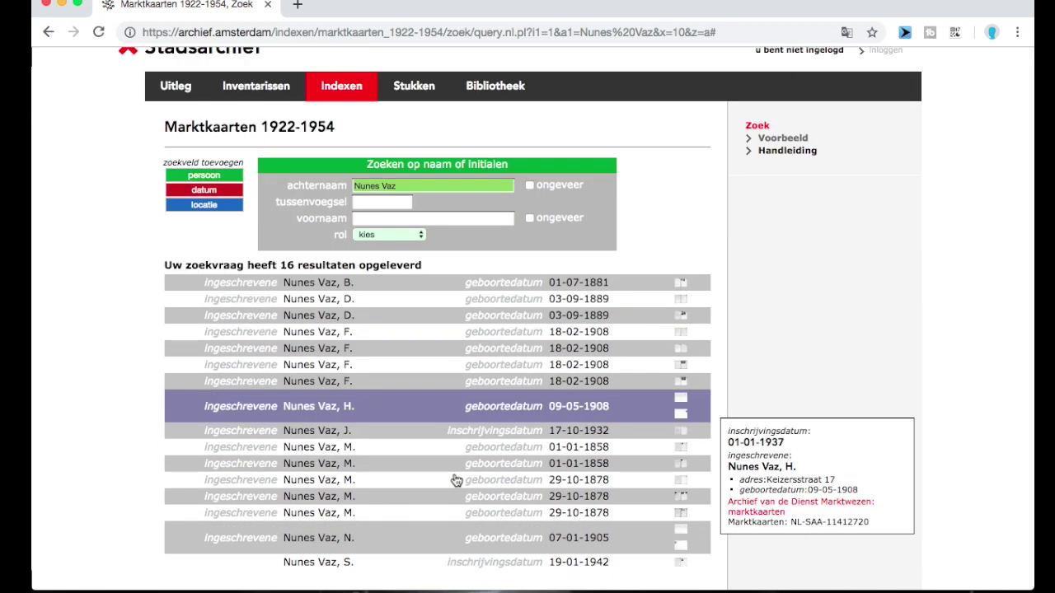
{"action": "mouse_move", "coordinate": [396, 498]}
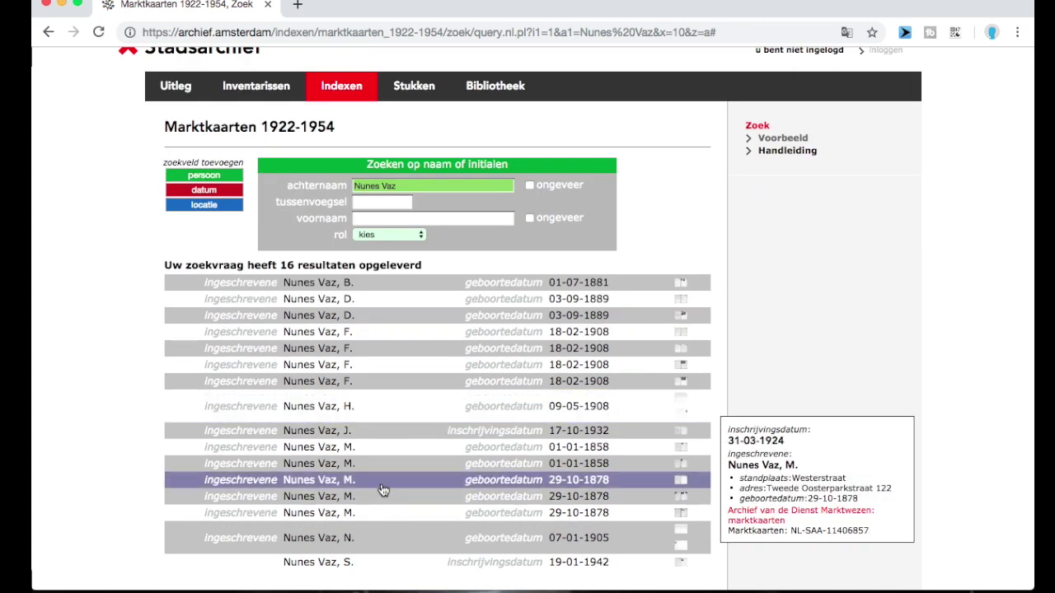
{"action": "left_click", "coordinate": [379, 471]}
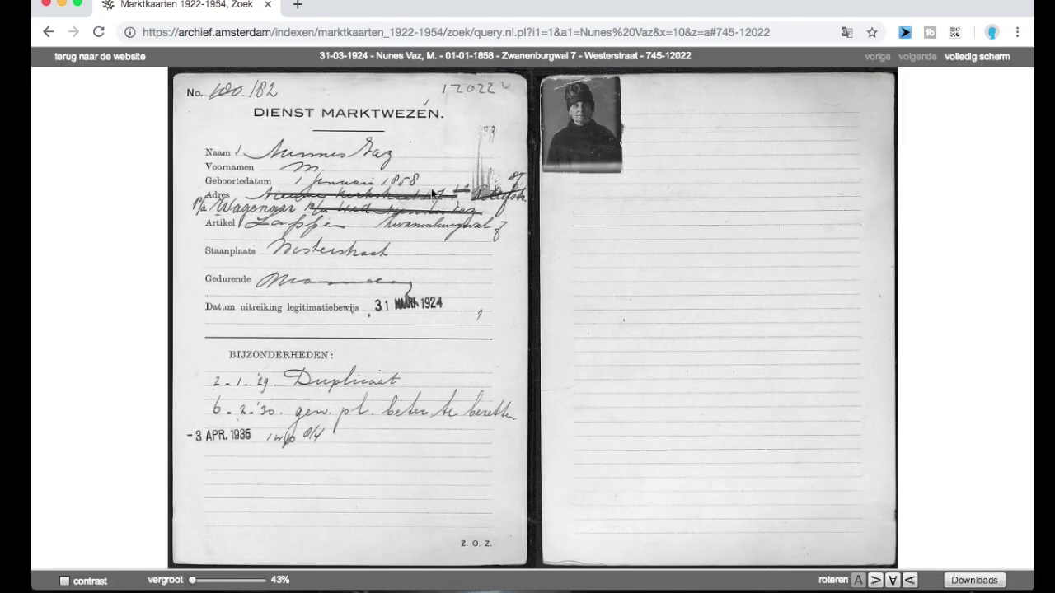
Step: Enlarge the woman's photograph on the market card to 346%, and reduce the scan to 77% after viewing it
{"action": "scroll", "coordinate": [432, 198], "scroll_direction": "up", "scroll_amount": 5}
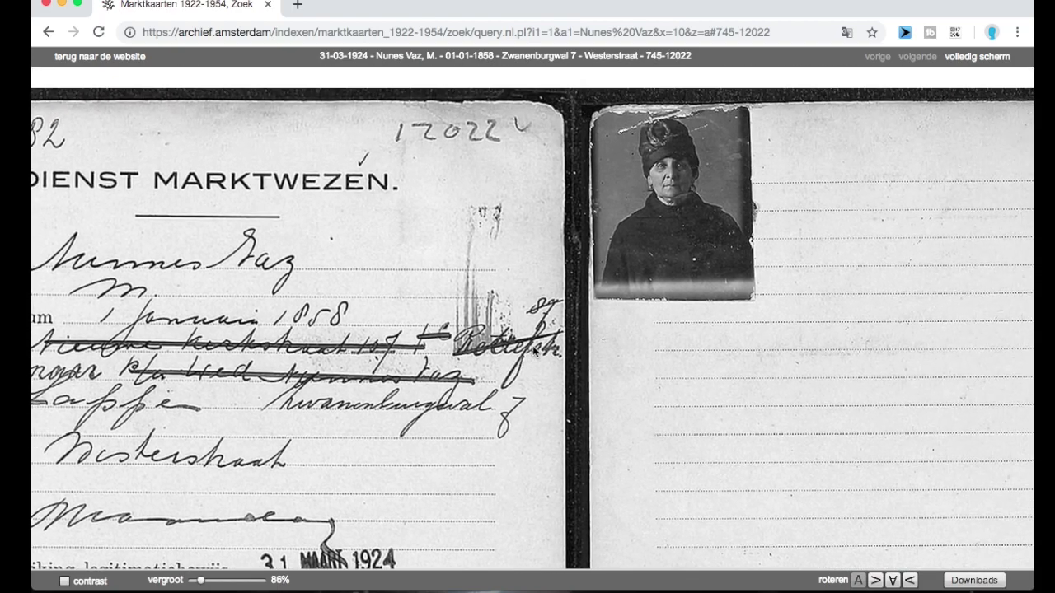
{"action": "scroll", "coordinate": [585, 225], "scroll_direction": "up", "scroll_amount": 10}
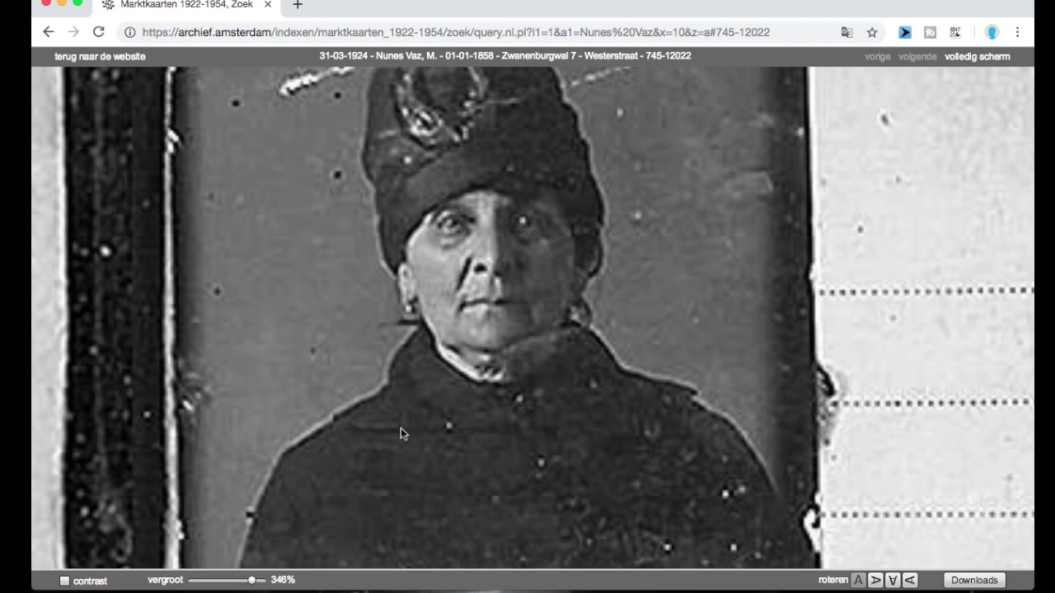
{"action": "left_click_drag", "start_coordinate": [252, 580], "coordinate": [198, 584]}
Step: Read the remarks under Bijzonderheden and the trader's details on the front of the market card
{"action": "left_click_drag", "start_coordinate": [232, 519], "coordinate": [533, 251]}
{"action": "scroll", "coordinate": [533, 252], "scroll_direction": "down", "scroll_amount": 8}
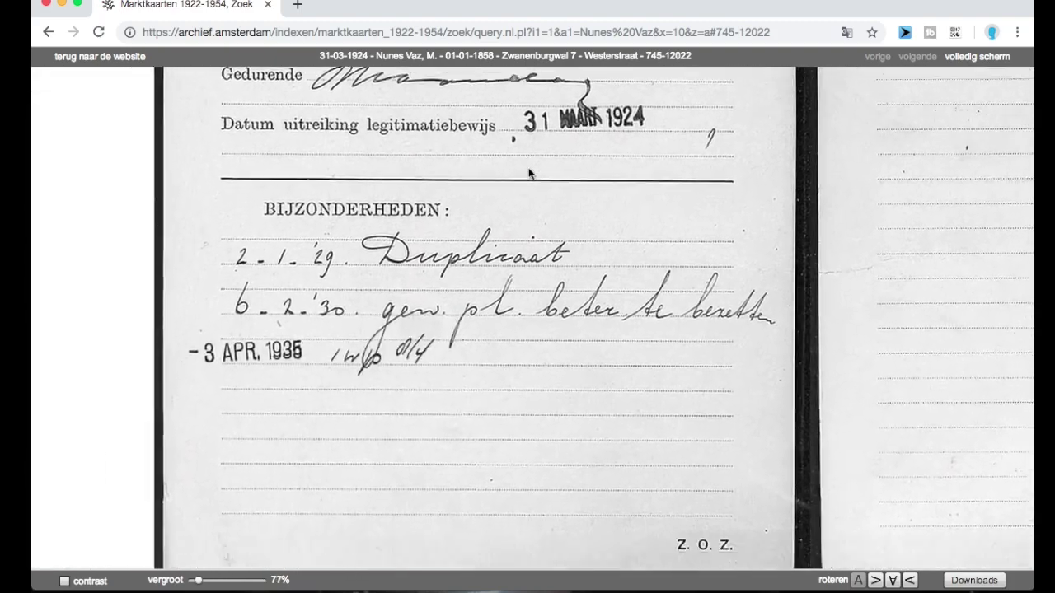
{"action": "scroll", "coordinate": [621, 275], "scroll_direction": "up", "scroll_amount": 6}
{"action": "scroll", "coordinate": [622, 275], "scroll_direction": "right", "scroll_amount": 4}
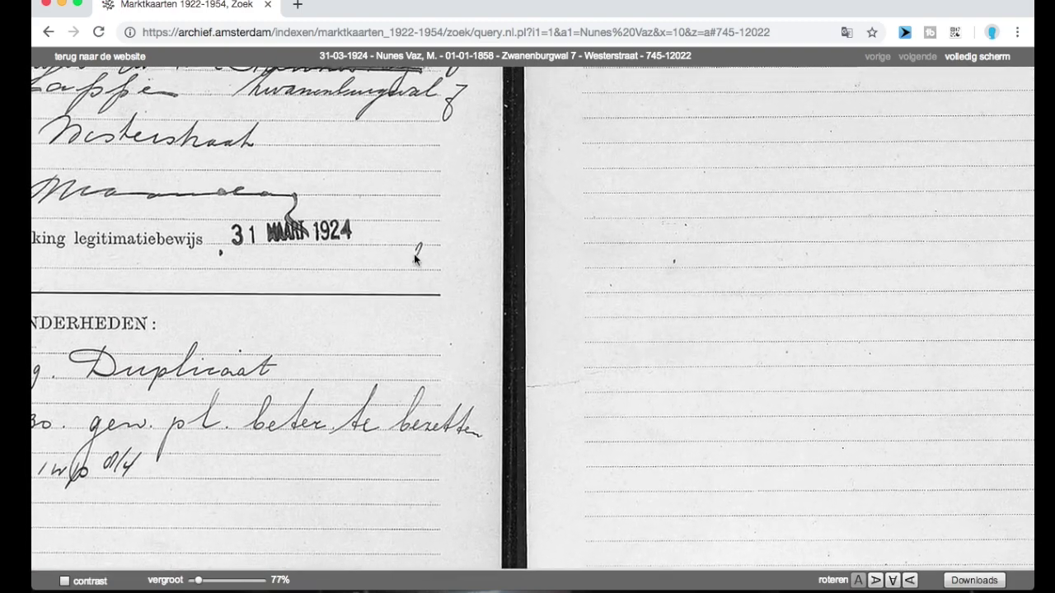
{"action": "scroll", "coordinate": [605, 405], "scroll_direction": "up", "scroll_amount": 4}
{"action": "scroll", "coordinate": [605, 406], "scroll_direction": "left", "scroll_amount": 2}
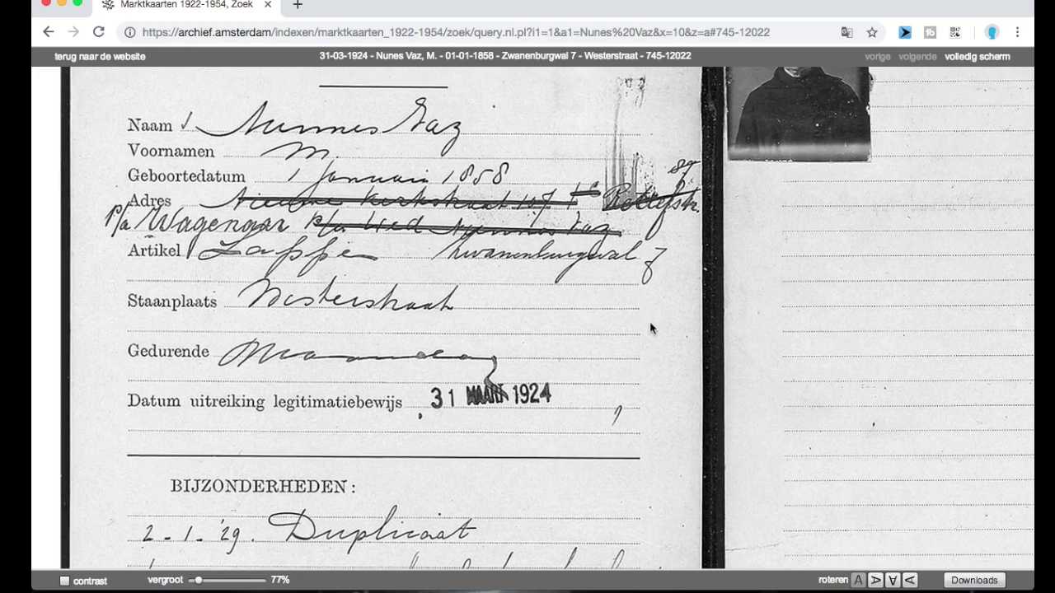
{"action": "scroll", "coordinate": [592, 428], "scroll_direction": "up", "scroll_amount": 2}
{"action": "scroll", "coordinate": [593, 428], "scroll_direction": "right", "scroll_amount": 1}
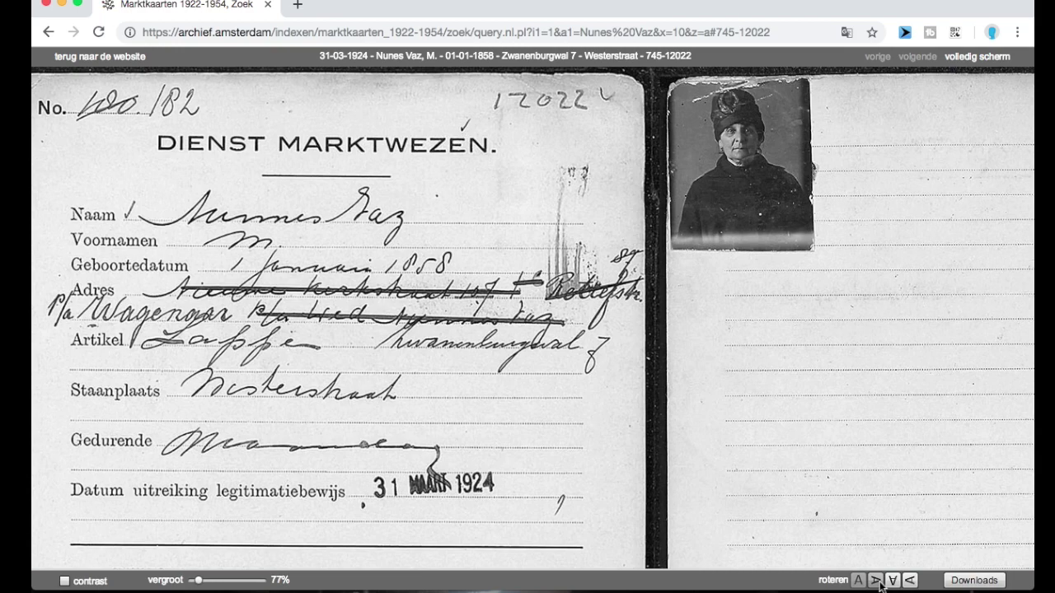
Step: Rotate the market card scan through all its orientations and set it upright again
{"action": "left_click", "coordinate": [878, 581]}
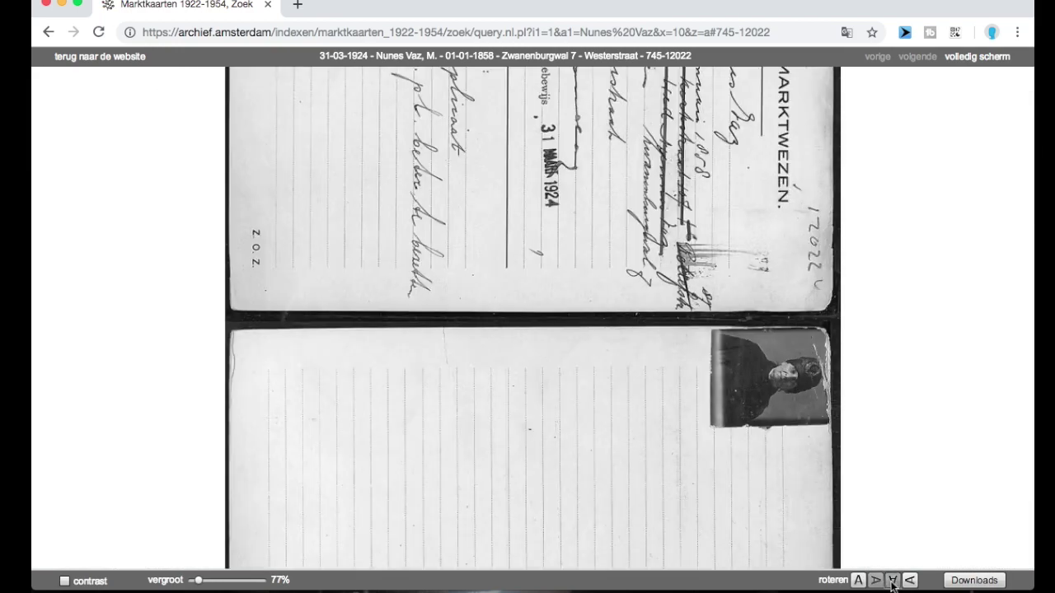
{"action": "left_click", "coordinate": [891, 581]}
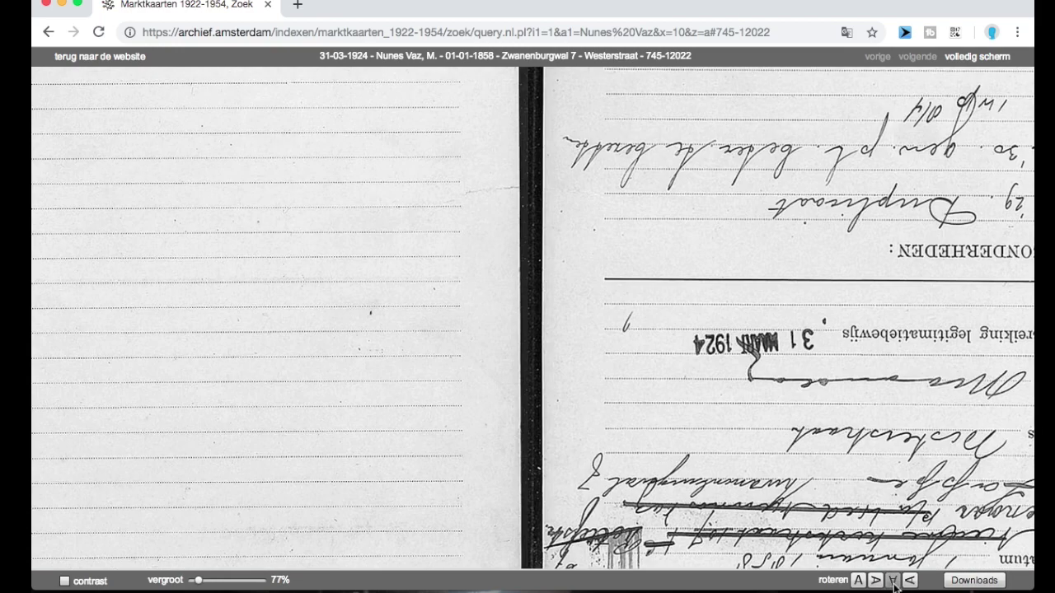
{"action": "left_click", "coordinate": [910, 581]}
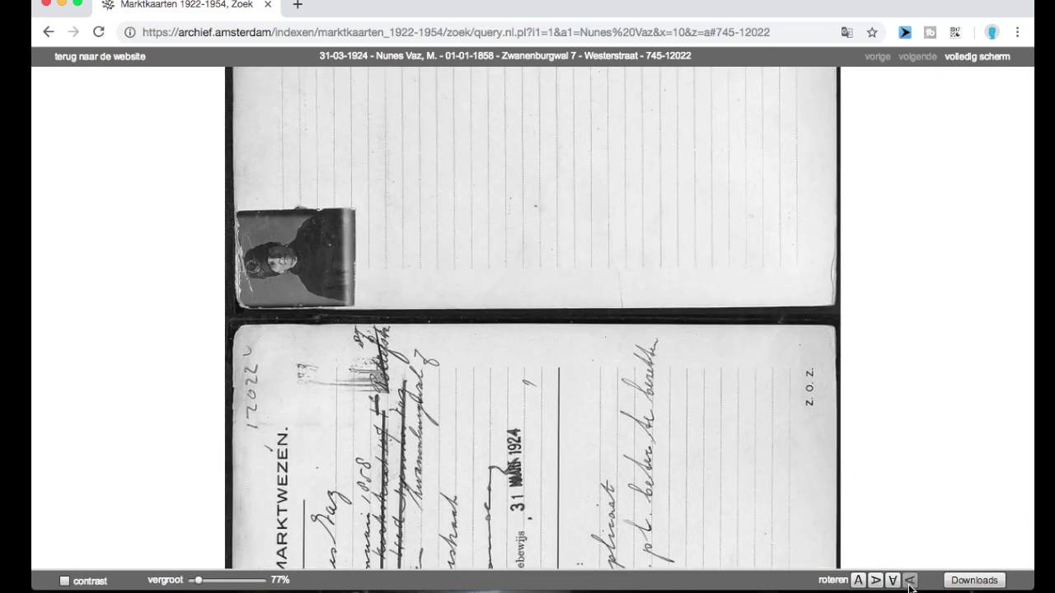
{"action": "left_click", "coordinate": [858, 581]}
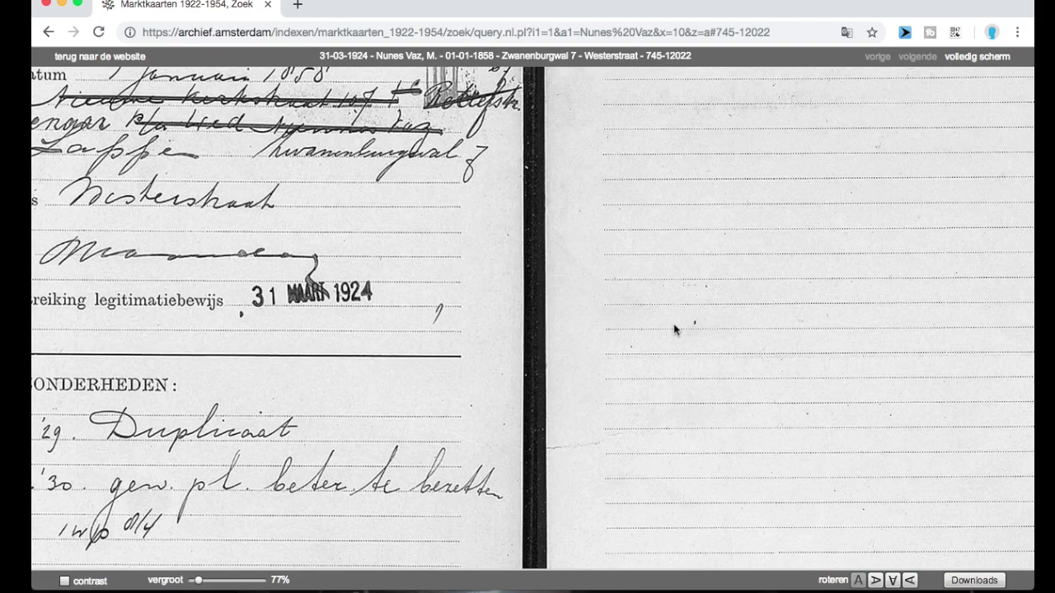
Step: Prepare the low- and high-resolution PDF downloads of the current card image and close the download window
{"action": "left_click", "coordinate": [973, 580]}
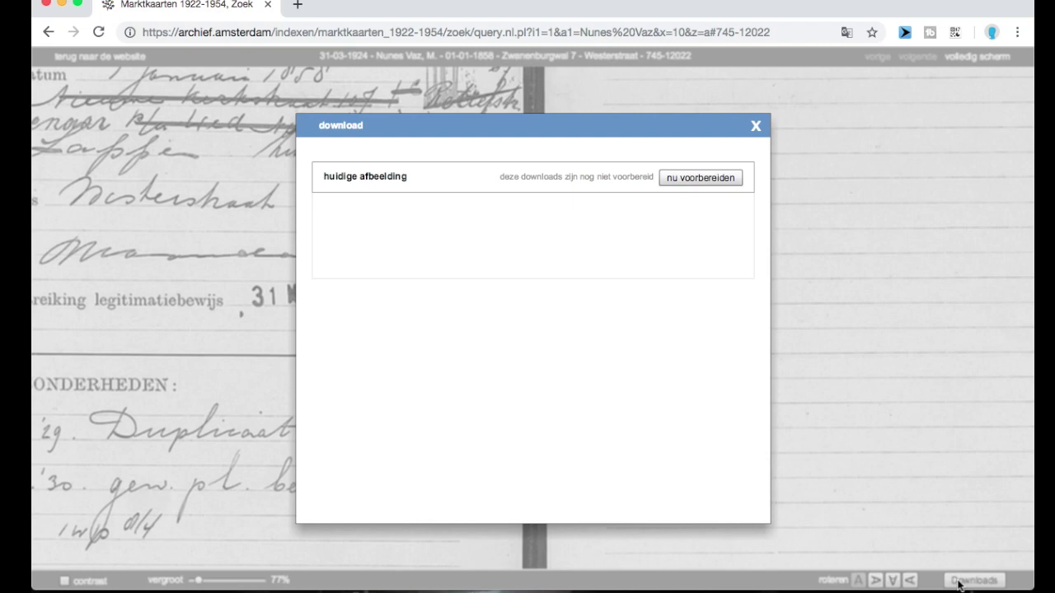
{"action": "left_click", "coordinate": [723, 188]}
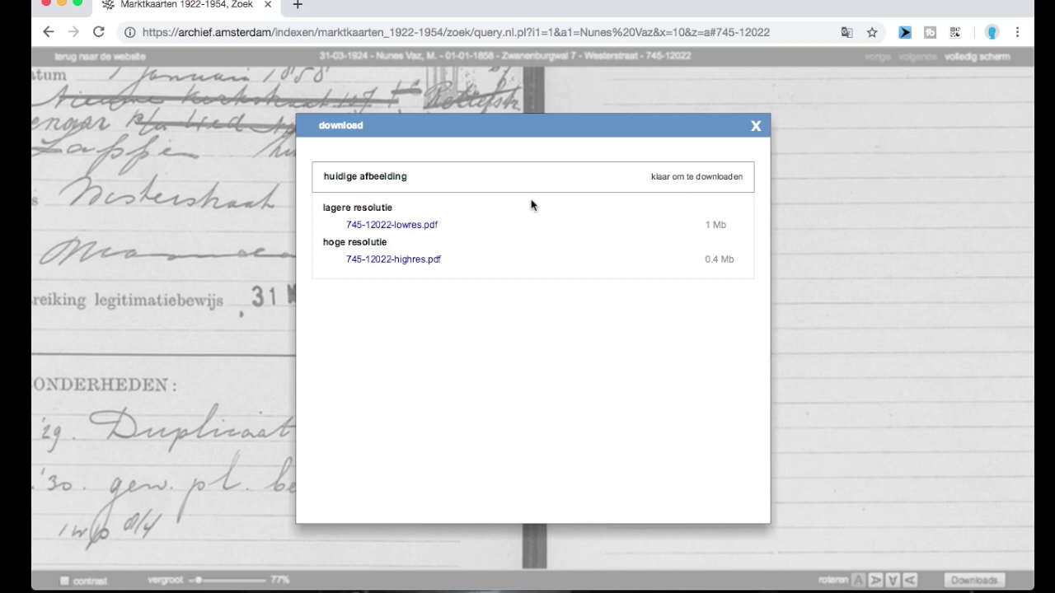
{"action": "left_click", "coordinate": [756, 128]}
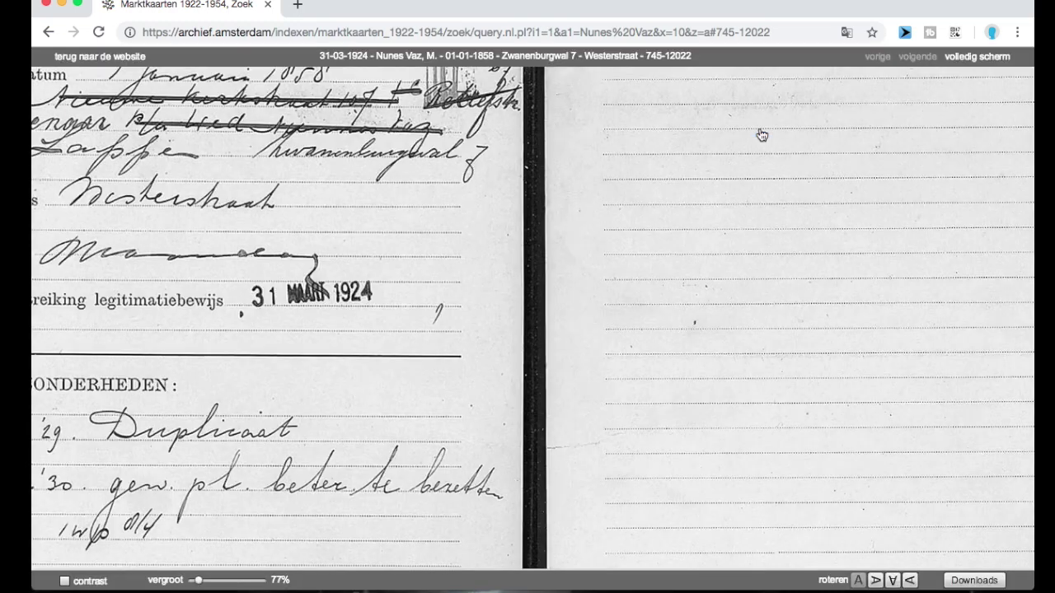
Step: Leave the card scan, return to the Indexen overview and locate the Ondertrouwregisters 1565-1811 entry
{"action": "left_click", "coordinate": [98, 59]}
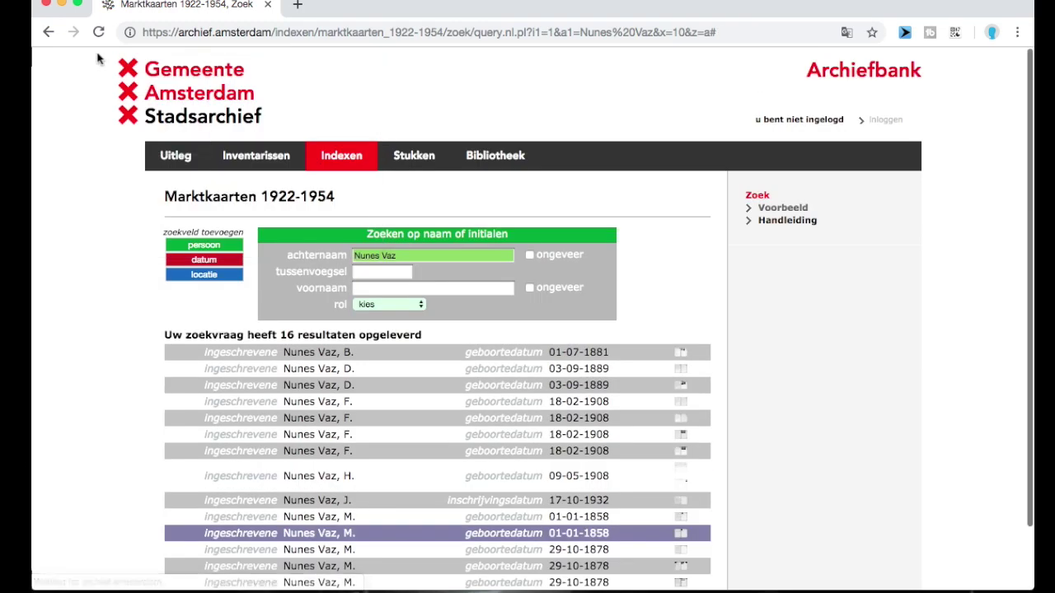
{"action": "left_click", "coordinate": [361, 157]}
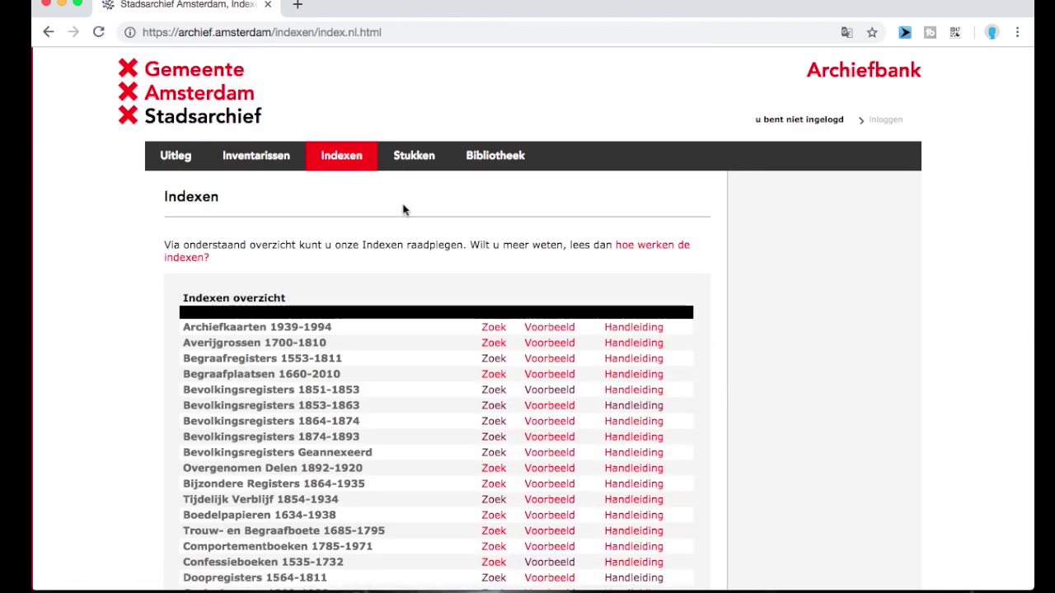
{"action": "scroll", "coordinate": [403, 210], "scroll_direction": "down", "scroll_amount": 5}
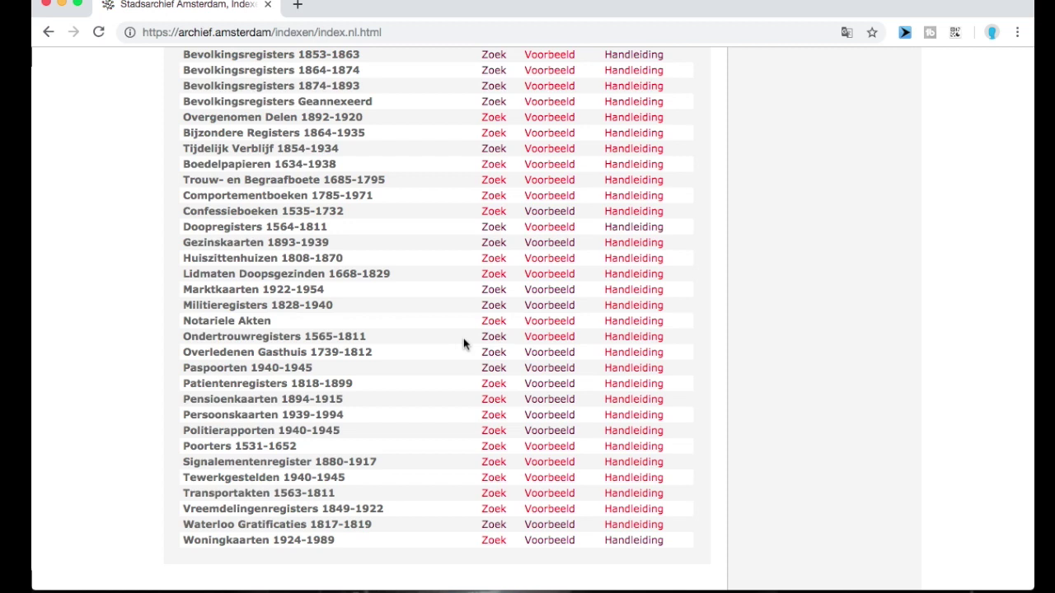
Step: Translate the index overview into English to check the Ondertrouwregisters entry, and restore the original Dutch text
{"action": "left_click_drag", "start_coordinate": [181, 336], "coordinate": [379, 345]}
{"action": "left_click", "coordinate": [846, 32]}
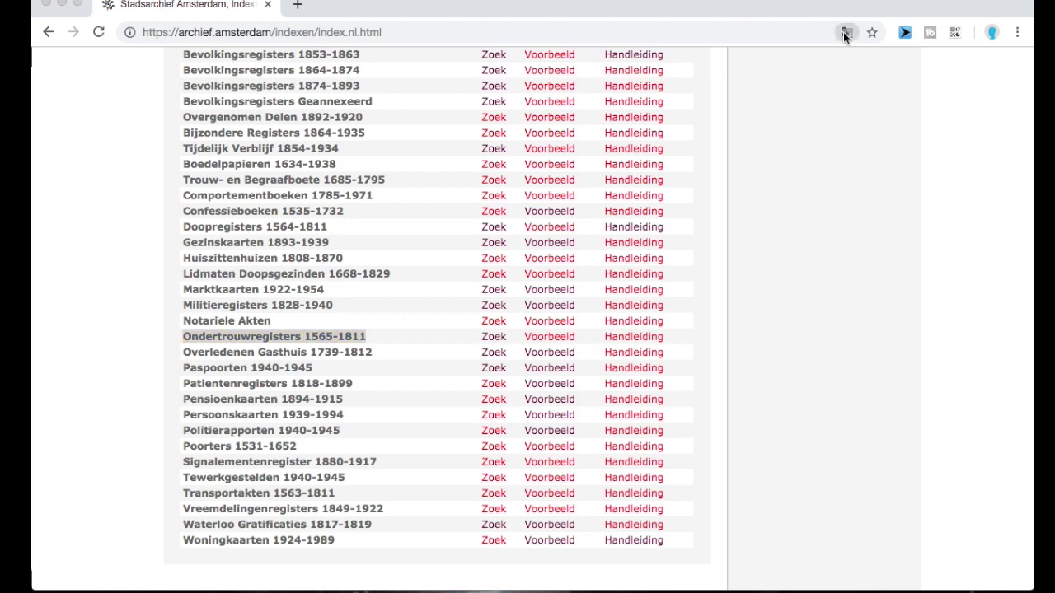
{"action": "left_click", "coordinate": [853, 123]}
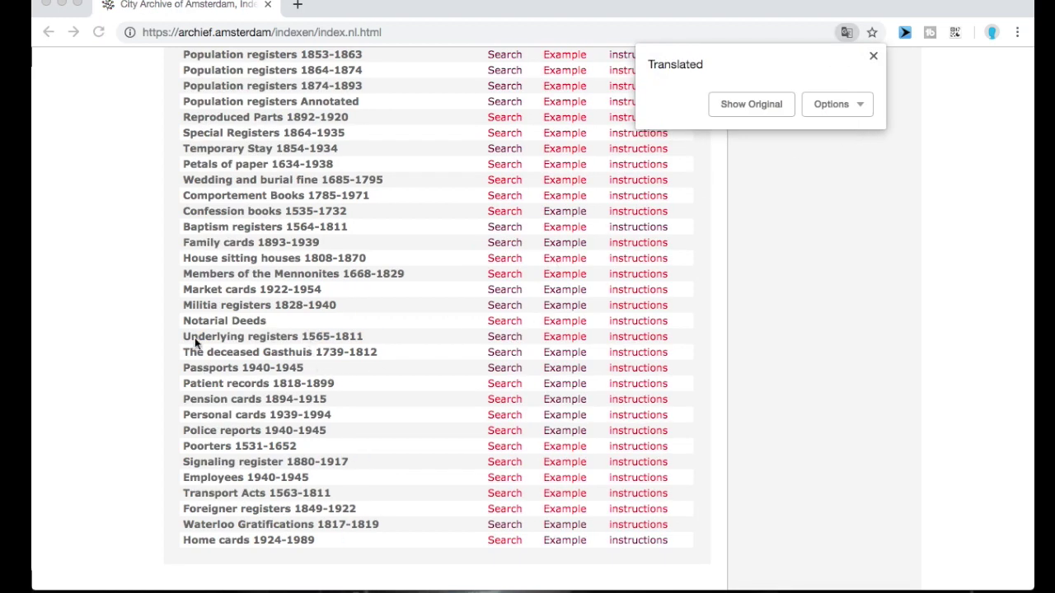
{"action": "left_click", "coordinate": [752, 105]}
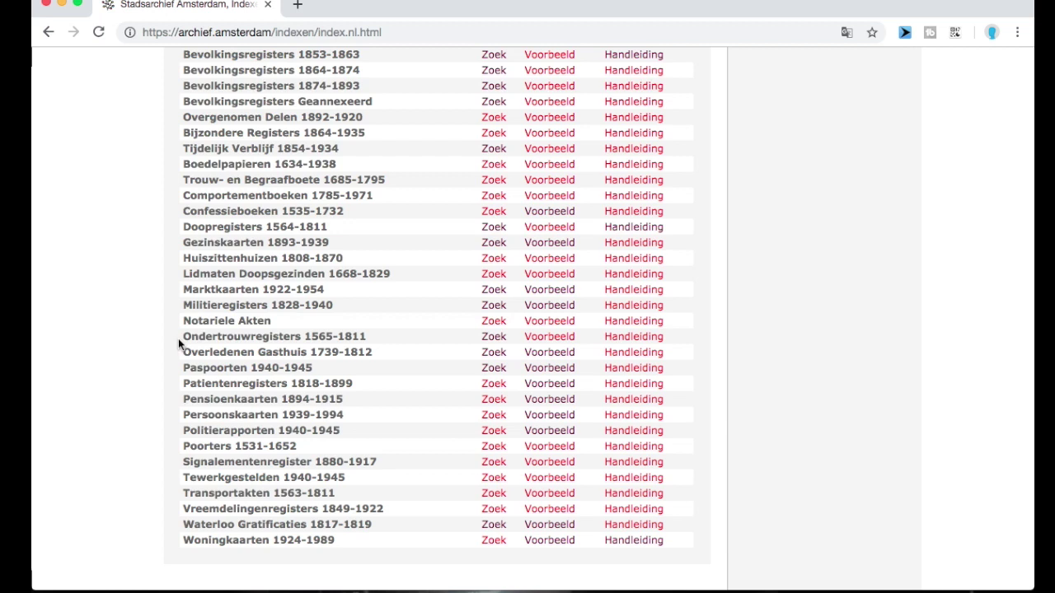
Step: Compare the year ranges of the Ondertrouwregisters, Doopregisters, Begraafregisters and Begraafplaatsen indexes in the overview
{"action": "left_click_drag", "start_coordinate": [304, 337], "coordinate": [373, 340]}
{"action": "scroll", "coordinate": [373, 340], "scroll_direction": "up", "scroll_amount": 1}
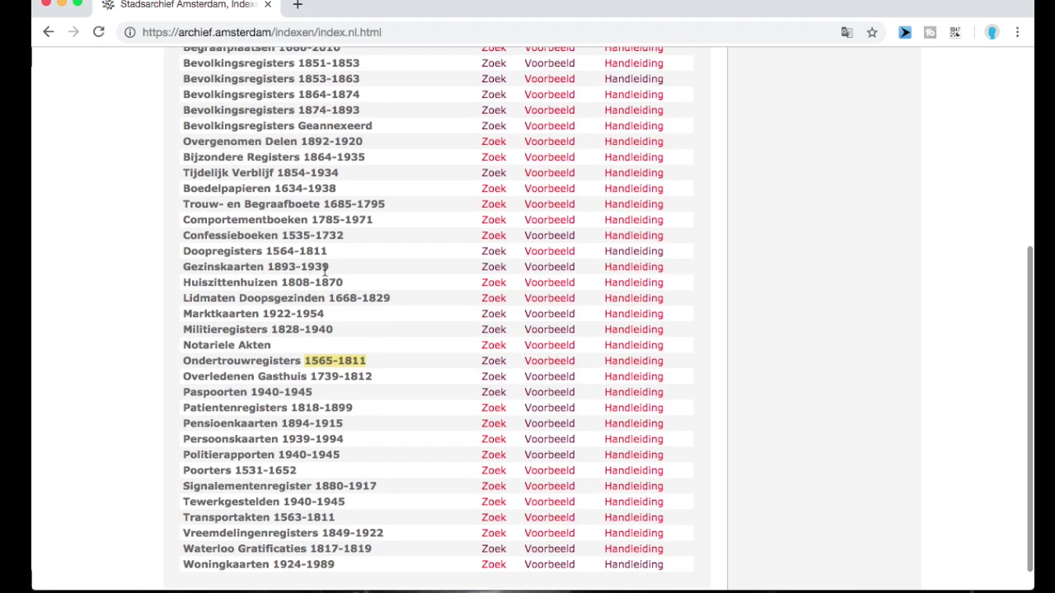
{"action": "left_click_drag", "start_coordinate": [265, 255], "coordinate": [314, 249]}
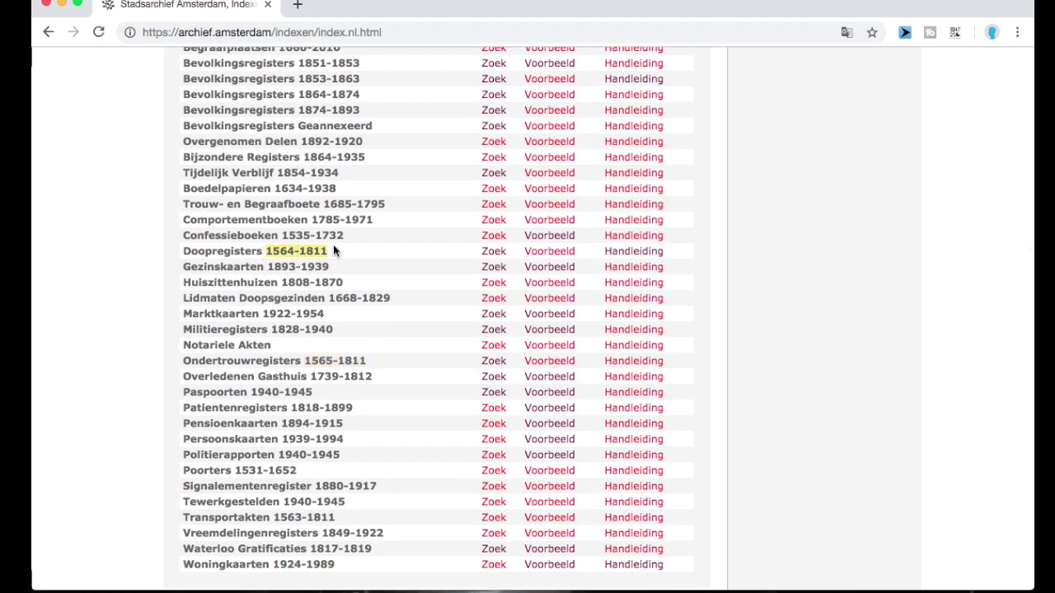
{"action": "scroll", "coordinate": [333, 251], "scroll_direction": "up", "scroll_amount": 4}
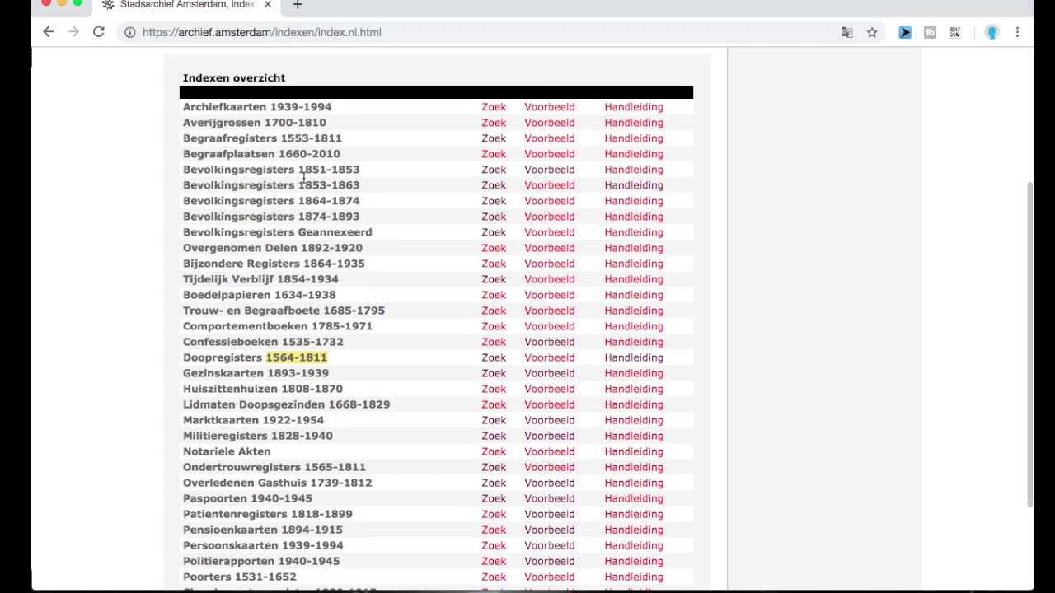
{"action": "left_click_drag", "start_coordinate": [281, 139], "coordinate": [345, 143]}
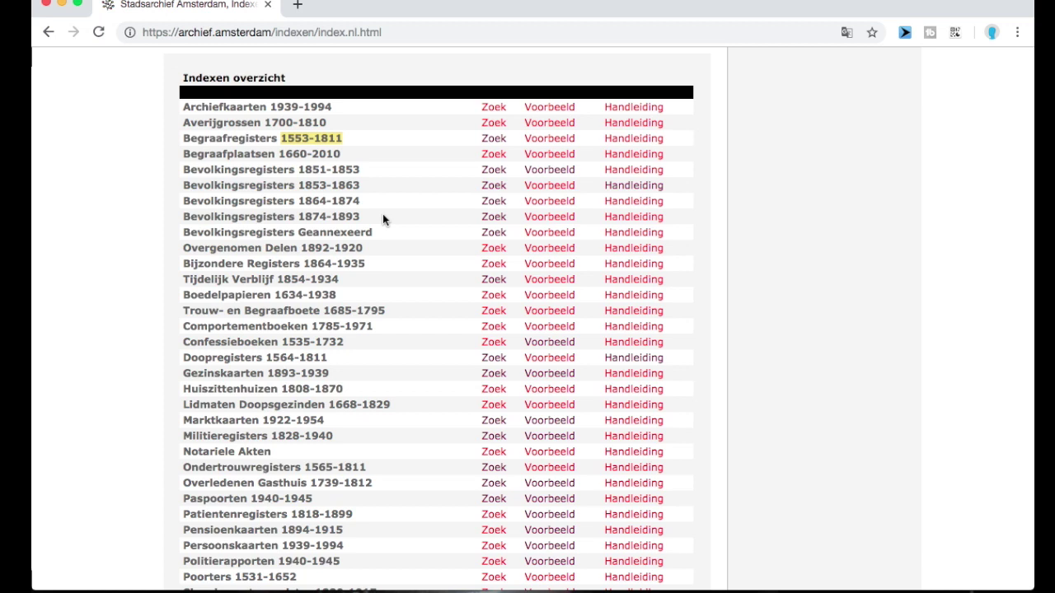
{"action": "left_click_drag", "start_coordinate": [278, 155], "coordinate": [359, 160]}
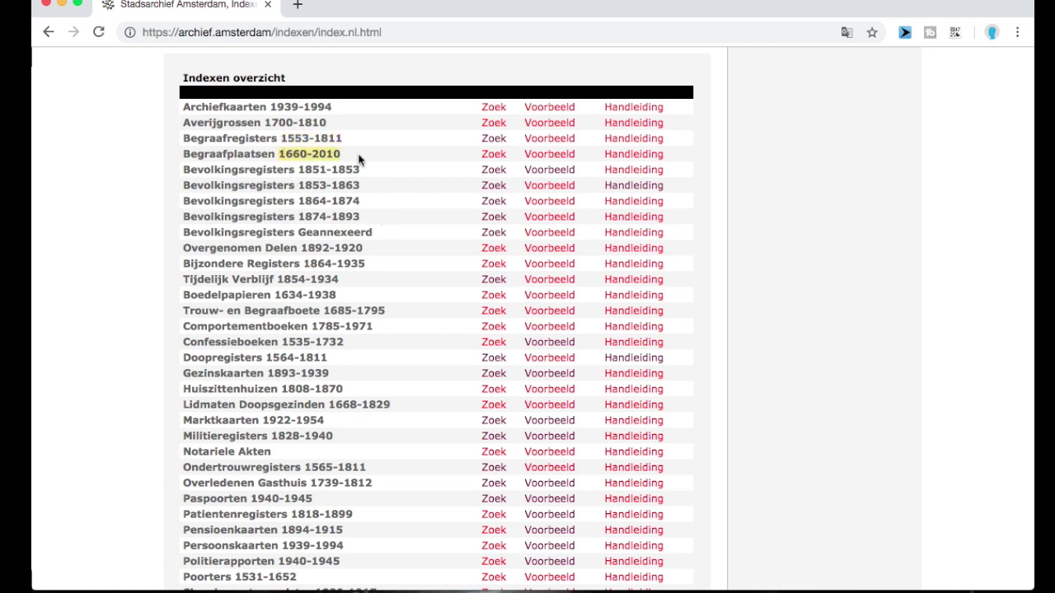
{"action": "left_click", "coordinate": [378, 212]}
{"action": "scroll", "coordinate": [378, 212], "scroll_direction": "down", "scroll_amount": 2}
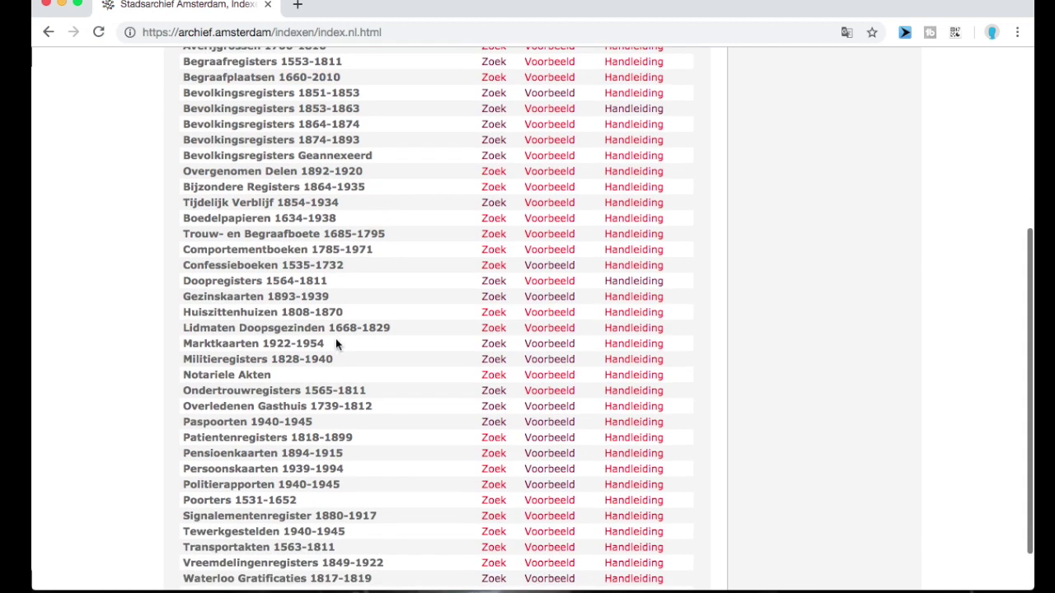
{"action": "scroll", "coordinate": [341, 359], "scroll_direction": "down", "scroll_amount": 2}
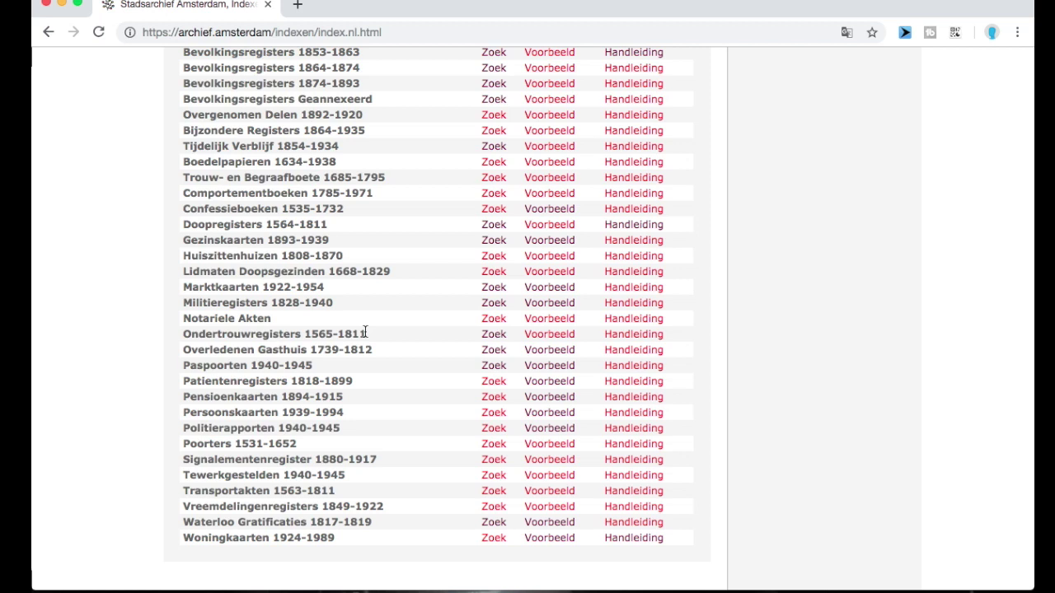
Step: Open the search form of the Ondertrouwregisters 1565-1811 index and bring up the last-name field's wildcard hint
{"action": "left_click", "coordinate": [494, 335]}
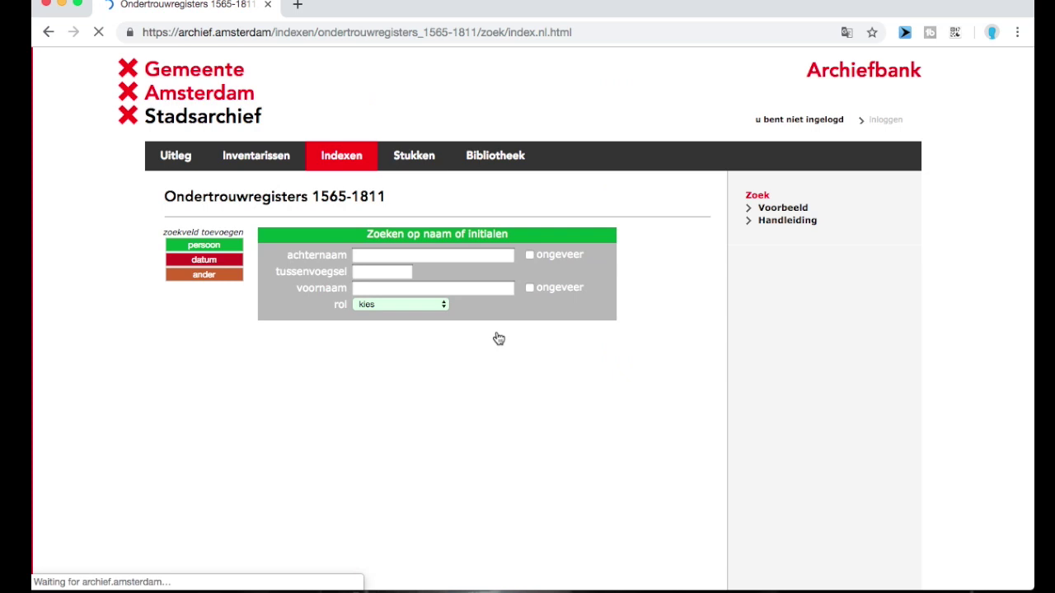
{"action": "left_click", "coordinate": [463, 254]}
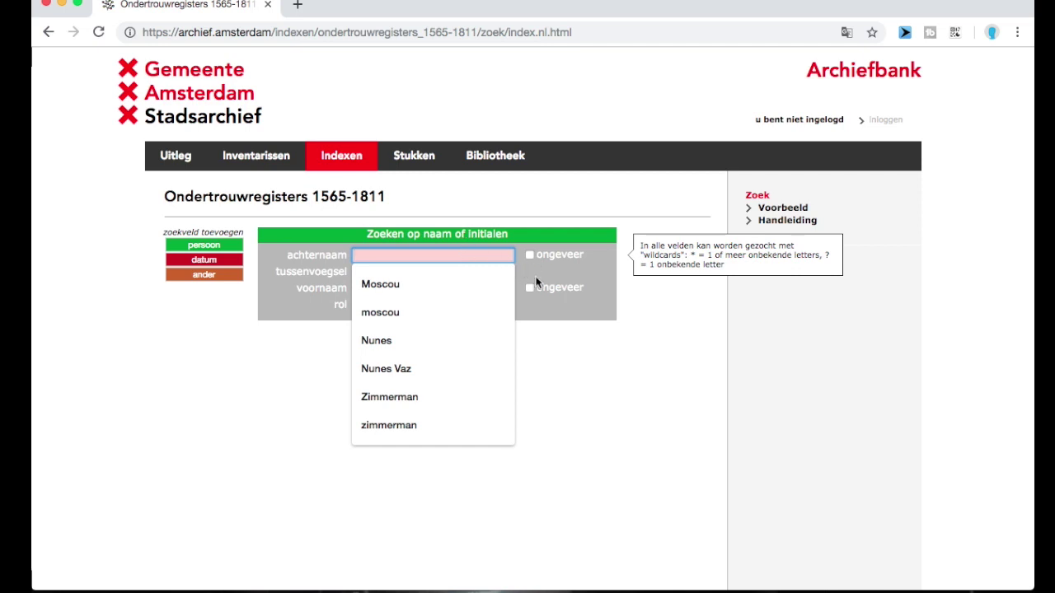
{"action": "left_click", "coordinate": [535, 346]}
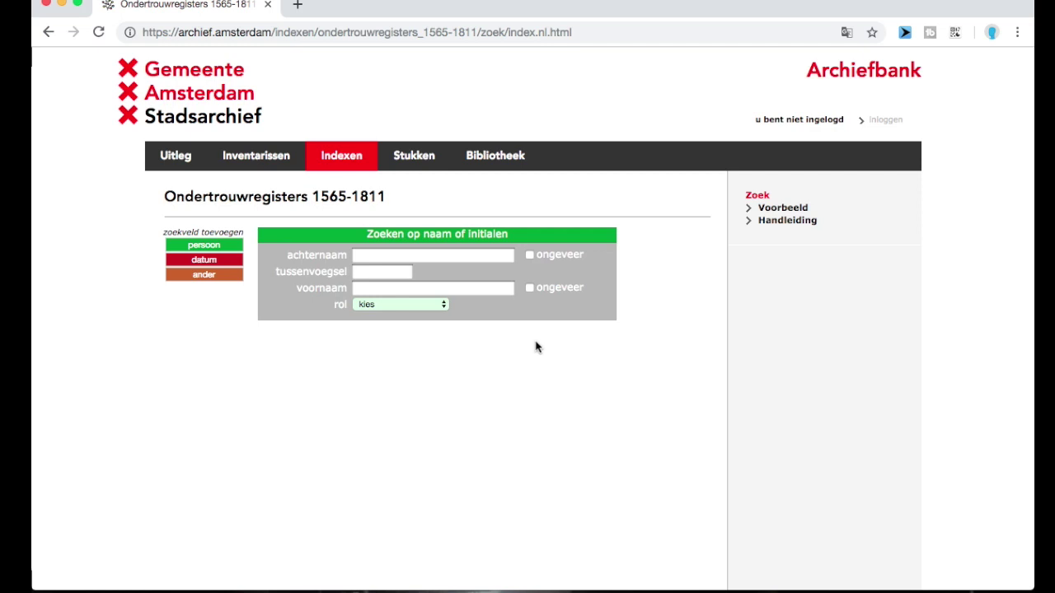
Step: Search by the family's last name with its ending spelled with a "y", allow approximate matches (ongeveer), and show the full results
{"action": "left_click", "coordinate": [429, 258]}
{"action": "type", "text": "B"}
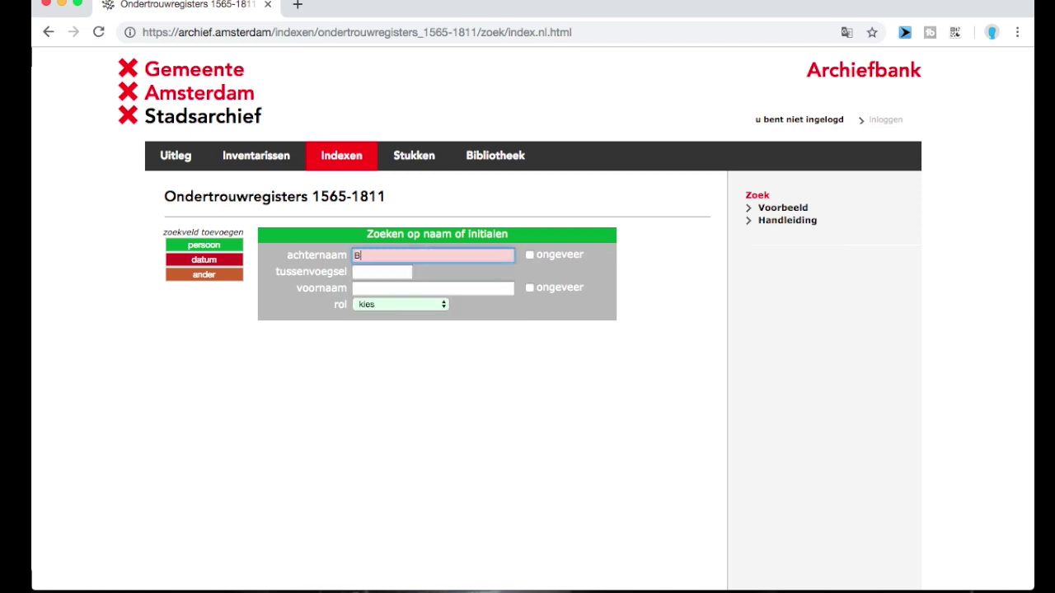
{"action": "type", "text": "arzelaij"}
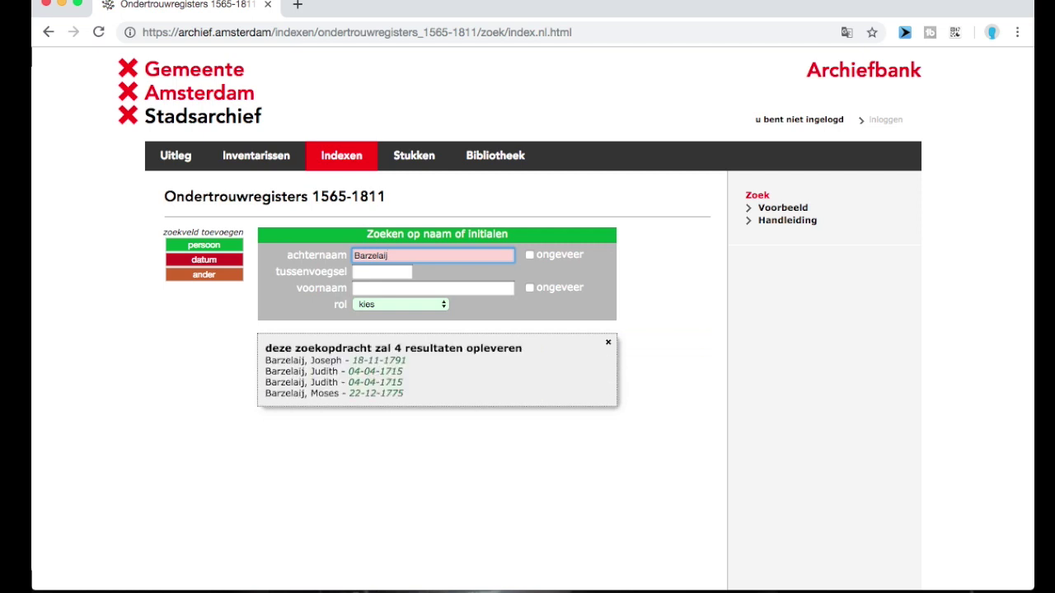
{"action": "key", "text": "BackSpace"}
{"action": "key", "text": "BackSpace"}
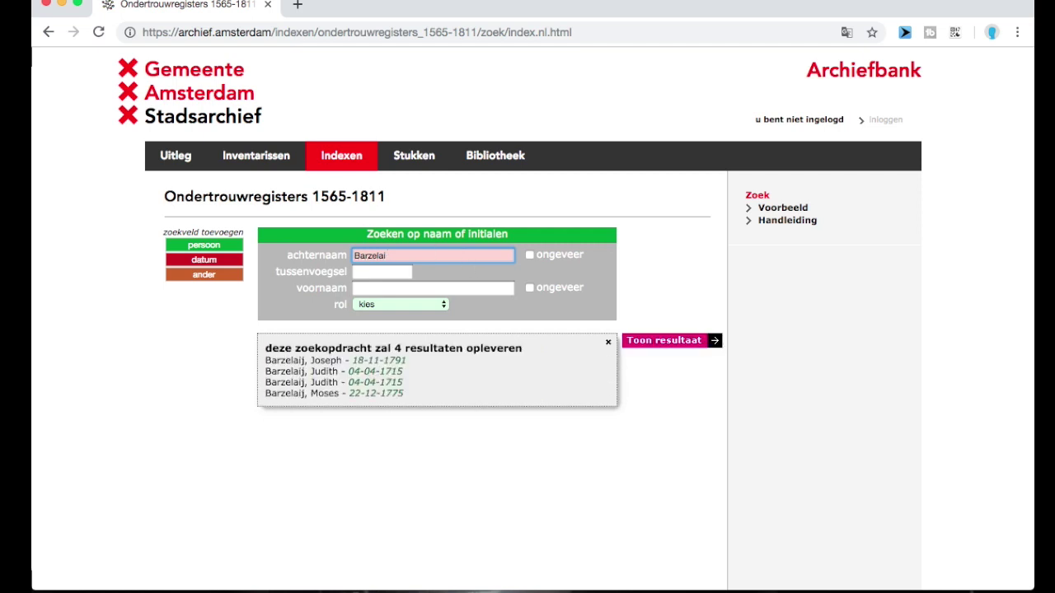
{"action": "type", "text": "y"}
{"action": "left_click", "coordinate": [530, 256]}
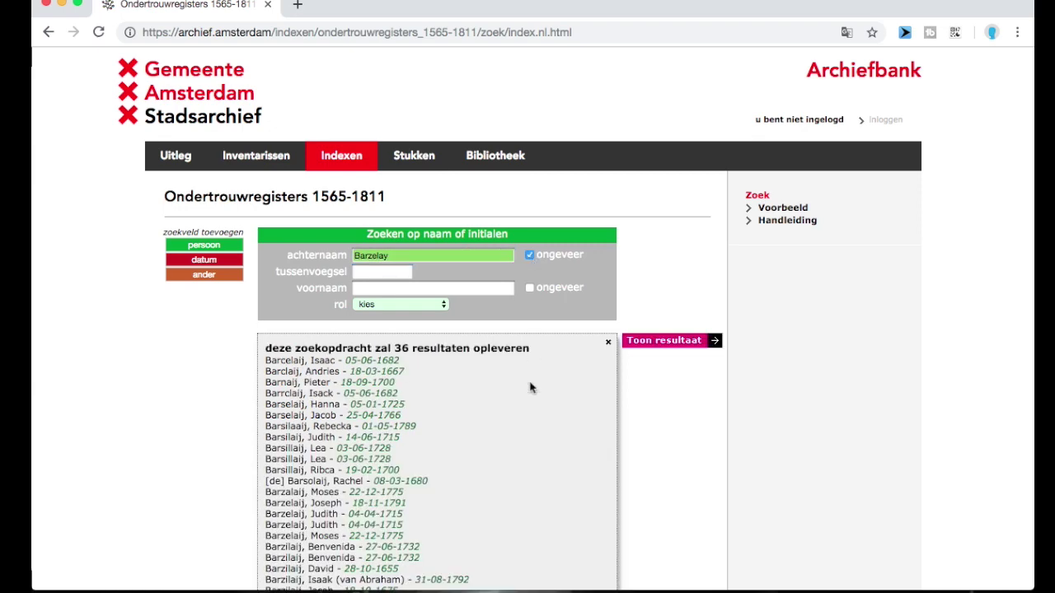
{"action": "scroll", "coordinate": [532, 388], "scroll_direction": "down", "scroll_amount": 3}
{"action": "scroll", "coordinate": [532, 388], "scroll_direction": "down", "scroll_amount": 3}
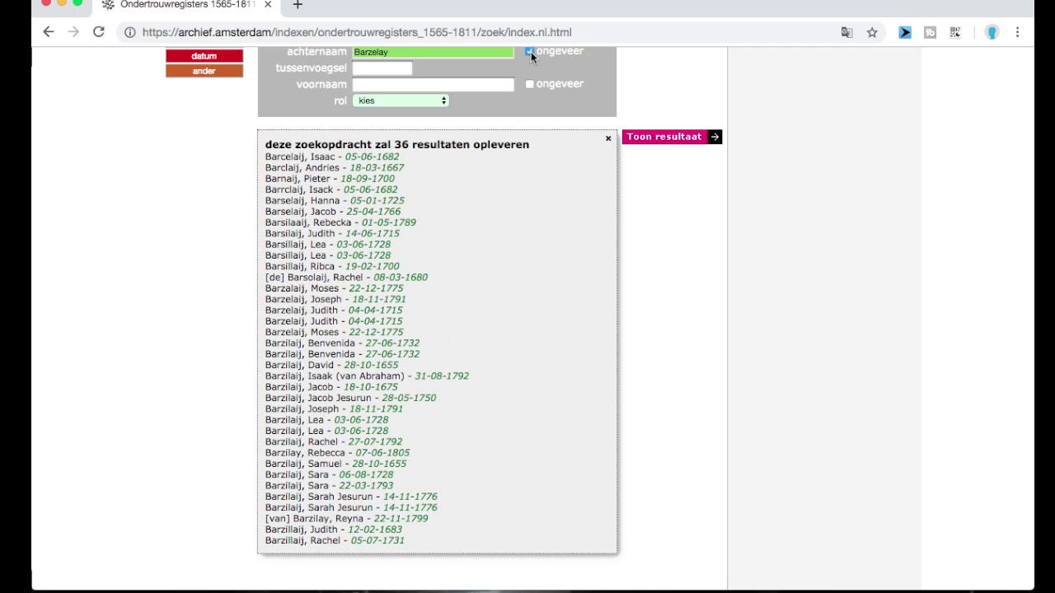
{"action": "left_click", "coordinate": [664, 141]}
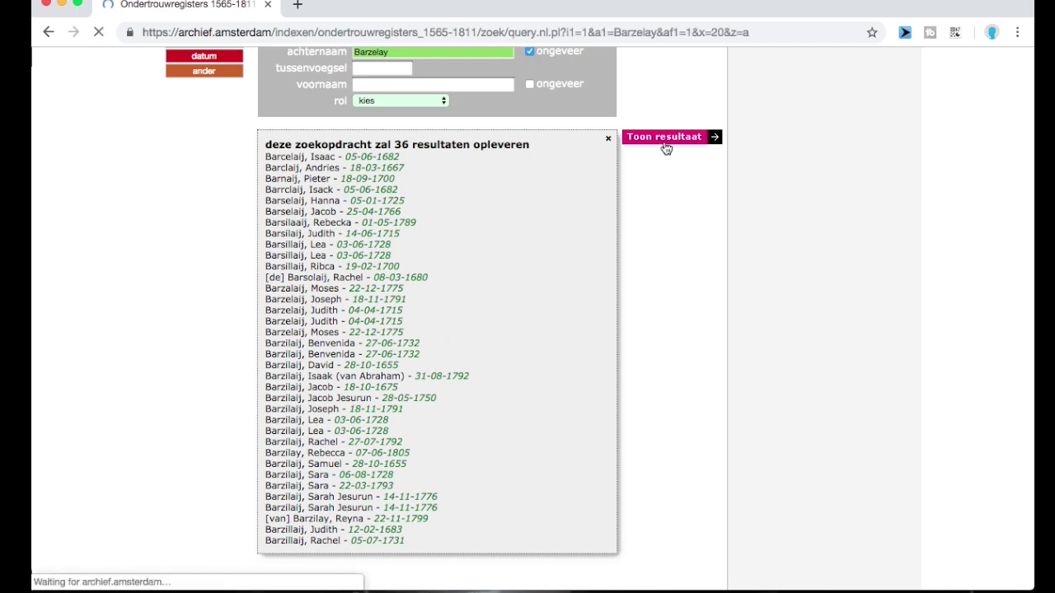
Step: Check the details of several results and open the register scan for the first bride entry dated 03-06-1728
{"action": "scroll", "coordinate": [526, 190], "scroll_direction": "down", "scroll_amount": 4}
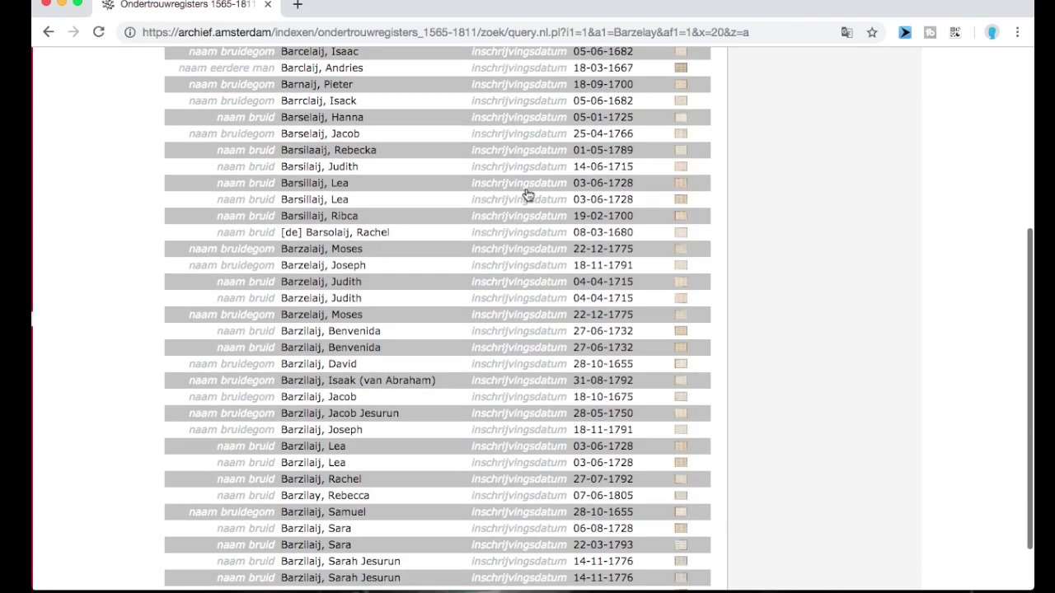
{"action": "scroll", "coordinate": [530, 196], "scroll_direction": "down", "scroll_amount": 3}
{"action": "mouse_move", "coordinate": [377, 290]}
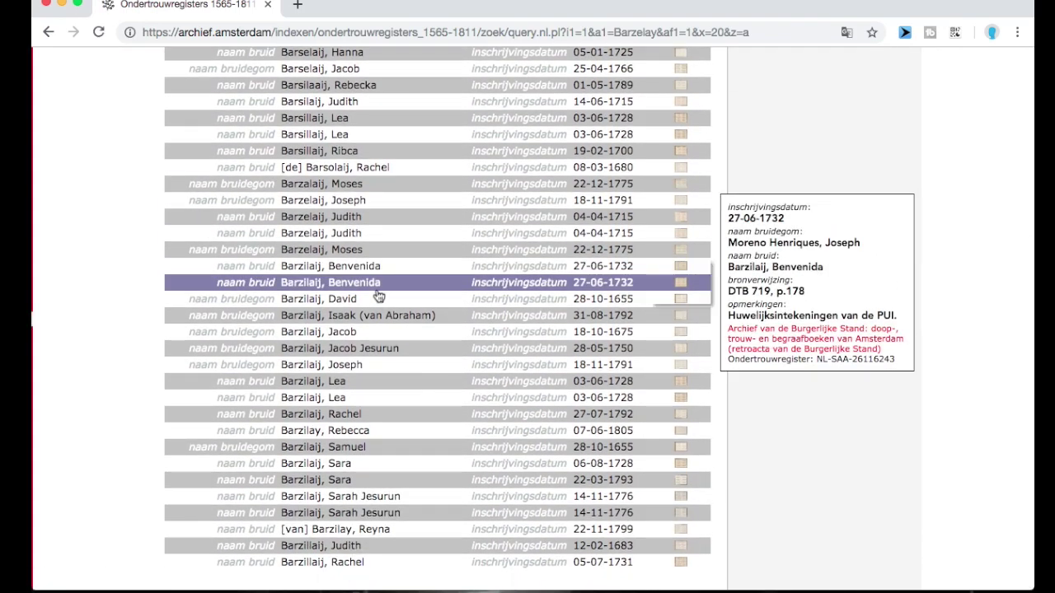
{"action": "mouse_move", "coordinate": [613, 187]}
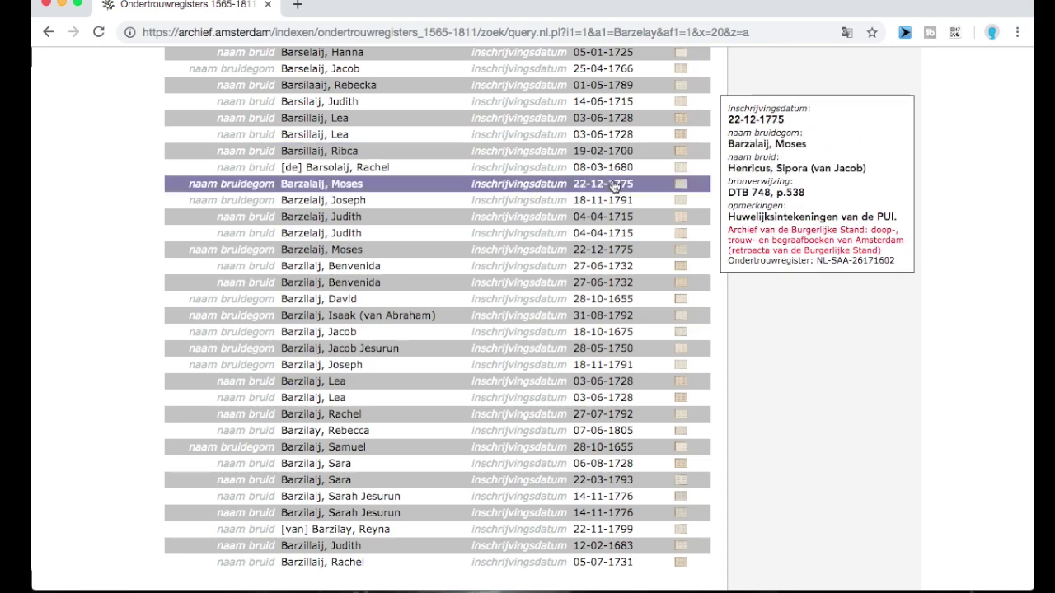
{"action": "scroll", "coordinate": [613, 187], "scroll_direction": "up", "scroll_amount": 5}
{"action": "mouse_move", "coordinate": [605, 347]}
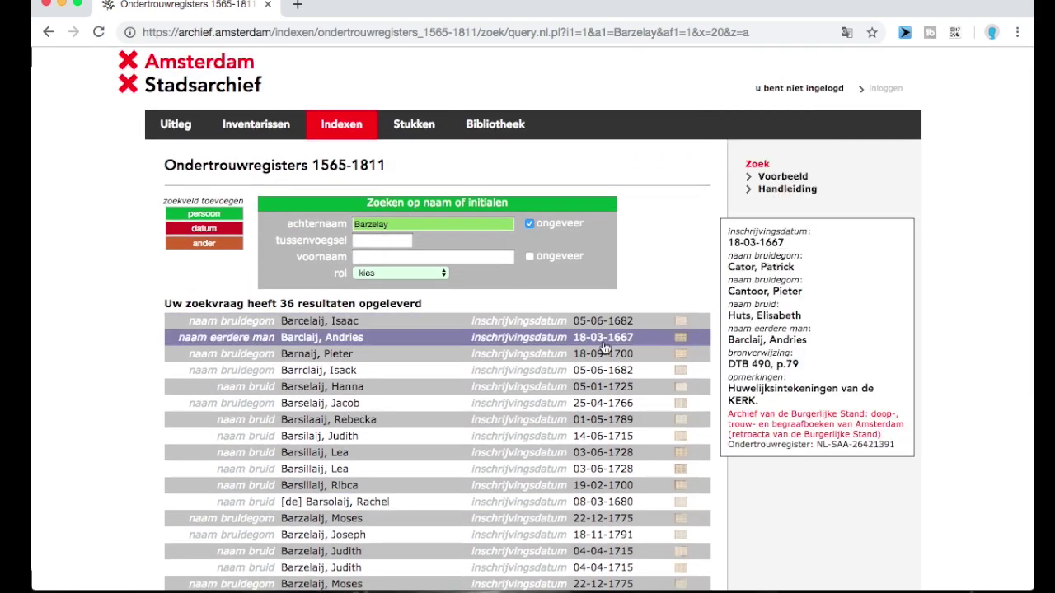
{"action": "scroll", "coordinate": [605, 348], "scroll_direction": "down", "scroll_amount": 4}
{"action": "mouse_move", "coordinate": [603, 305]}
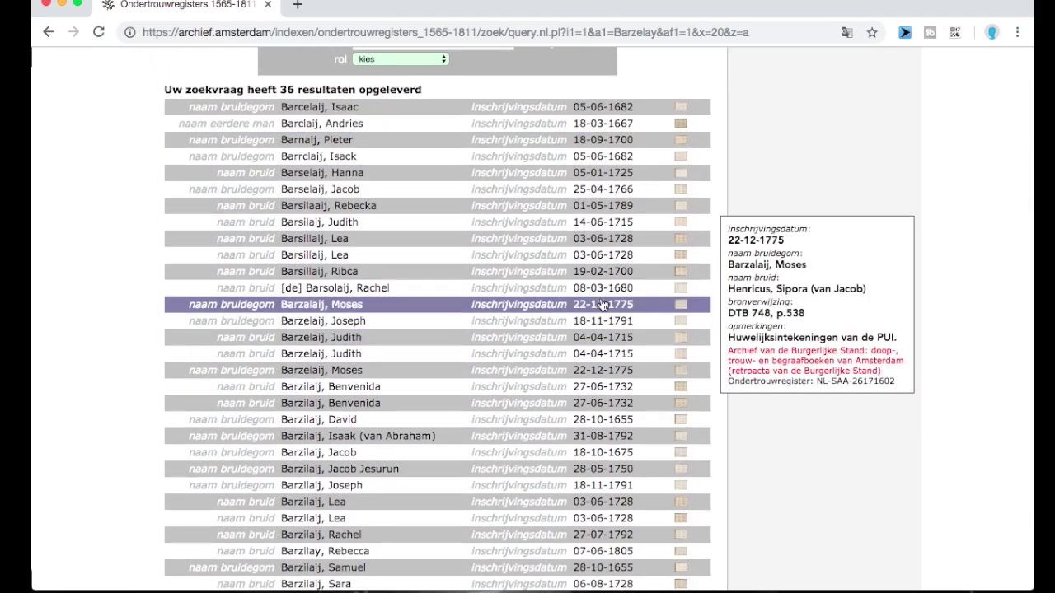
{"action": "mouse_move", "coordinate": [550, 240]}
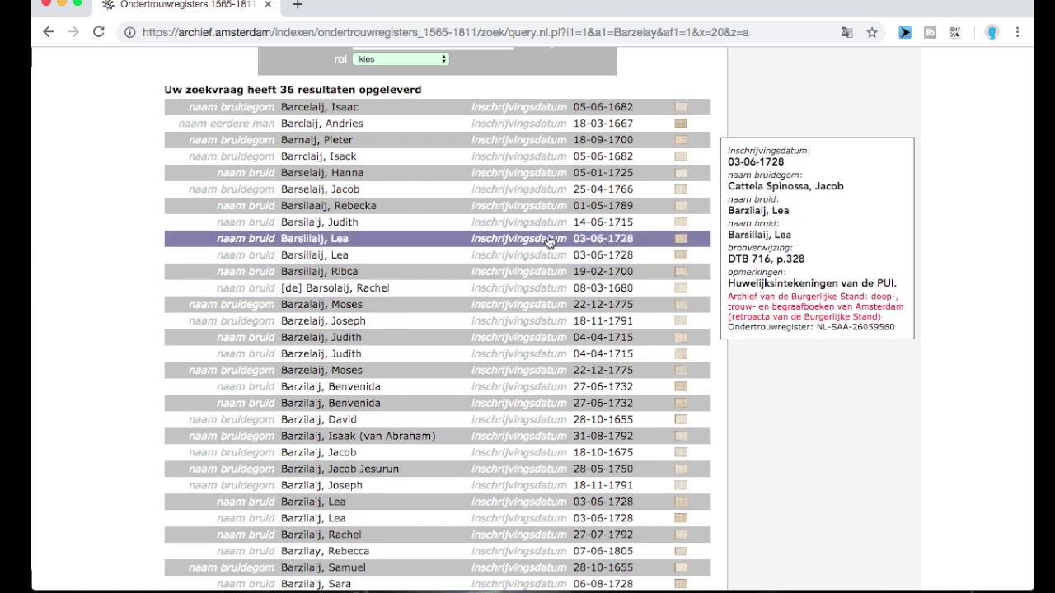
{"action": "mouse_move", "coordinate": [377, 230]}
{"action": "left_click", "coordinate": [607, 242]}
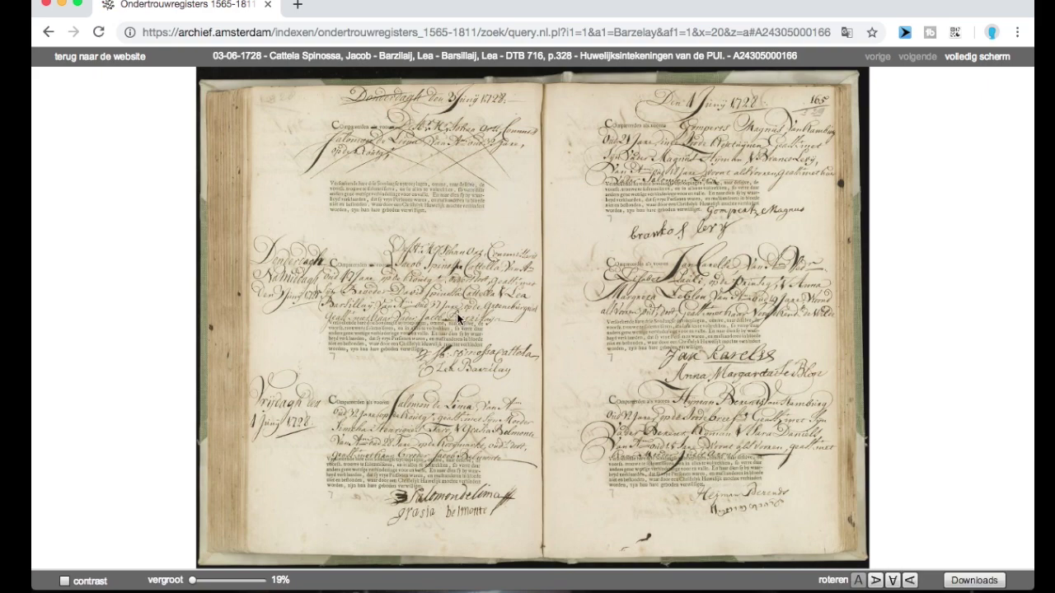
Step: Enlarge the register scan to 45% and examine the second entry on the left-hand page, including its signatures
{"action": "scroll", "coordinate": [383, 187], "scroll_direction": "up", "scroll_amount": 3}
{"action": "scroll", "coordinate": [383, 187], "scroll_direction": "up", "scroll_amount": 5}
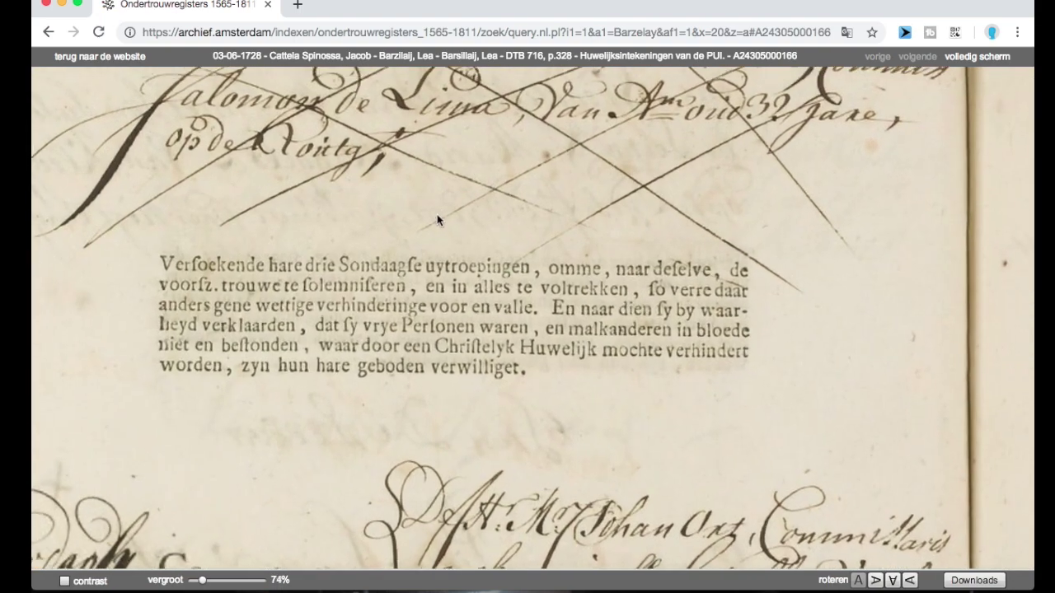
{"action": "left_click_drag", "start_coordinate": [439, 224], "coordinate": [540, 307]}
{"action": "left_click_drag", "start_coordinate": [206, 584], "coordinate": [201, 584]}
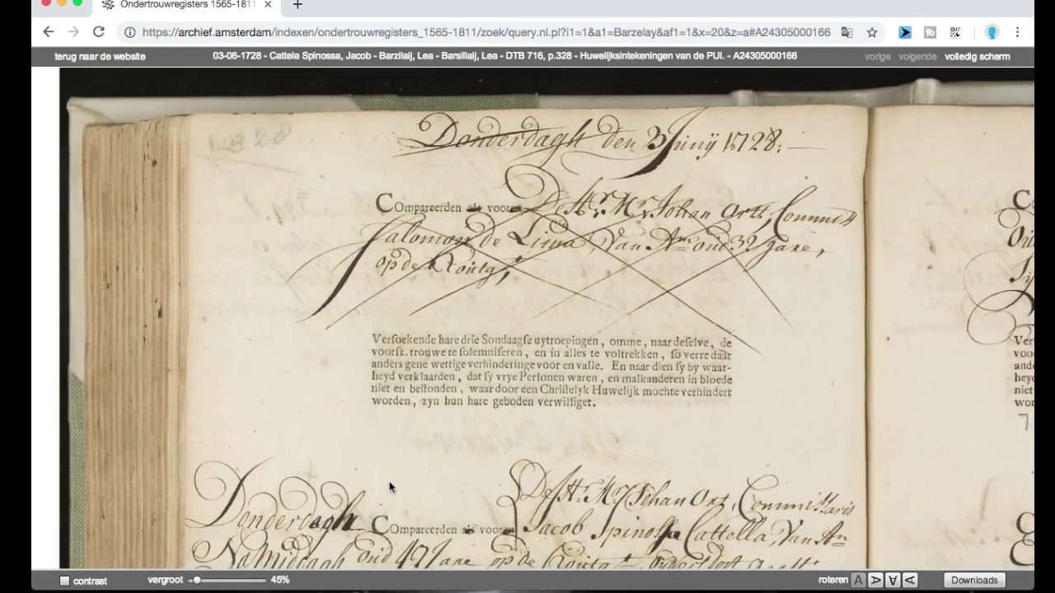
{"action": "scroll", "coordinate": [379, 475], "scroll_direction": "down", "scroll_amount": 5}
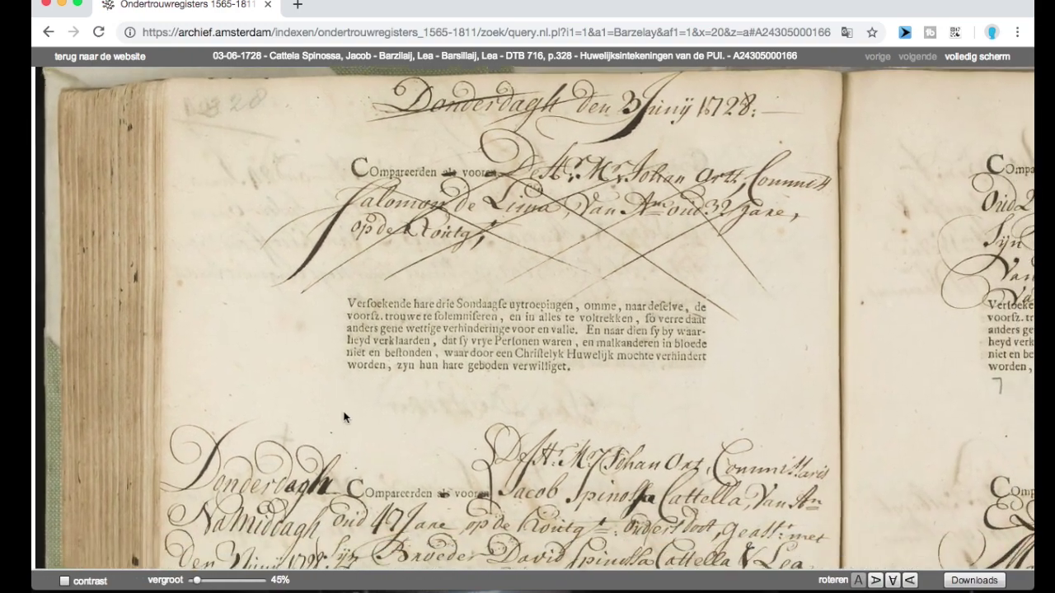
{"action": "scroll", "coordinate": [346, 388], "scroll_direction": "down", "scroll_amount": 4}
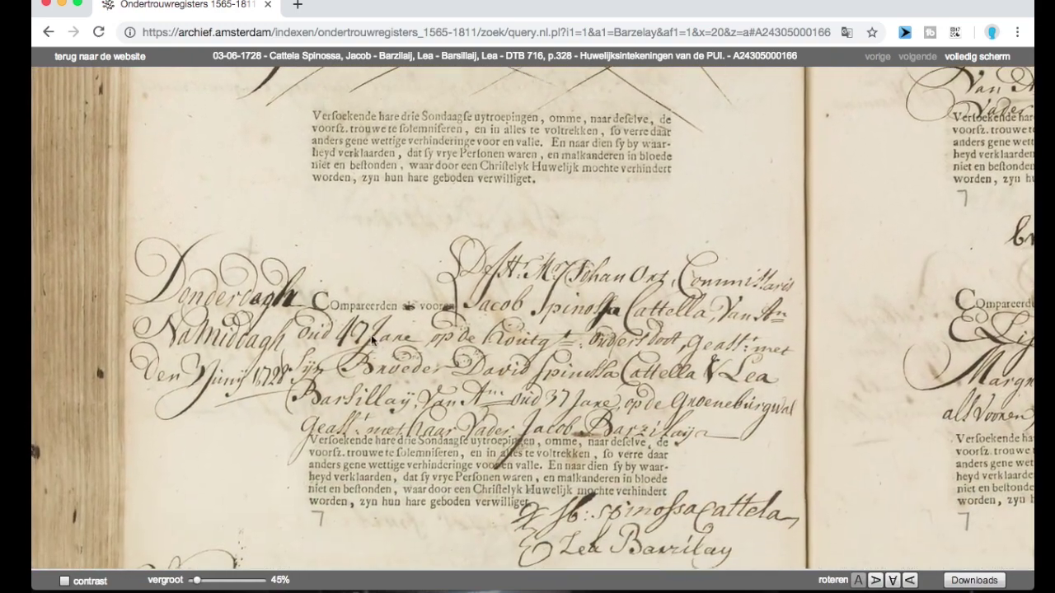
{"action": "scroll", "coordinate": [398, 292], "scroll_direction": "down", "scroll_amount": 3}
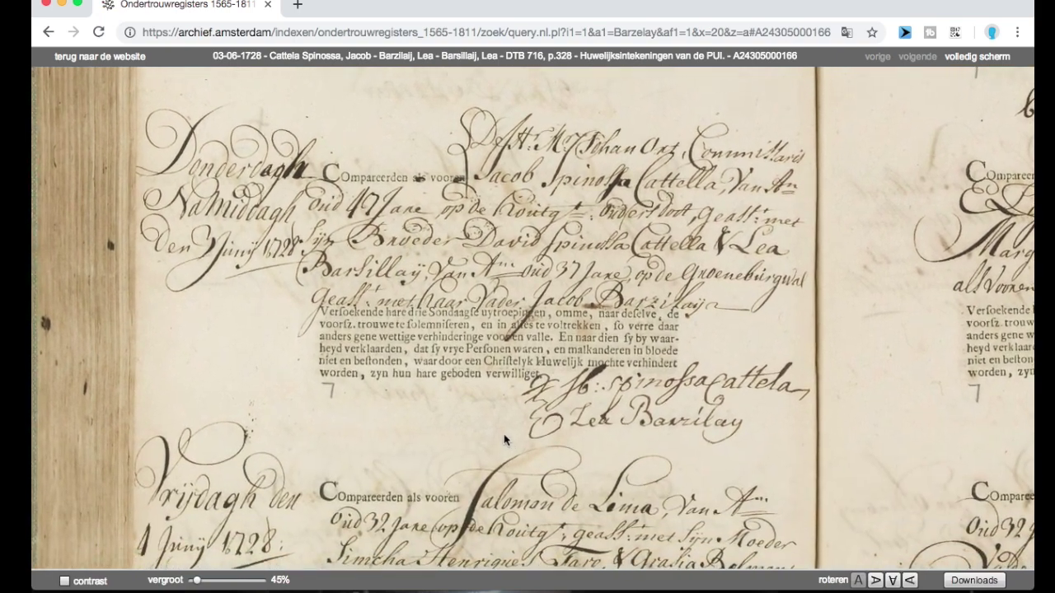
{"action": "scroll", "coordinate": [482, 388], "scroll_direction": "up", "scroll_amount": 1}
{"action": "scroll", "coordinate": [481, 388], "scroll_direction": "down", "scroll_amount": 3}
{"action": "scroll", "coordinate": [503, 313], "scroll_direction": "up", "scroll_amount": 2}
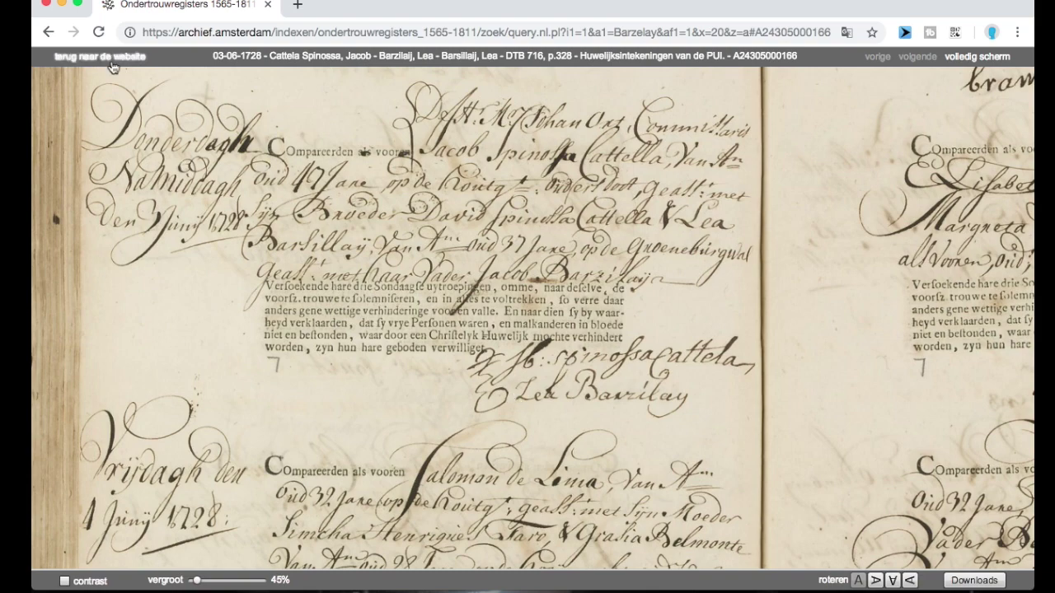
Step: Return from the scan to the search results, clear the last name and turn off its approximate matching (ongeveer)
{"action": "left_click", "coordinate": [113, 66]}
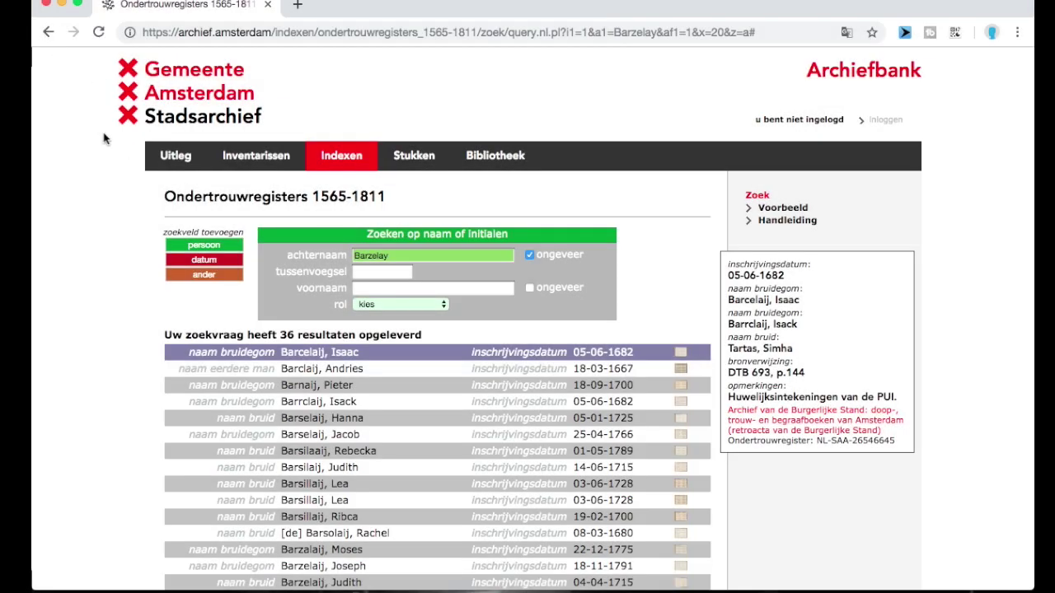
{"action": "left_click", "coordinate": [477, 253]}
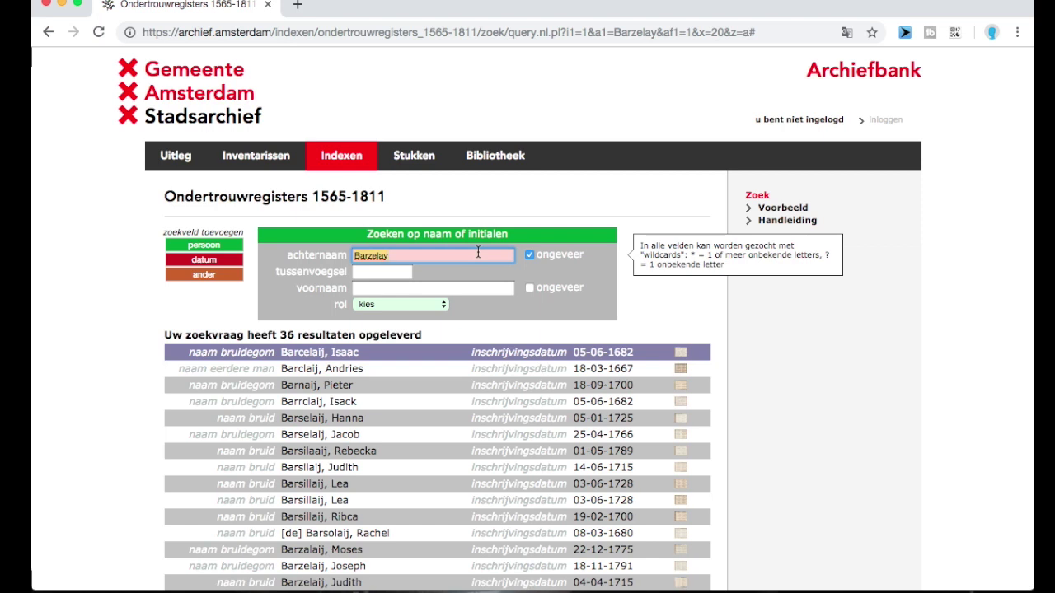
{"action": "key", "text": "BackSpace"}
{"action": "left_click", "coordinate": [528, 254]}
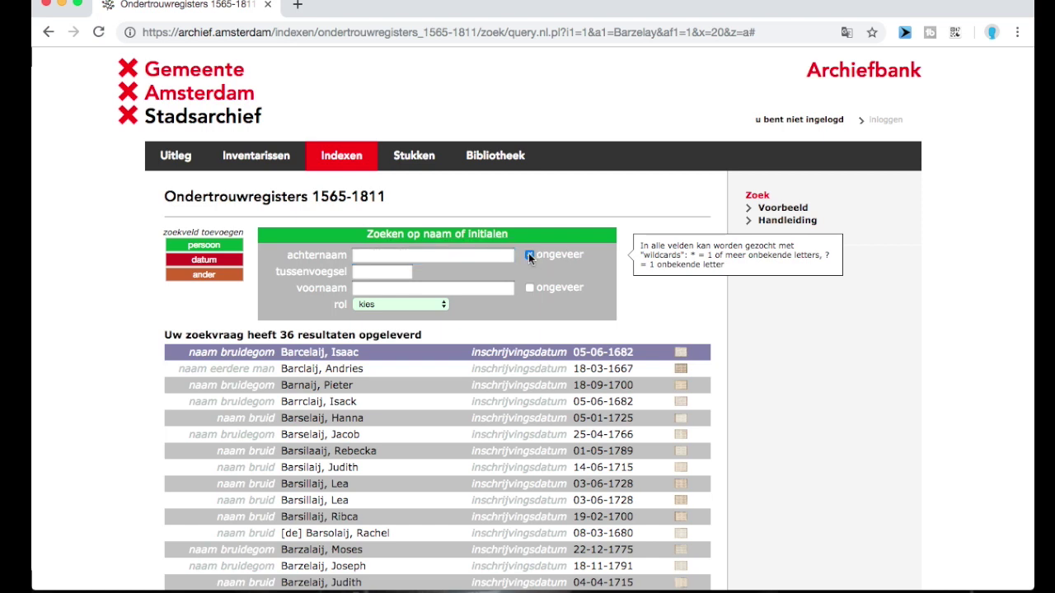
Step: Search the marriage banns for a common two-word last name with approximate matching (ongeveer) and show the full results
{"action": "left_click", "coordinate": [450, 257]}
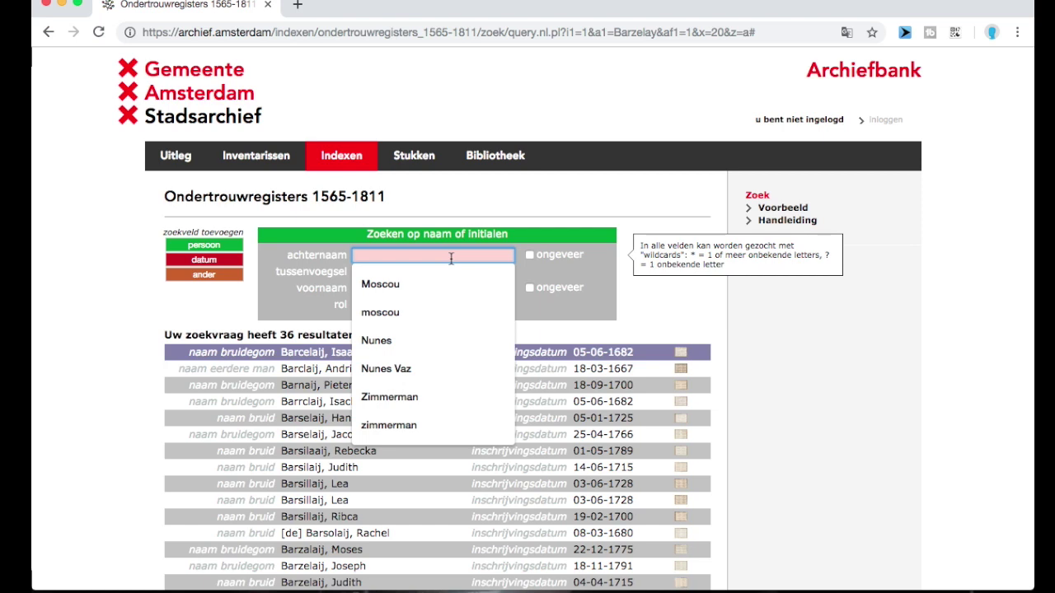
{"action": "type", "text": "De Jonh"}
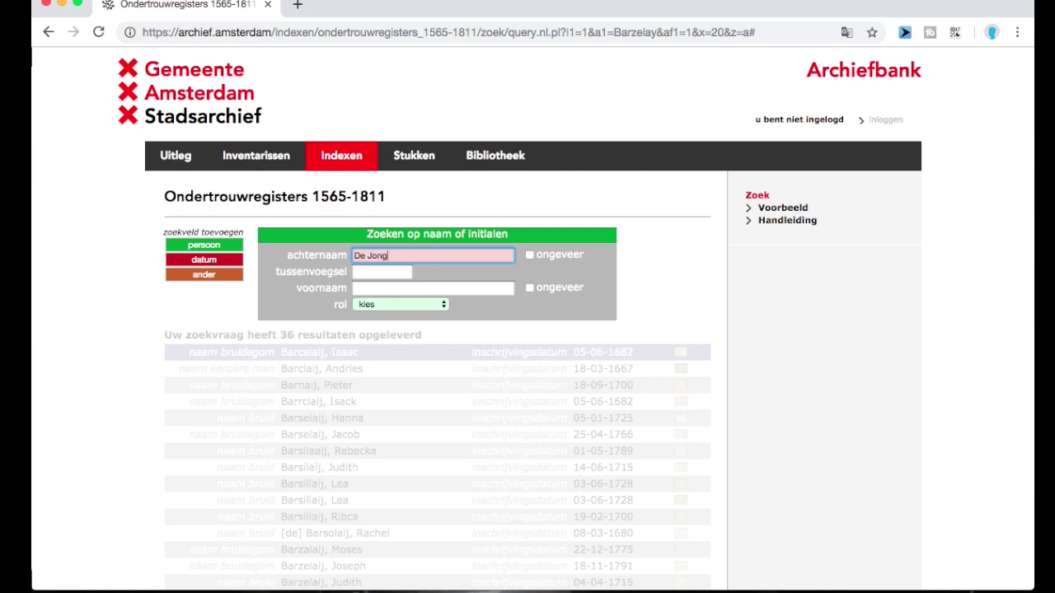
{"action": "left_click", "coordinate": [529, 255]}
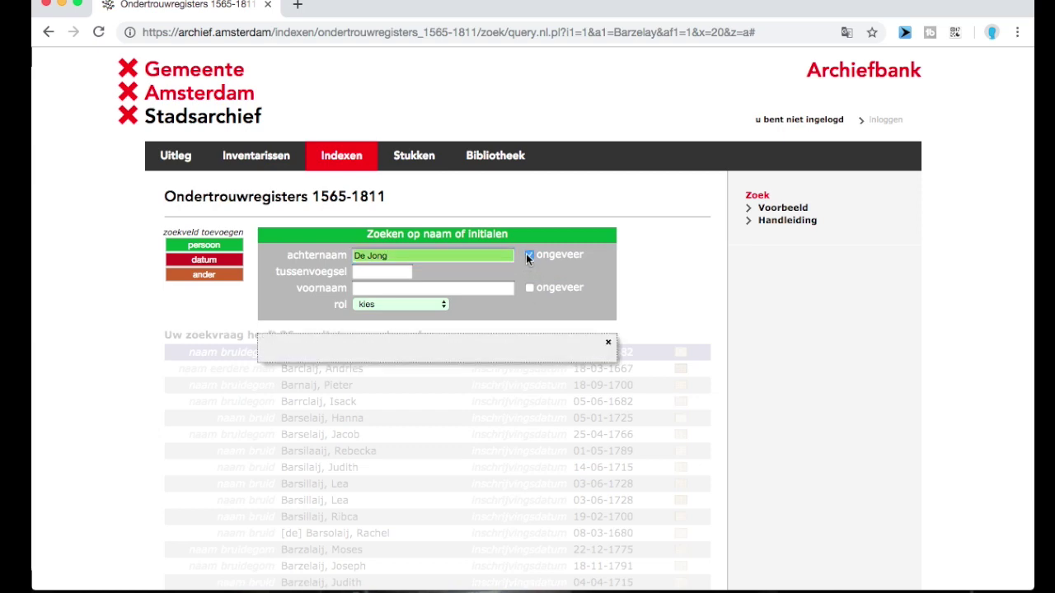
{"action": "scroll", "coordinate": [486, 325], "scroll_direction": "down", "scroll_amount": 2}
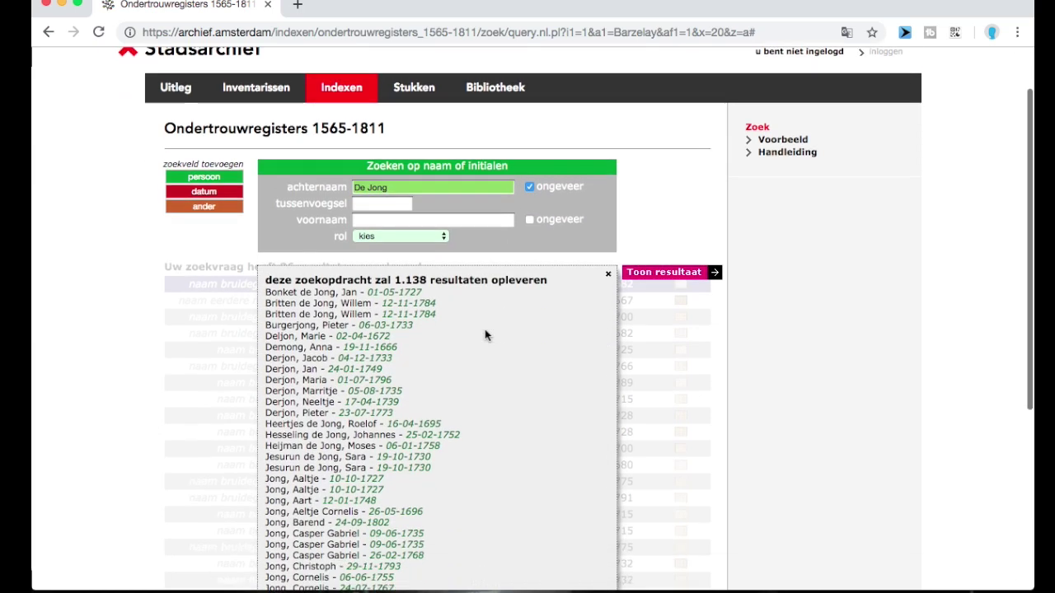
{"action": "scroll", "coordinate": [484, 329], "scroll_direction": "down", "scroll_amount": 3}
{"action": "scroll", "coordinate": [485, 329], "scroll_direction": "up", "scroll_amount": 5}
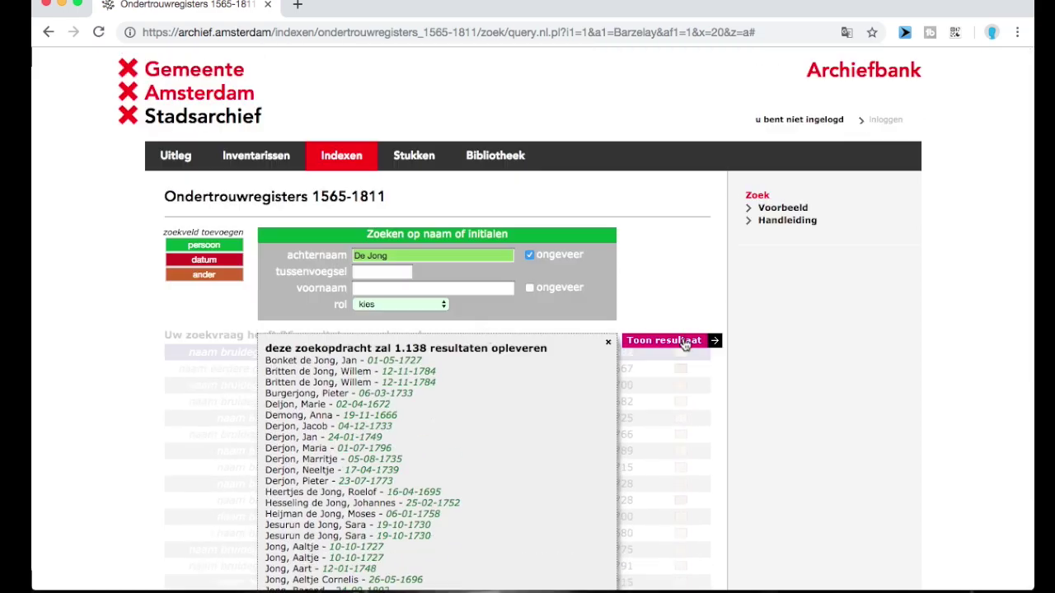
{"action": "left_click", "coordinate": [684, 341]}
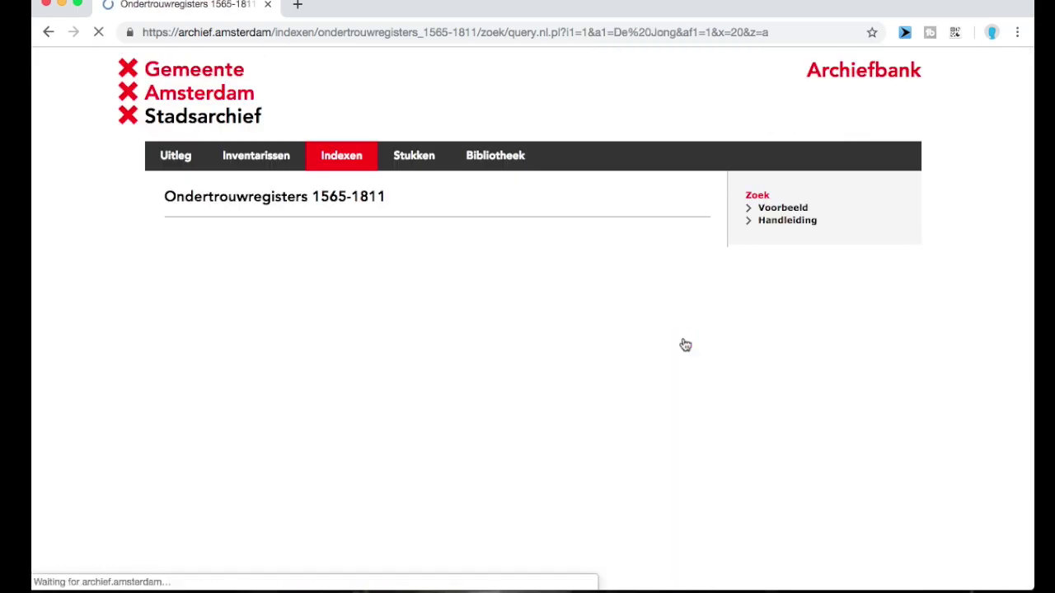
Step: Check the length of the result list and narrow the search by adding a first name (voornaam)
{"action": "scroll", "coordinate": [552, 371], "scroll_direction": "down", "scroll_amount": 10}
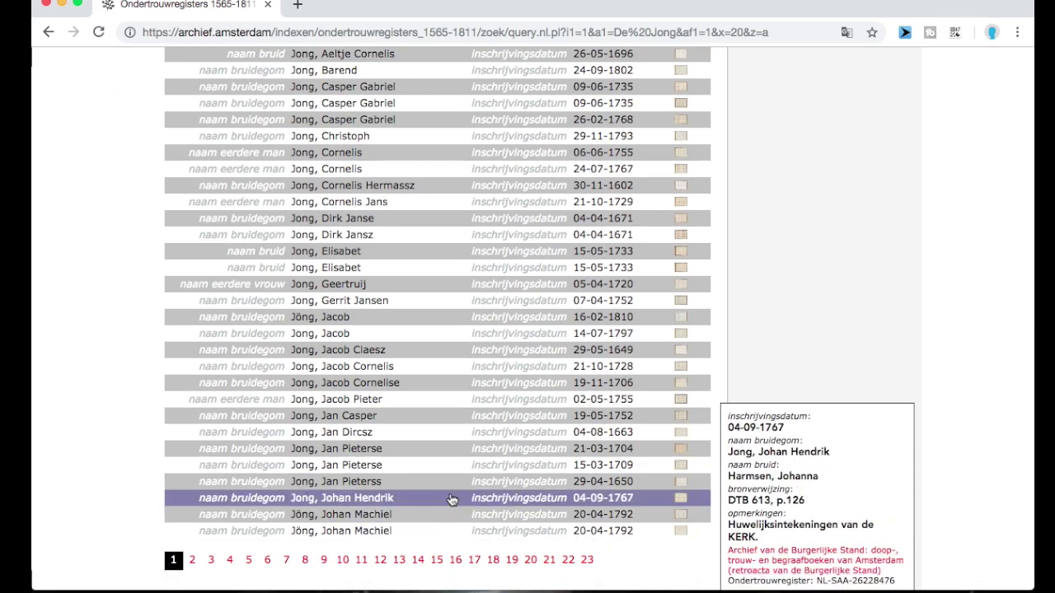
{"action": "scroll", "coordinate": [454, 501], "scroll_direction": "up", "scroll_amount": 10}
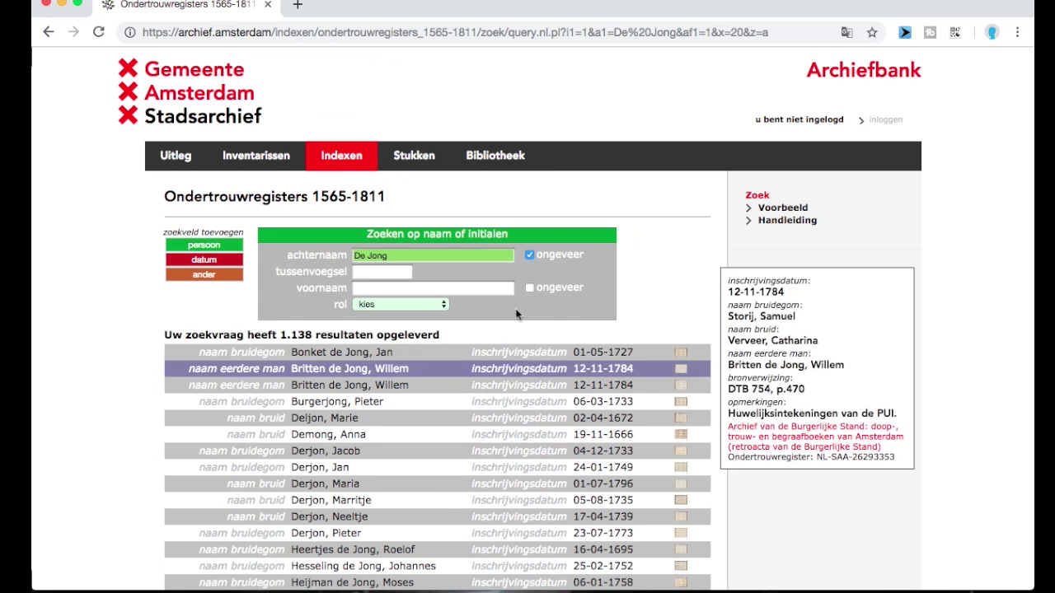
{"action": "left_click", "coordinate": [477, 286]}
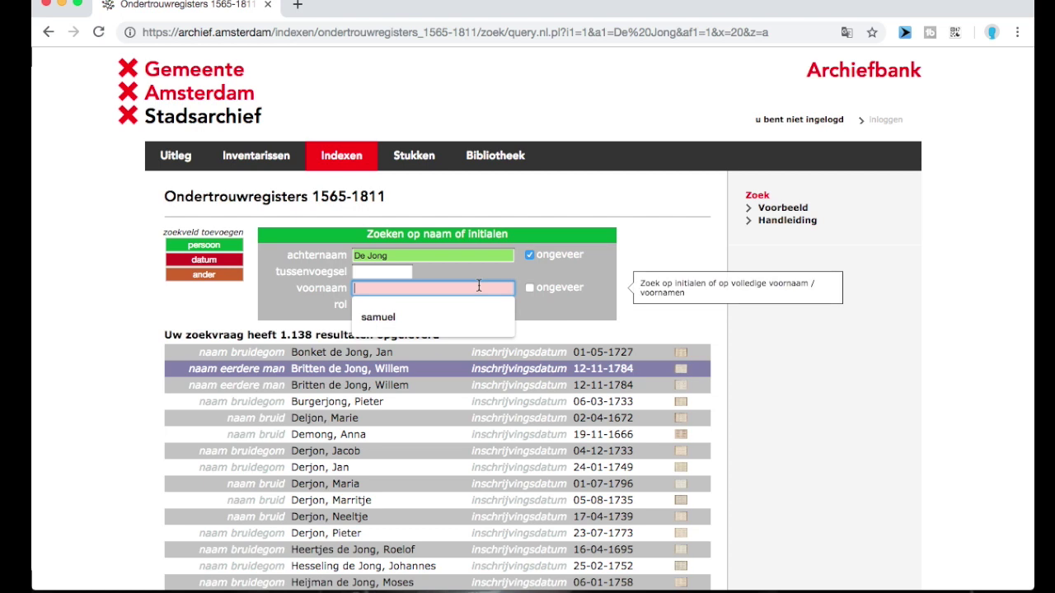
{"action": "type", "text": "Jacob"}
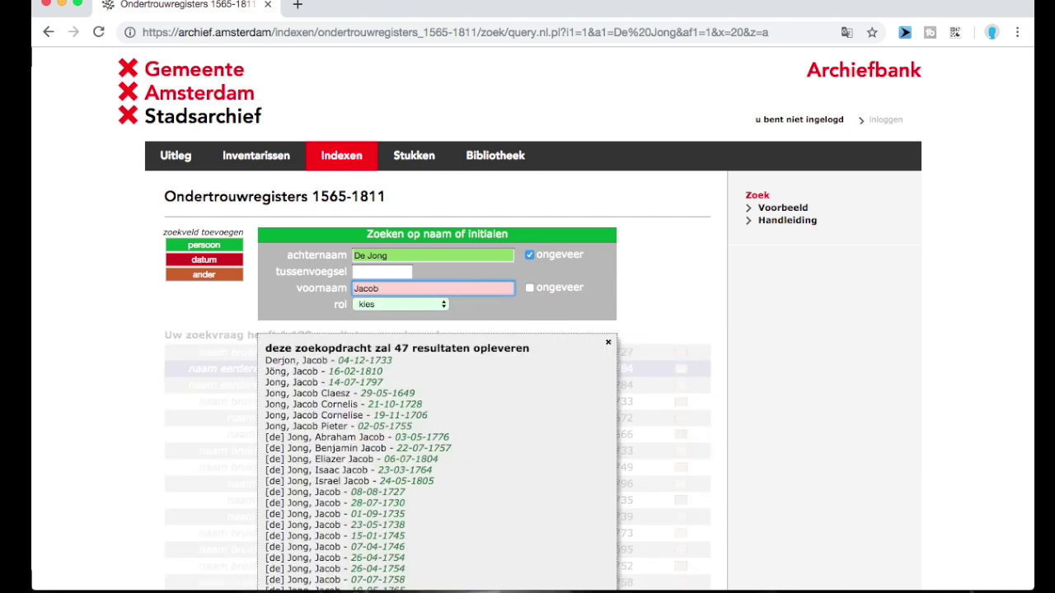
Step: Show and review the full results of the narrowed search, and turn on approximate matching (ongeveer) for the first name
{"action": "scroll", "coordinate": [606, 423], "scroll_direction": "down", "scroll_amount": 3}
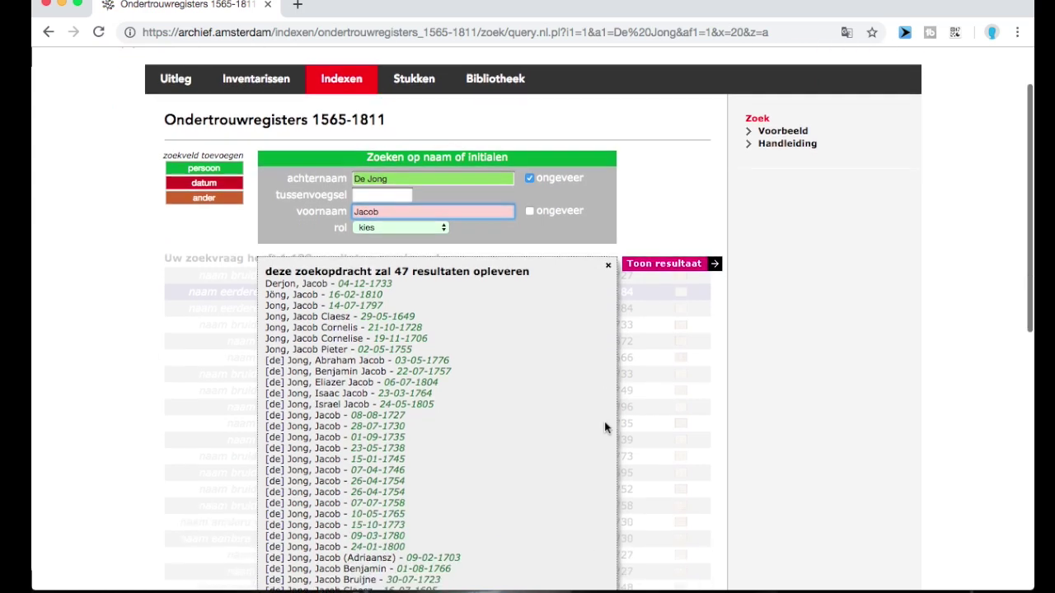
{"action": "left_click", "coordinate": [682, 231]}
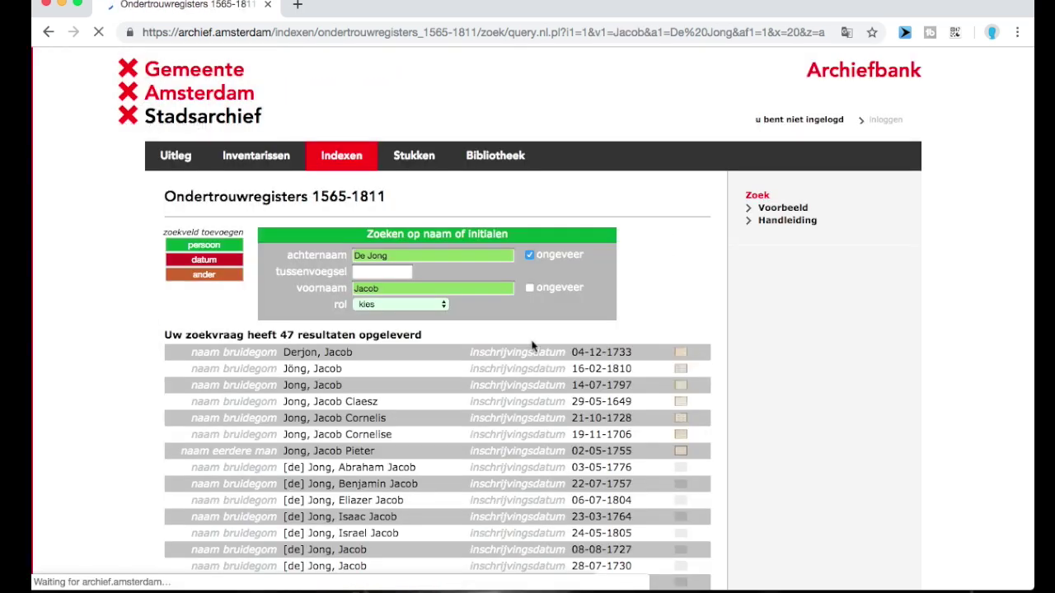
{"action": "scroll", "coordinate": [533, 348], "scroll_direction": "down", "scroll_amount": 3}
{"action": "scroll", "coordinate": [533, 348], "scroll_direction": "down", "scroll_amount": 8}
{"action": "scroll", "coordinate": [533, 347], "scroll_direction": "up", "scroll_amount": 5}
{"action": "scroll", "coordinate": [534, 348], "scroll_direction": "up", "scroll_amount": 5}
{"action": "left_click", "coordinate": [529, 287]}
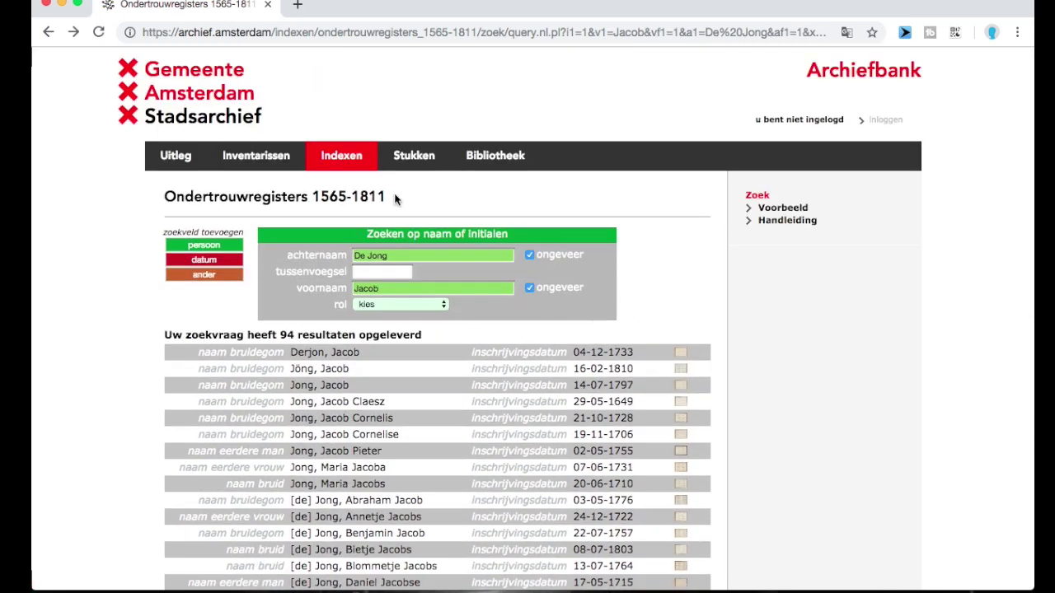
Step: Return to the overview of all indexes (Indexen) and translate the page into English
{"action": "left_click", "coordinate": [342, 159]}
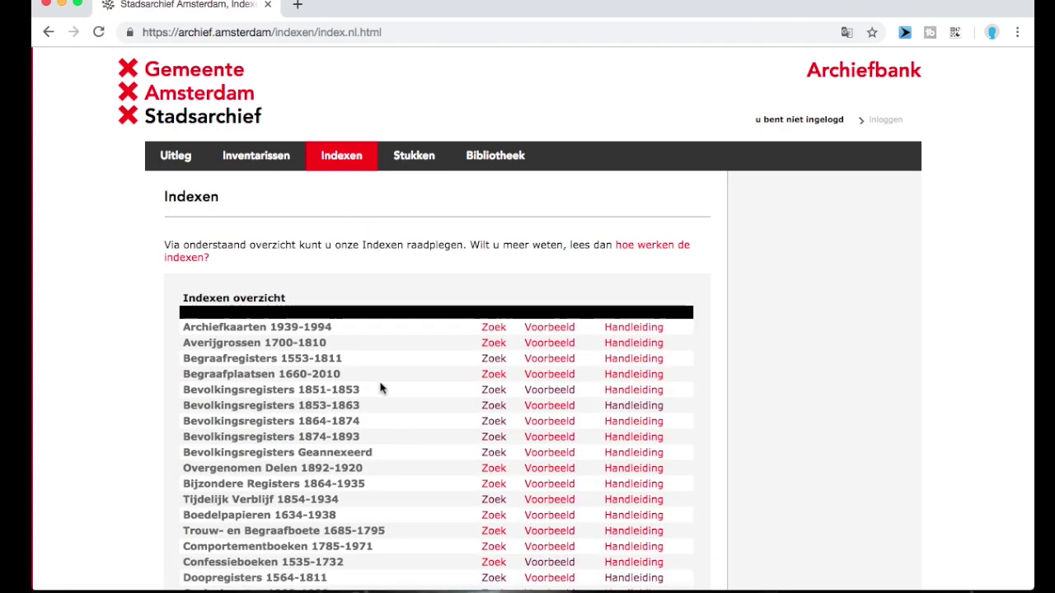
{"action": "scroll", "coordinate": [380, 388], "scroll_direction": "down", "scroll_amount": 3}
{"action": "scroll", "coordinate": [381, 388], "scroll_direction": "down", "scroll_amount": 6}
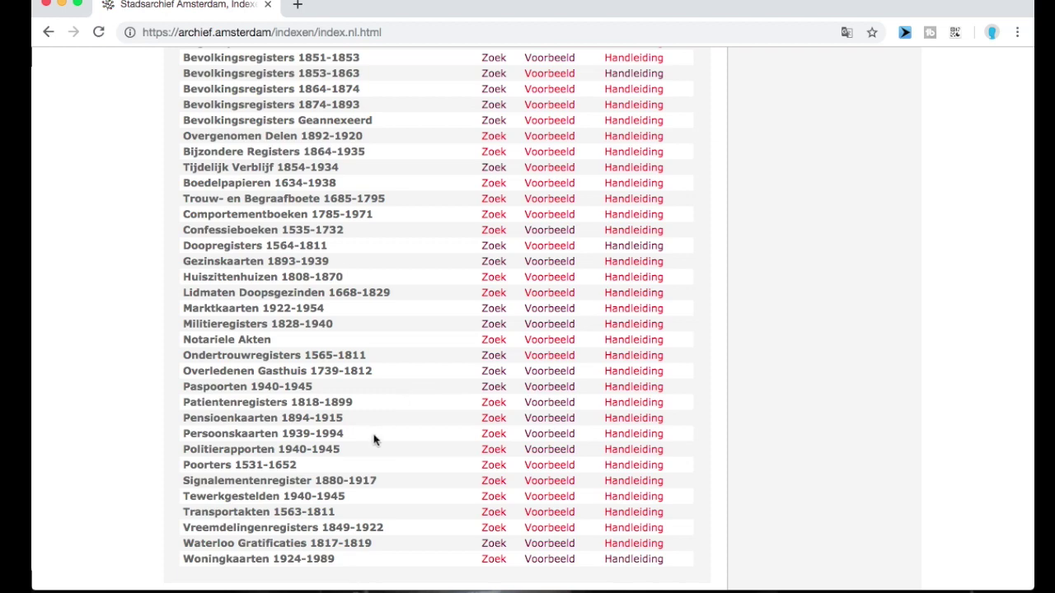
{"action": "scroll", "coordinate": [363, 492], "scroll_direction": "up", "scroll_amount": 2}
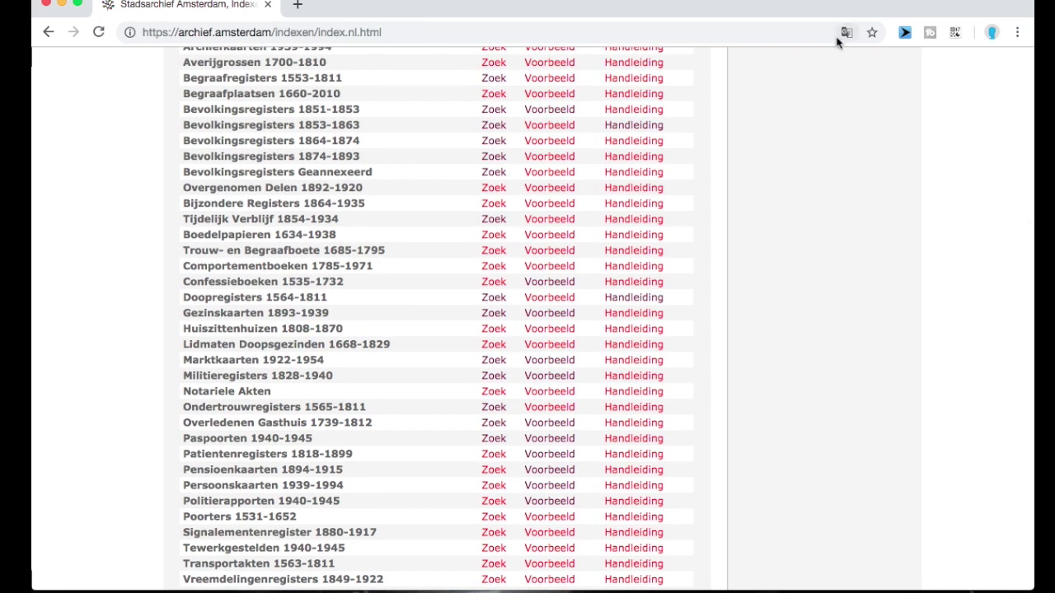
{"action": "left_click", "coordinate": [849, 32]}
{"action": "left_click", "coordinate": [840, 125]}
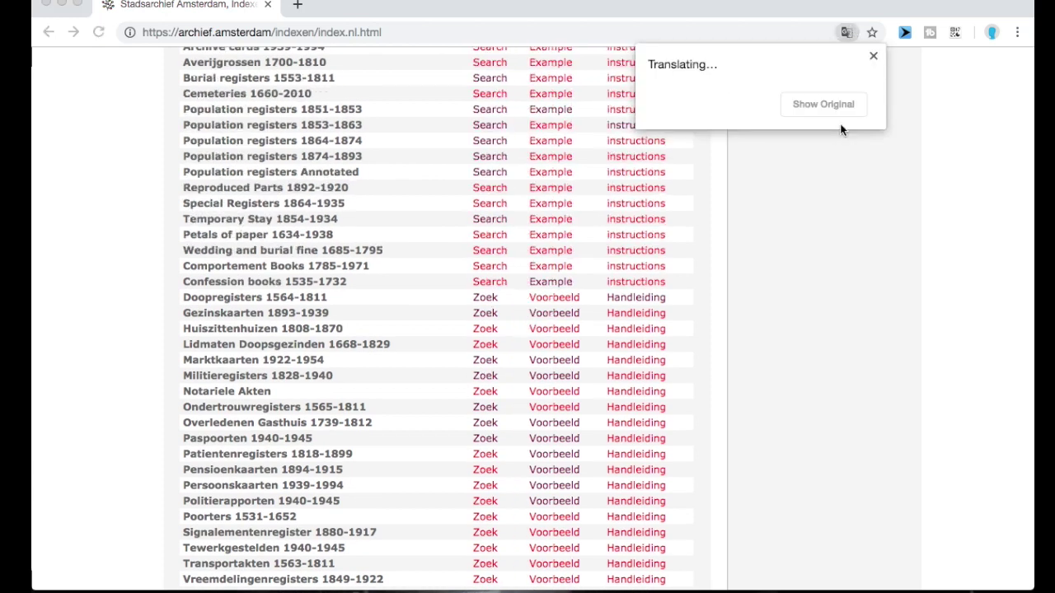
Step: Read through the translated list of indexes and restore the page's original Dutch text
{"action": "scroll", "coordinate": [405, 179], "scroll_direction": "down", "scroll_amount": 2}
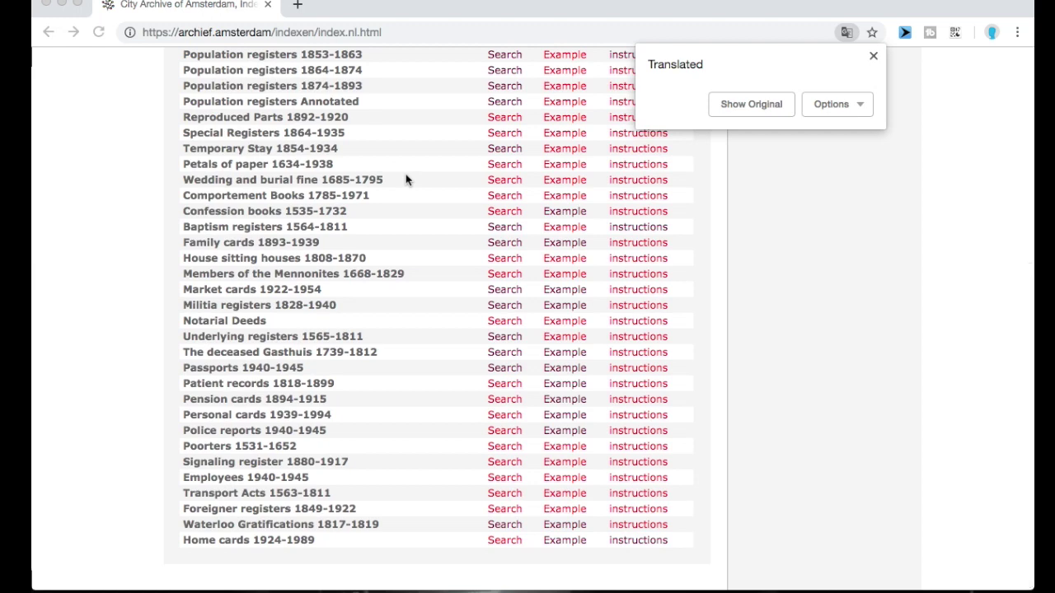
{"action": "scroll", "coordinate": [406, 180], "scroll_direction": "up", "scroll_amount": 5}
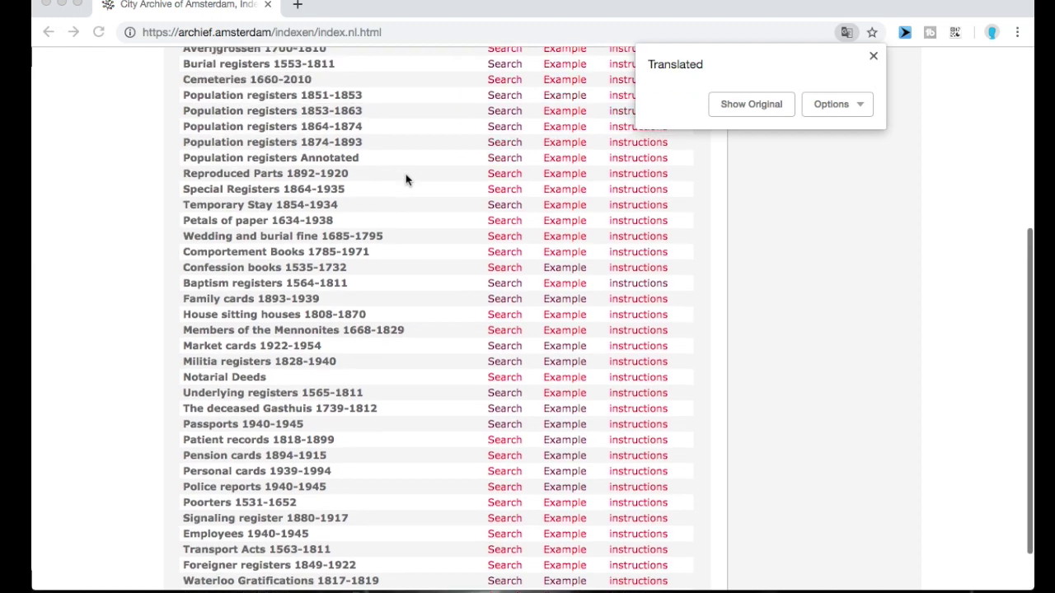
{"action": "scroll", "coordinate": [405, 180], "scroll_direction": "down", "scroll_amount": 5}
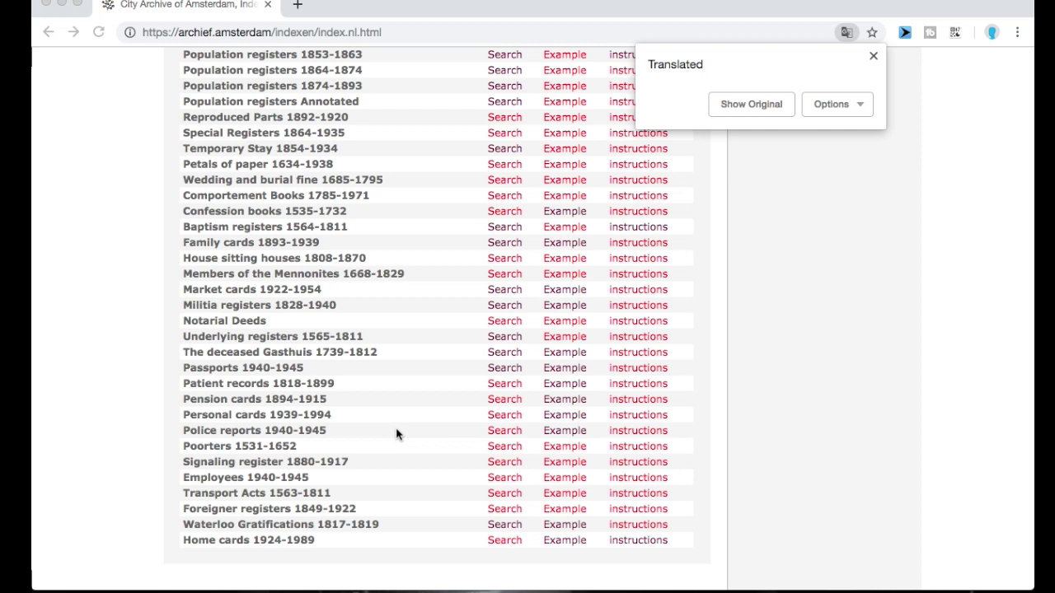
{"action": "scroll", "coordinate": [396, 434], "scroll_direction": "up", "scroll_amount": 3}
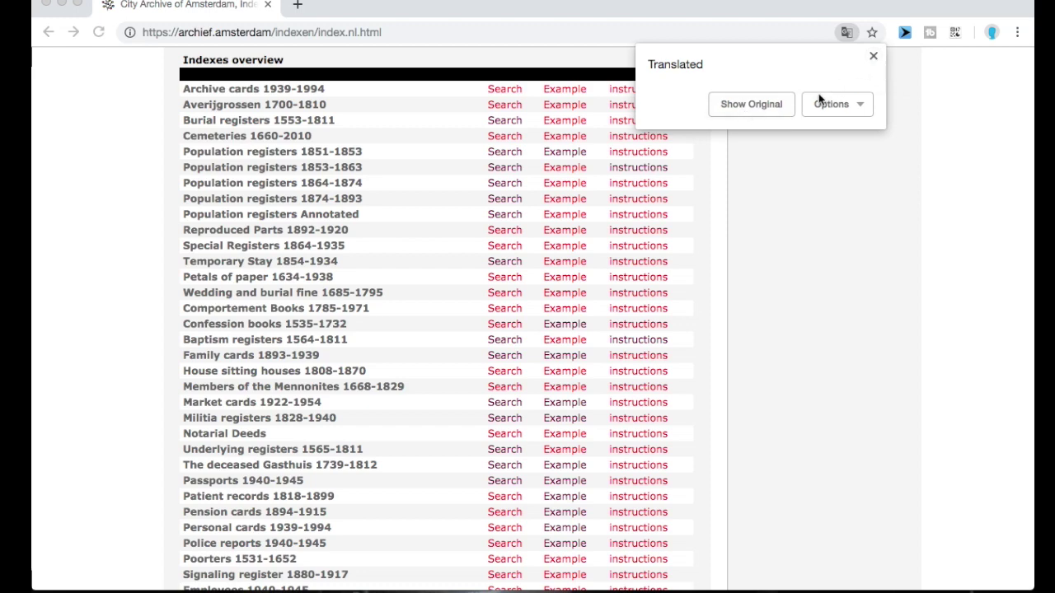
{"action": "left_click", "coordinate": [761, 112]}
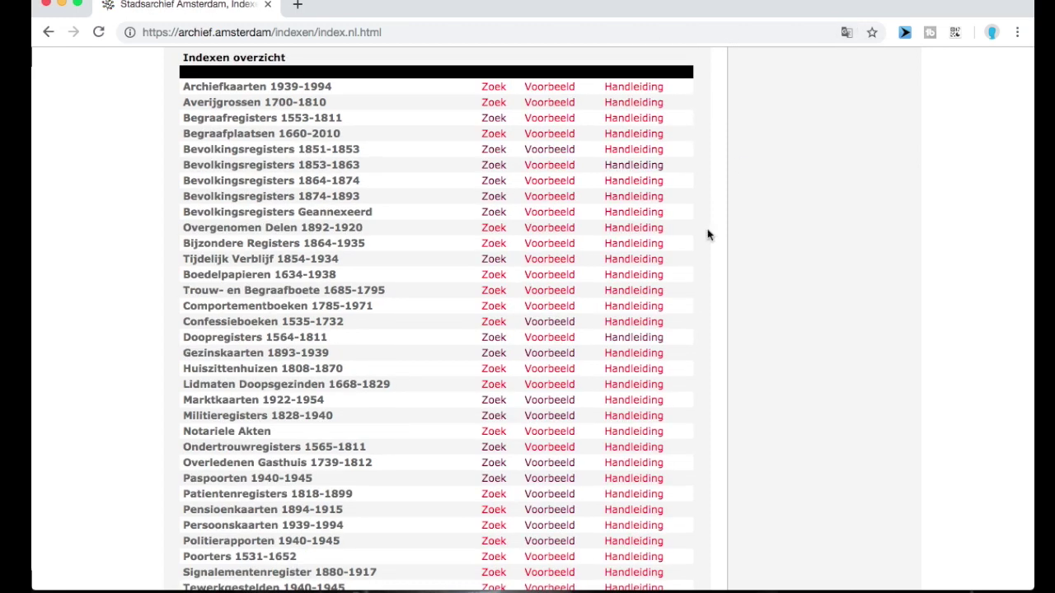
Step: Open the archive inventories (Inventarissen) and bring the columns of the letter A list into view
{"action": "scroll", "coordinate": [708, 236], "scroll_direction": "up", "scroll_amount": 5}
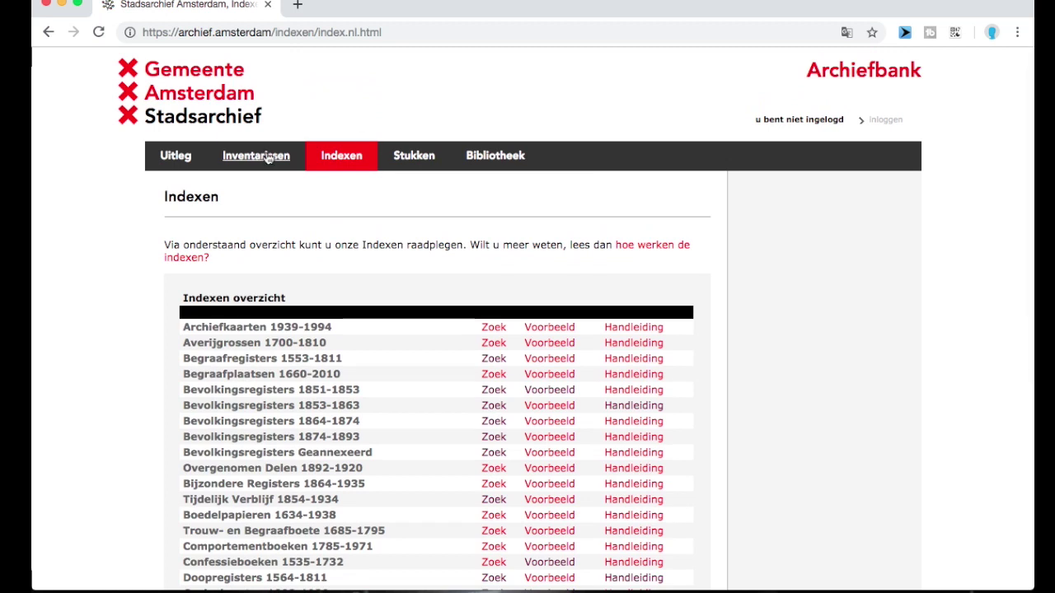
{"action": "left_click", "coordinate": [254, 165]}
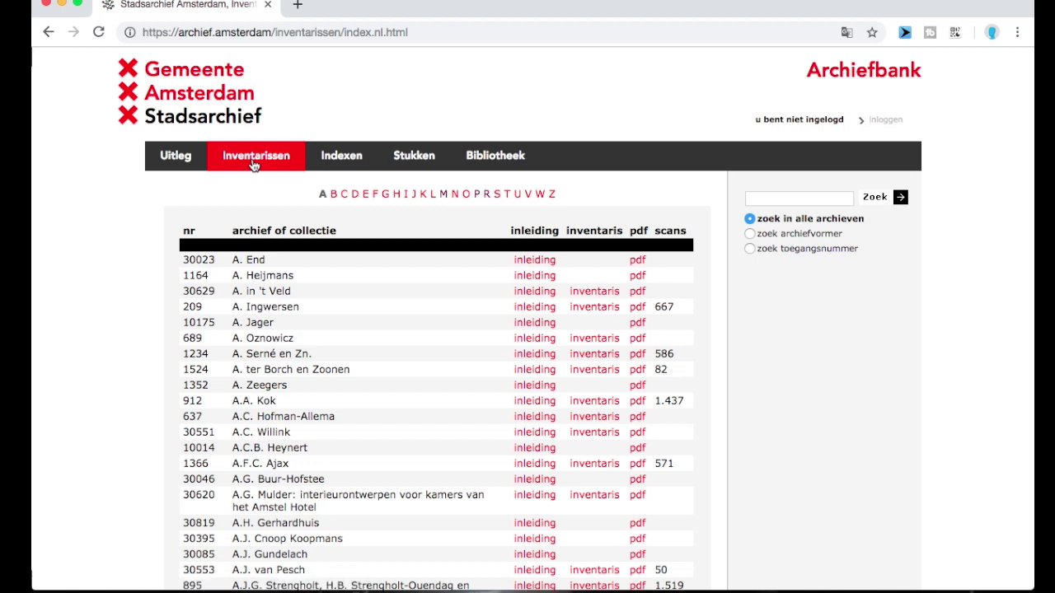
{"action": "scroll", "coordinate": [254, 164], "scroll_direction": "down", "scroll_amount": 2}
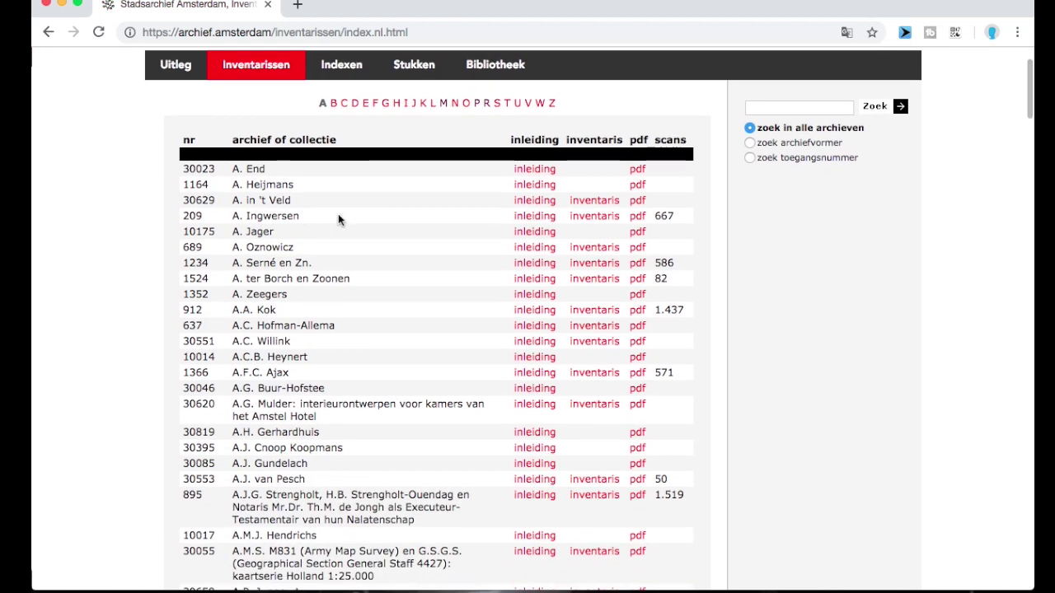
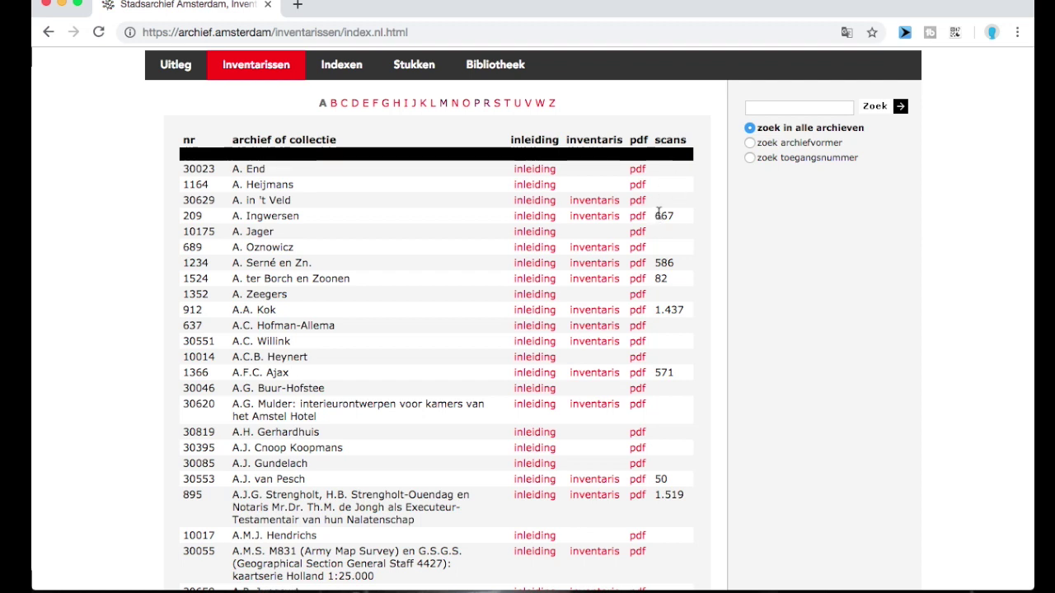
Step: Examine the scans column for the archives and collections under letter A, through to the end of the list
{"action": "scroll", "coordinate": [659, 215], "scroll_direction": "down", "scroll_amount": 5}
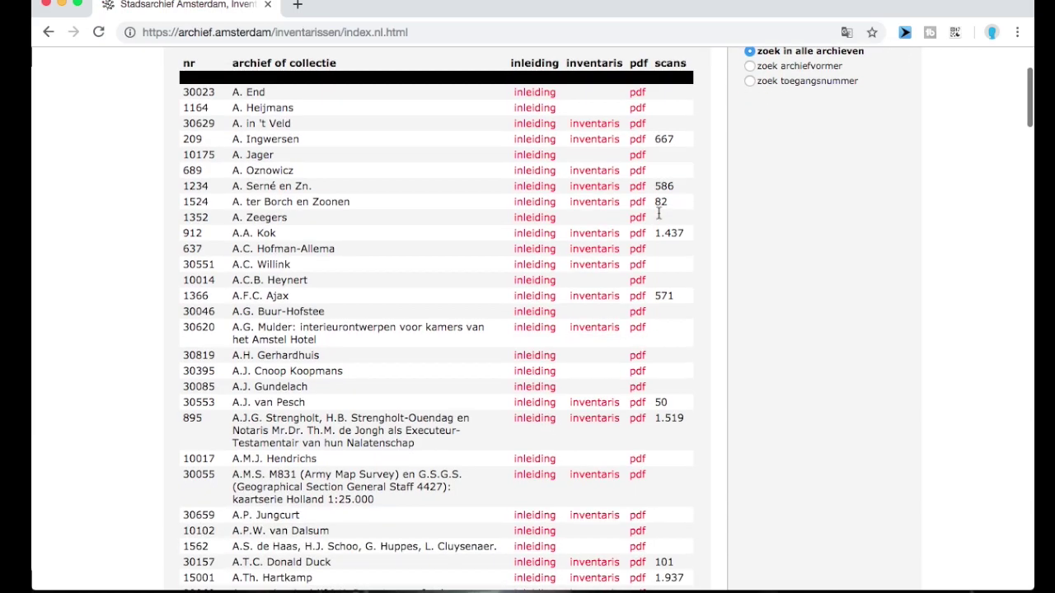
{"action": "scroll", "coordinate": [673, 183], "scroll_direction": "down", "scroll_amount": 9}
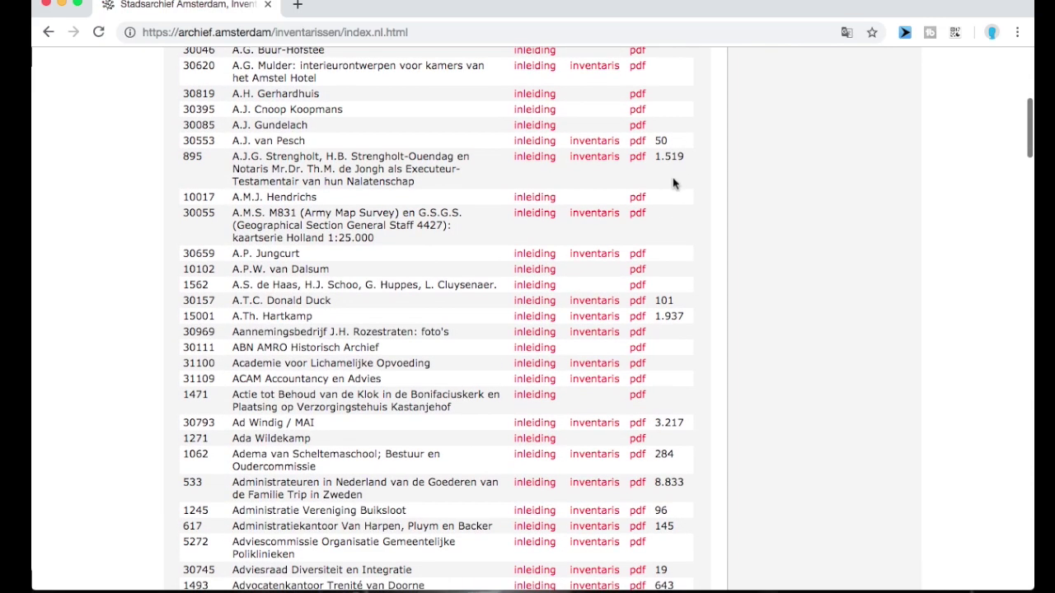
{"action": "scroll", "coordinate": [674, 183], "scroll_direction": "up", "scroll_amount": 14}
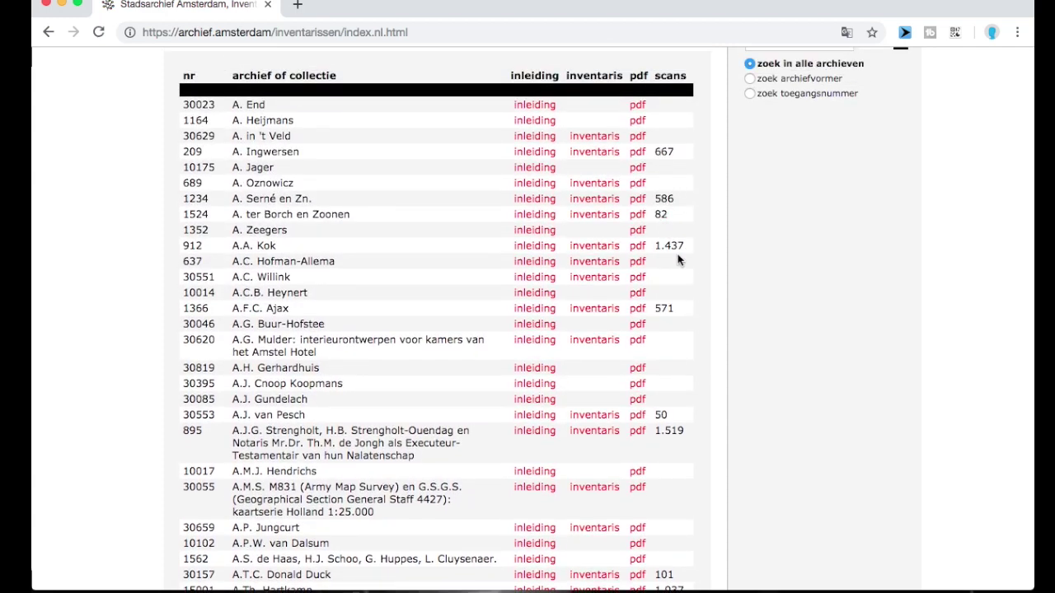
{"action": "scroll", "coordinate": [678, 280], "scroll_direction": "down", "scroll_amount": 15}
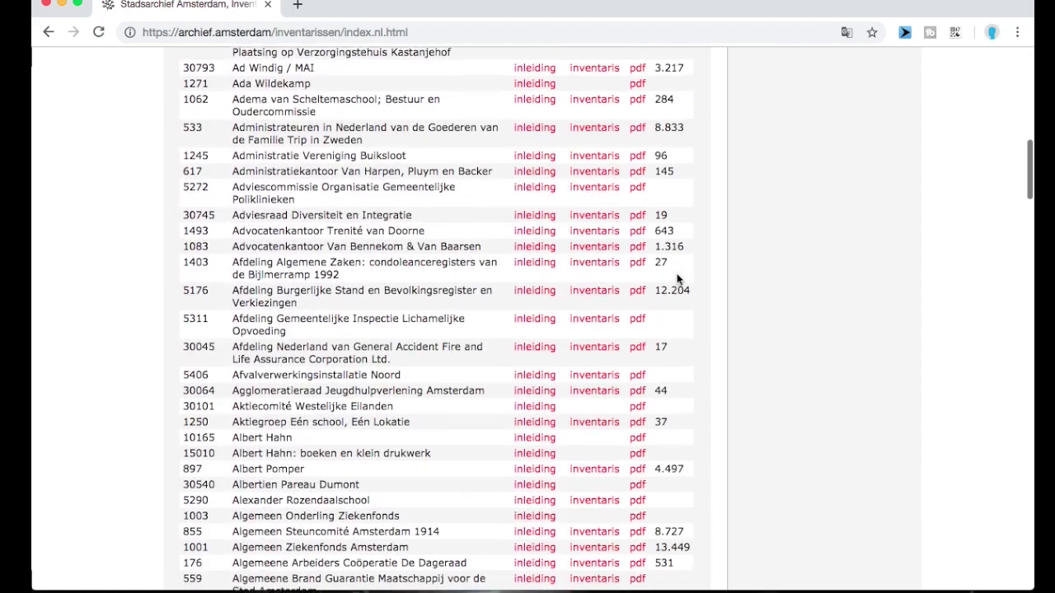
{"action": "scroll", "coordinate": [677, 280], "scroll_direction": "down", "scroll_amount": 2}
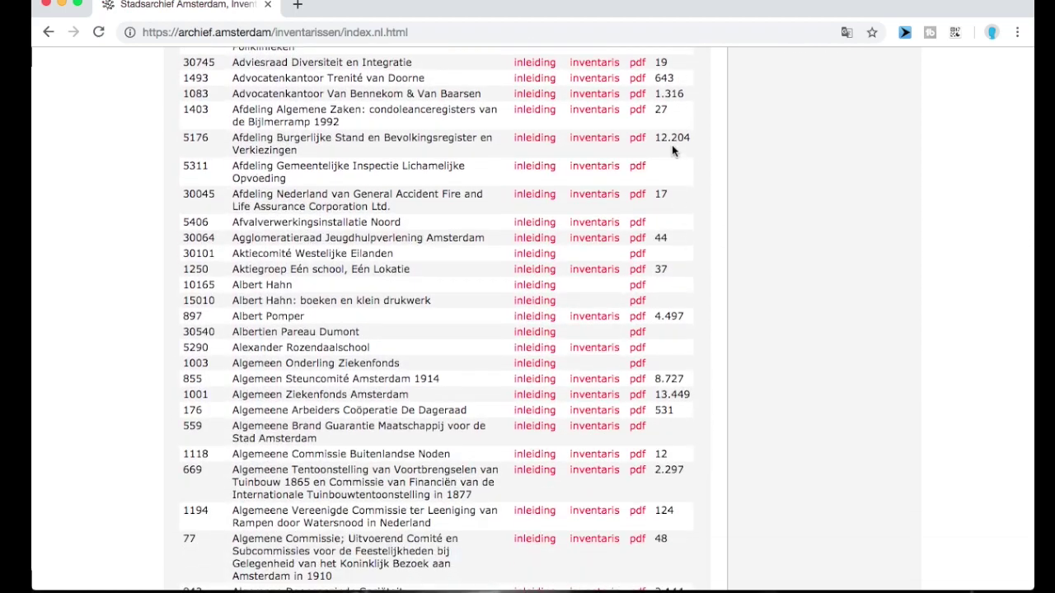
{"action": "scroll", "coordinate": [698, 403], "scroll_direction": "down", "scroll_amount": 1}
{"action": "scroll", "coordinate": [698, 419], "scroll_direction": "down", "scroll_amount": 5}
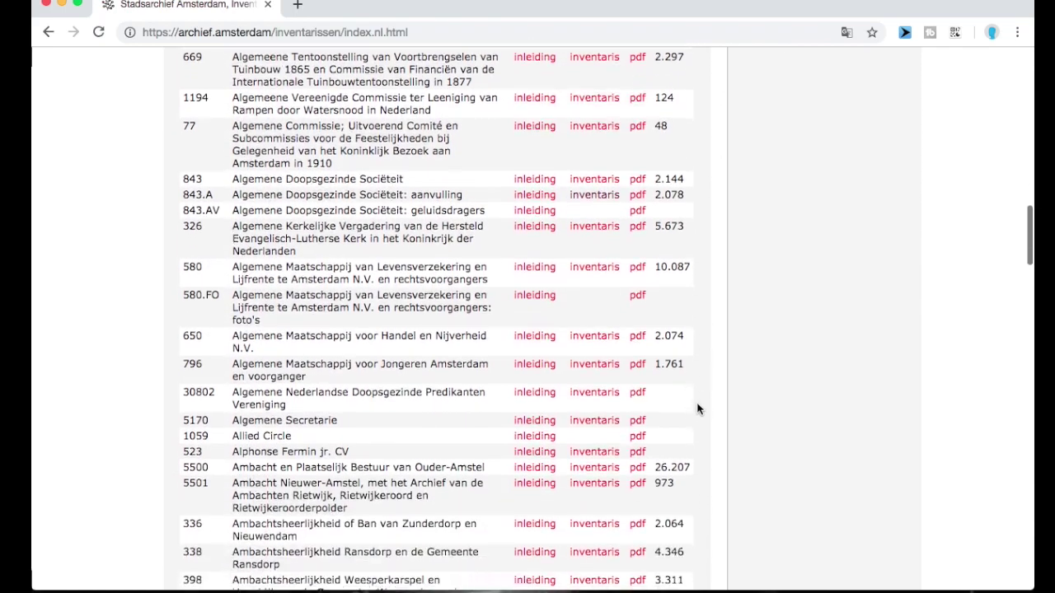
{"action": "scroll", "coordinate": [701, 401], "scroll_direction": "down", "scroll_amount": 2}
{"action": "scroll", "coordinate": [692, 330], "scroll_direction": "down", "scroll_amount": 10}
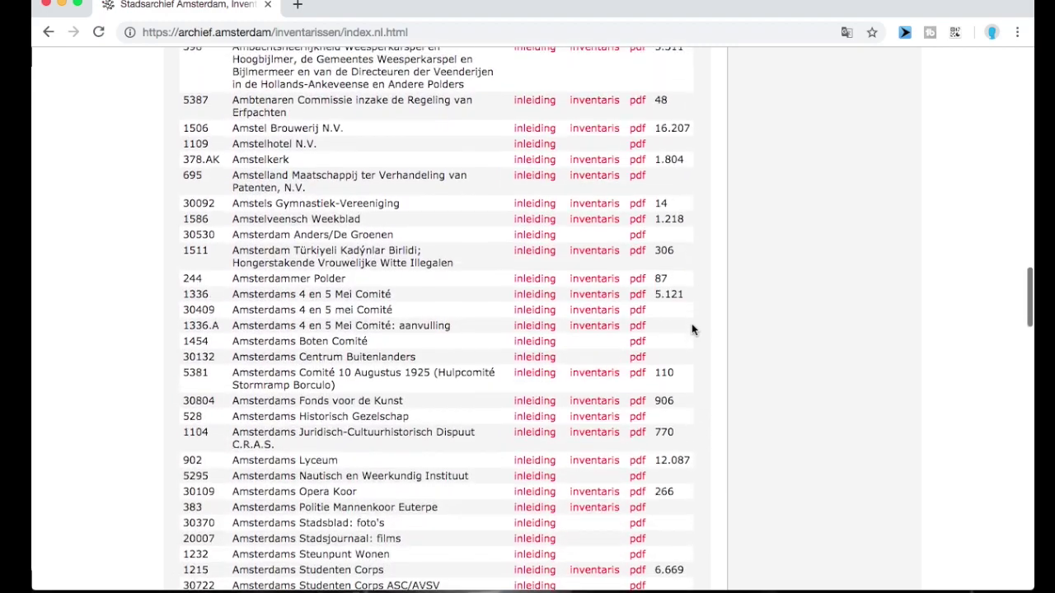
{"action": "scroll", "coordinate": [692, 330], "scroll_direction": "down", "scroll_amount": 9}
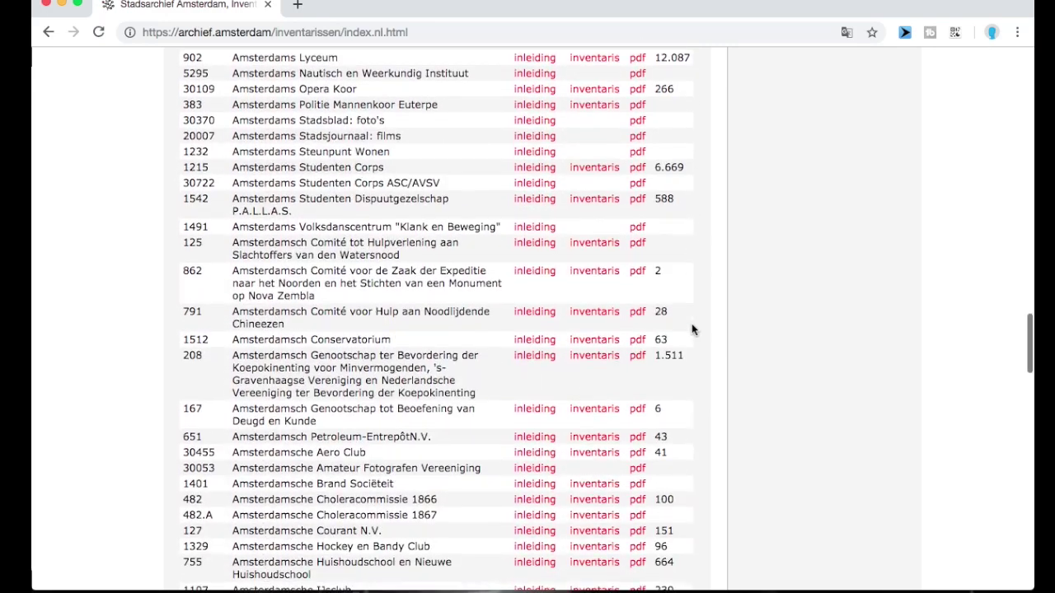
{"action": "scroll", "coordinate": [692, 330], "scroll_direction": "down", "scroll_amount": 20}
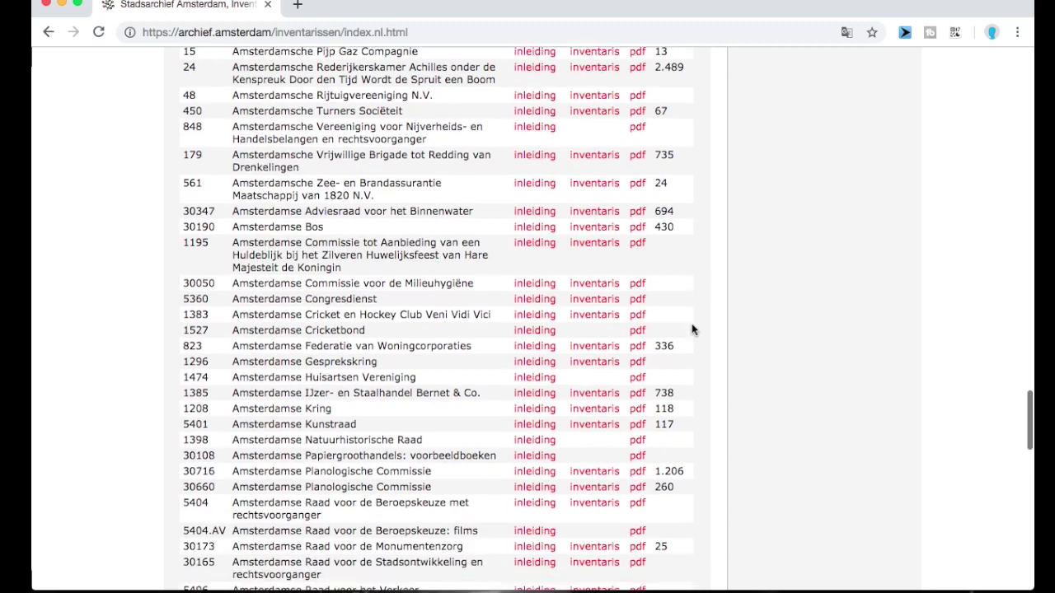
{"action": "scroll", "coordinate": [692, 330], "scroll_direction": "down", "scroll_amount": 5}
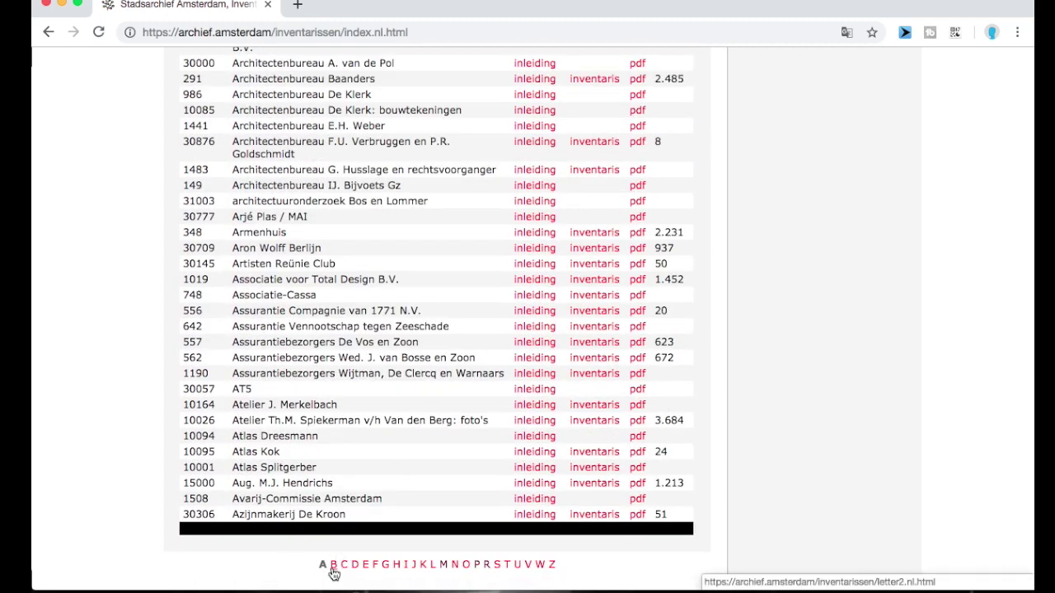
Step: Open the inventories under letter P and locate the Portugees-Israëlietische Gemeente entry, highlighting its name briefly
{"action": "left_click", "coordinate": [476, 567]}
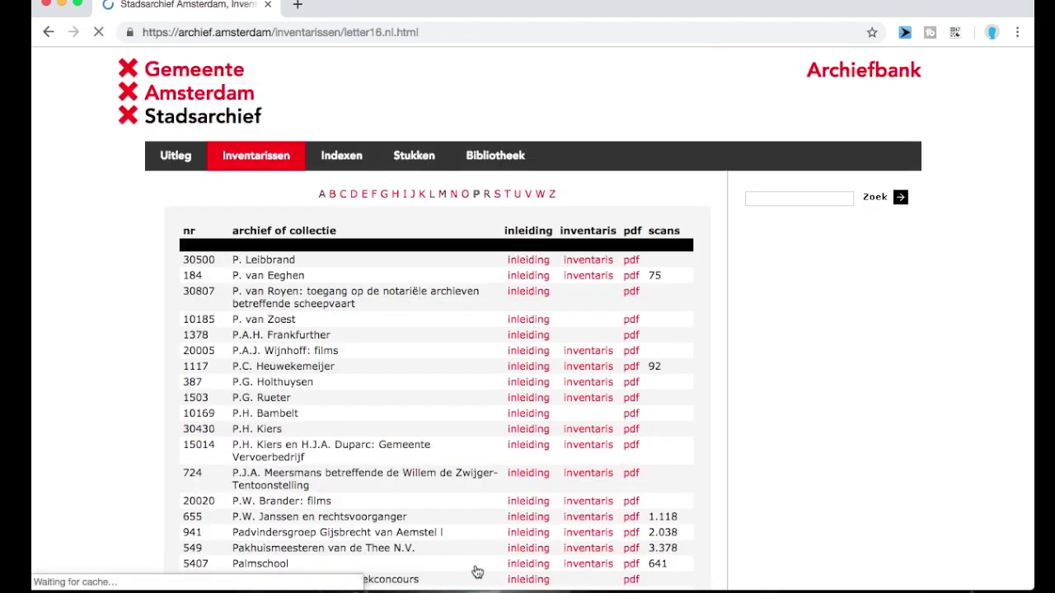
{"action": "scroll", "coordinate": [596, 389], "scroll_direction": "down", "scroll_amount": 10}
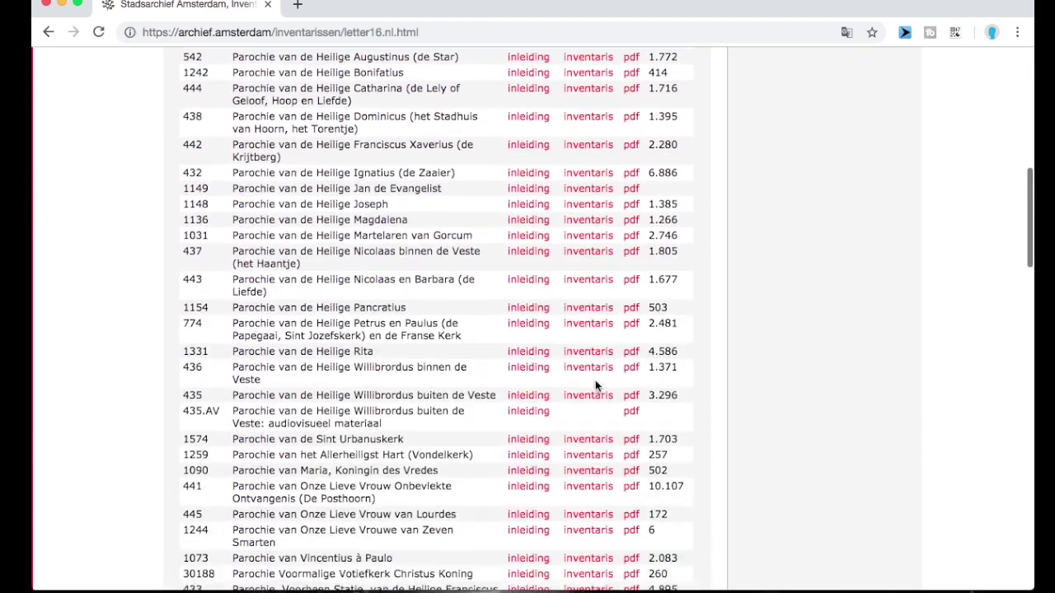
{"action": "scroll", "coordinate": [595, 385], "scroll_direction": "down", "scroll_amount": 10}
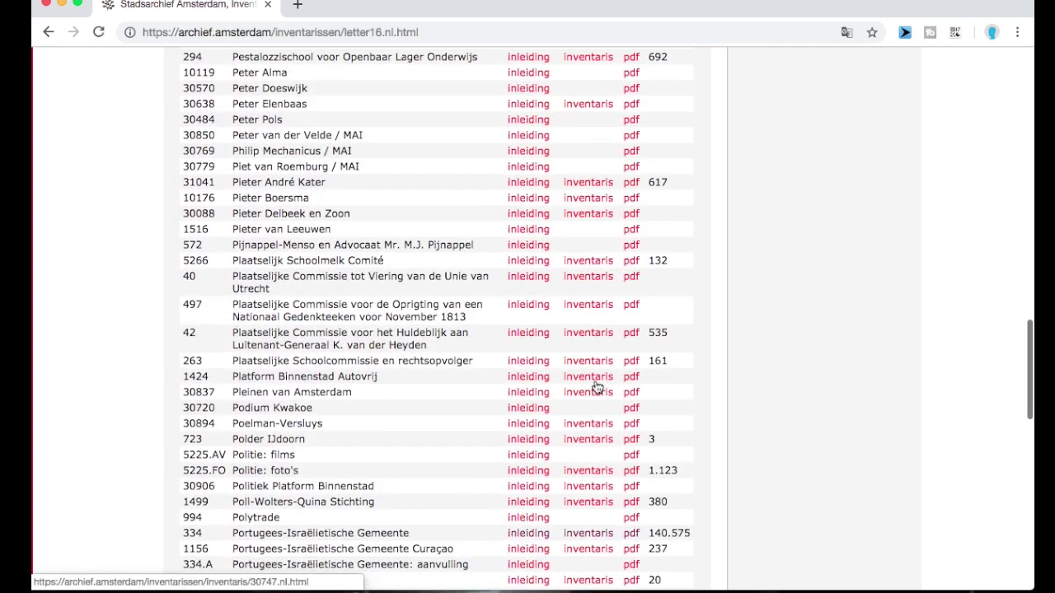
{"action": "scroll", "coordinate": [596, 387], "scroll_direction": "down", "scroll_amount": 1}
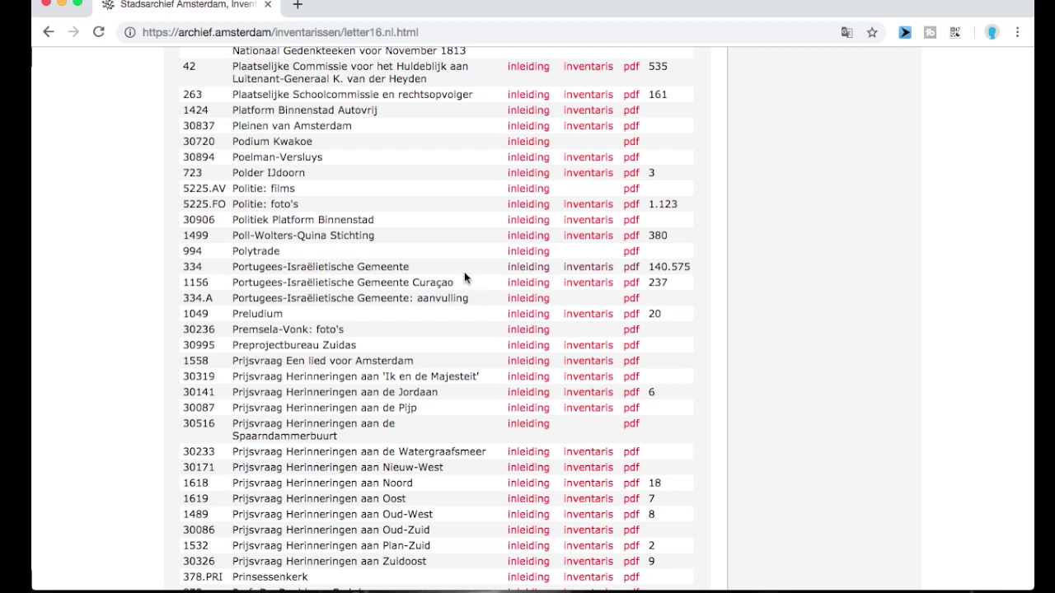
{"action": "left_click_drag", "start_coordinate": [415, 276], "coordinate": [232, 272]}
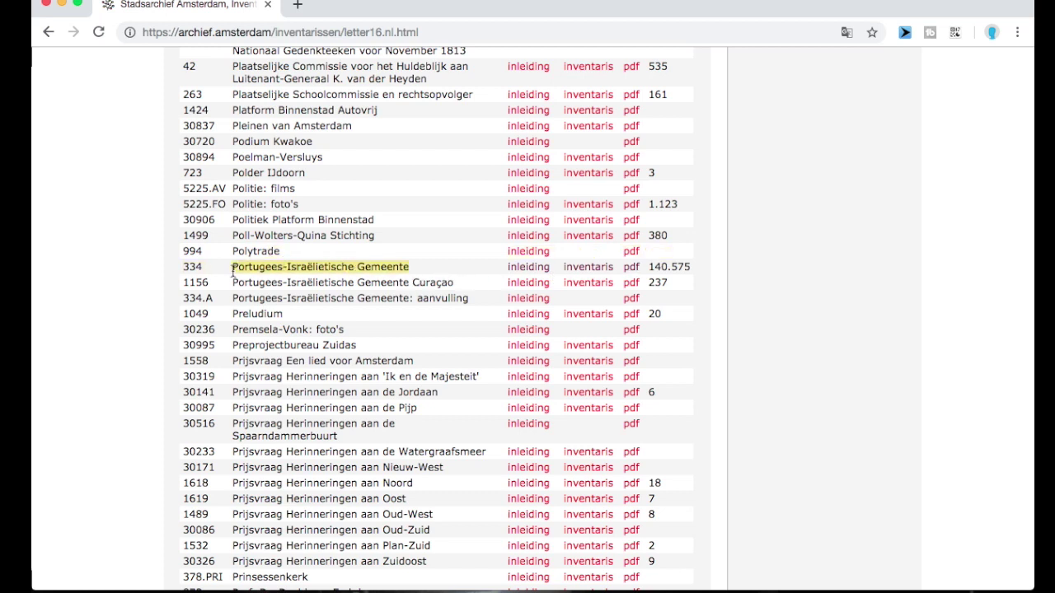
{"action": "left_click", "coordinate": [360, 265]}
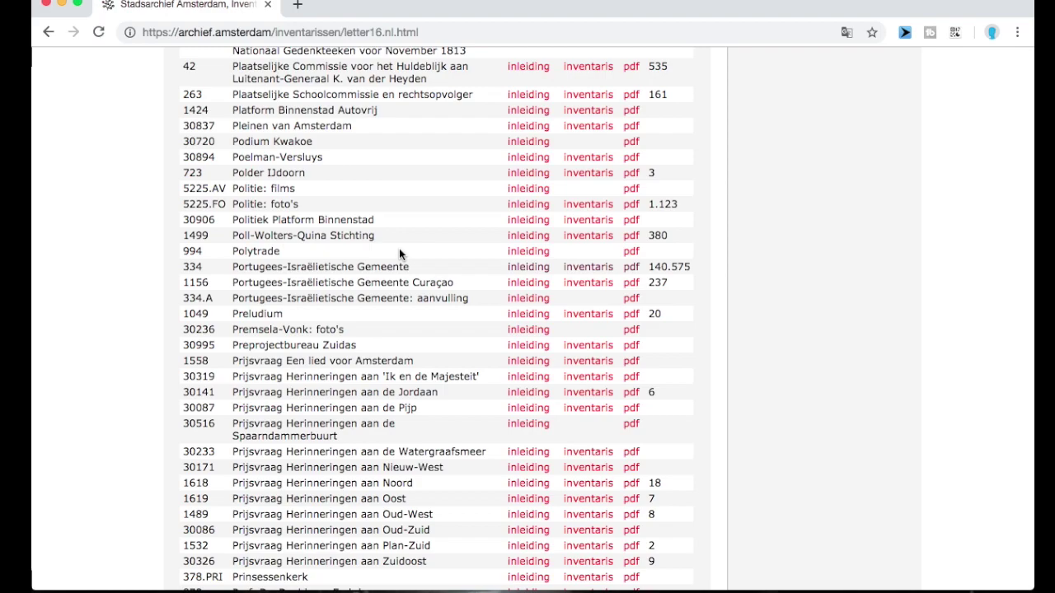
Step: Translate the letter P inventories page into English to read its search options, and restore the original Dutch text
{"action": "scroll", "coordinate": [399, 249], "scroll_direction": "up", "scroll_amount": 15}
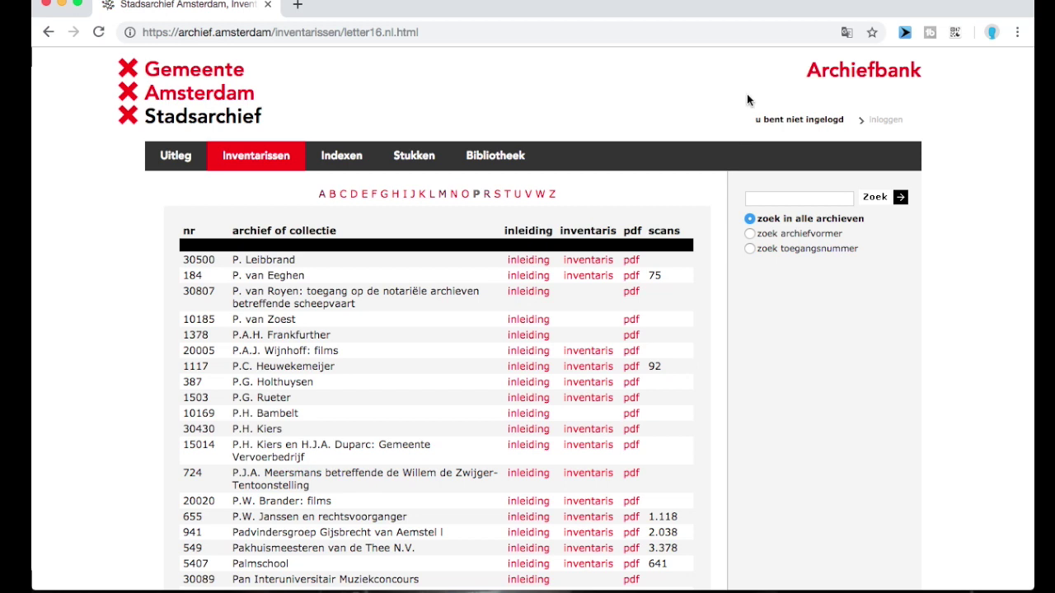
{"action": "left_click", "coordinate": [845, 32]}
{"action": "left_click", "coordinate": [837, 126]}
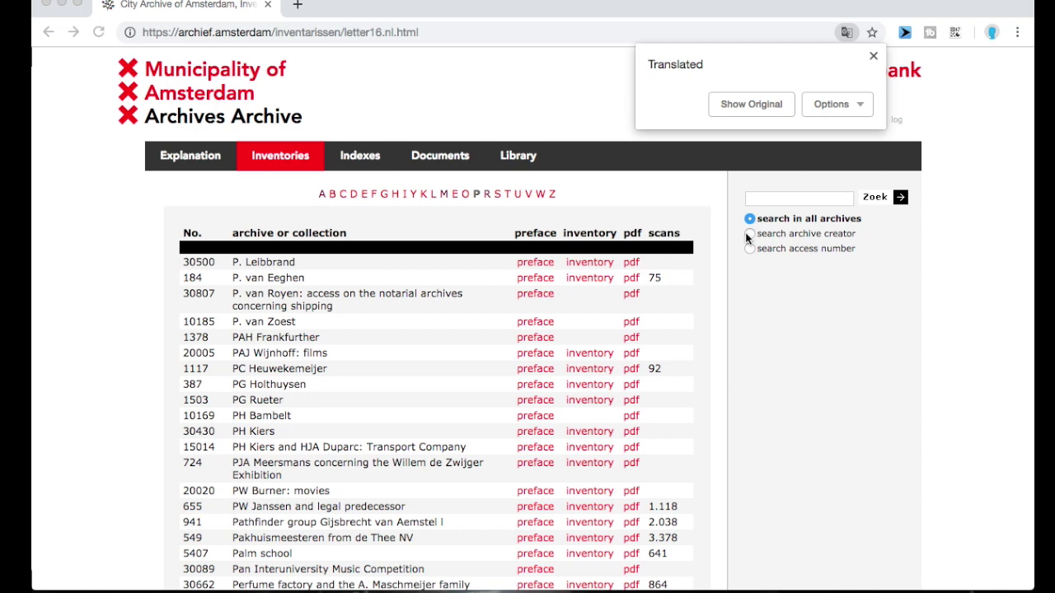
{"action": "left_click", "coordinate": [772, 113]}
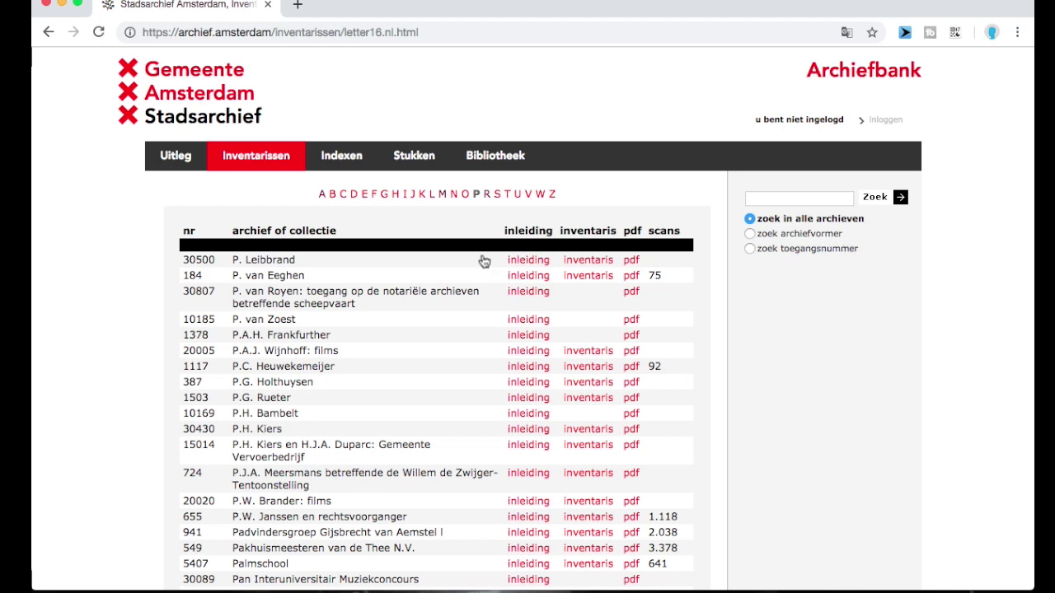
Step: Search the inventories by archive creator (archiefvormer) for Costa and review the heading of the first result
{"action": "left_click", "coordinate": [750, 234]}
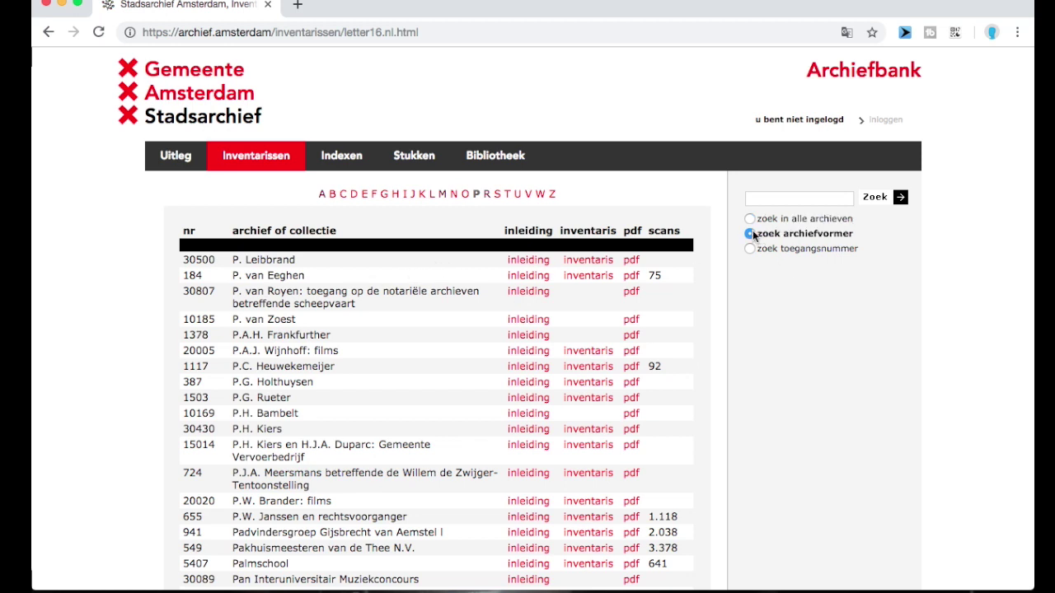
{"action": "left_click", "coordinate": [805, 200]}
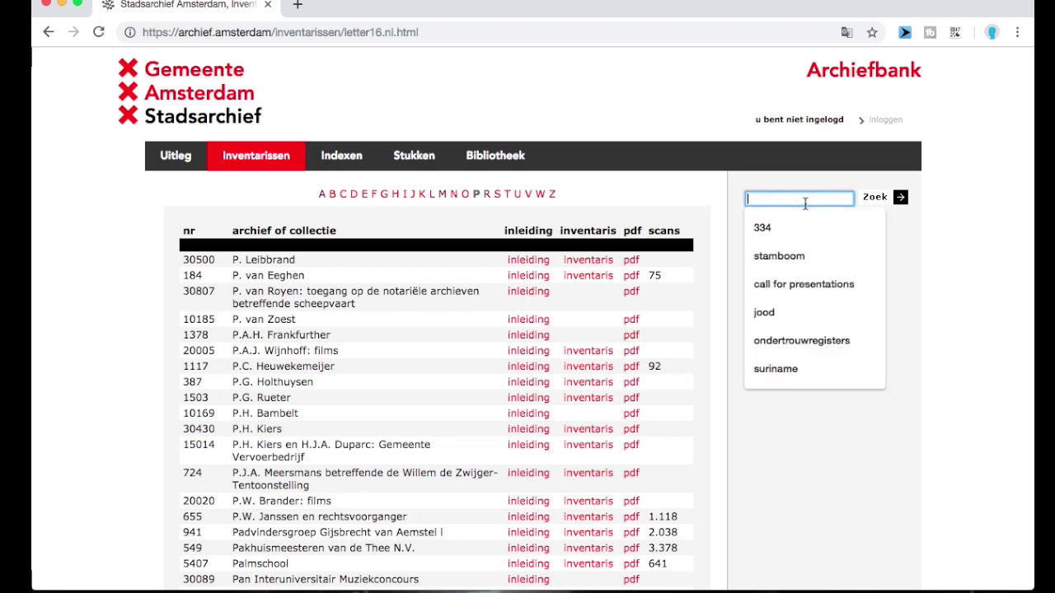
{"action": "type", "text": "Costa"}
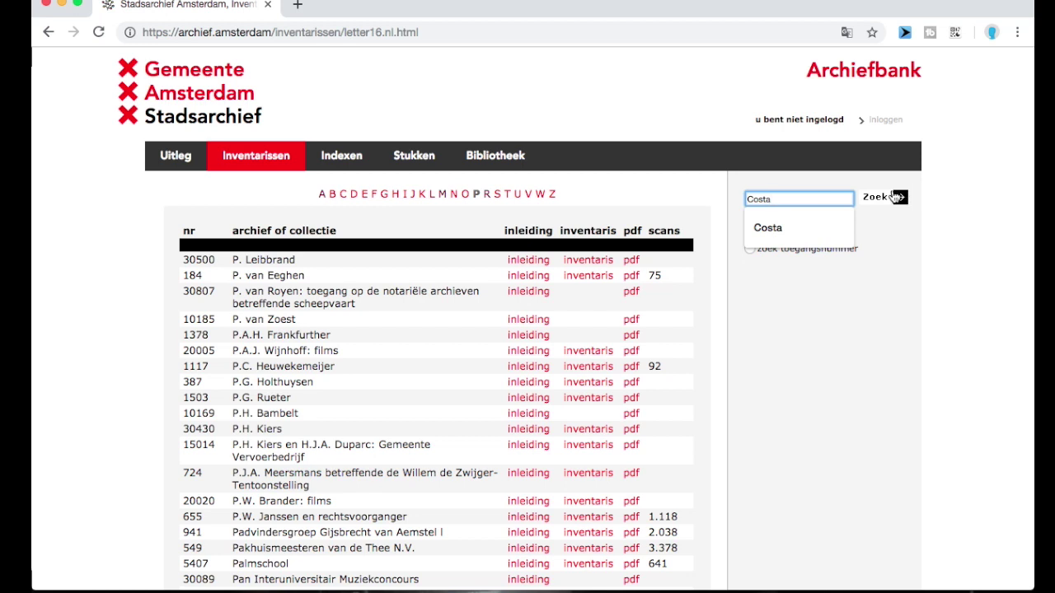
{"action": "left_click", "coordinate": [896, 196]}
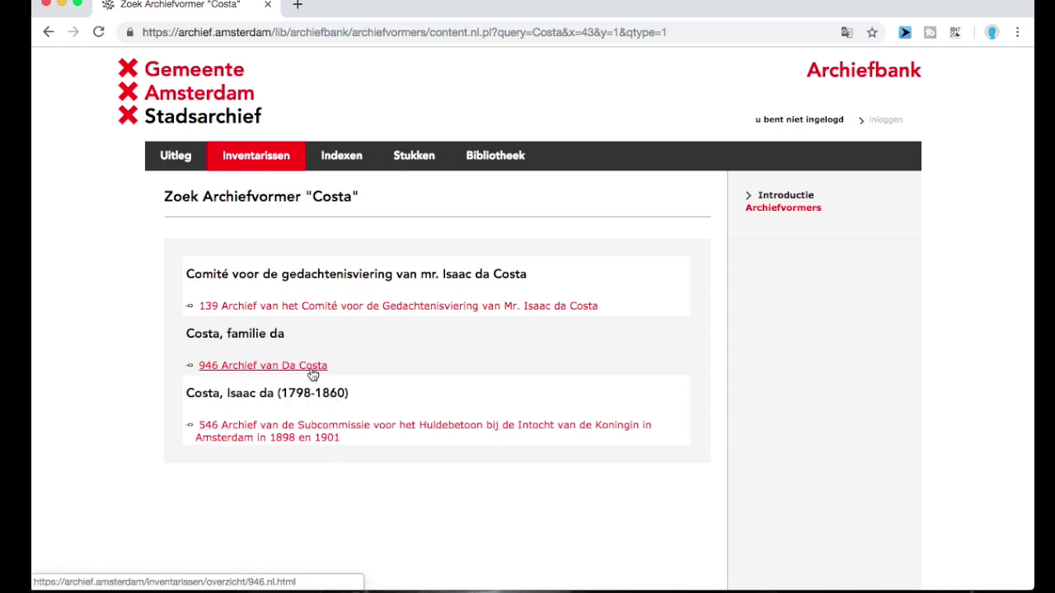
{"action": "left_click_drag", "start_coordinate": [194, 274], "coordinate": [271, 274]}
{"action": "left_click", "coordinate": [318, 274]}
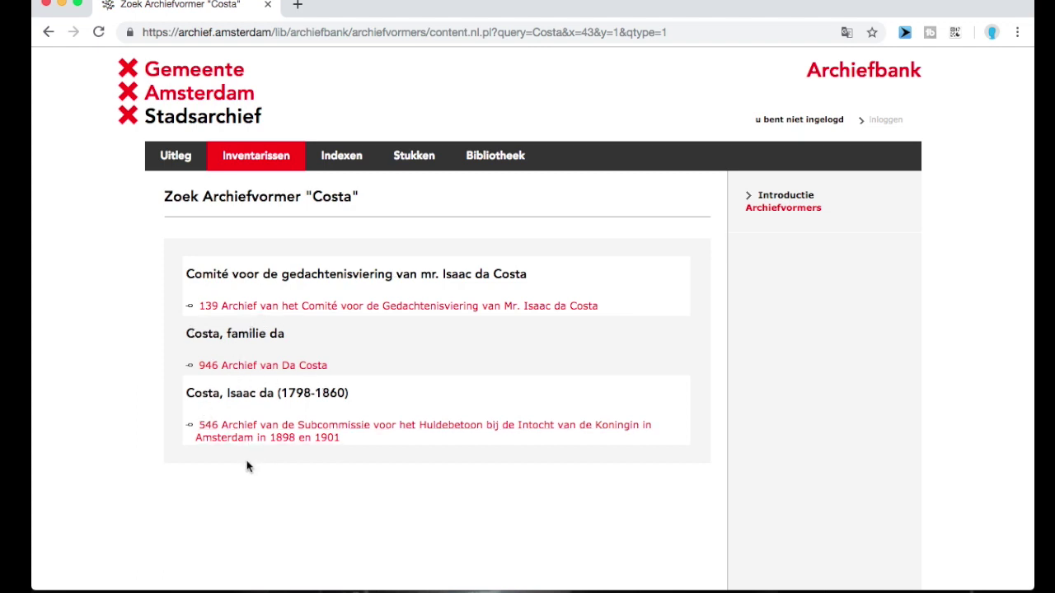
Step: Open archive 946, Archief van Da Costa, from the results and display its inventory
{"action": "left_click", "coordinate": [241, 367]}
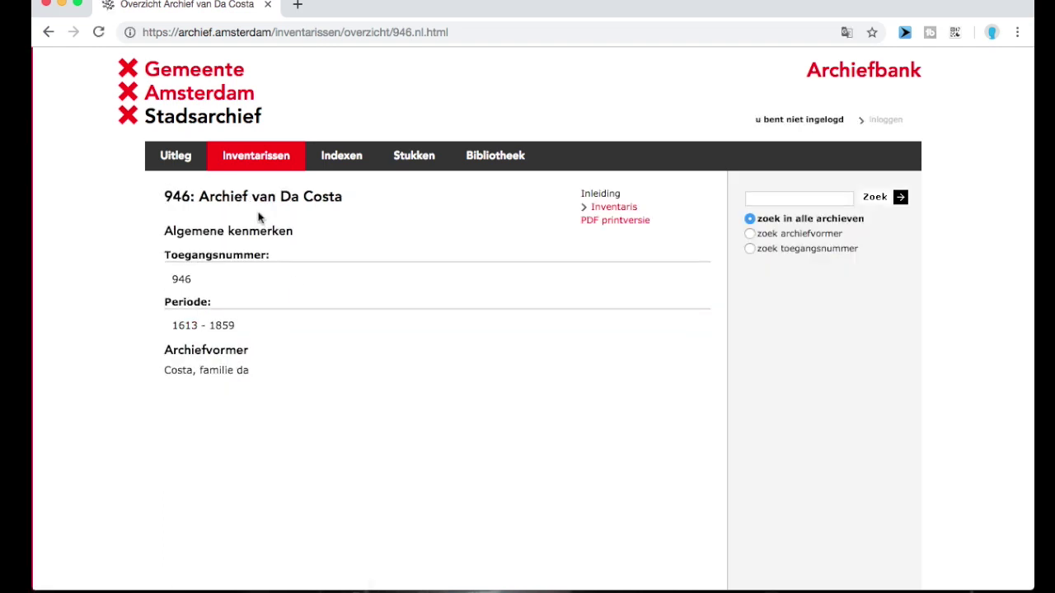
{"action": "left_click", "coordinate": [585, 203]}
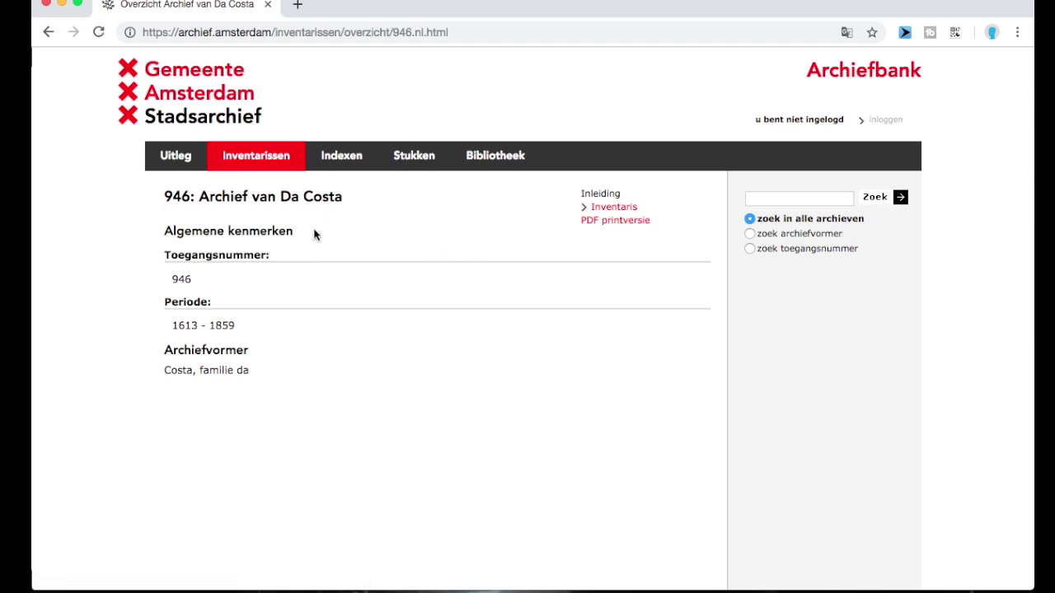
{"action": "left_click", "coordinate": [624, 209]}
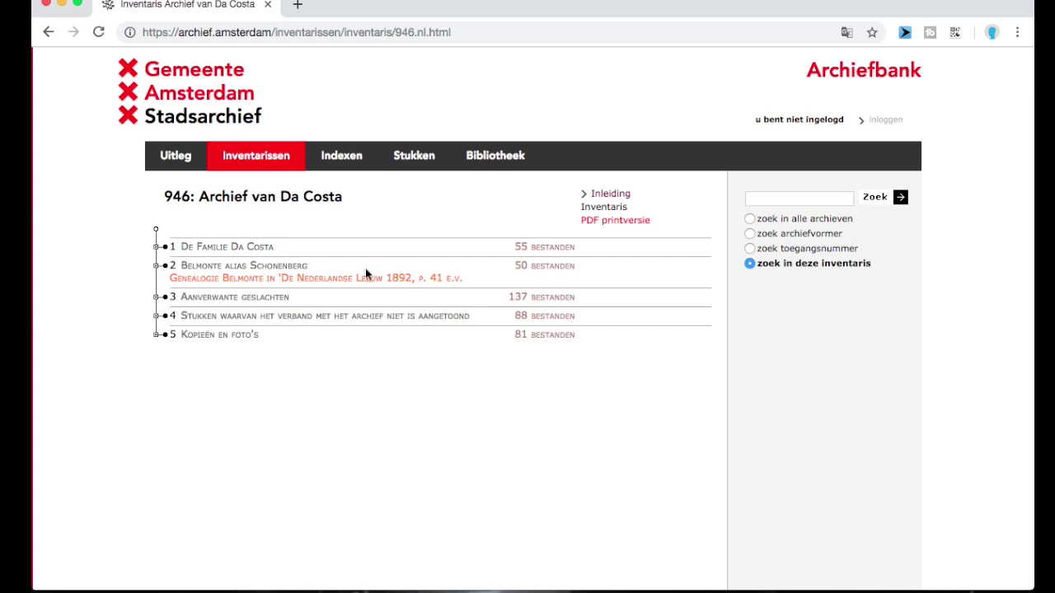
Step: Expand section 2 of the inventory and its subsection 2.2, and translate the page from Dutch into English
{"action": "left_click", "coordinate": [156, 266]}
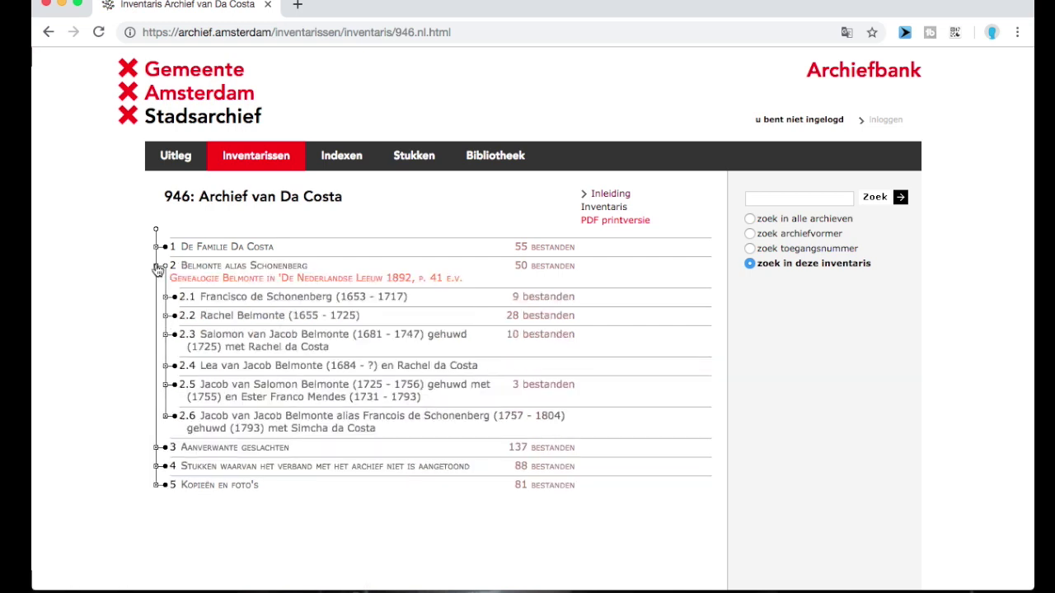
{"action": "left_click", "coordinate": [166, 317]}
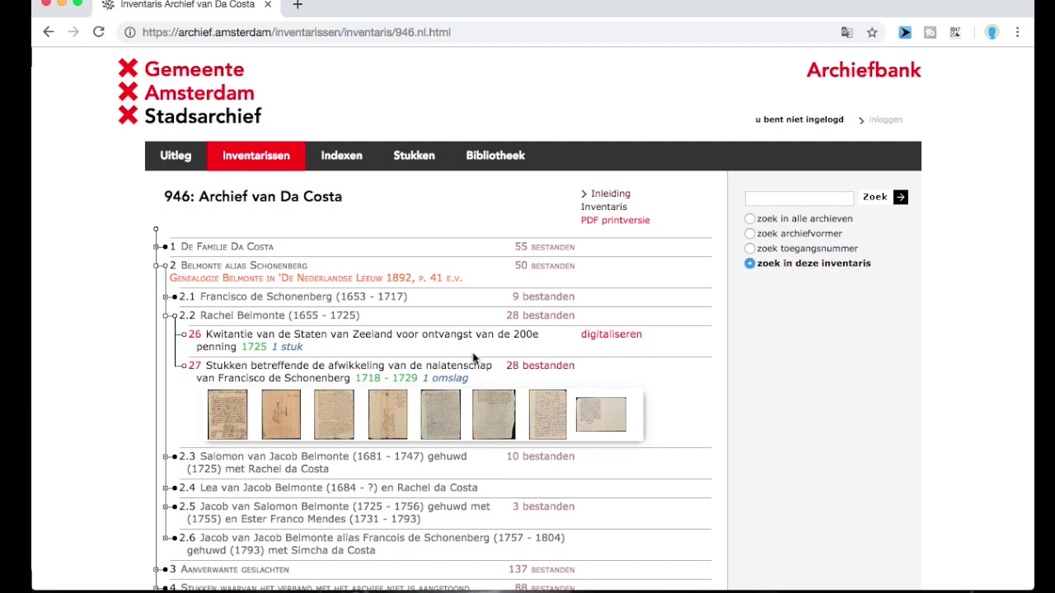
{"action": "left_click", "coordinate": [846, 32]}
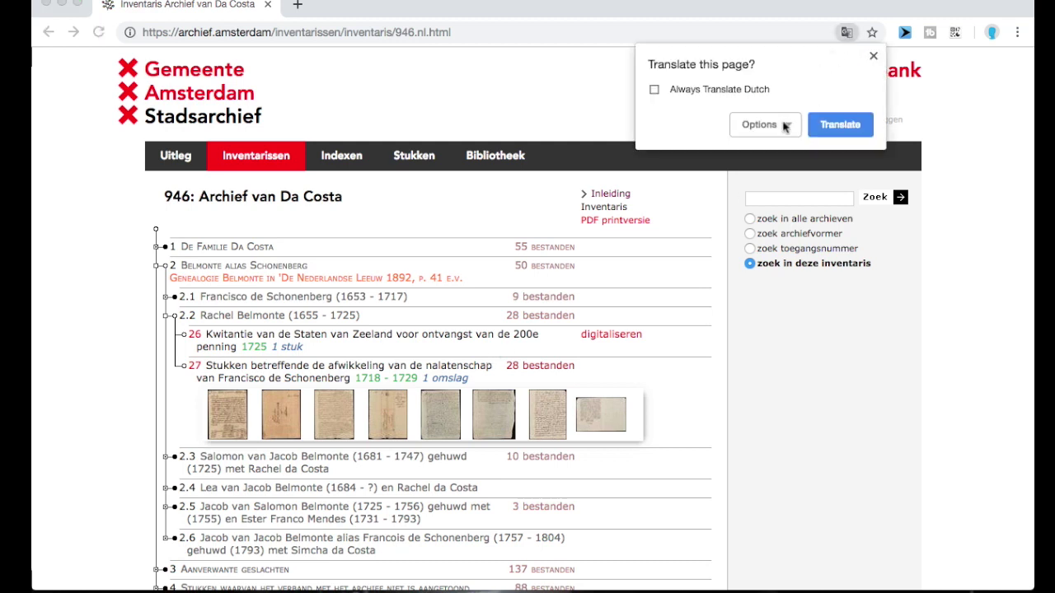
{"action": "left_click", "coordinate": [845, 125]}
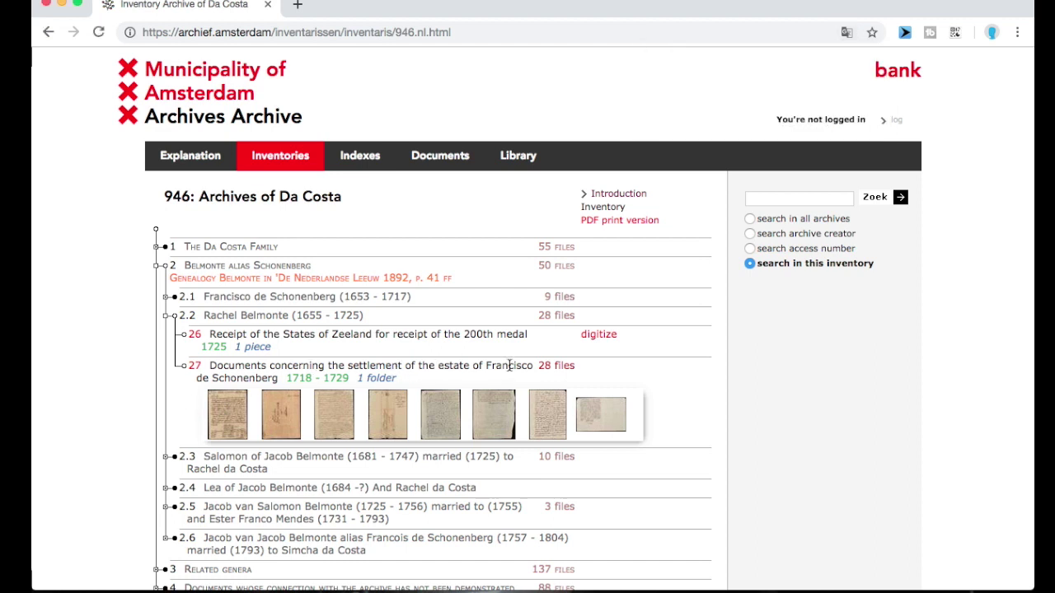
Step: Open the first scan of inventory item 27 and enlarge it to 50% to read the heading and date
{"action": "left_click", "coordinate": [237, 424]}
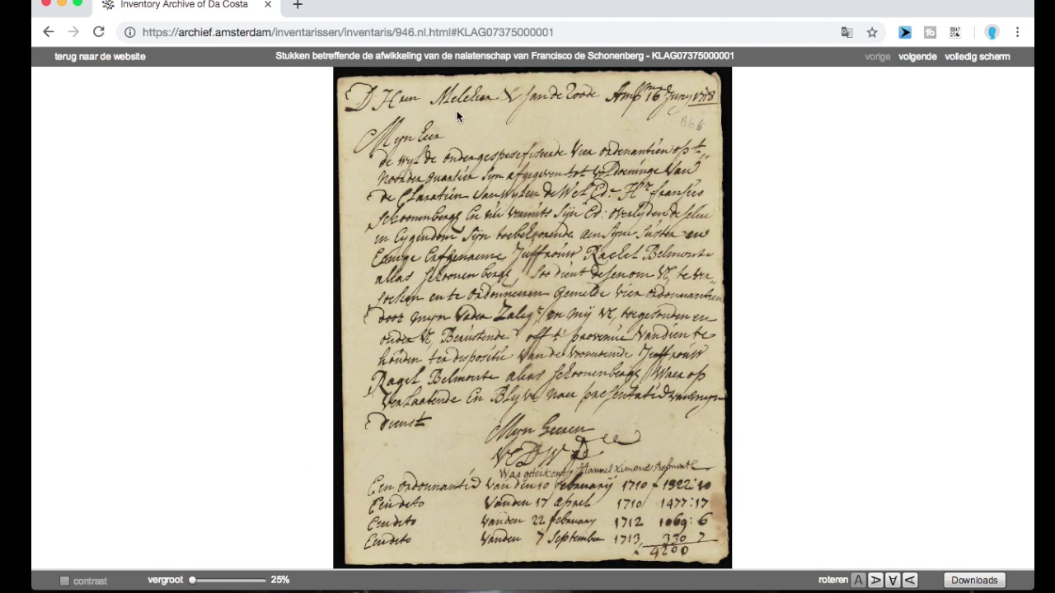
{"action": "scroll", "coordinate": [458, 117], "scroll_direction": "up", "scroll_amount": 5}
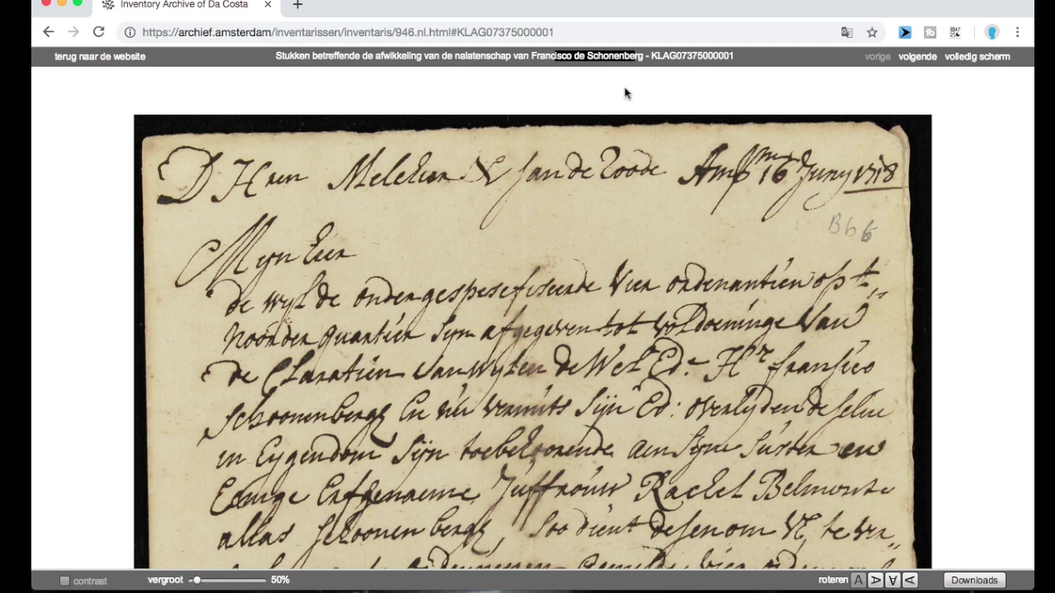
{"action": "left_click", "coordinate": [764, 216]}
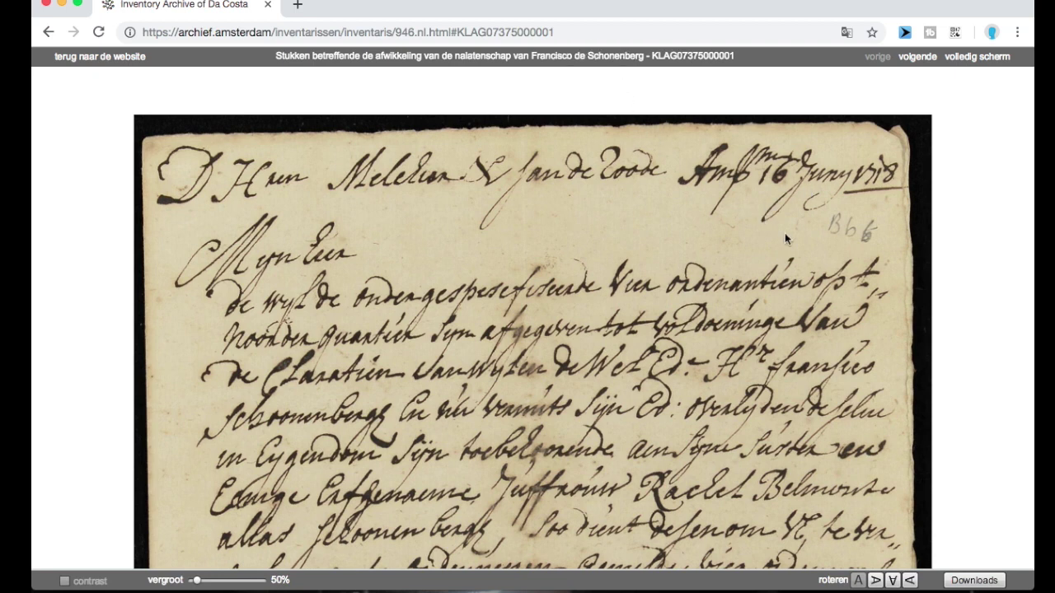
Step: Advance through the second and third scans of item 27, rotating each so its handwriting reads upright
{"action": "left_click", "coordinate": [919, 56]}
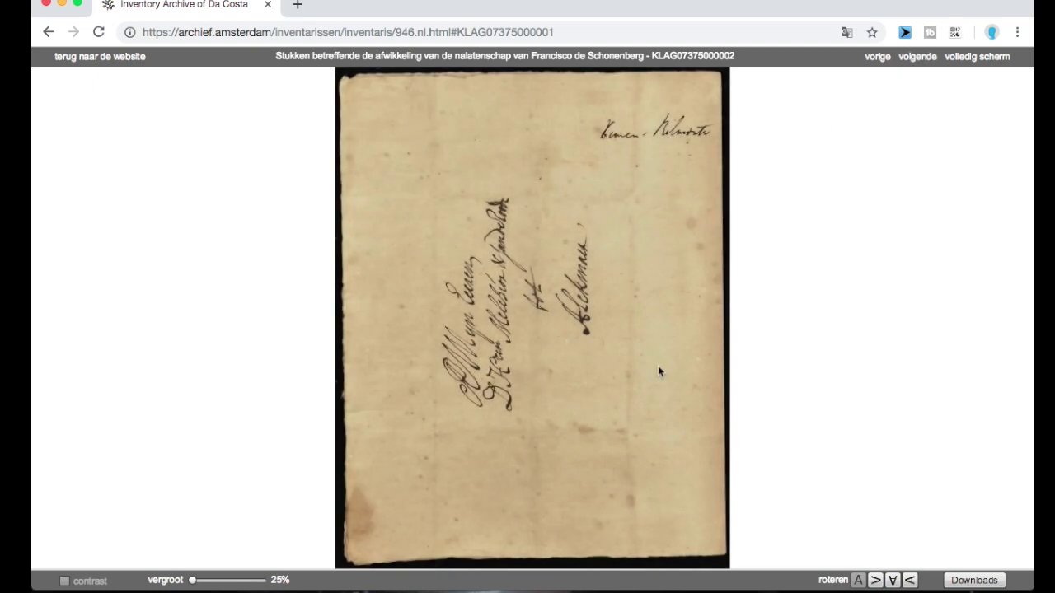
{"action": "left_click", "coordinate": [878, 581]}
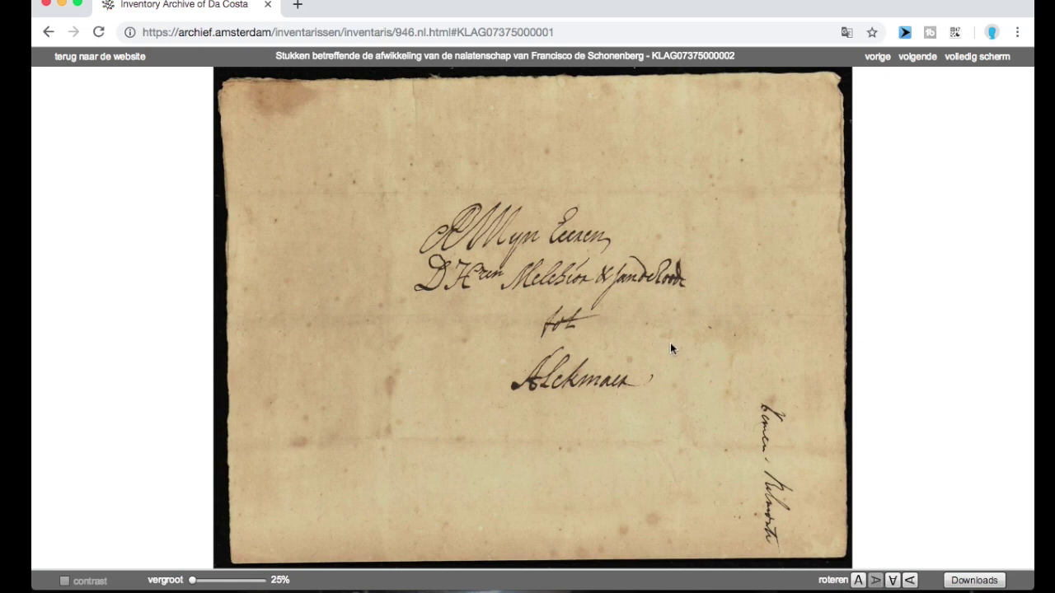
{"action": "left_click", "coordinate": [913, 59]}
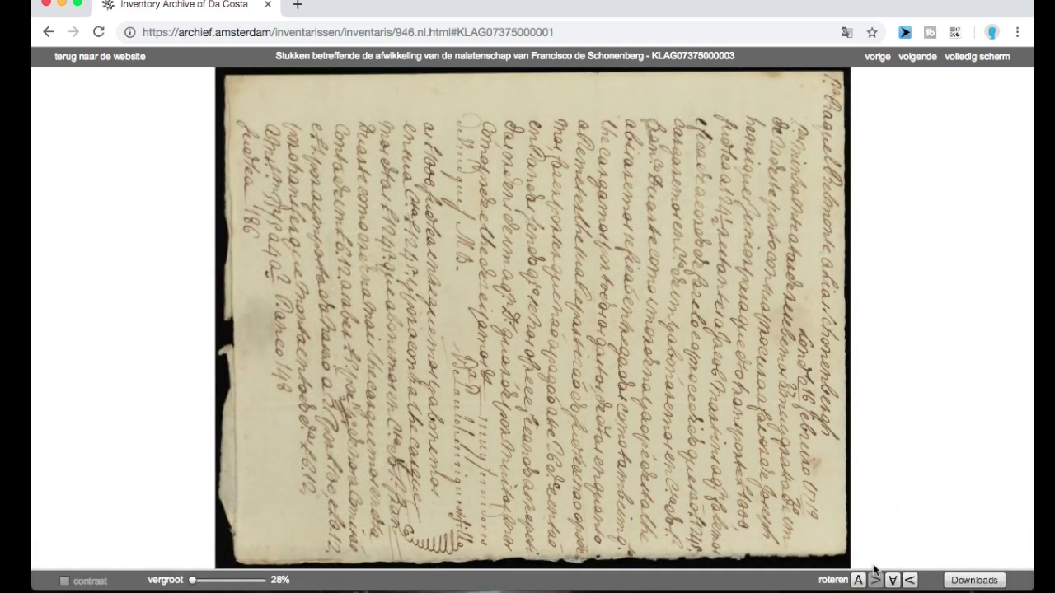
{"action": "left_click", "coordinate": [860, 579]}
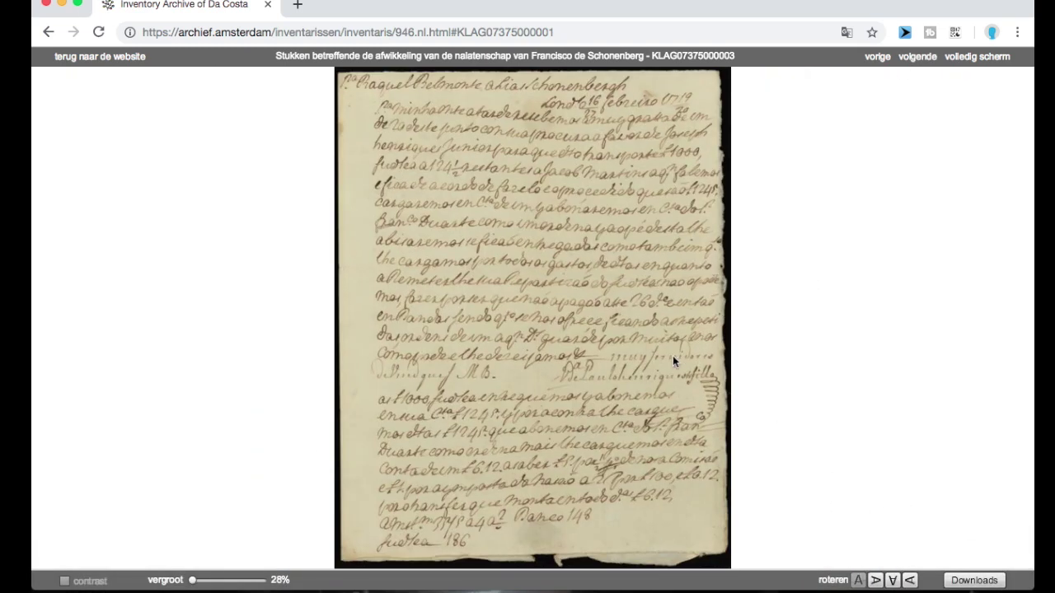
Step: Enlarge the third scan and read its heading, date and opening lines at magnifications up to 111%
{"action": "left_click", "coordinate": [522, 150]}
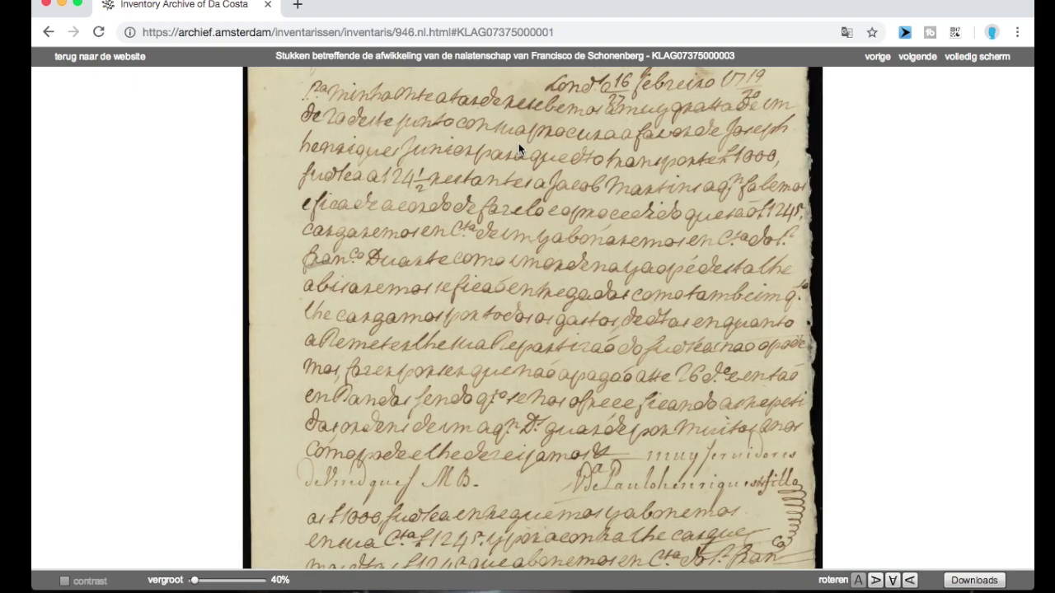
{"action": "left_click_drag", "start_coordinate": [521, 280], "coordinate": [524, 322]}
{"action": "left_click", "coordinate": [445, 315]}
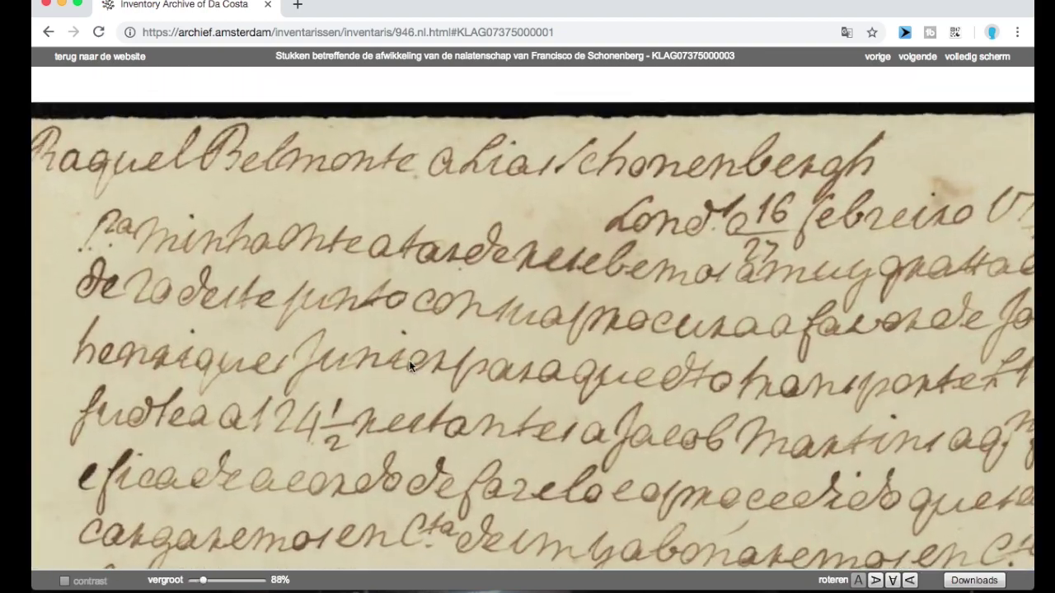
{"action": "left_click_drag", "start_coordinate": [502, 384], "coordinate": [584, 404]}
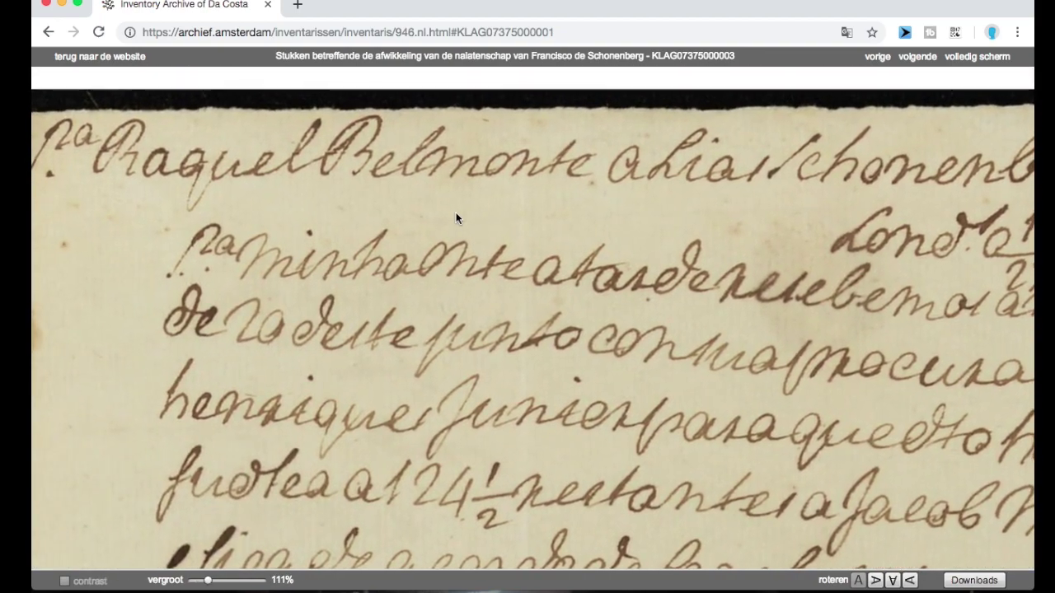
{"action": "left_click_drag", "start_coordinate": [481, 212], "coordinate": [343, 224]}
{"action": "left_click_drag", "start_coordinate": [528, 220], "coordinate": [418, 223]}
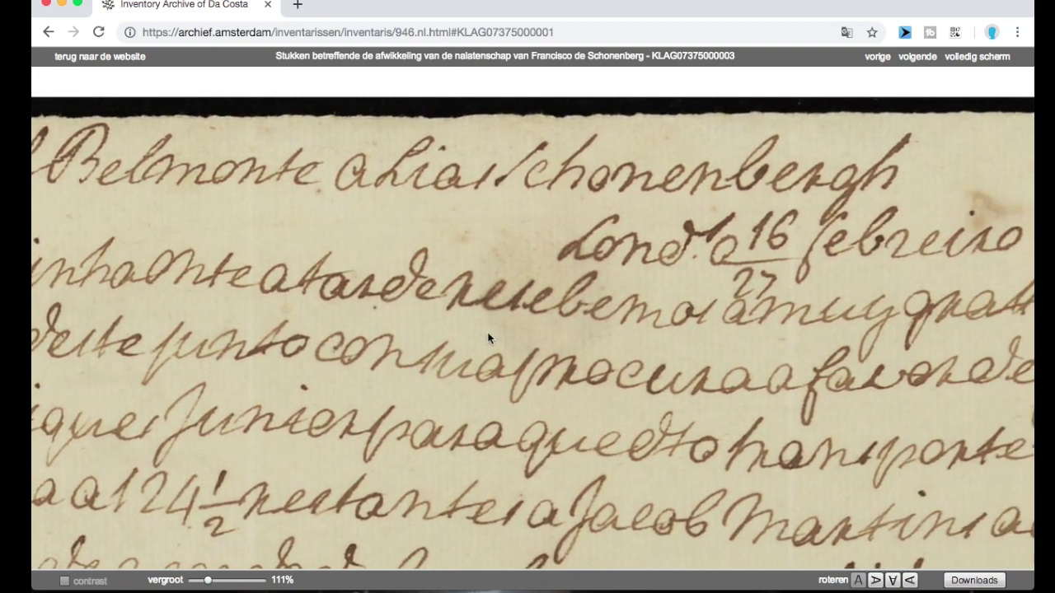
{"action": "left_click_drag", "start_coordinate": [206, 583], "coordinate": [199, 582]}
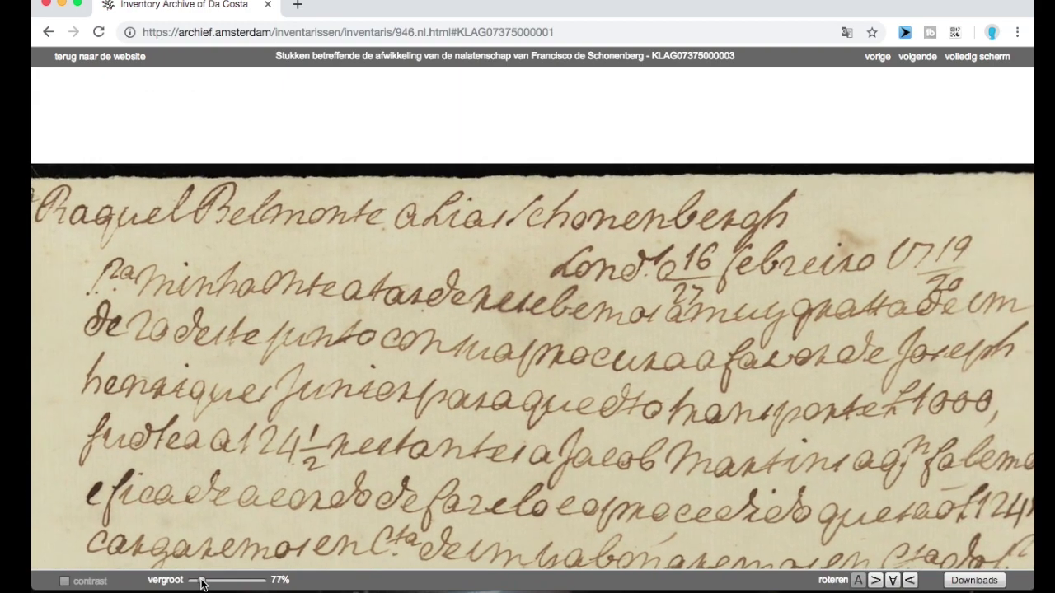
{"action": "left_click_drag", "start_coordinate": [319, 379], "coordinate": [347, 251]}
{"action": "left_click_drag", "start_coordinate": [359, 338], "coordinate": [354, 293]}
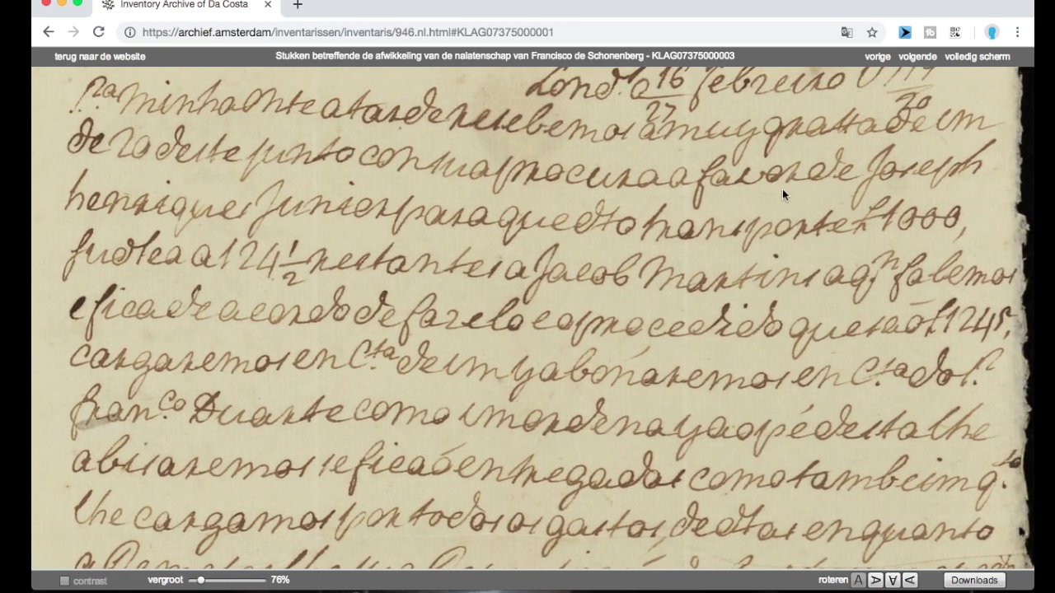
Step: Examine individual words in the upper lines of the third scan at 152%, and reduce the magnification to 41%
{"action": "scroll", "coordinate": [844, 185], "scroll_direction": "up", "scroll_amount": 5}
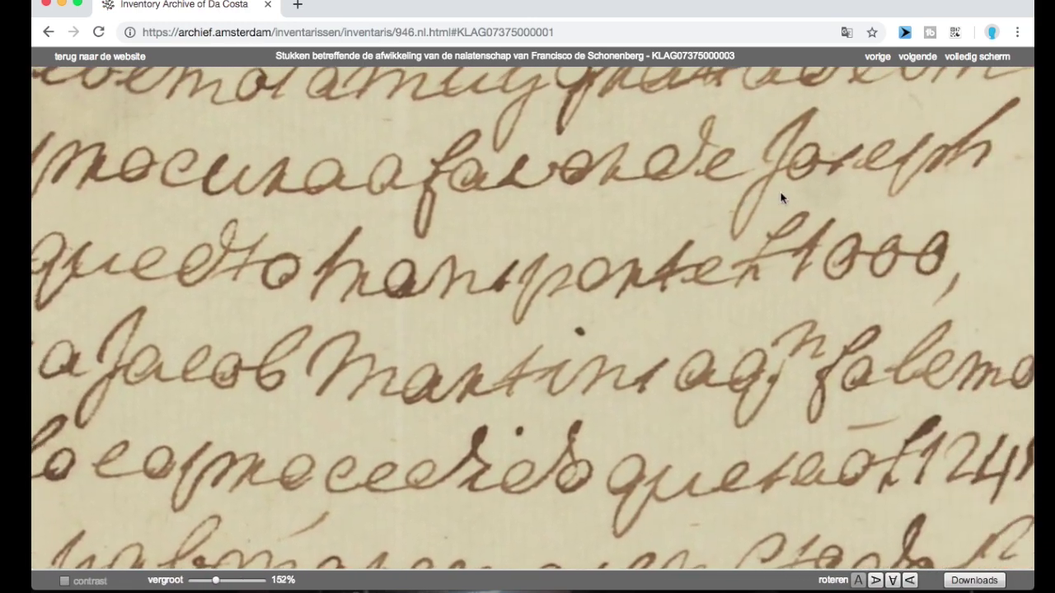
{"action": "left_click_drag", "start_coordinate": [387, 219], "coordinate": [722, 206]}
{"action": "left_click_drag", "start_coordinate": [231, 238], "coordinate": [490, 247]}
{"action": "left_click_drag", "start_coordinate": [664, 275], "coordinate": [341, 375]}
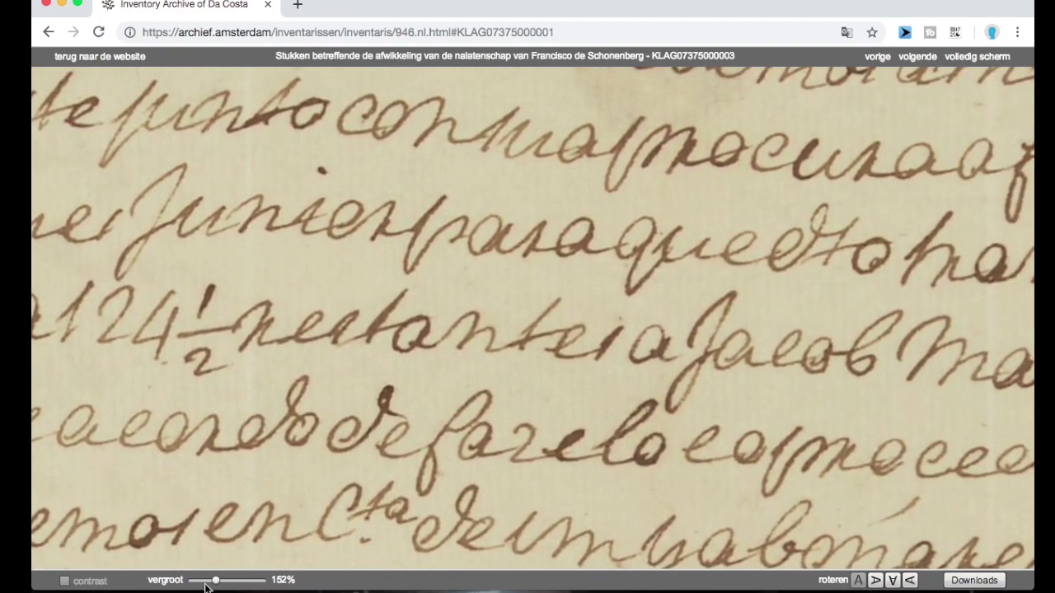
{"action": "left_click_drag", "start_coordinate": [206, 583], "coordinate": [196, 582]}
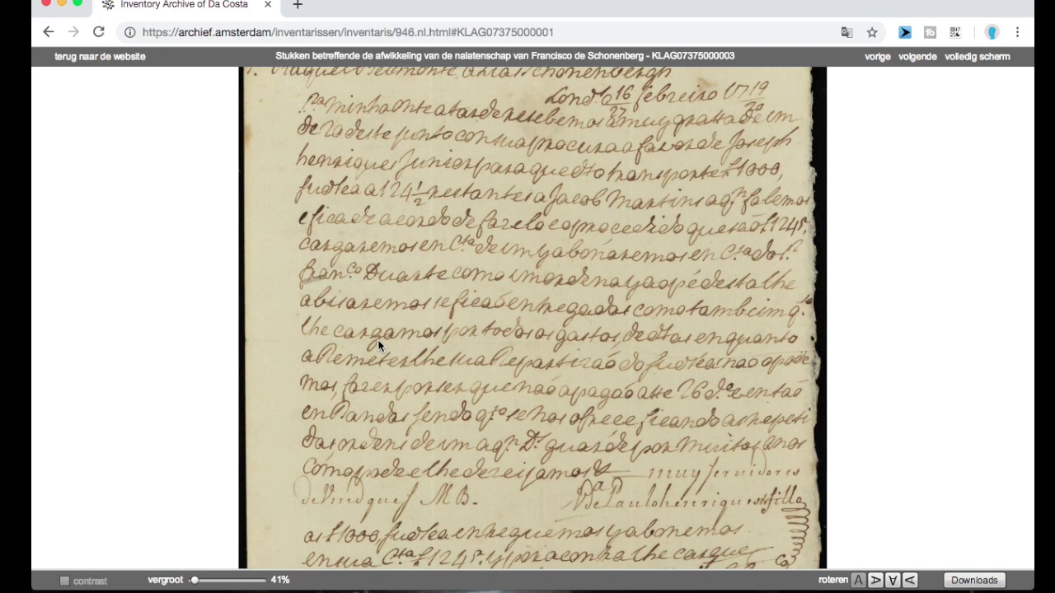
Step: Read the third scan down to its last line, enlarging the closing lines to 82%
{"action": "scroll", "coordinate": [380, 269], "scroll_direction": "down", "scroll_amount": 3}
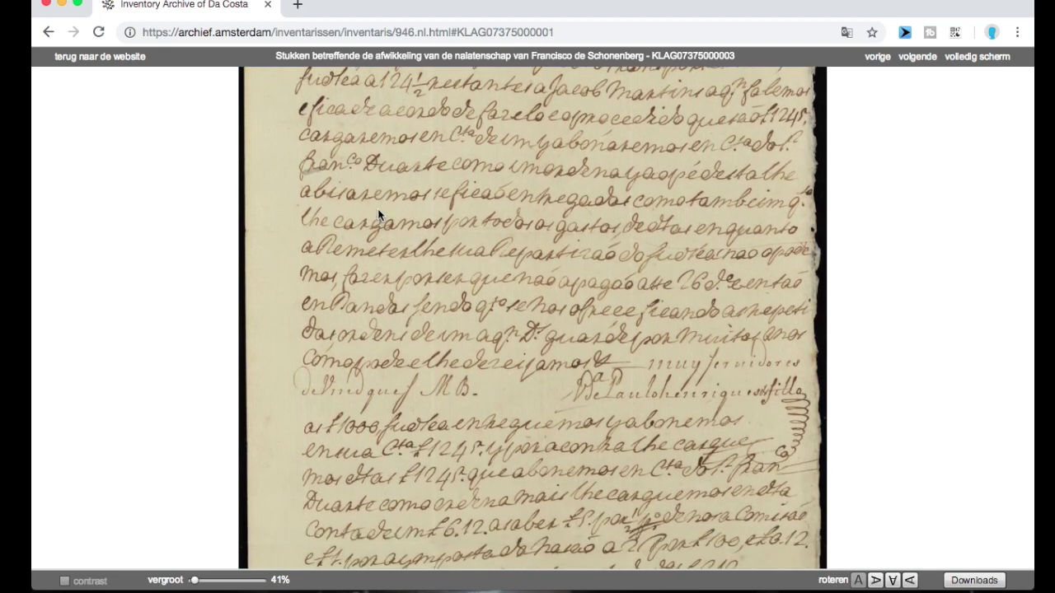
{"action": "scroll", "coordinate": [495, 384], "scroll_direction": "down", "scroll_amount": 2}
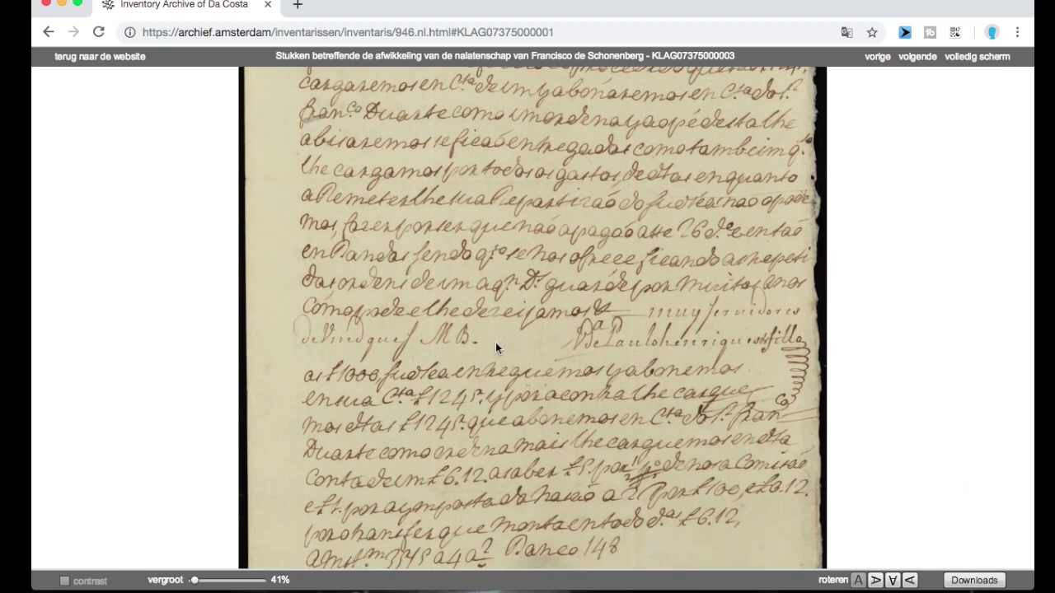
{"action": "scroll", "coordinate": [490, 396], "scroll_direction": "down", "scroll_amount": 2}
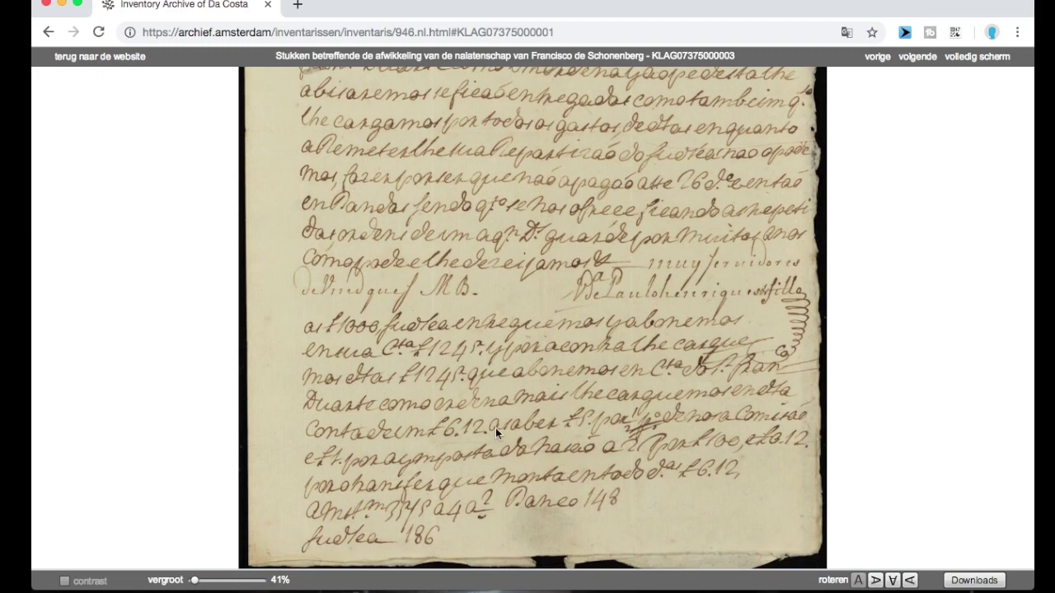
{"action": "scroll", "coordinate": [498, 439], "scroll_direction": "up", "scroll_amount": 5}
{"action": "scroll", "coordinate": [484, 397], "scroll_direction": "down", "scroll_amount": 2}
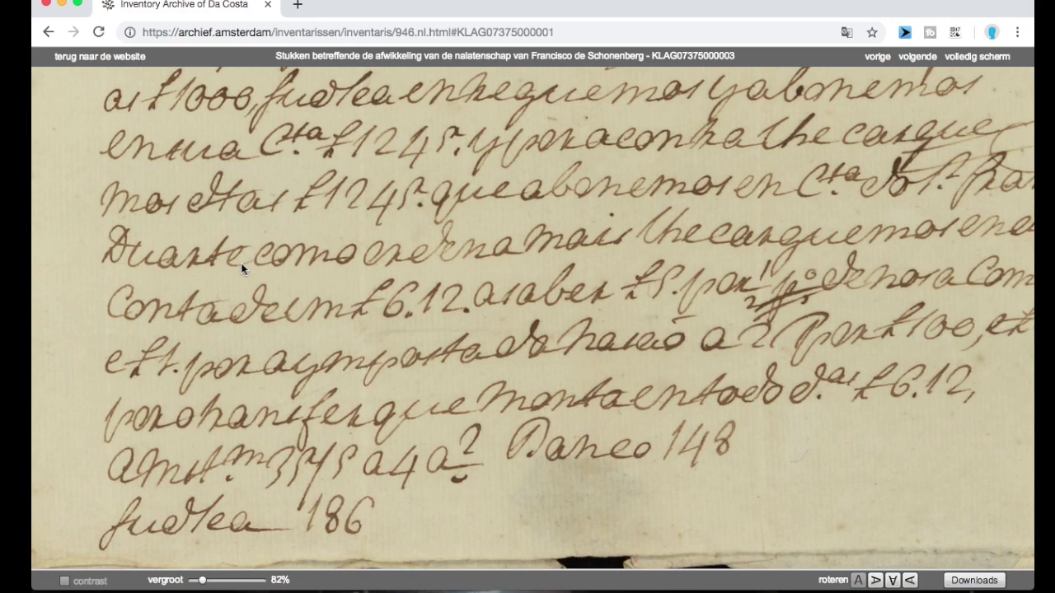
Step: Leave the scan viewer, collapse subsection 2.2, and return to the main inventories list
{"action": "left_click", "coordinate": [137, 58]}
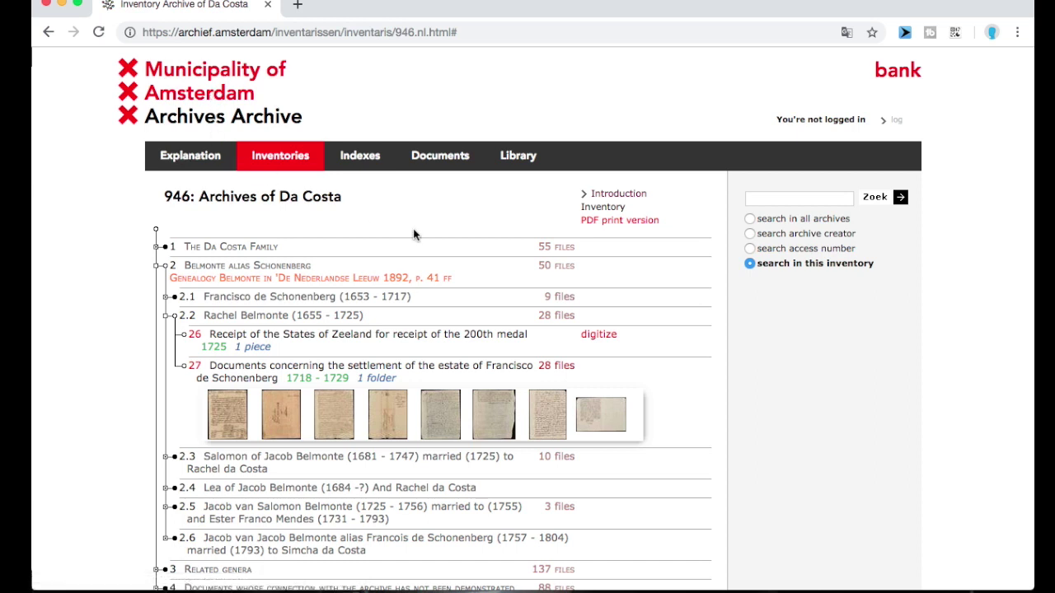
{"action": "left_click", "coordinate": [165, 317]}
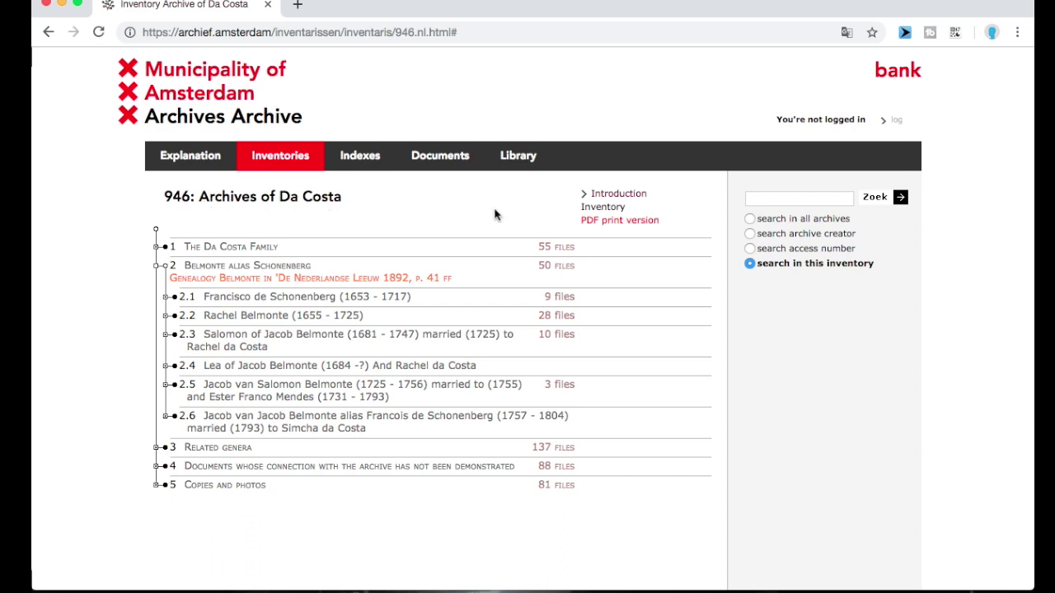
{"action": "left_click", "coordinate": [304, 167]}
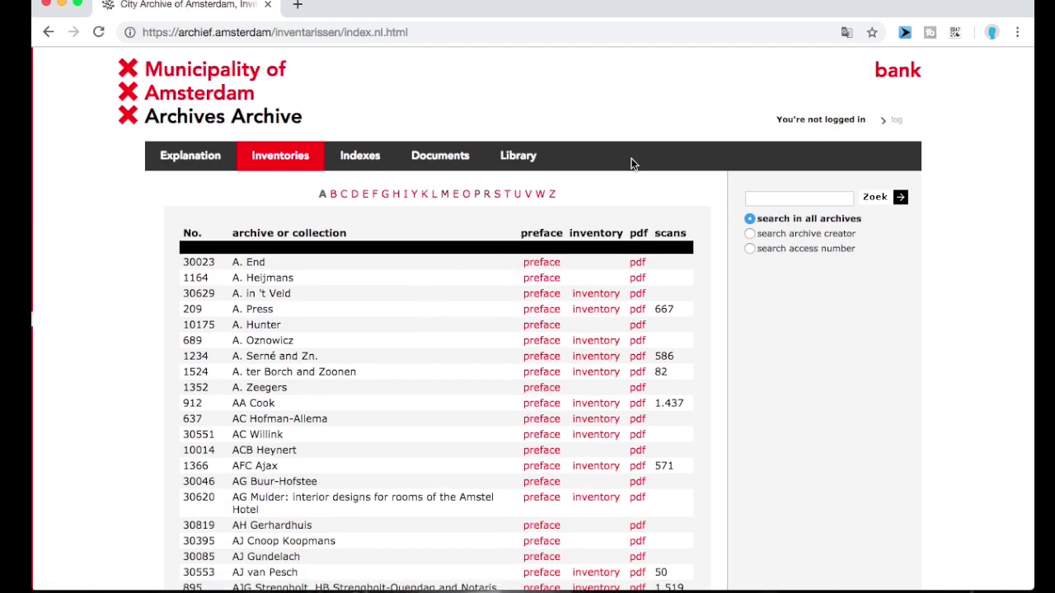
Step: Switch the inventories list back to its original Dutch and look over the first archives under A
{"action": "left_click", "coordinate": [842, 36]}
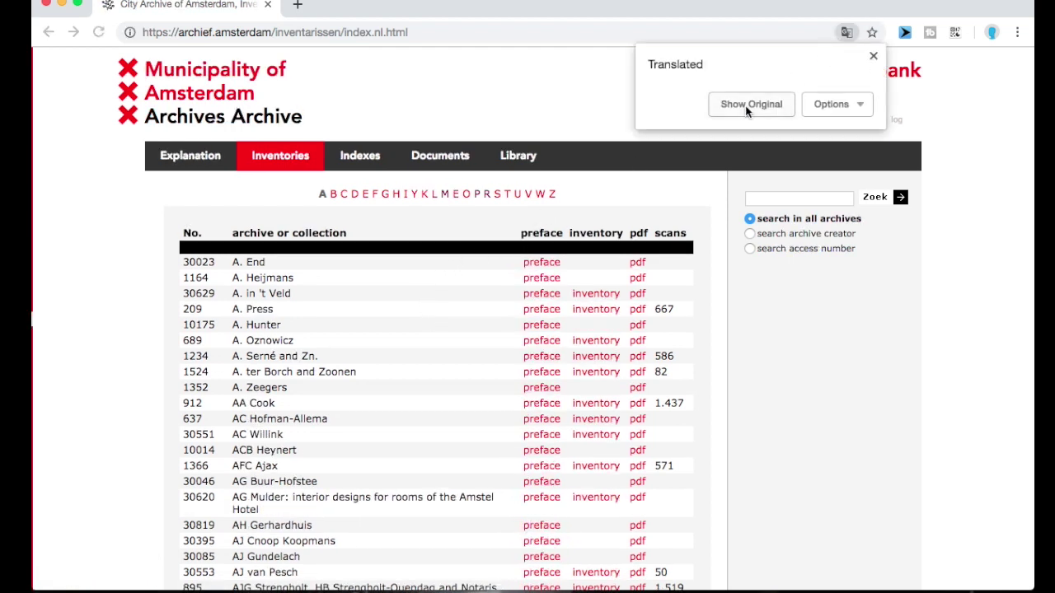
{"action": "left_click", "coordinate": [745, 105]}
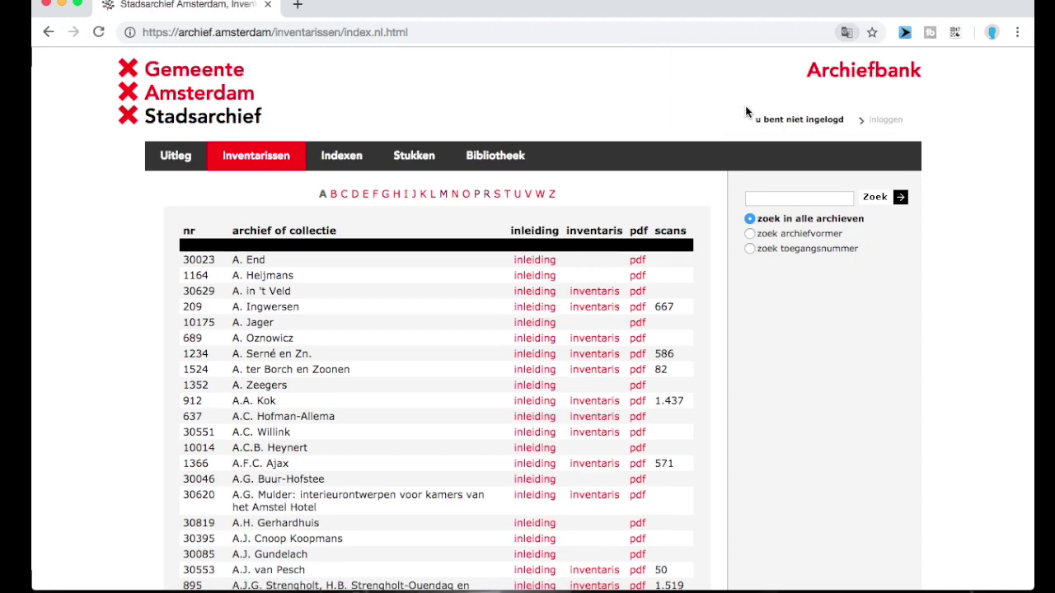
{"action": "scroll", "coordinate": [262, 399], "scroll_direction": "down", "scroll_amount": 3}
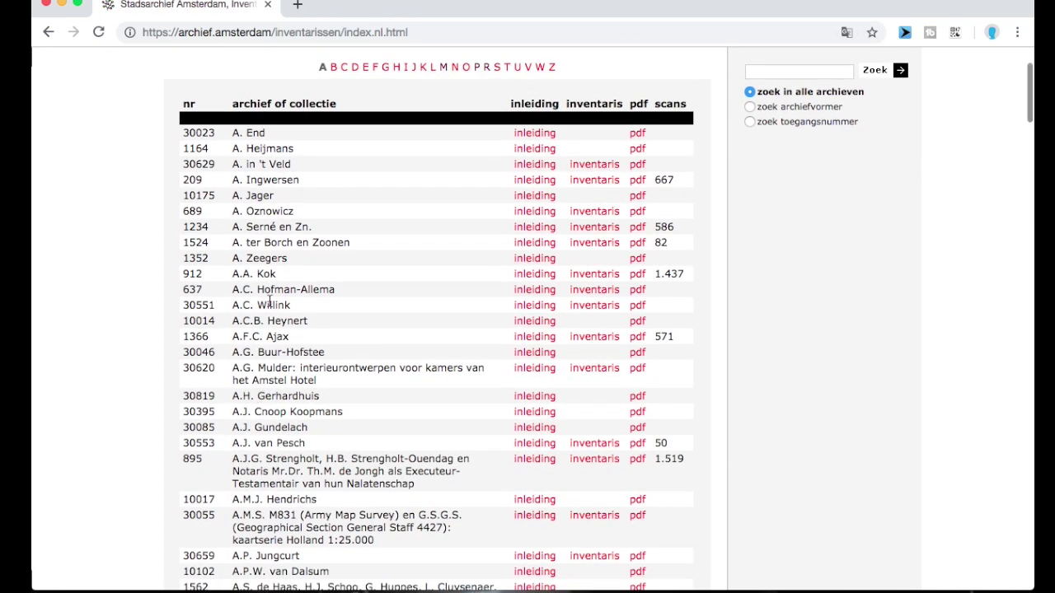
{"action": "scroll", "coordinate": [297, 280], "scroll_direction": "up", "scroll_amount": 2}
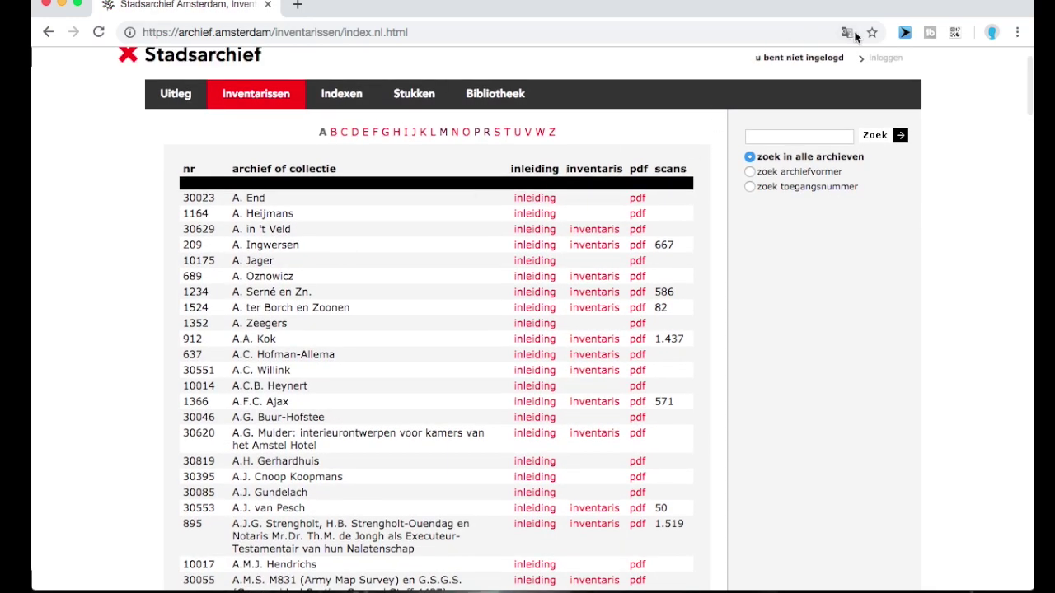
Step: Translate the inventories list into English, checking the translation options, and restore the Dutch original
{"action": "left_click", "coordinate": [847, 33]}
{"action": "left_click", "coordinate": [842, 125]}
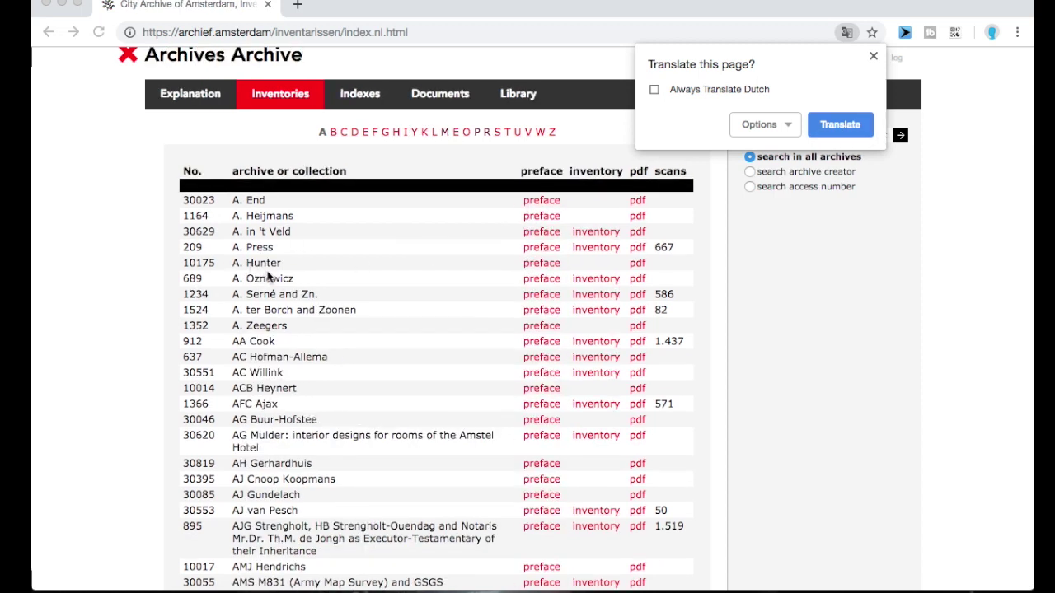
{"action": "left_click", "coordinate": [857, 122]}
{"action": "left_click", "coordinate": [857, 122]}
{"action": "left_click", "coordinate": [793, 125]}
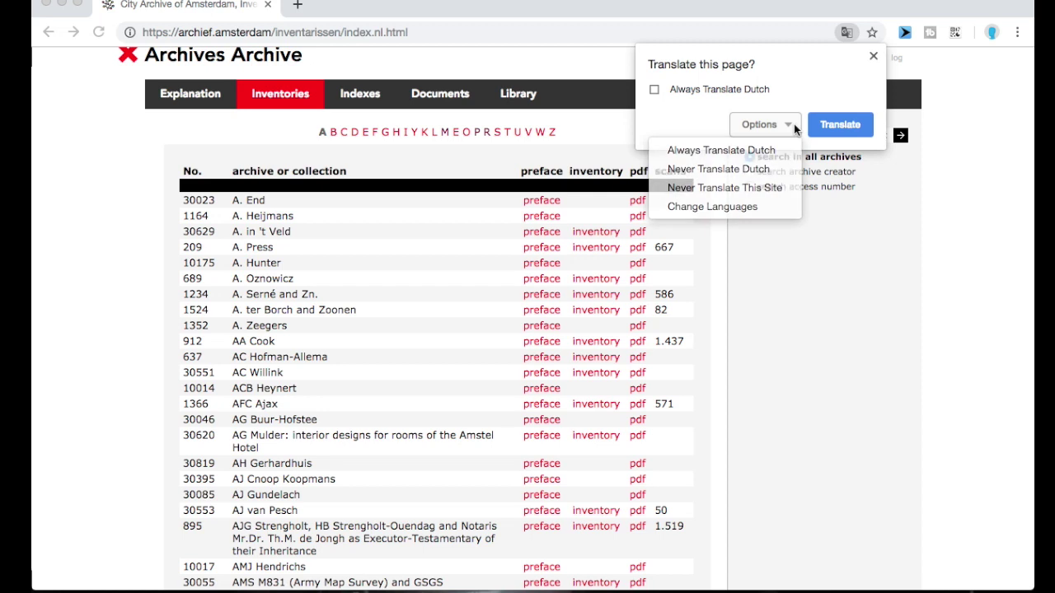
{"action": "left_click", "coordinate": [812, 82]}
{"action": "left_click", "coordinate": [873, 55]}
{"action": "left_click", "coordinate": [854, 36]}
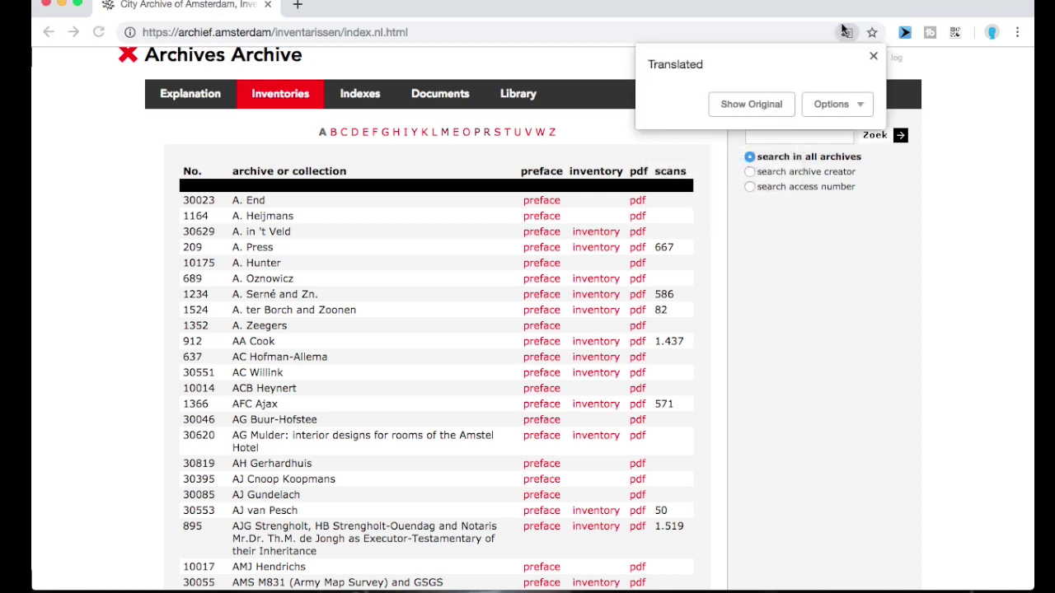
{"action": "left_click", "coordinate": [748, 103]}
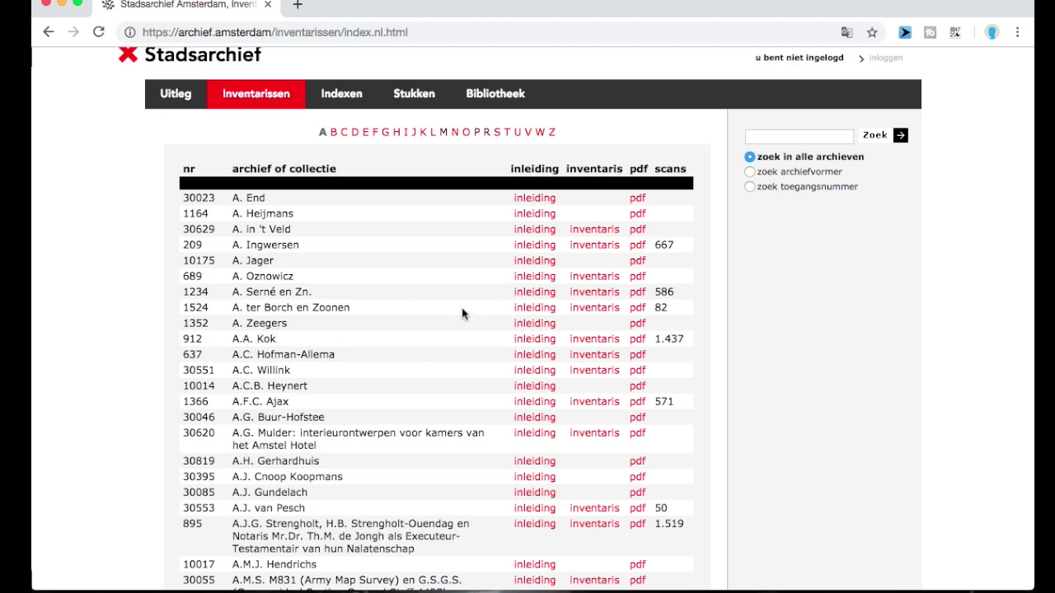
Step: Browse through the Dutch list of archives and collections under the letter A
{"action": "scroll", "coordinate": [459, 318], "scroll_direction": "down", "scroll_amount": 2}
{"action": "scroll", "coordinate": [465, 356], "scroll_direction": "down", "scroll_amount": 6}
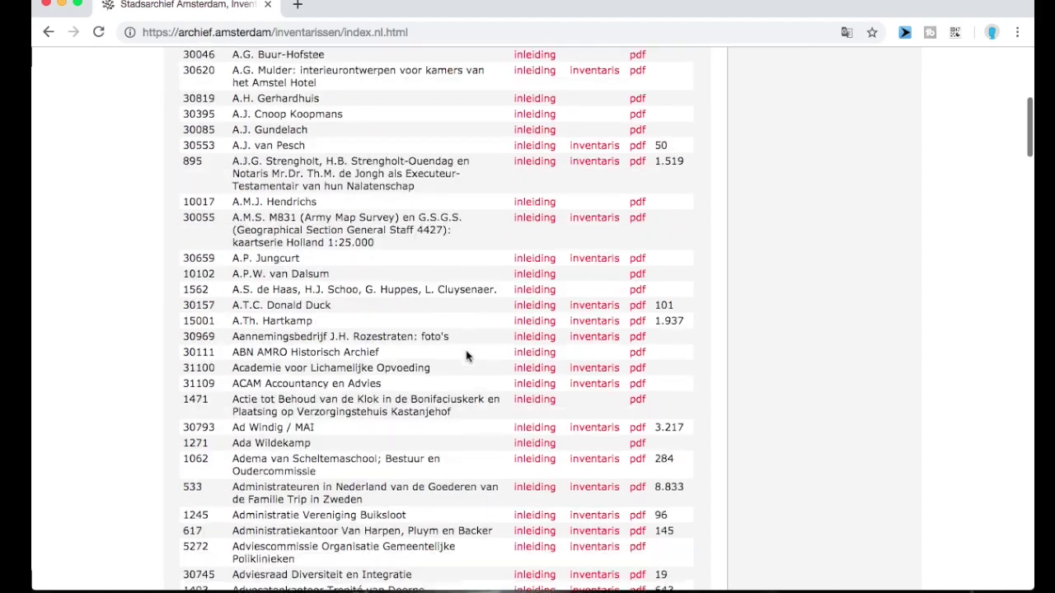
{"action": "scroll", "coordinate": [466, 356], "scroll_direction": "up", "scroll_amount": 8}
{"action": "scroll", "coordinate": [466, 356], "scroll_direction": "down", "scroll_amount": 20}
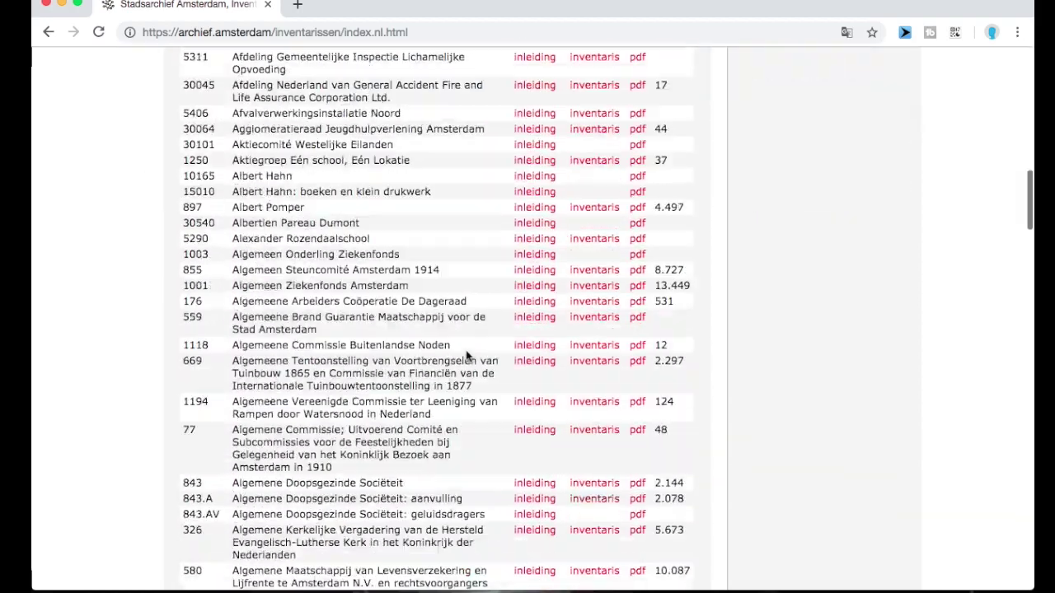
{"action": "scroll", "coordinate": [466, 352], "scroll_direction": "down", "scroll_amount": 20}
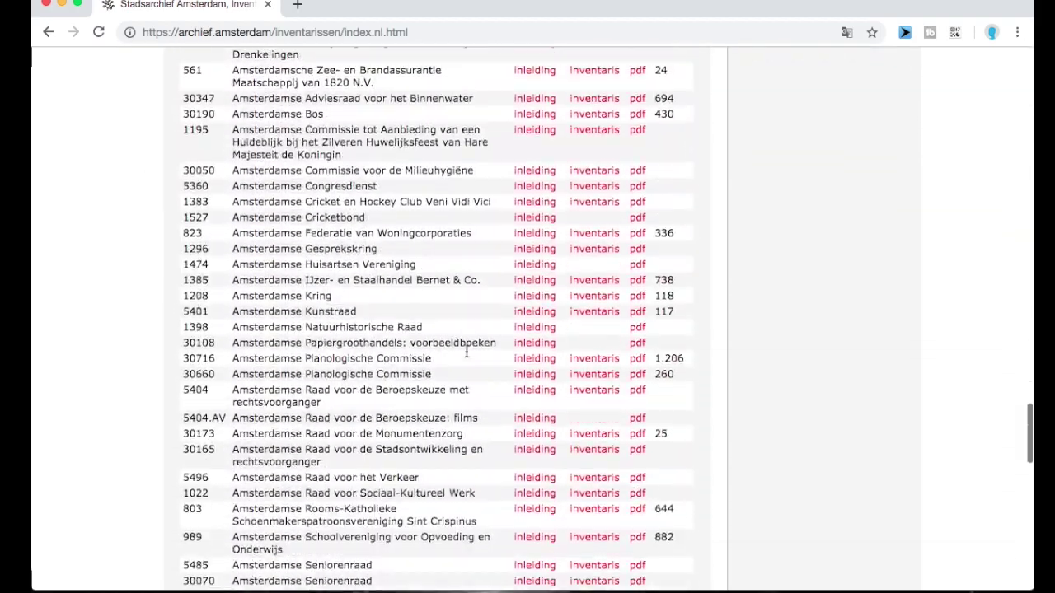
{"action": "scroll", "coordinate": [466, 352], "scroll_direction": "down", "scroll_amount": 7}
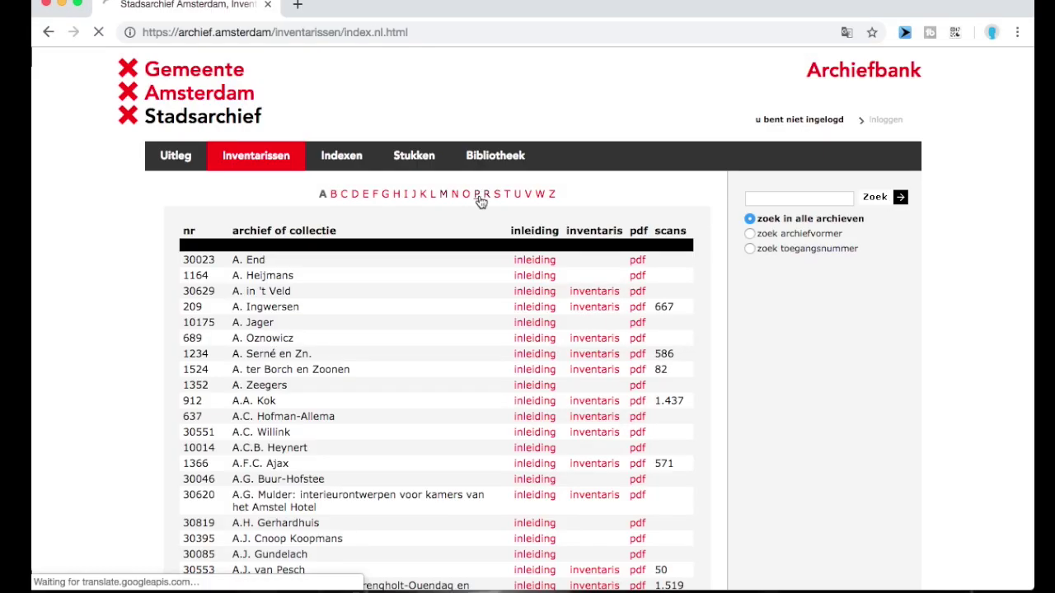
Step: Open the archives under P, find Portugees-Israëlietische Gemeente and highlight its access number
{"action": "left_click", "coordinate": [477, 195]}
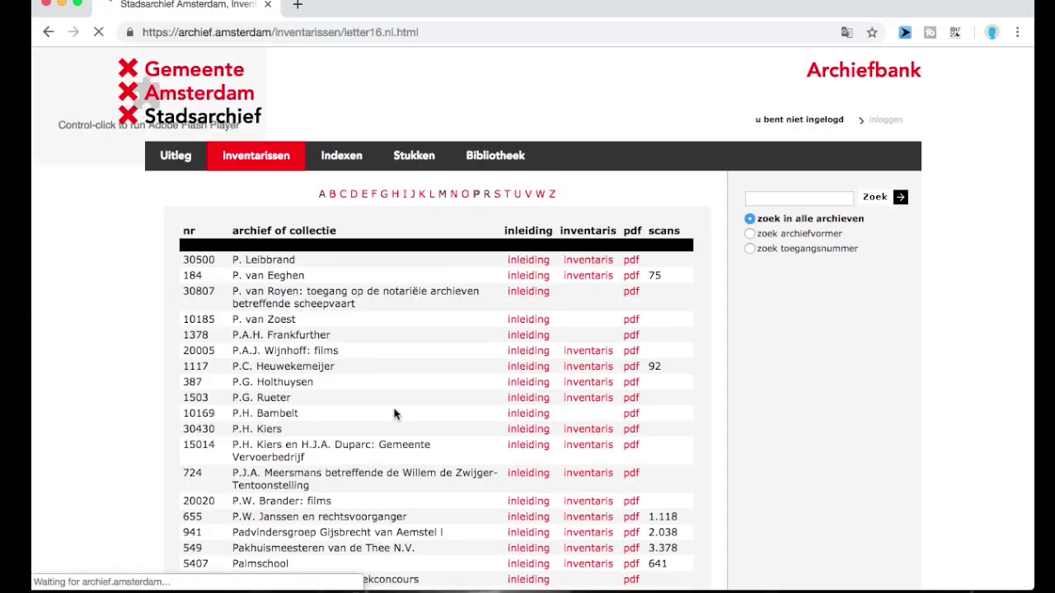
{"action": "scroll", "coordinate": [394, 415], "scroll_direction": "down", "scroll_amount": 10}
{"action": "scroll", "coordinate": [394, 414], "scroll_direction": "down", "scroll_amount": 10}
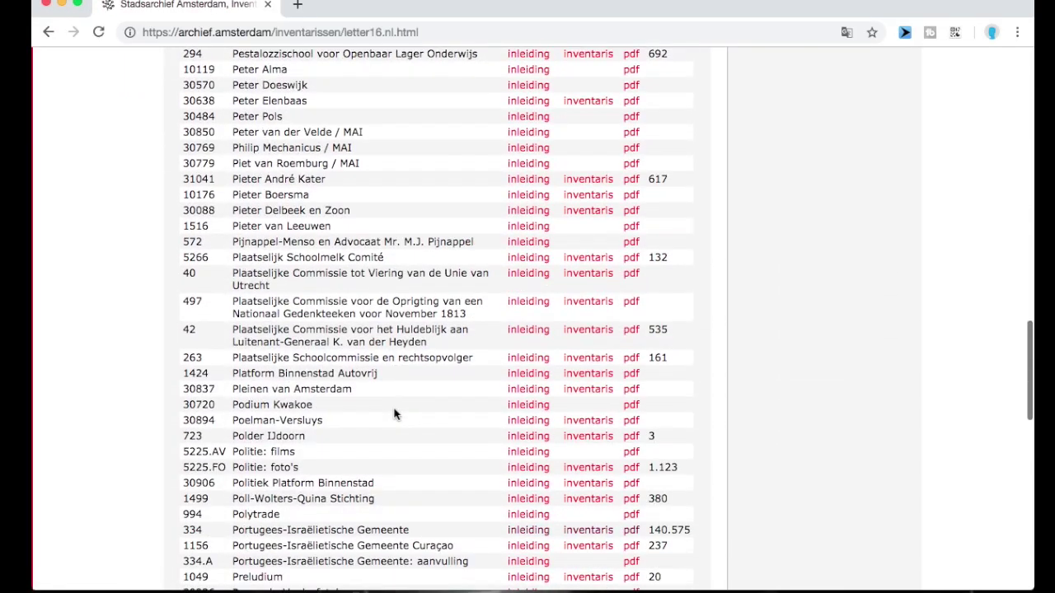
{"action": "scroll", "coordinate": [394, 414], "scroll_direction": "down", "scroll_amount": 1}
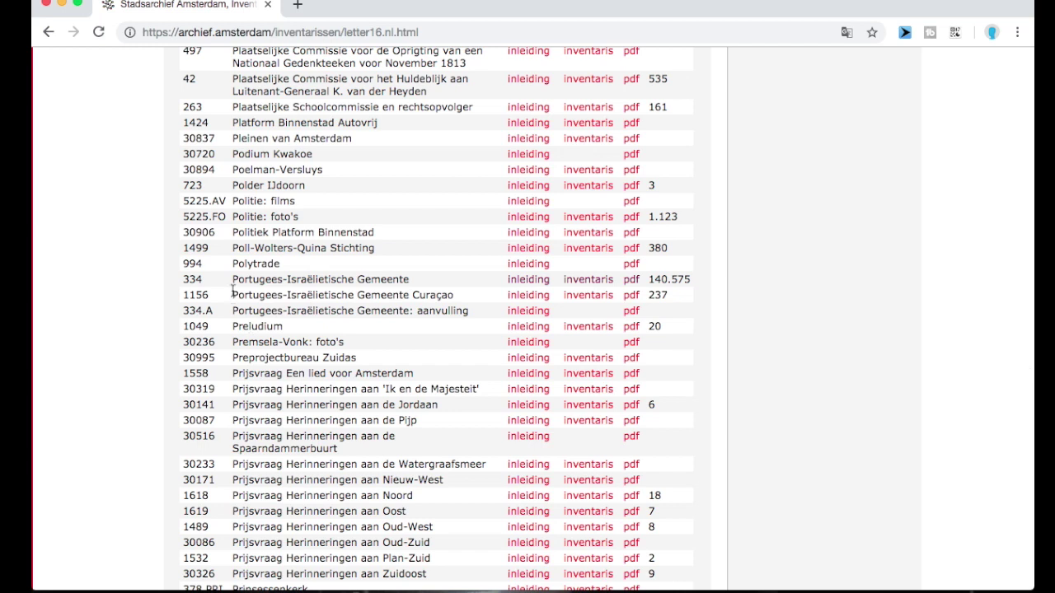
{"action": "left_click_drag", "start_coordinate": [232, 279], "coordinate": [183, 281]}
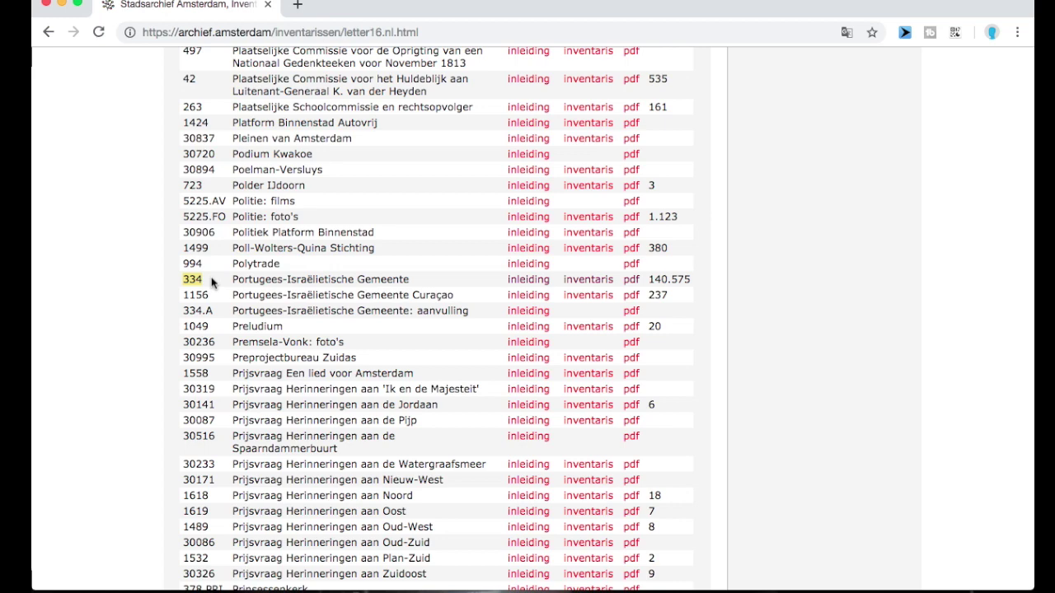
Step: Set the archive search to look by access number (zoek toegangsnummer)
{"action": "scroll", "coordinate": [212, 283], "scroll_direction": "up", "scroll_amount": 1}
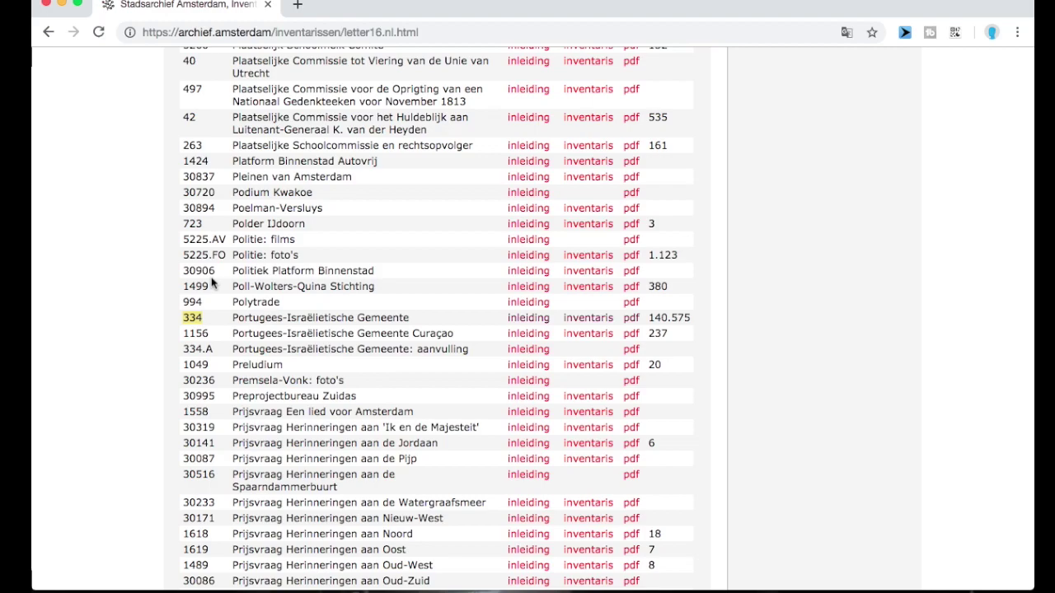
{"action": "scroll", "coordinate": [211, 283], "scroll_direction": "up", "scroll_amount": 15}
{"action": "scroll", "coordinate": [211, 283], "scroll_direction": "up", "scroll_amount": 6}
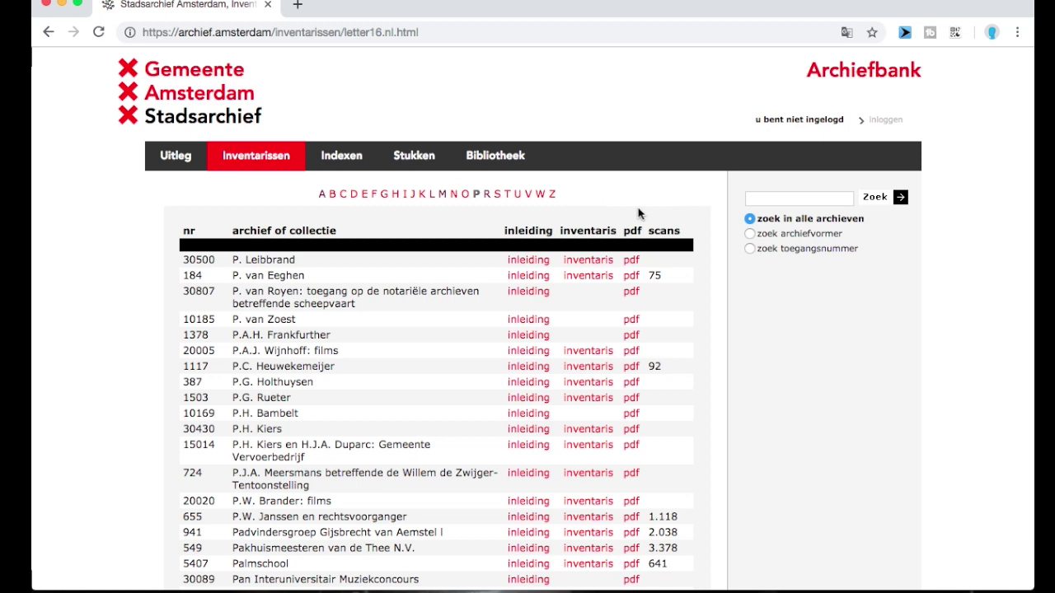
{"action": "left_click", "coordinate": [750, 249]}
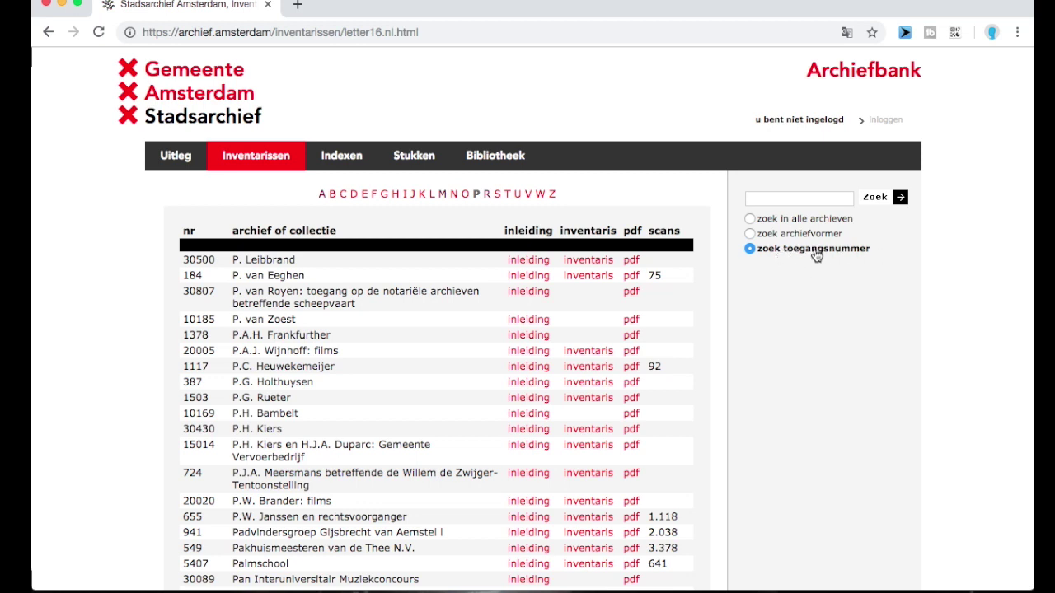
Step: Translate the letter P inventory page into English to check the search options, and return it to Dutch
{"action": "left_click", "coordinate": [846, 32]}
{"action": "left_click", "coordinate": [828, 120]}
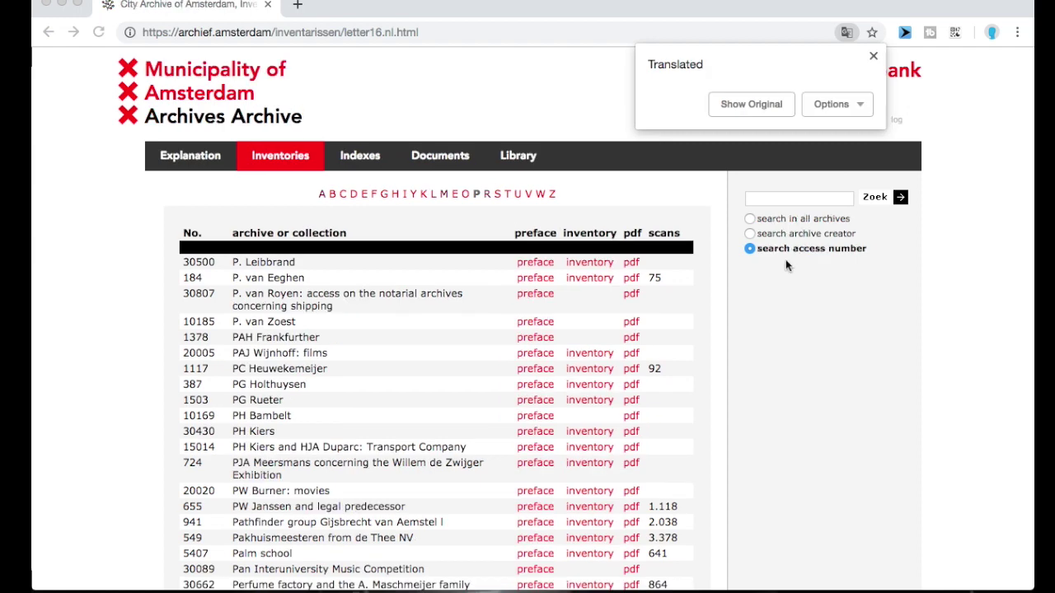
{"action": "left_click", "coordinate": [779, 103]}
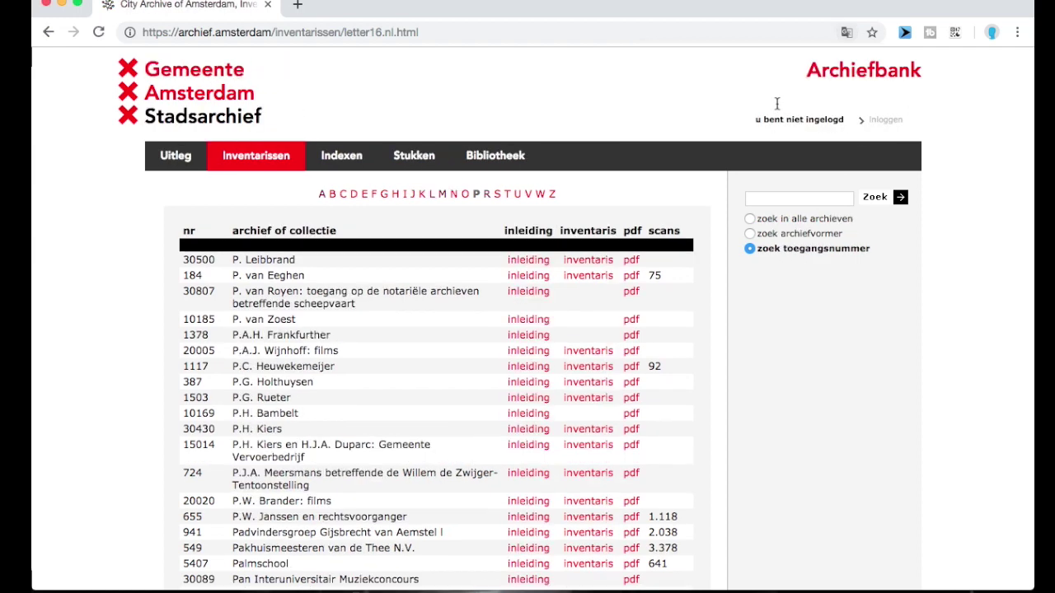
Step: Search the inventories for access number 334
{"action": "left_click", "coordinate": [767, 200]}
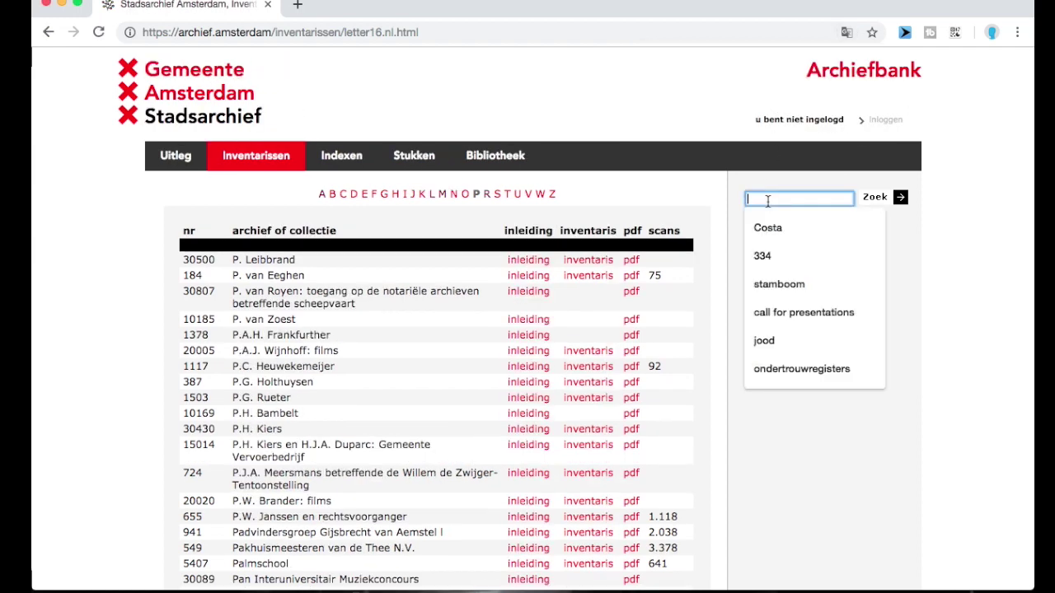
{"action": "type", "text": "334"}
{"action": "key", "text": "Return"}
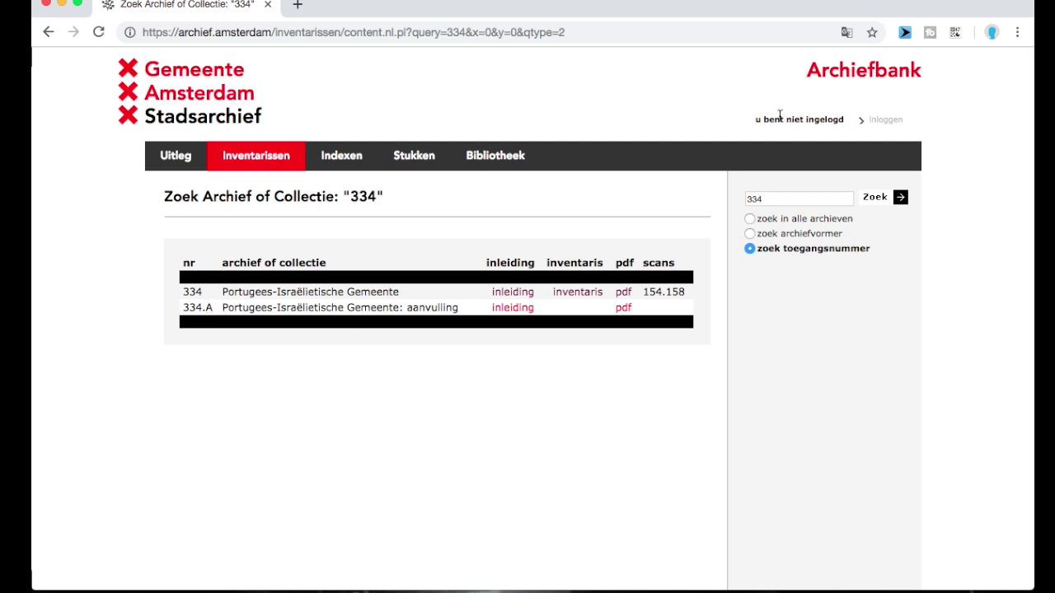
Step: Translate the search results for 334 into English and restore the Dutch original
{"action": "left_click", "coordinate": [846, 33]}
{"action": "left_click", "coordinate": [842, 127]}
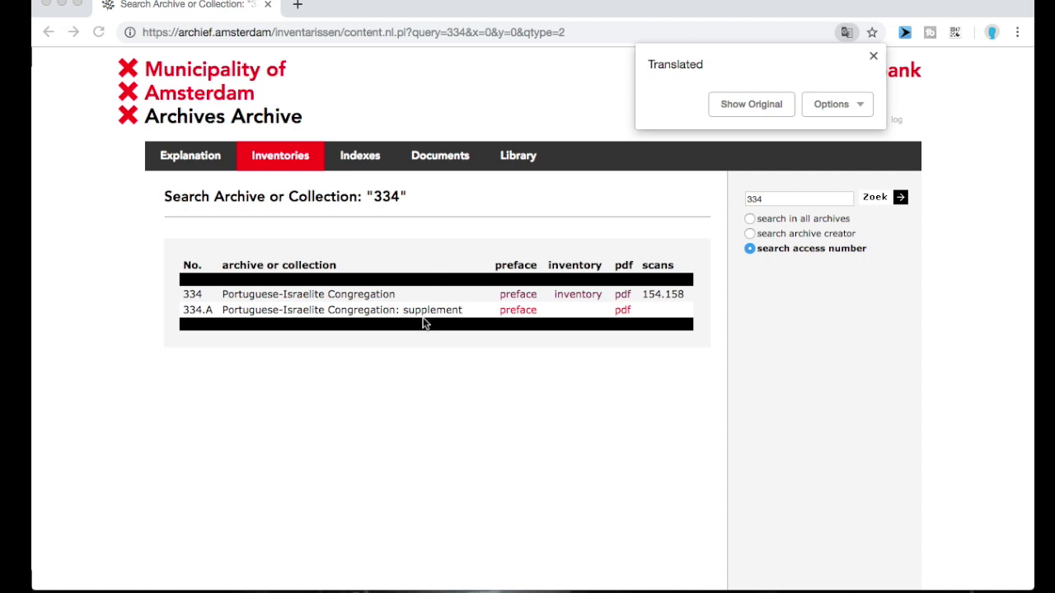
{"action": "left_click", "coordinate": [776, 109]}
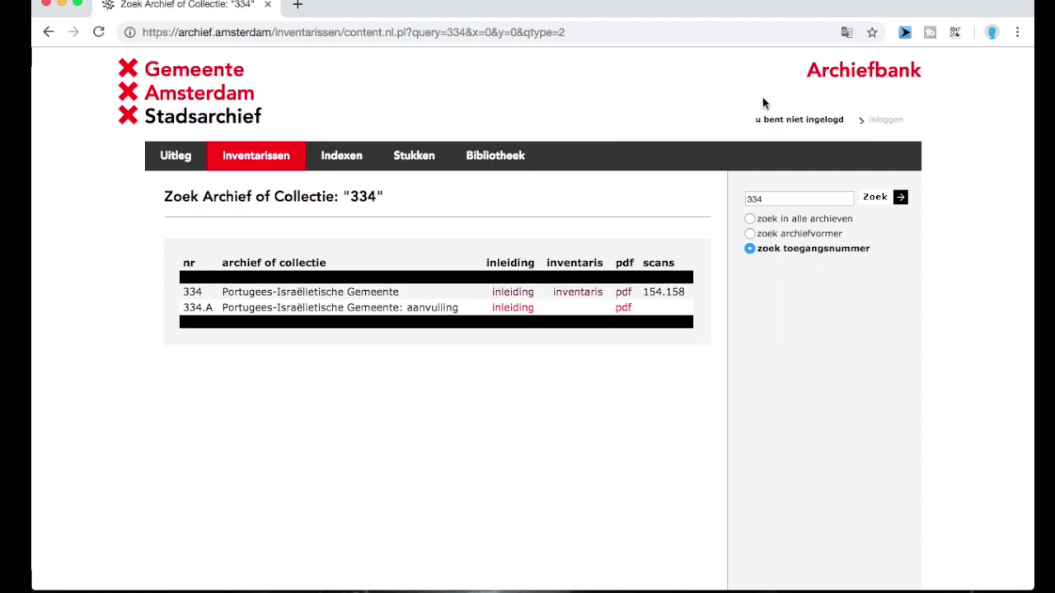
Step: Open the introduction (inleiding) of archive 334, Portugees-Israëlietische Gemeente, and translate the page into English
{"action": "left_click", "coordinate": [518, 296]}
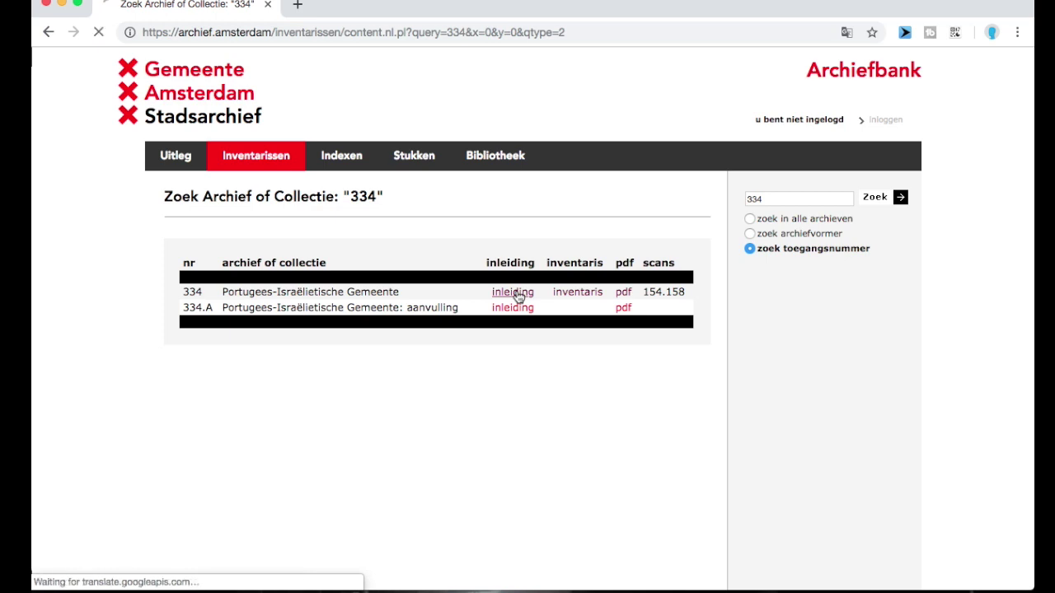
{"action": "scroll", "coordinate": [518, 297], "scroll_direction": "down", "scroll_amount": 1}
{"action": "scroll", "coordinate": [519, 296], "scroll_direction": "down", "scroll_amount": 1}
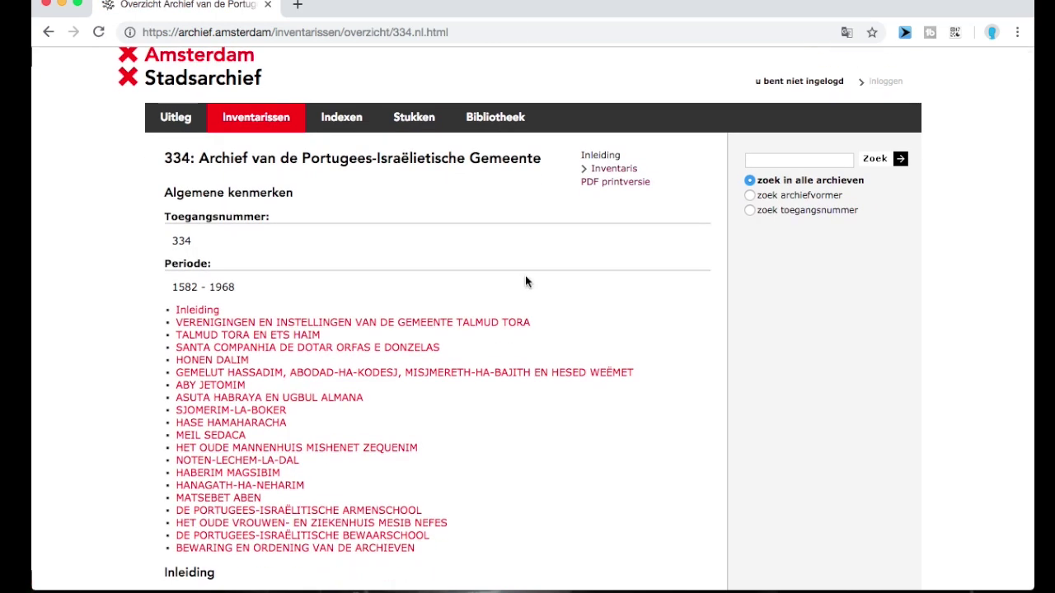
{"action": "left_click", "coordinate": [847, 33]}
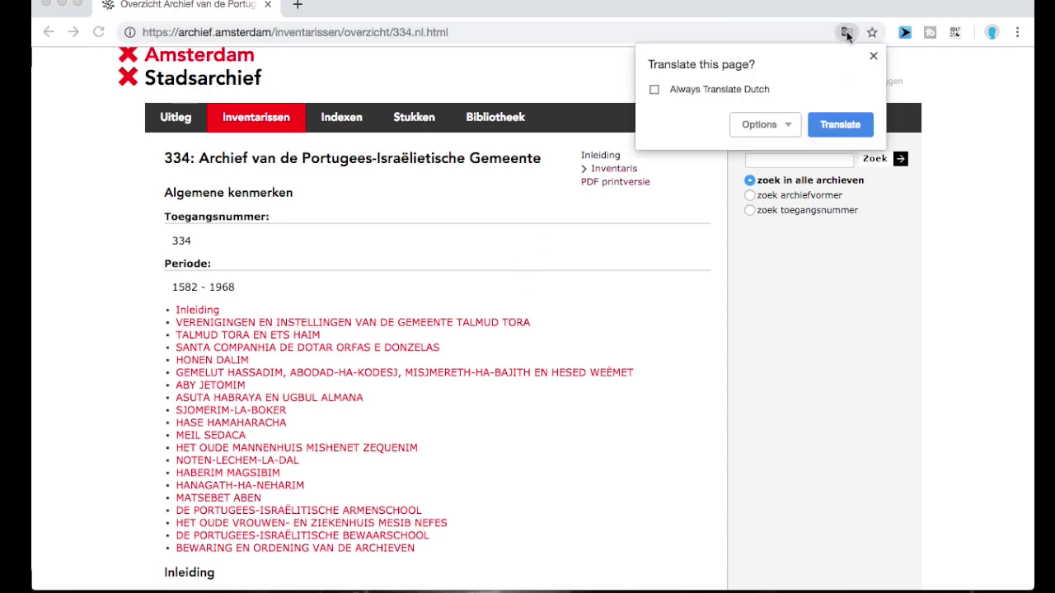
{"action": "left_click", "coordinate": [834, 125]}
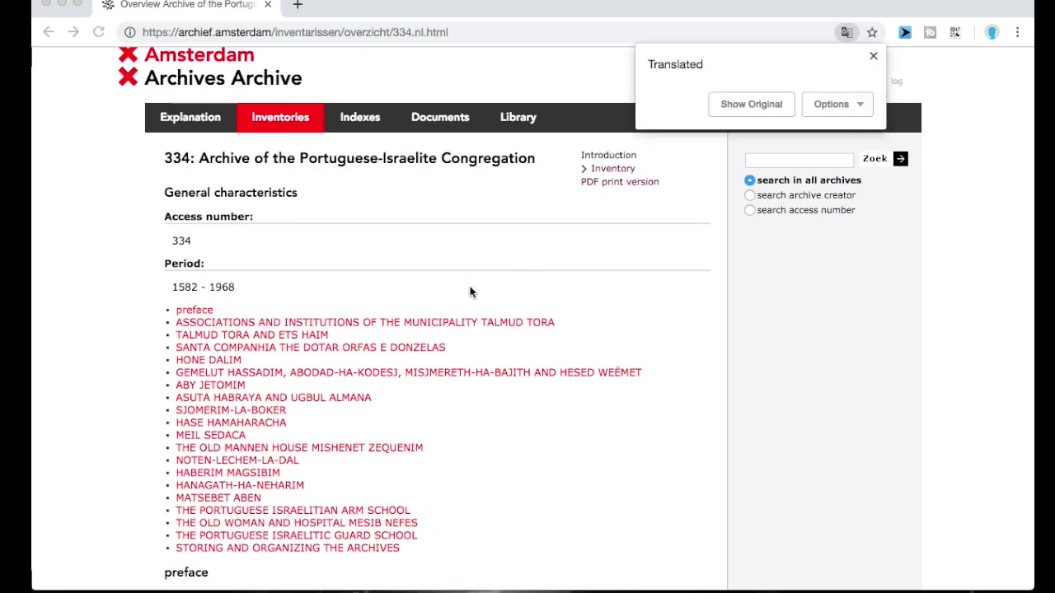
Step: Look over the translated general characteristics, section list and opening of the preface, and dismiss the translation prompt
{"action": "scroll", "coordinate": [470, 291], "scroll_direction": "down", "scroll_amount": 4}
{"action": "scroll", "coordinate": [470, 286], "scroll_direction": "down", "scroll_amount": 4}
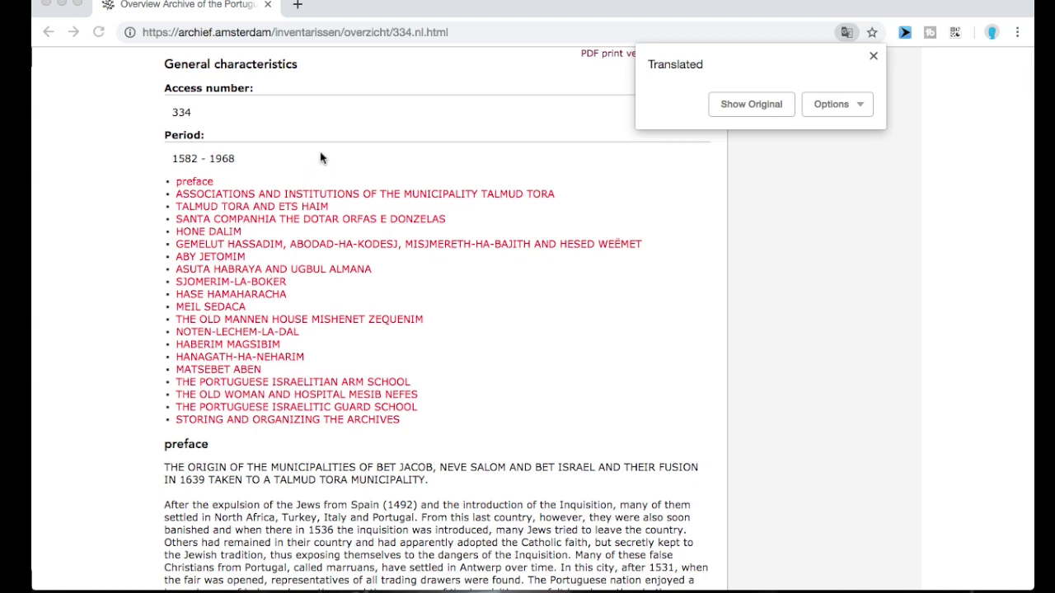
{"action": "left_click", "coordinate": [321, 159]}
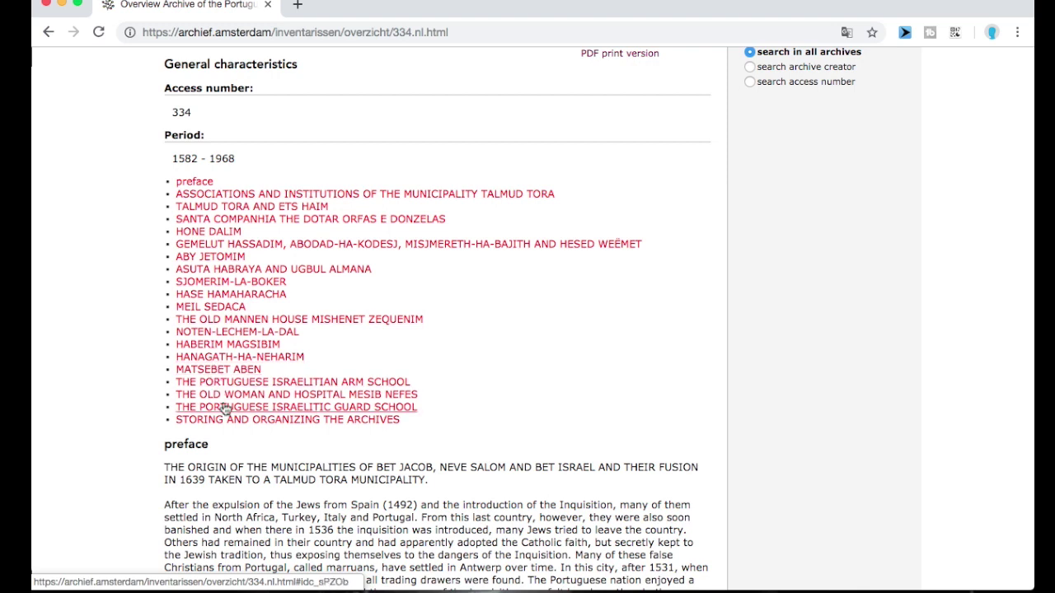
Step: Show the archive 334 overview in Dutch to compare its section names, and translate it into English again
{"action": "left_click", "coordinate": [843, 37]}
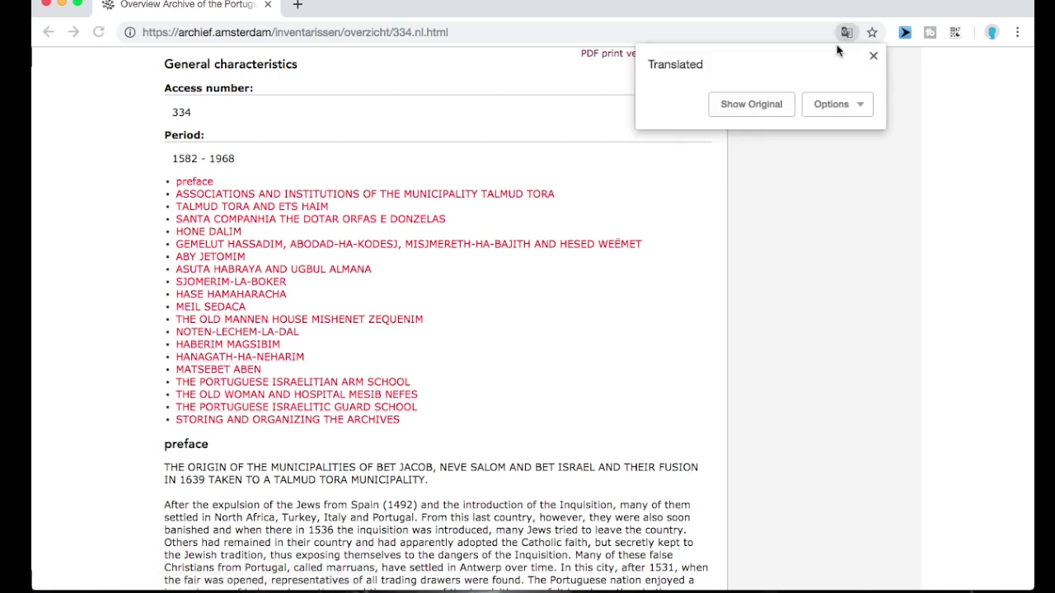
{"action": "left_click", "coordinate": [754, 106]}
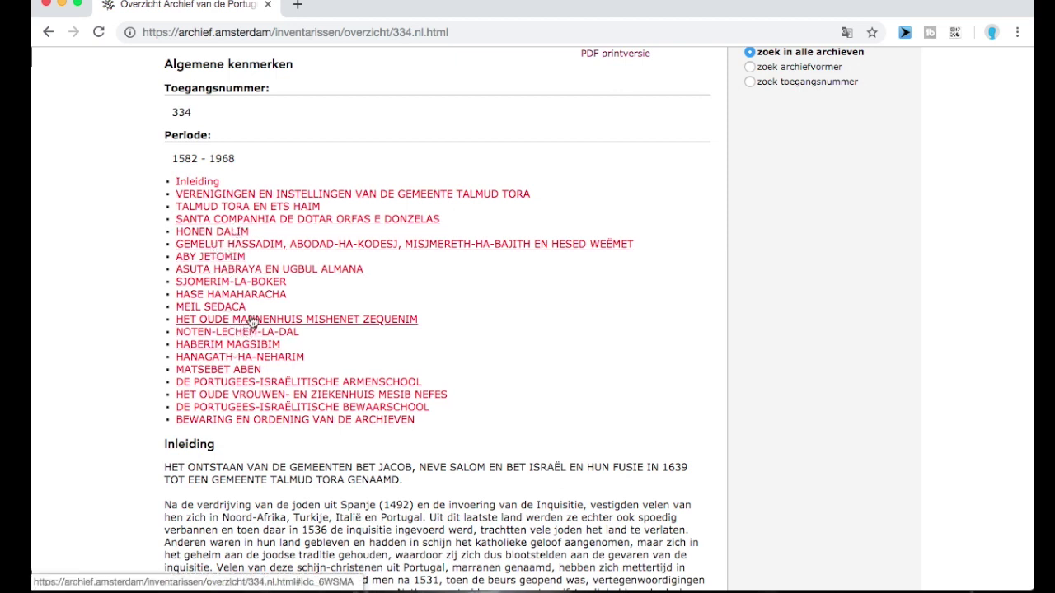
{"action": "left_click", "coordinate": [848, 33]}
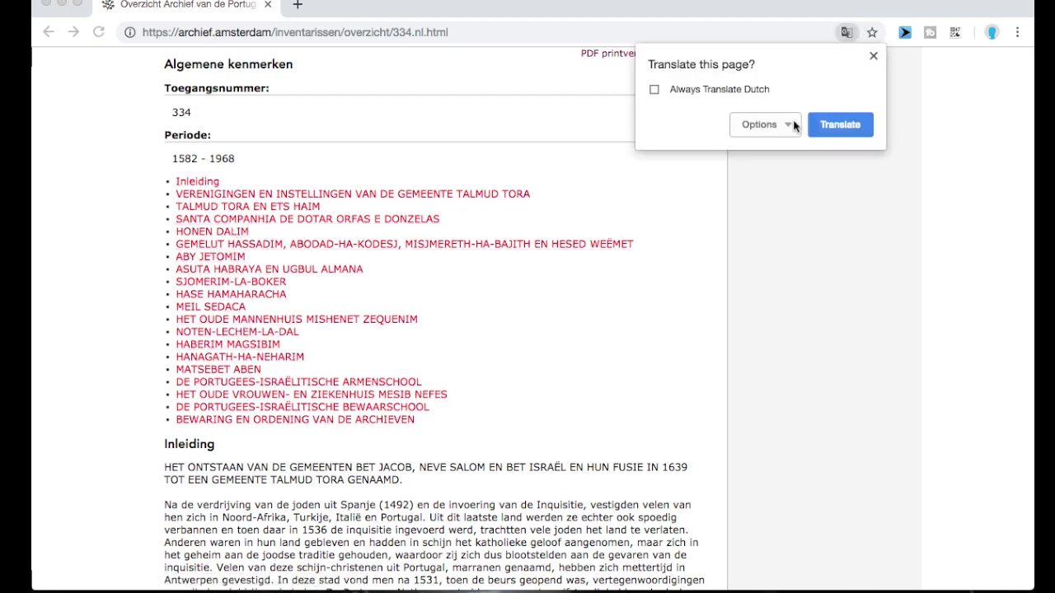
{"action": "left_click", "coordinate": [840, 125]}
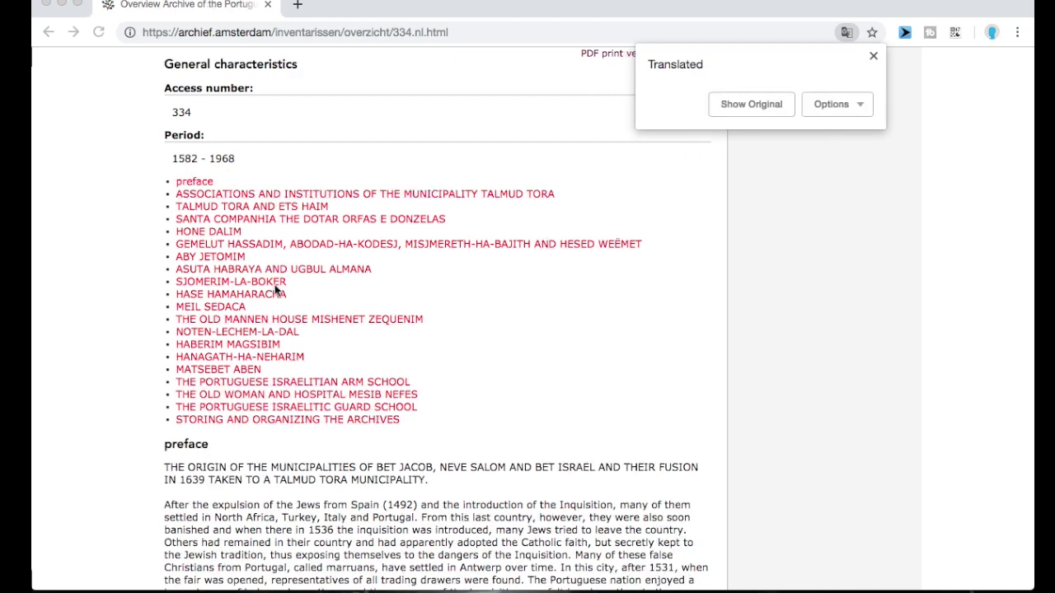
Step: Jump to the MEIL SEDACA section and skim the descriptions of the charitable institutions through Mesib Nefes, returning to the page's beginning
{"action": "left_click", "coordinate": [211, 308]}
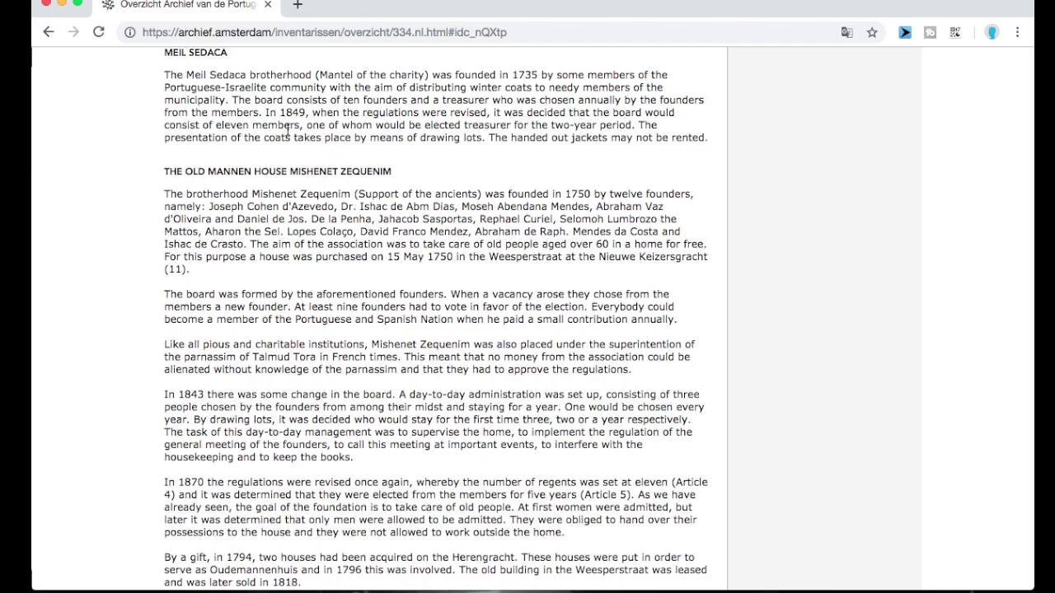
{"action": "scroll", "coordinate": [170, 78], "scroll_direction": "down", "scroll_amount": 15}
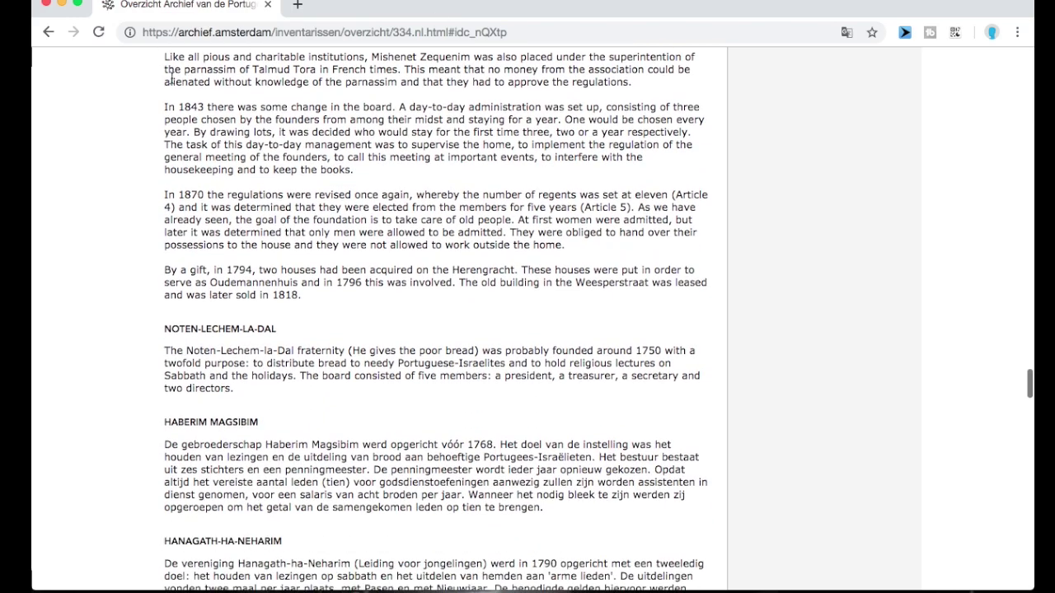
{"action": "scroll", "coordinate": [171, 79], "scroll_direction": "down", "scroll_amount": 8}
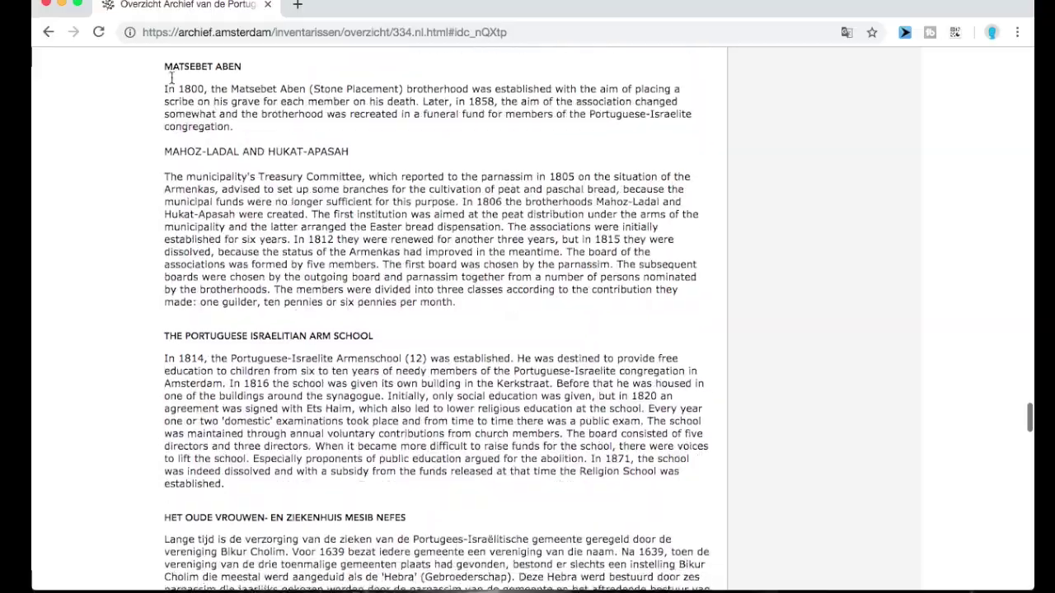
{"action": "scroll", "coordinate": [121, 231], "scroll_direction": "down", "scroll_amount": 3}
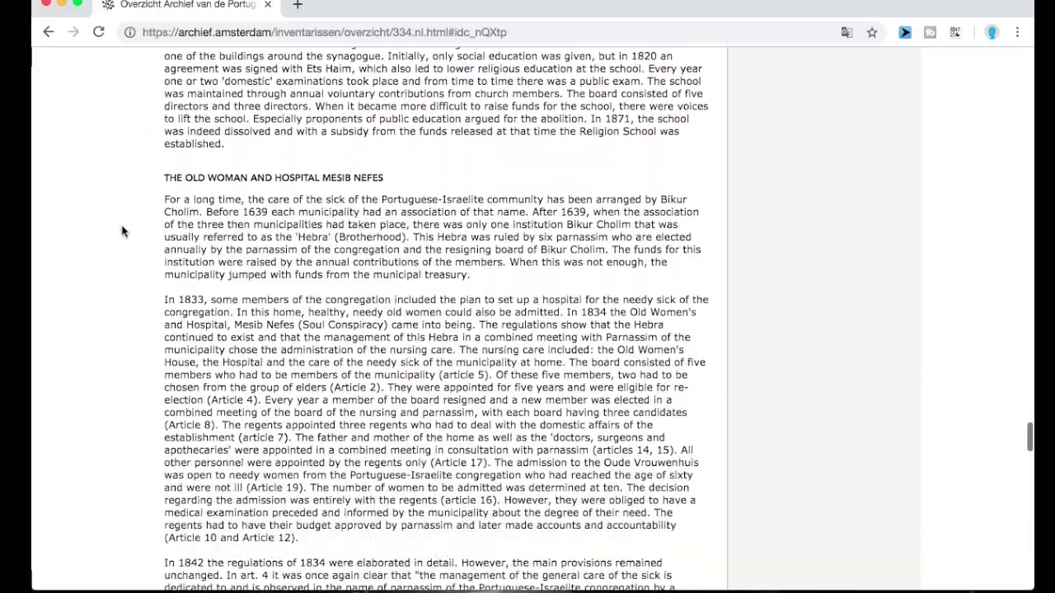
{"action": "scroll", "coordinate": [122, 231], "scroll_direction": "up", "scroll_amount": 20}
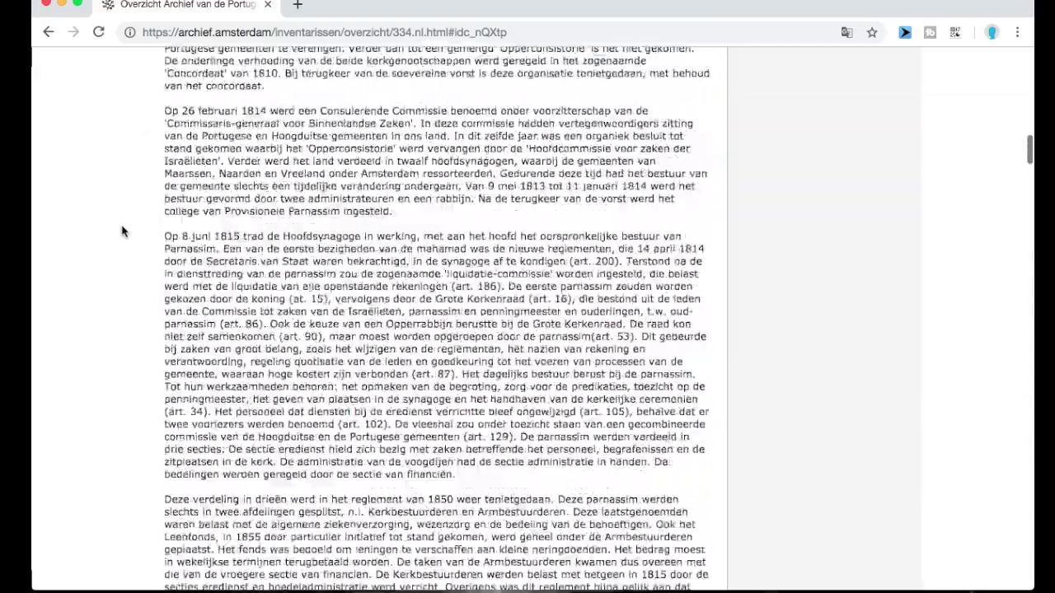
{"action": "scroll", "coordinate": [122, 231], "scroll_direction": "up", "scroll_amount": 10}
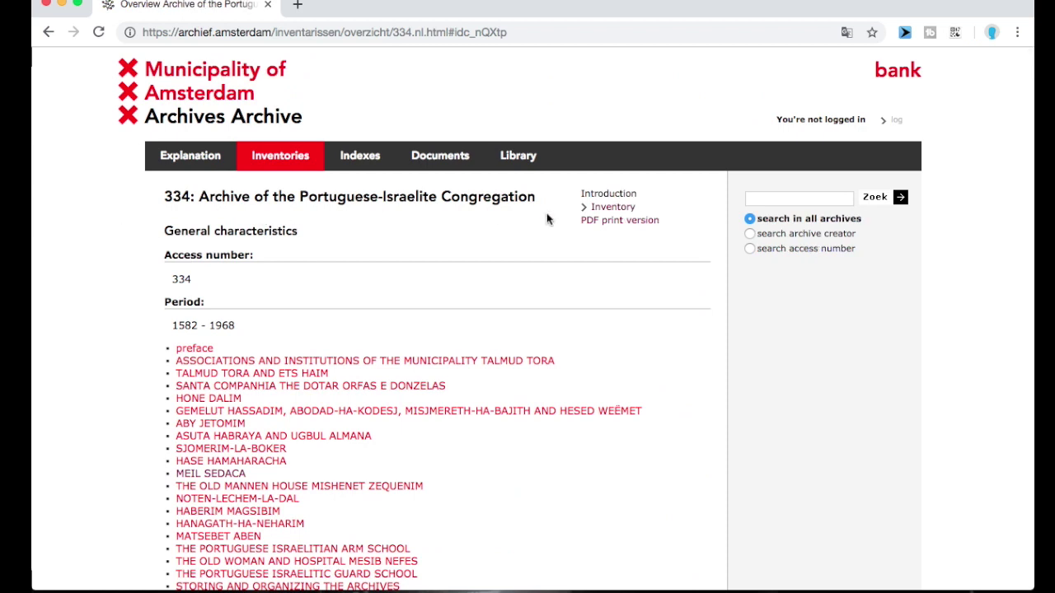
Step: Open the PDF print version of archive 334 and skim its Archiefvormers list and the Inleiding
{"action": "left_click", "coordinate": [599, 221]}
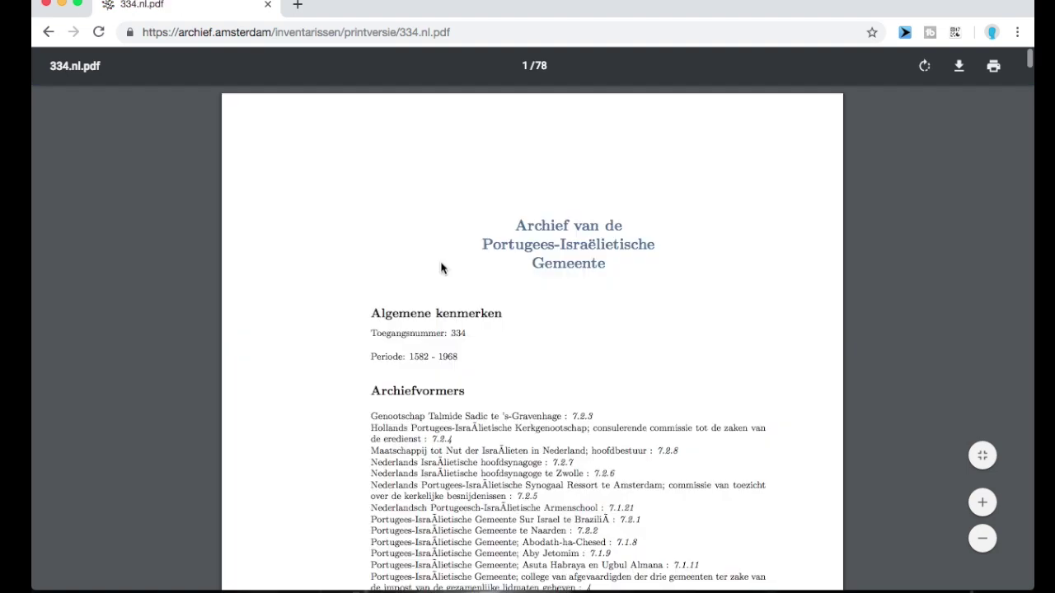
{"action": "scroll", "coordinate": [441, 268], "scroll_direction": "down", "scroll_amount": 15}
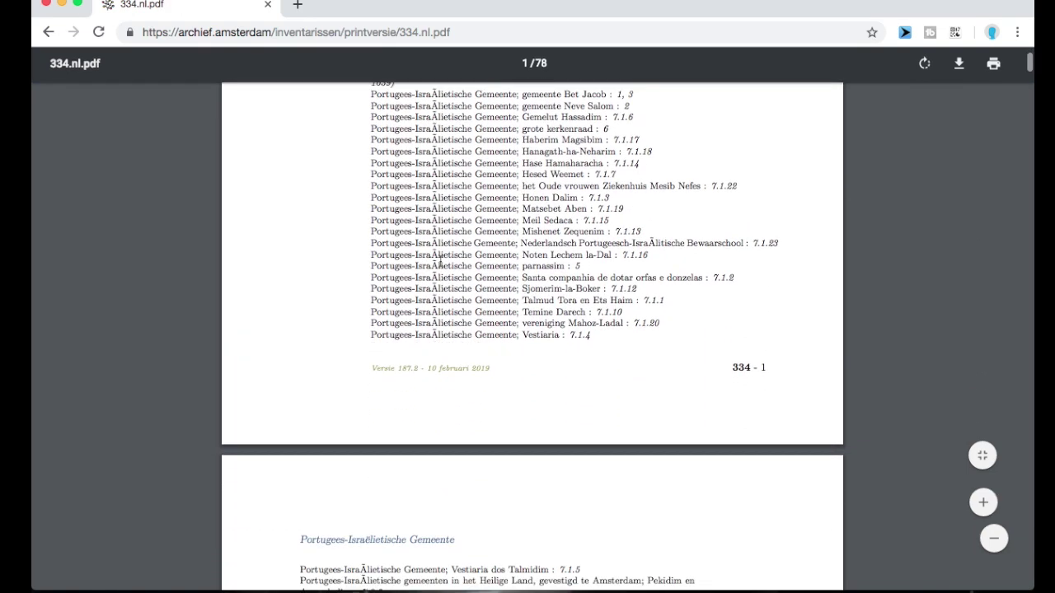
{"action": "scroll", "coordinate": [441, 262], "scroll_direction": "up", "scroll_amount": 15}
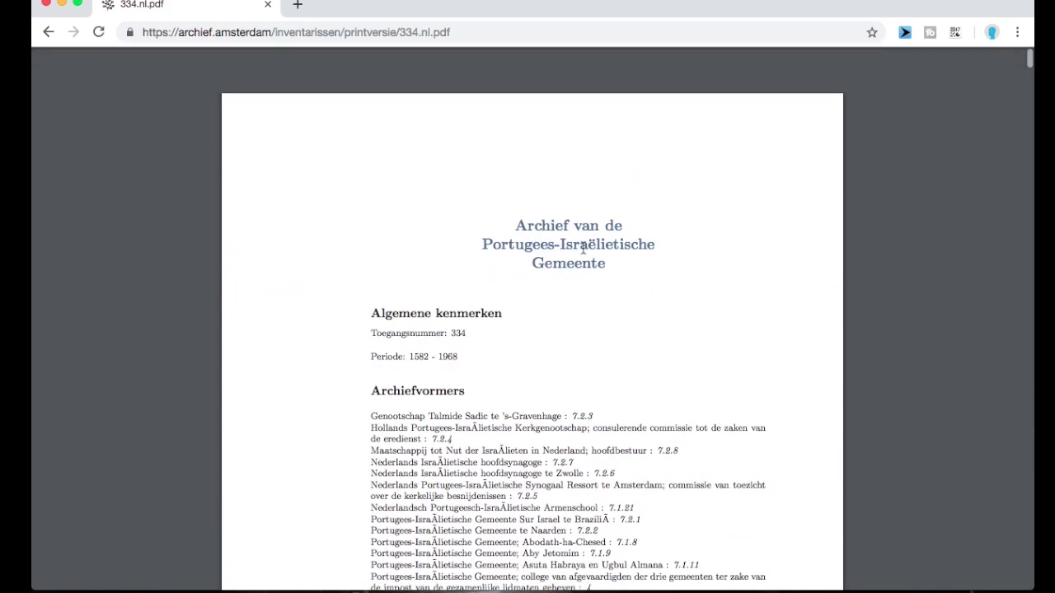
{"action": "scroll", "coordinate": [578, 260], "scroll_direction": "down", "scroll_amount": 8}
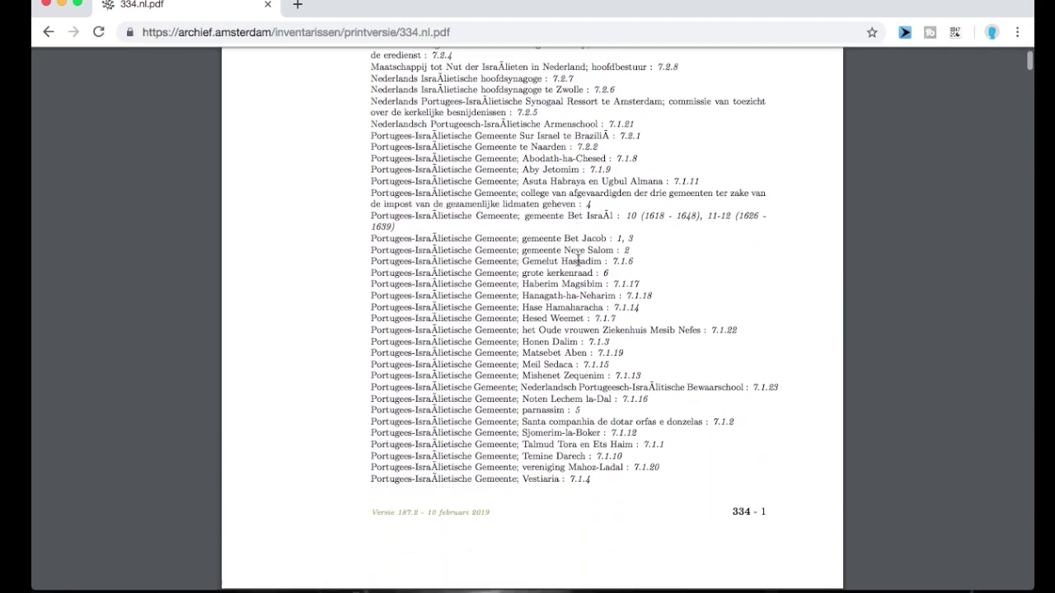
{"action": "scroll", "coordinate": [578, 260], "scroll_direction": "down", "scroll_amount": 1}
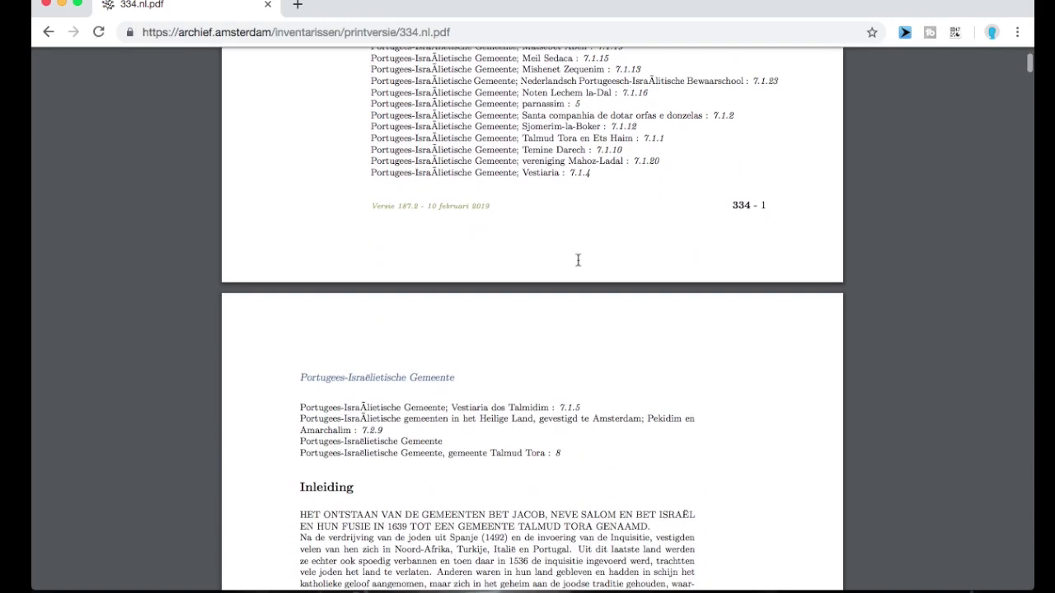
{"action": "scroll", "coordinate": [578, 260], "scroll_direction": "down", "scroll_amount": 7}
{"action": "scroll", "coordinate": [578, 262], "scroll_direction": "up", "scroll_amount": 2}
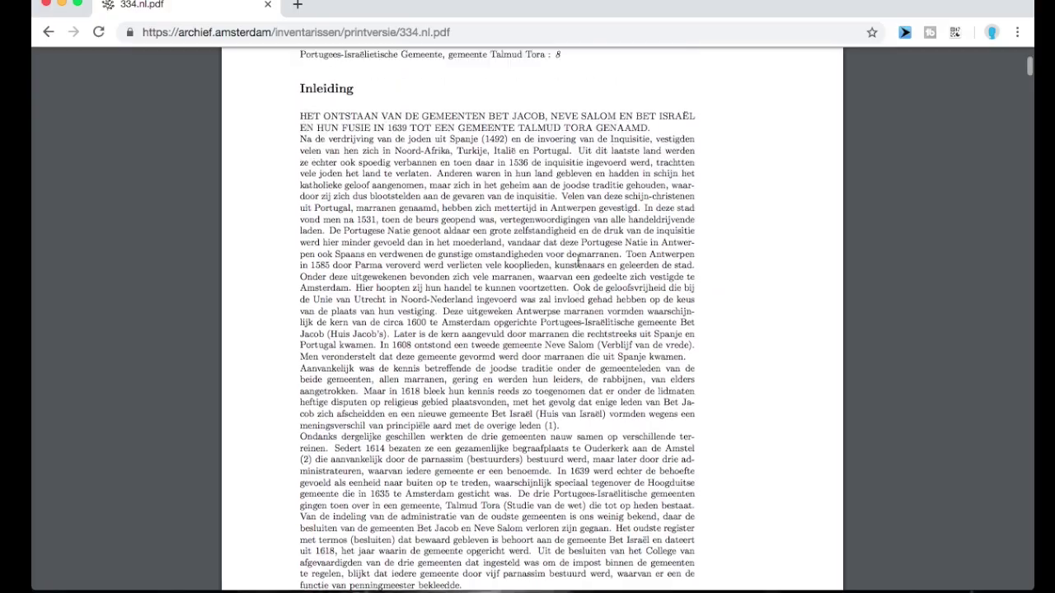
{"action": "scroll", "coordinate": [578, 260], "scroll_direction": "up", "scroll_amount": 1}
{"action": "scroll", "coordinate": [577, 272], "scroll_direction": "down", "scroll_amount": 20}
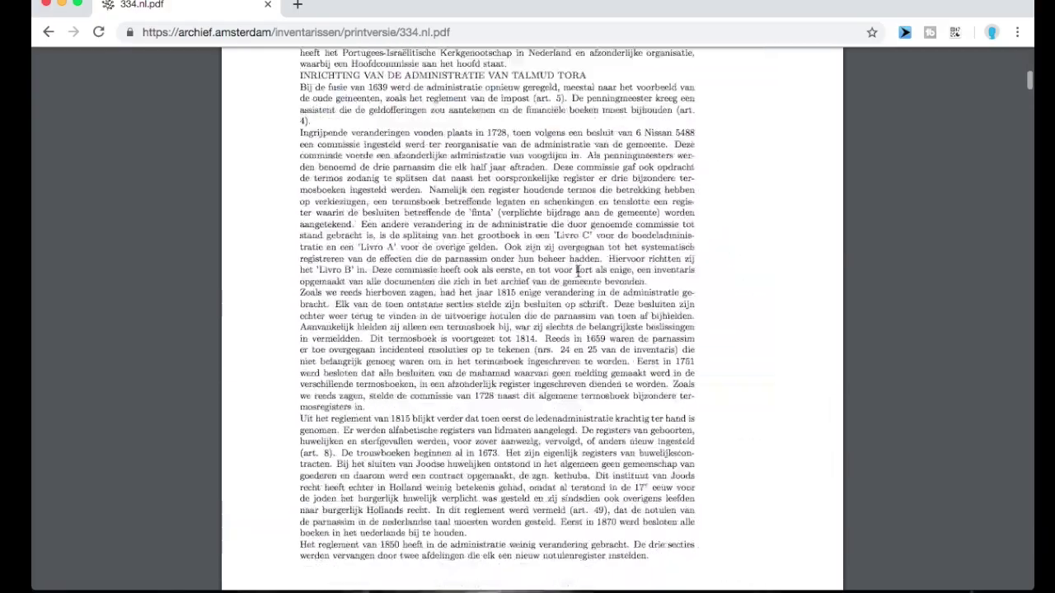
{"action": "scroll", "coordinate": [578, 272], "scroll_direction": "up", "scroll_amount": 20}
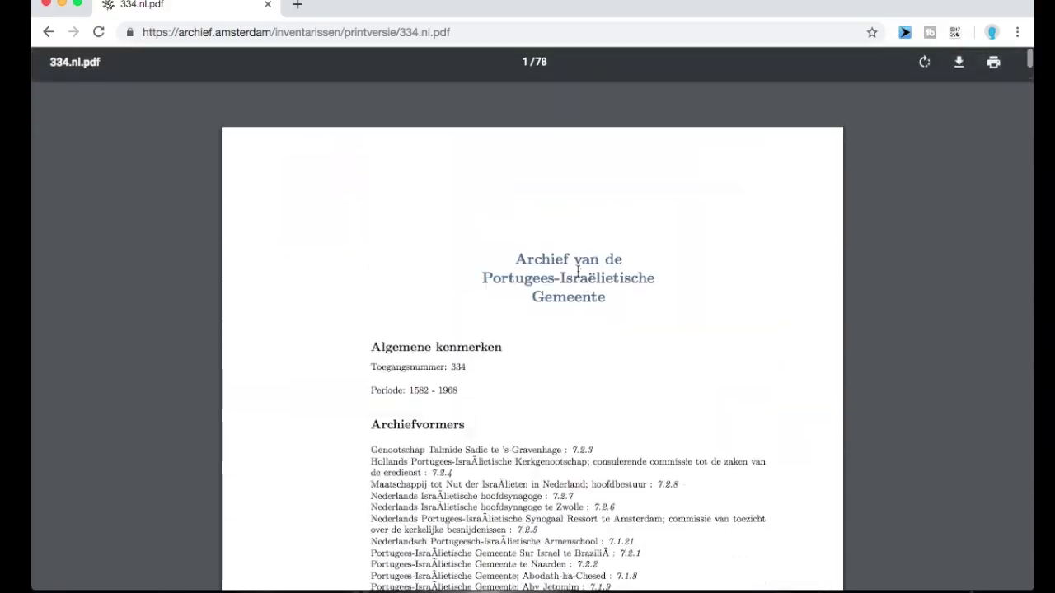
Step: Examine the PDF's full list of archive creators with their section numbers, from its first page onto the second
{"action": "scroll", "coordinate": [465, 346], "scroll_direction": "down", "scroll_amount": 5}
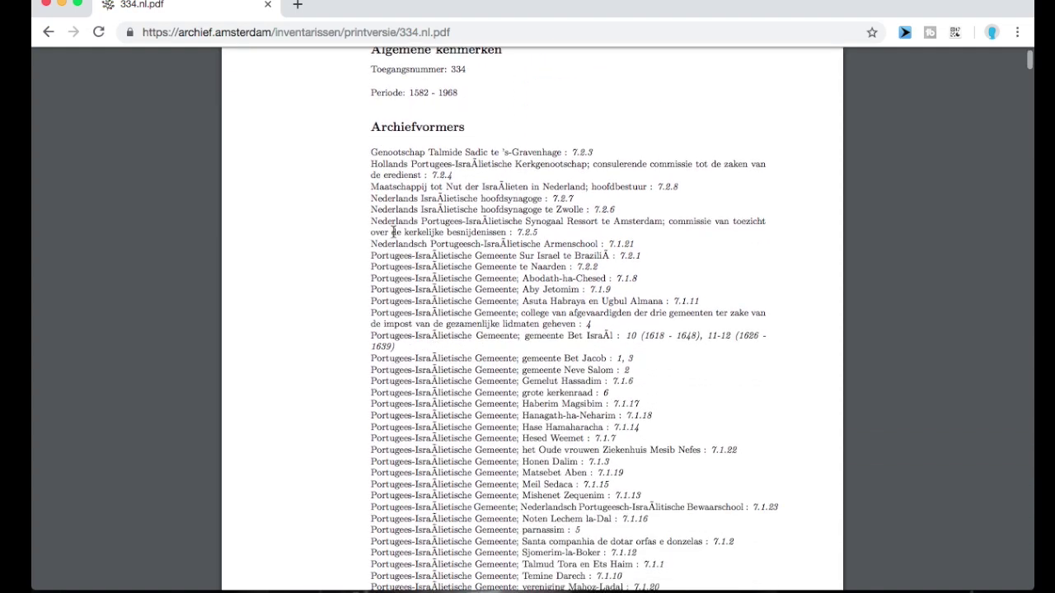
{"action": "scroll", "coordinate": [397, 324], "scroll_direction": "down", "scroll_amount": 3}
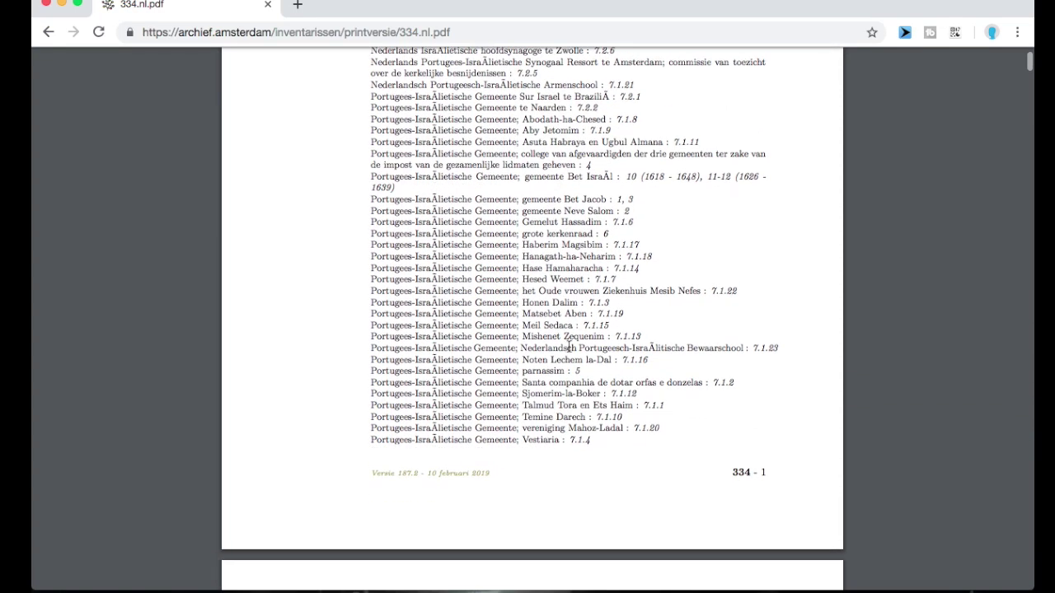
{"action": "scroll", "coordinate": [647, 372], "scroll_direction": "up", "scroll_amount": 6}
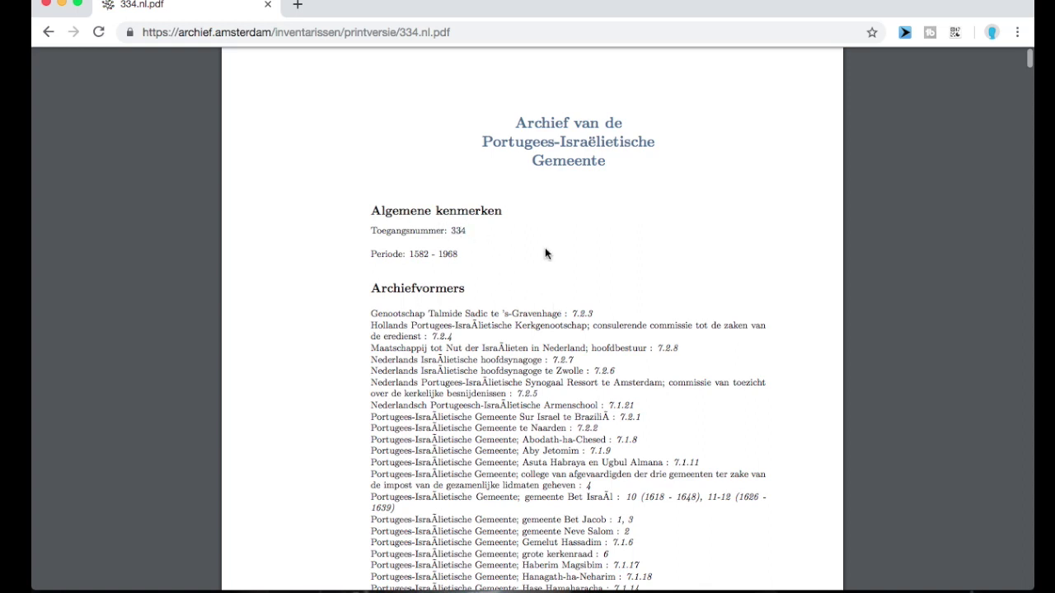
{"action": "scroll", "coordinate": [545, 247], "scroll_direction": "down", "scroll_amount": 3}
{"action": "scroll", "coordinate": [448, 327], "scroll_direction": "down", "scroll_amount": 3}
{"action": "scroll", "coordinate": [447, 327], "scroll_direction": "down", "scroll_amount": 12}
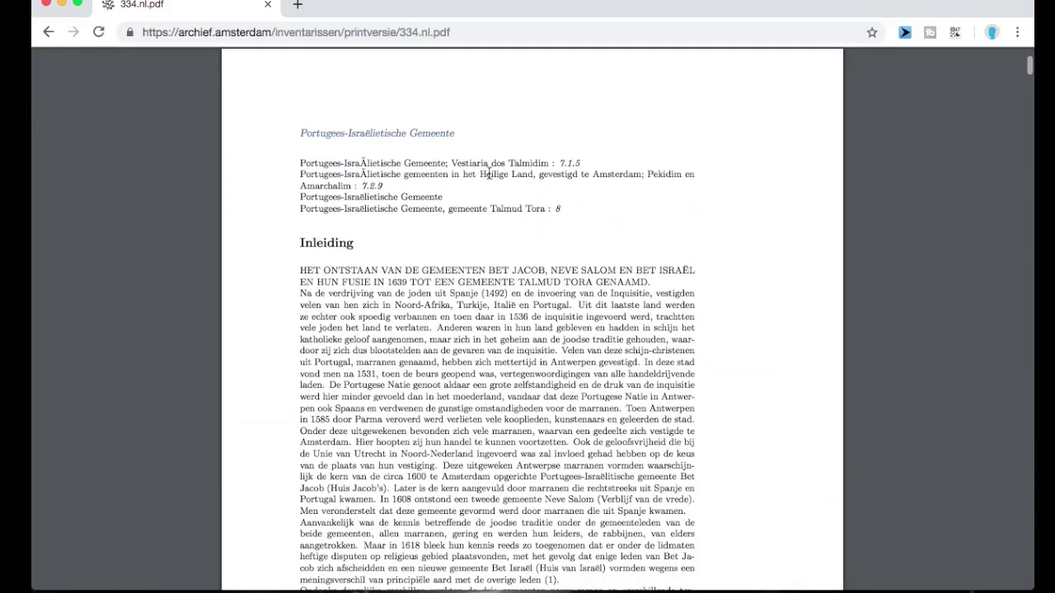
Step: Find the Inventaris section in the PDF and examine the contents list and the entries for Gemeente Bet Jacob
{"action": "scroll", "coordinate": [489, 176], "scroll_direction": "down", "scroll_amount": 15}
{"action": "scroll", "coordinate": [488, 173], "scroll_direction": "down", "scroll_amount": 20}
{"action": "scroll", "coordinate": [489, 173], "scroll_direction": "up", "scroll_amount": 20}
{"action": "scroll", "coordinate": [489, 173], "scroll_direction": "up", "scroll_amount": 20}
{"action": "scroll", "coordinate": [489, 174], "scroll_direction": "up", "scroll_amount": 5}
{"action": "scroll", "coordinate": [489, 173], "scroll_direction": "down", "scroll_amount": 6}
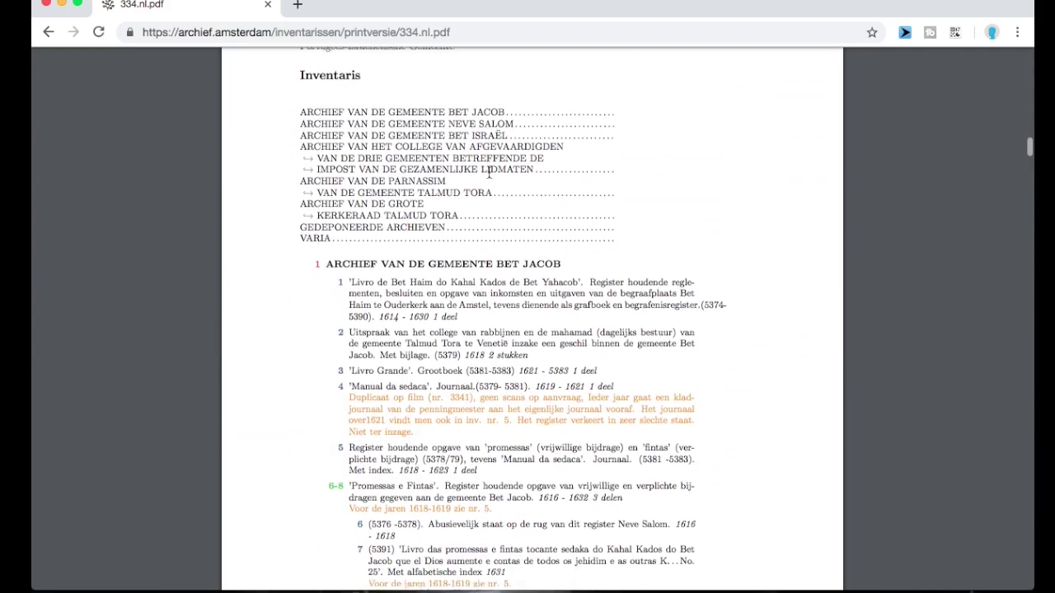
{"action": "scroll", "coordinate": [489, 173], "scroll_direction": "down", "scroll_amount": 3}
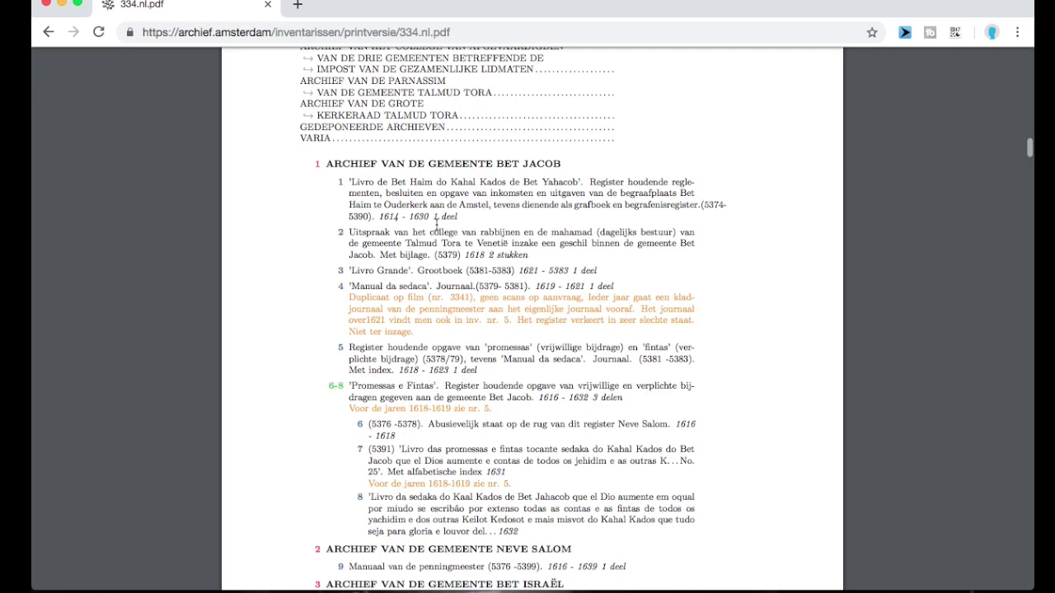
Step: Skim the PDF's numbered inventory entries from the Bet Jacob archive through to Santa Companhia de Dotar Orfas e Donzelas
{"action": "scroll", "coordinate": [437, 222], "scroll_direction": "down", "scroll_amount": 15}
{"action": "scroll", "coordinate": [436, 225], "scroll_direction": "down", "scroll_amount": 20}
{"action": "scroll", "coordinate": [437, 225], "scroll_direction": "down", "scroll_amount": 20}
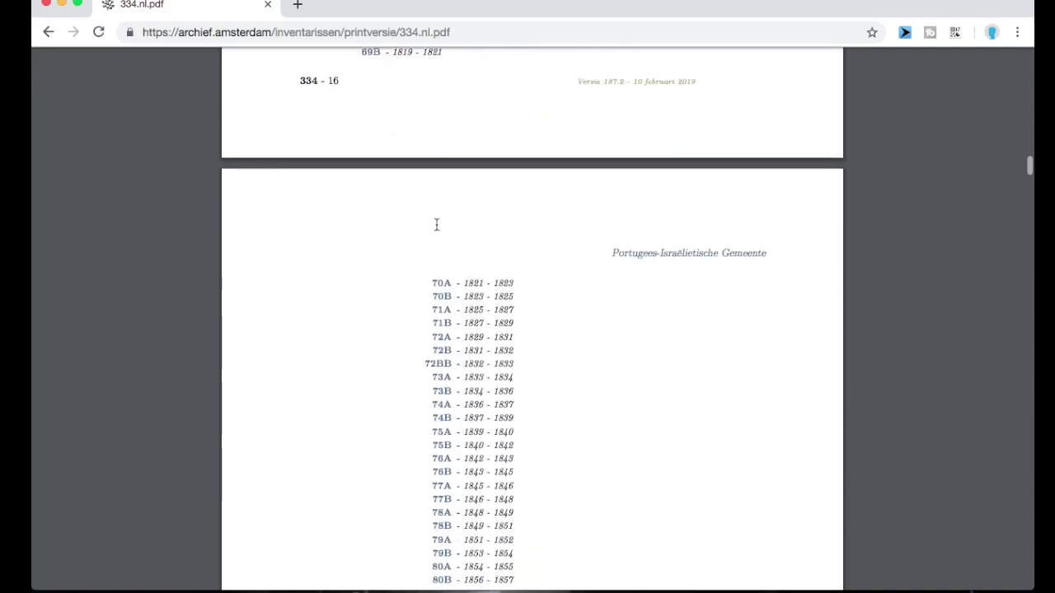
{"action": "scroll", "coordinate": [437, 225], "scroll_direction": "down", "scroll_amount": 20}
{"action": "scroll", "coordinate": [437, 225], "scroll_direction": "down", "scroll_amount": 20}
{"action": "scroll", "coordinate": [437, 225], "scroll_direction": "down", "scroll_amount": 20}
{"action": "scroll", "coordinate": [436, 225], "scroll_direction": "down", "scroll_amount": 20}
{"action": "scroll", "coordinate": [436, 225], "scroll_direction": "down", "scroll_amount": 20}
{"action": "scroll", "coordinate": [437, 225], "scroll_direction": "down", "scroll_amount": 20}
{"action": "scroll", "coordinate": [437, 225], "scroll_direction": "down", "scroll_amount": 20}
{"action": "scroll", "coordinate": [437, 224], "scroll_direction": "down", "scroll_amount": 20}
{"action": "scroll", "coordinate": [437, 225], "scroll_direction": "down", "scroll_amount": 20}
{"action": "scroll", "coordinate": [437, 225], "scroll_direction": "down", "scroll_amount": 20}
{"action": "scroll", "coordinate": [437, 225], "scroll_direction": "down", "scroll_amount": 20}
{"action": "scroll", "coordinate": [437, 225], "scroll_direction": "down", "scroll_amount": 20}
{"action": "scroll", "coordinate": [436, 225], "scroll_direction": "down", "scroll_amount": 10}
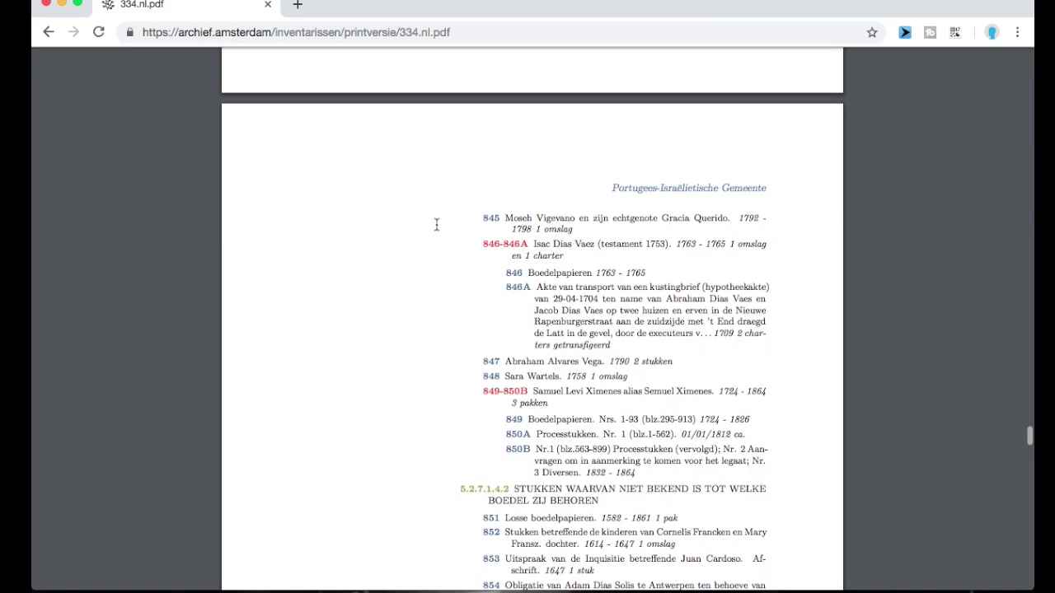
{"action": "scroll", "coordinate": [437, 225], "scroll_direction": "down", "scroll_amount": 20}
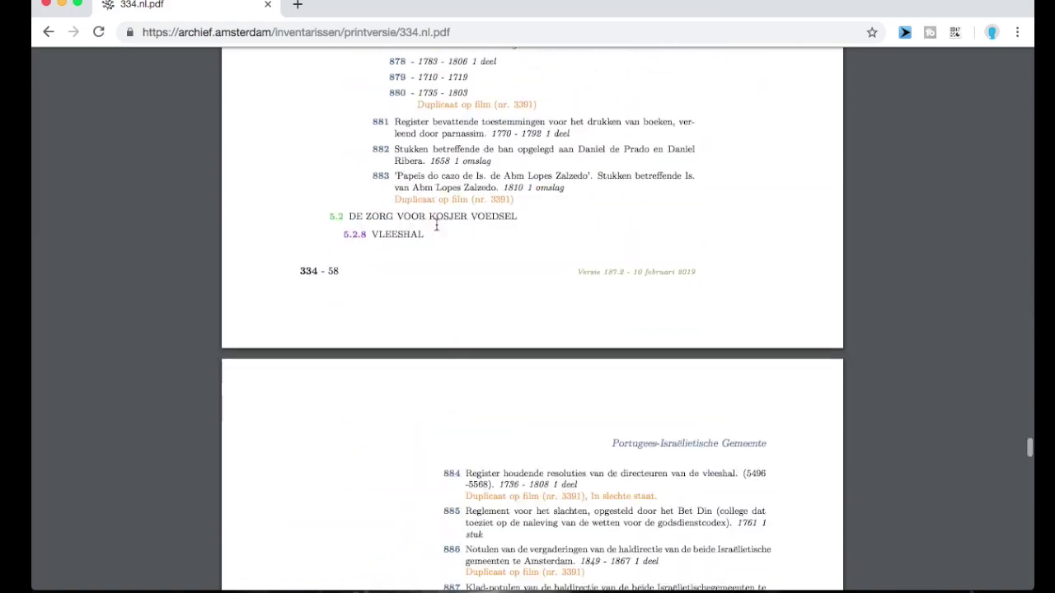
{"action": "scroll", "coordinate": [436, 225], "scroll_direction": "down", "scroll_amount": 20}
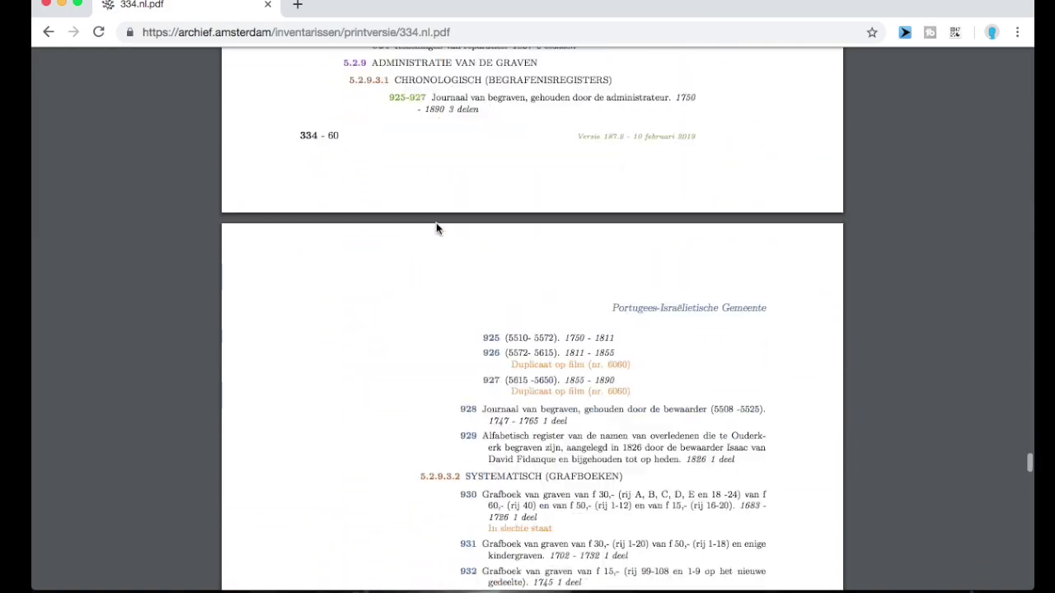
{"action": "scroll", "coordinate": [437, 228], "scroll_direction": "down", "scroll_amount": 10}
{"action": "scroll", "coordinate": [437, 228], "scroll_direction": "down", "scroll_amount": 20}
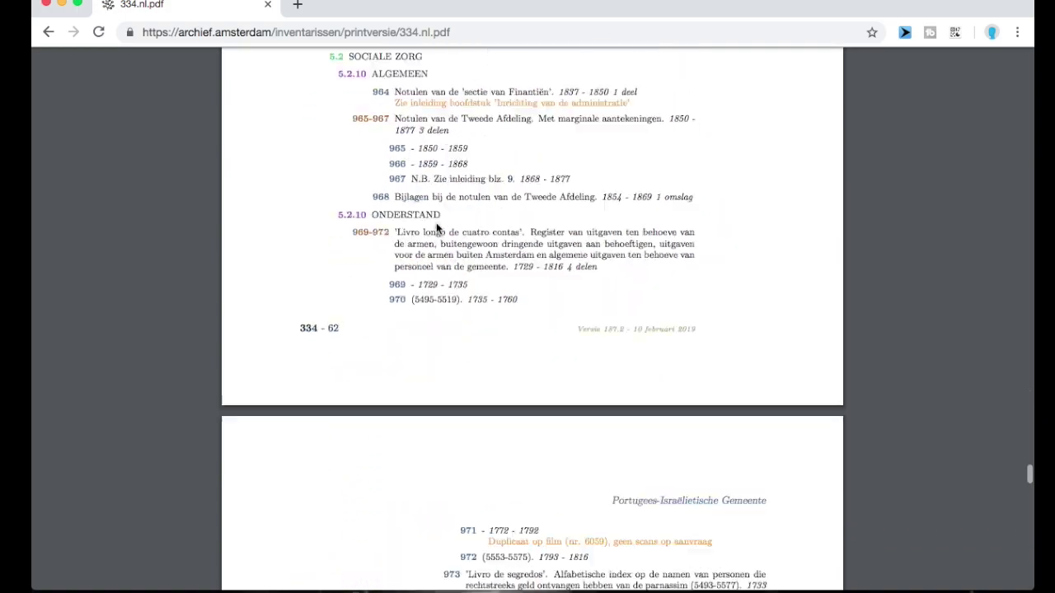
{"action": "scroll", "coordinate": [437, 229], "scroll_direction": "down", "scroll_amount": 20}
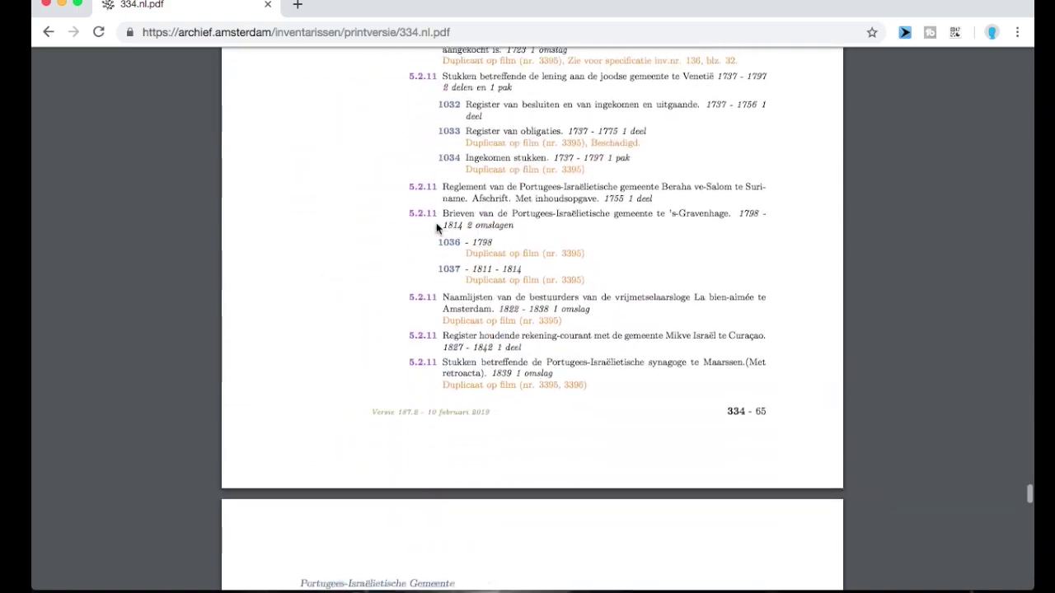
{"action": "scroll", "coordinate": [437, 228], "scroll_direction": "down", "scroll_amount": 10}
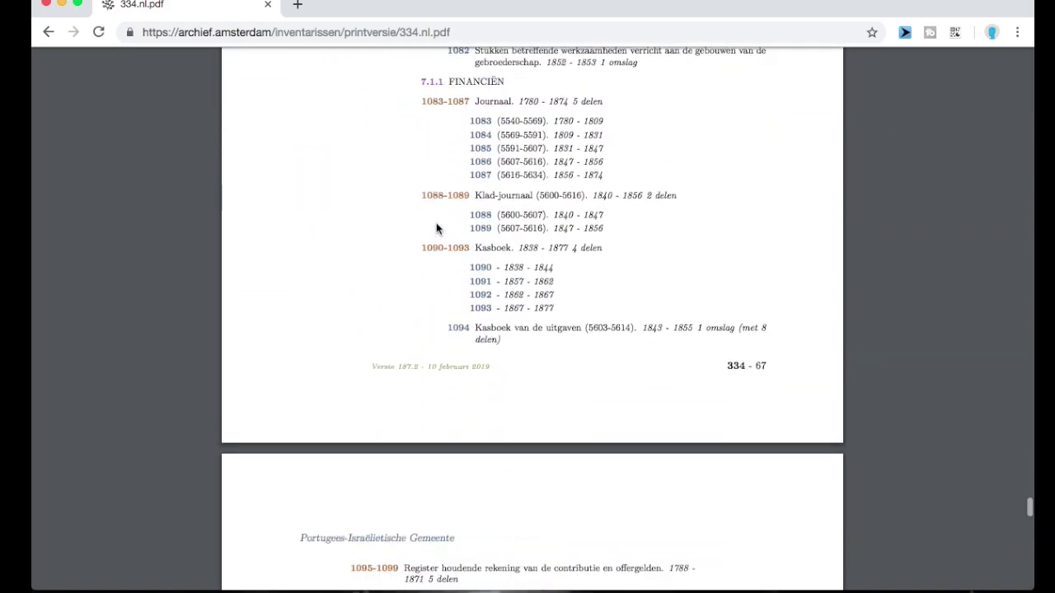
{"action": "scroll", "coordinate": [436, 228], "scroll_direction": "down", "scroll_amount": 20}
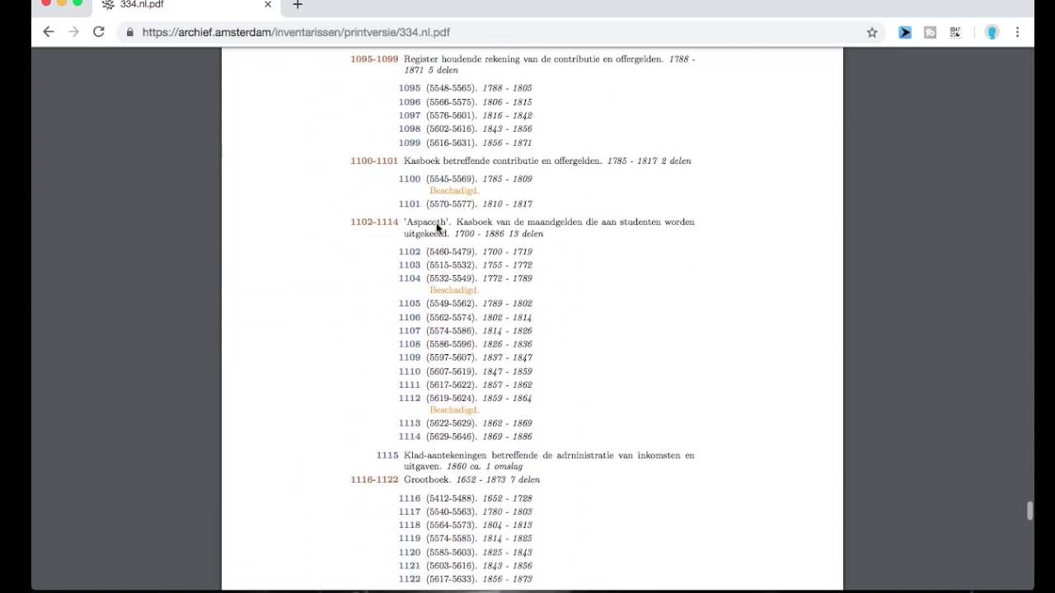
{"action": "scroll", "coordinate": [436, 228], "scroll_direction": "up", "scroll_amount": 10}
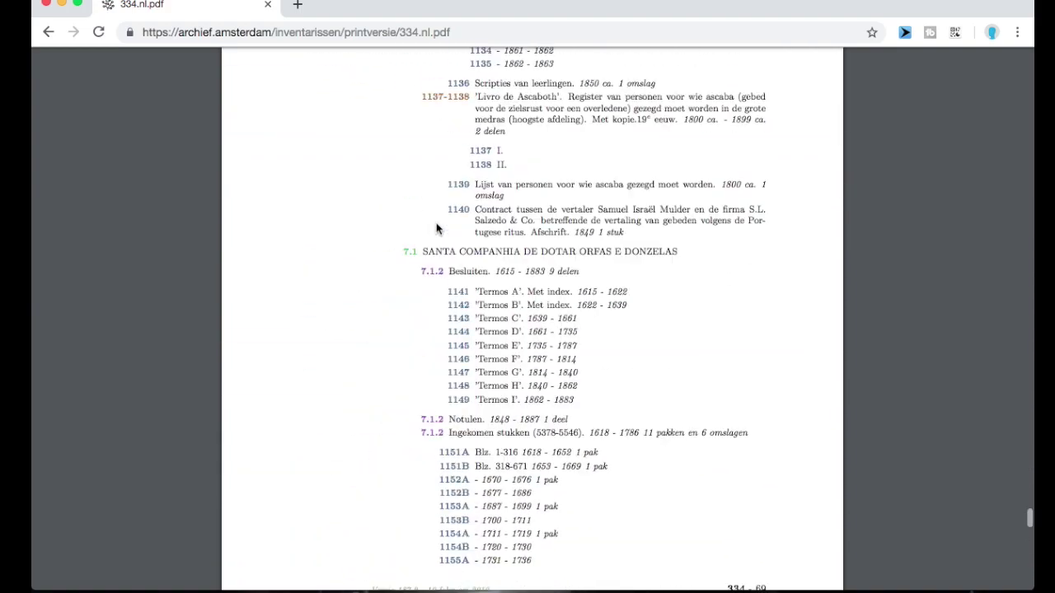
Step: Return from the PDF to the archive 334 overview and open its Inventaris
{"action": "left_click", "coordinate": [48, 32]}
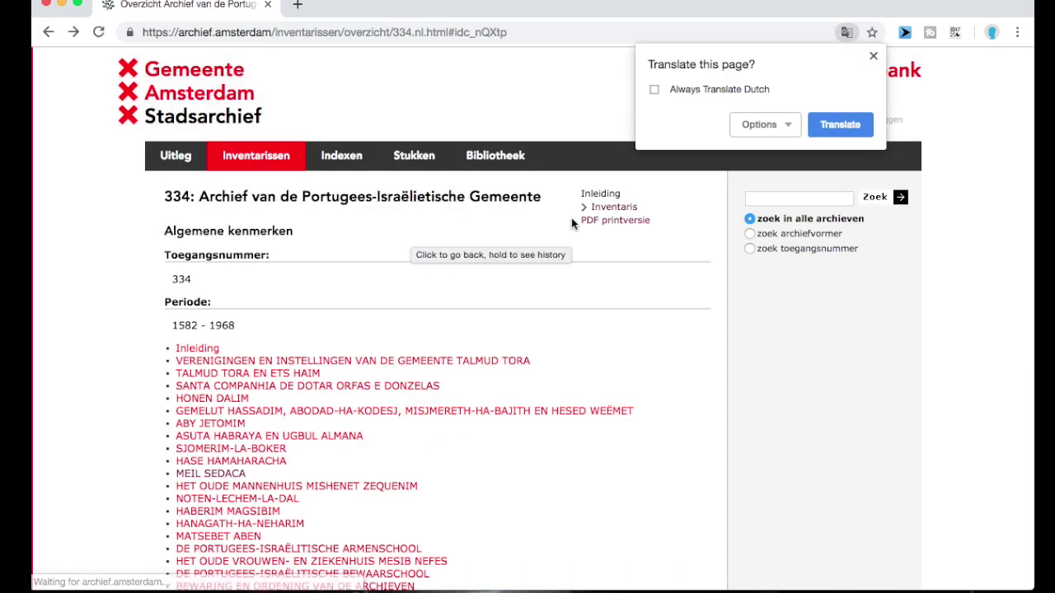
{"action": "left_click", "coordinate": [635, 211]}
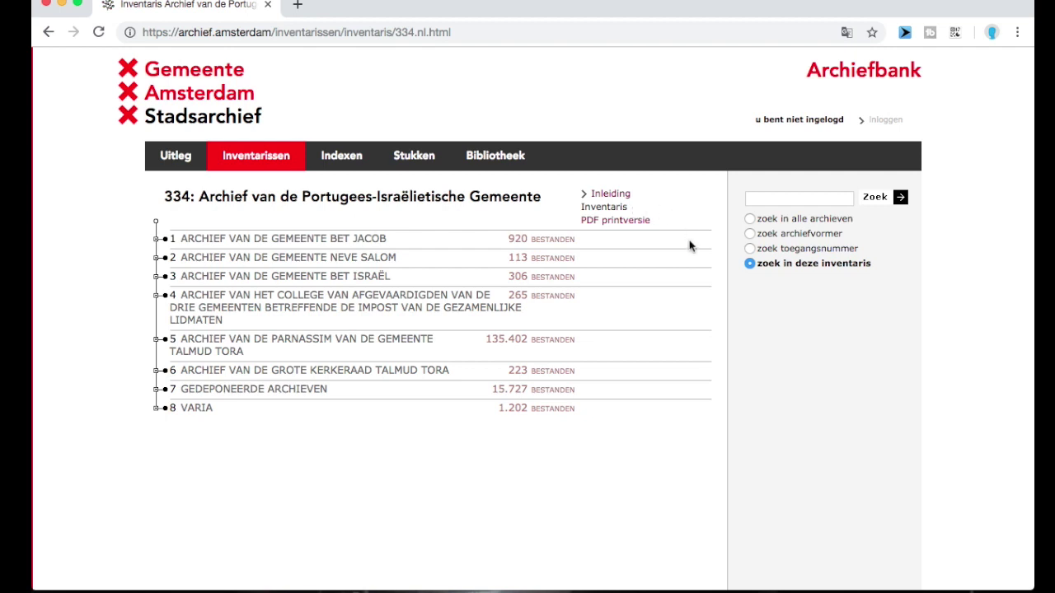
Step: Look into section 4 of the inventory, collapse it again, and expand section 5, Archief van de Parnassim van de Gemeente Talmud Tora
{"action": "left_click", "coordinate": [157, 296]}
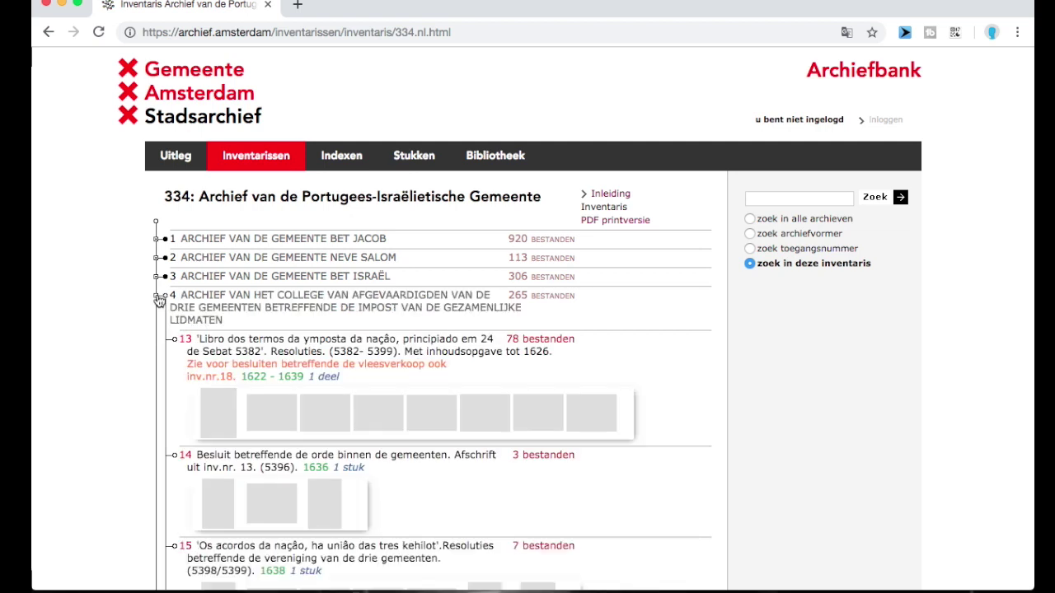
{"action": "left_click", "coordinate": [158, 296]}
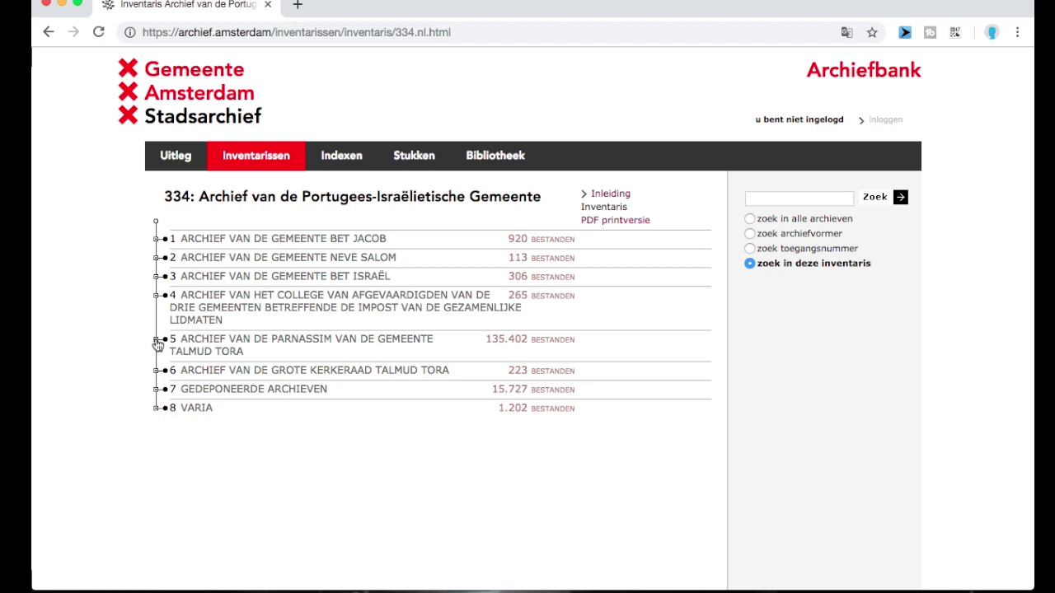
{"action": "scroll", "coordinate": [157, 344], "scroll_direction": "down", "scroll_amount": 2}
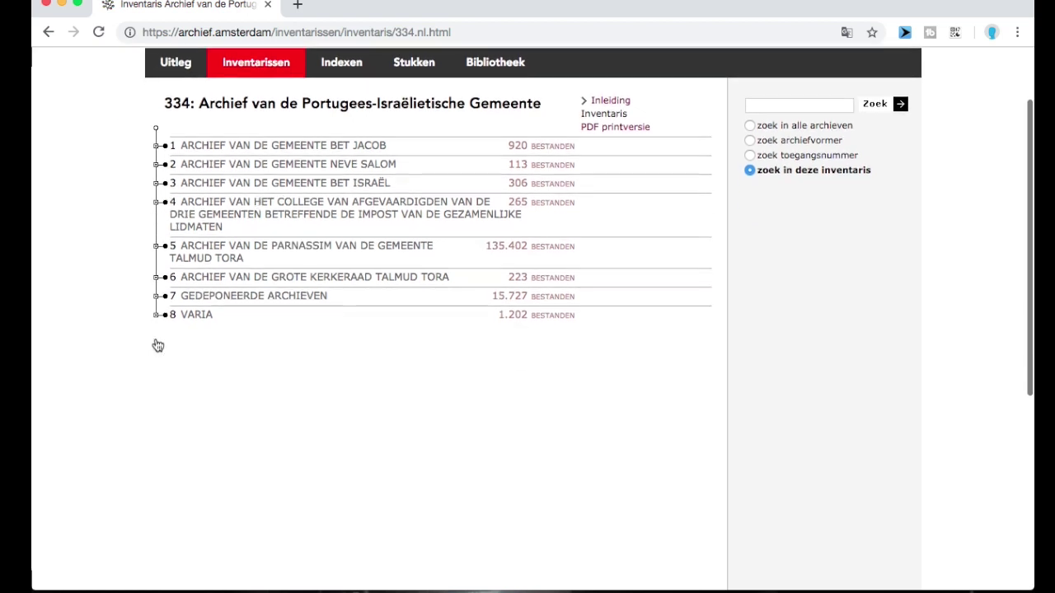
{"action": "left_click", "coordinate": [158, 251]}
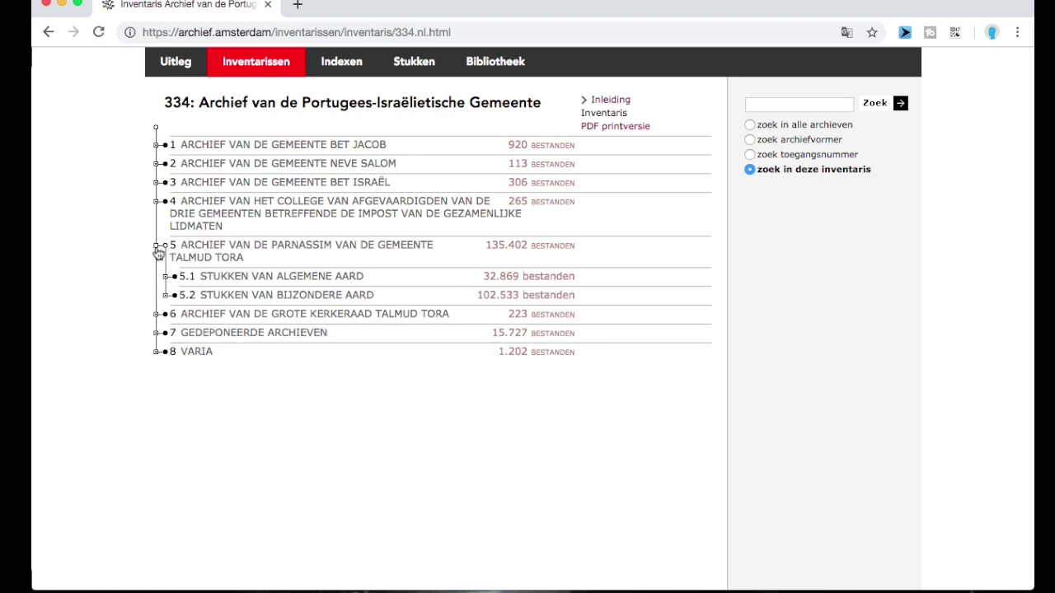
Step: Expand section 5.2, its subsection 5.2.6 Administratie van de lidmaten, and 5.2.6.5 Registers en bundels van gemengde aard
{"action": "left_click", "coordinate": [166, 296]}
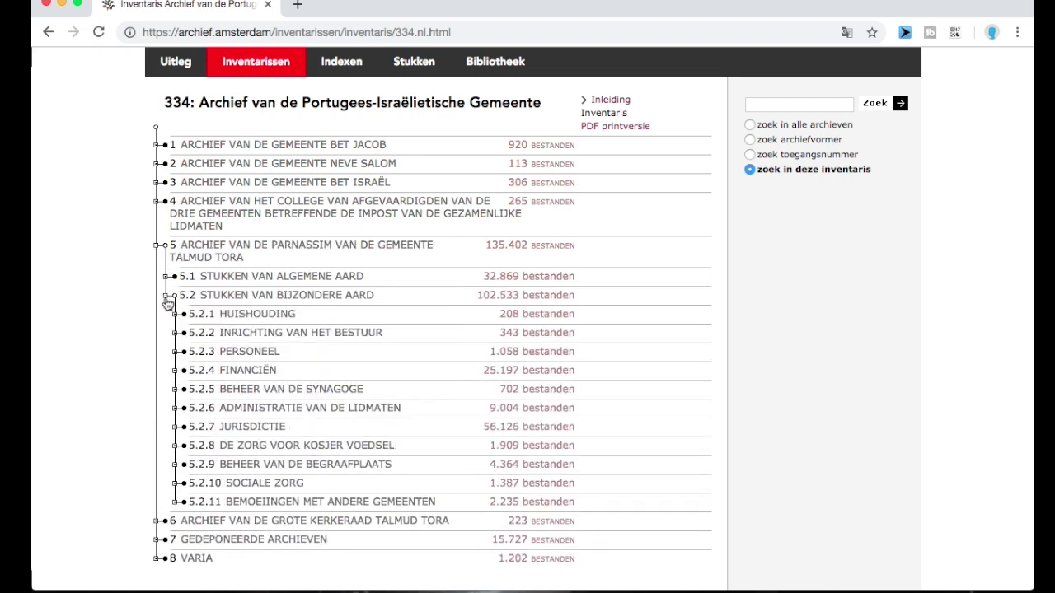
{"action": "scroll", "coordinate": [168, 304], "scroll_direction": "down", "scroll_amount": 1}
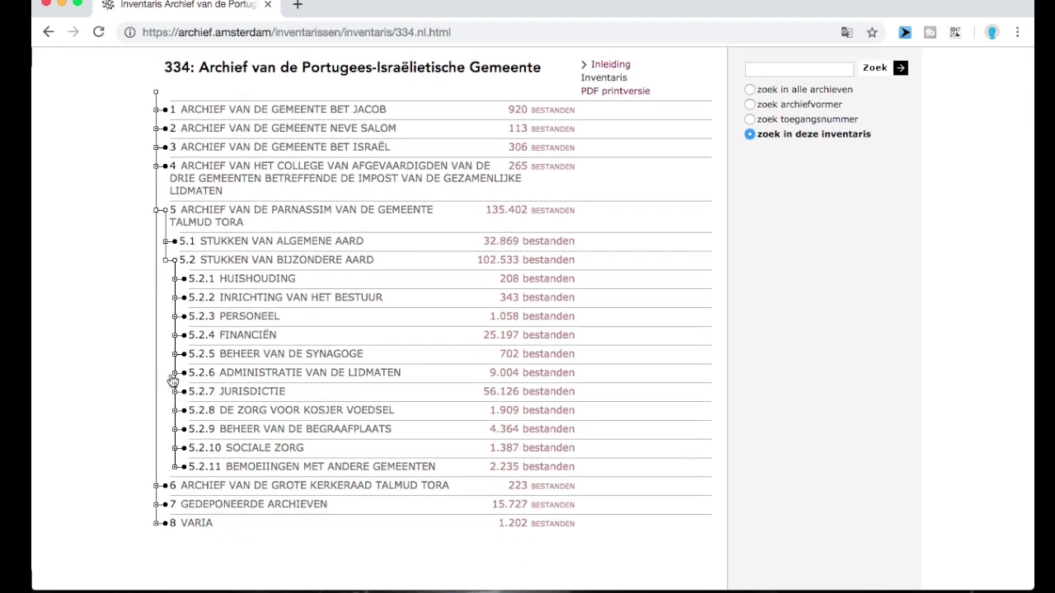
{"action": "left_click", "coordinate": [174, 375]}
{"action": "scroll", "coordinate": [182, 412], "scroll_direction": "down", "scroll_amount": 1}
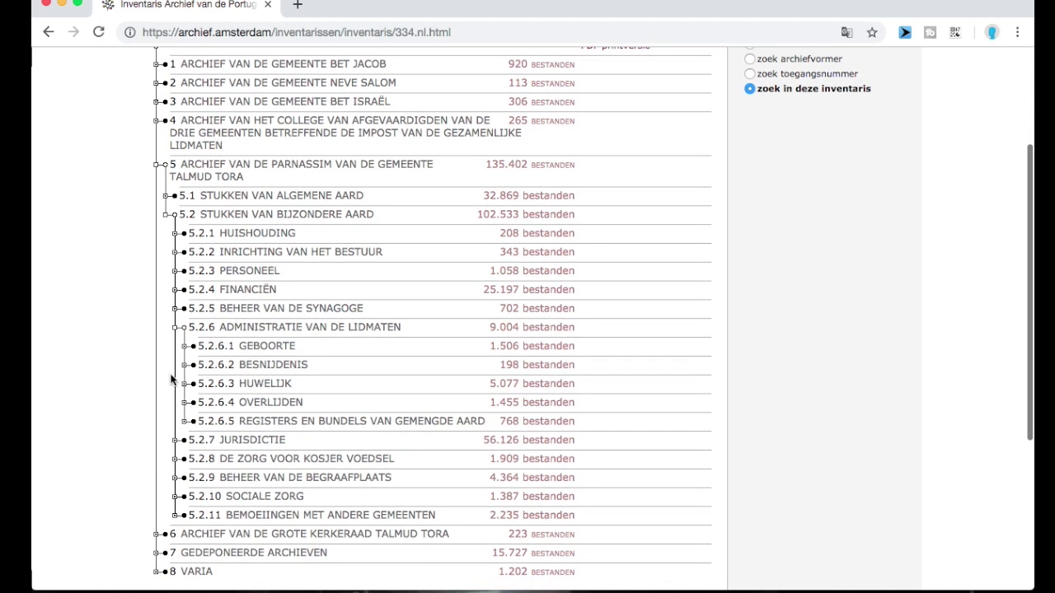
{"action": "left_click", "coordinate": [185, 424]}
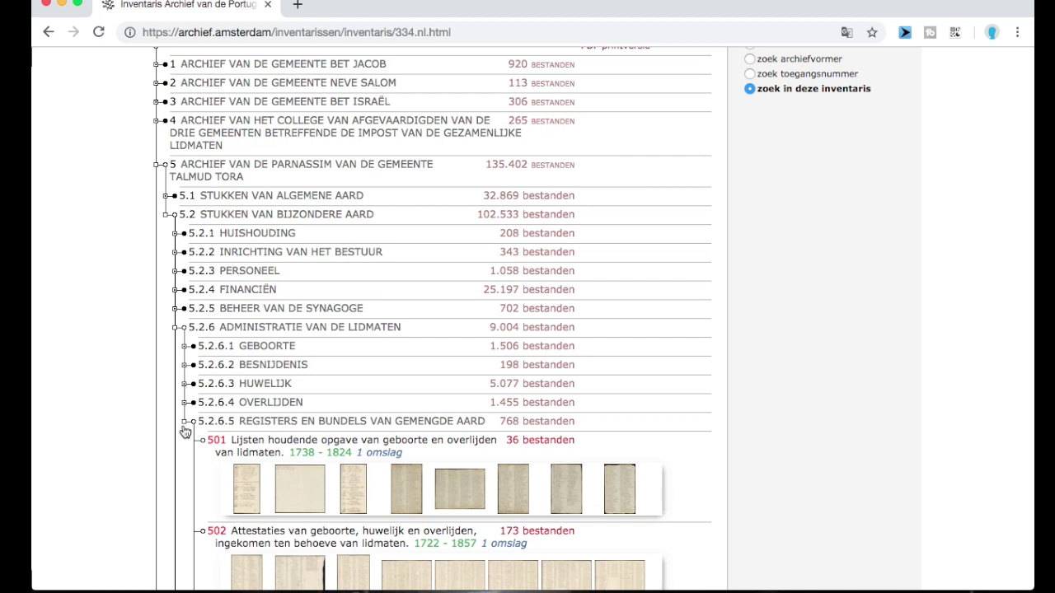
Step: Collapse subsection 5.2.6 Administratie van de lidmaten and expand it again
{"action": "scroll", "coordinate": [184, 432], "scroll_direction": "up", "scroll_amount": 1}
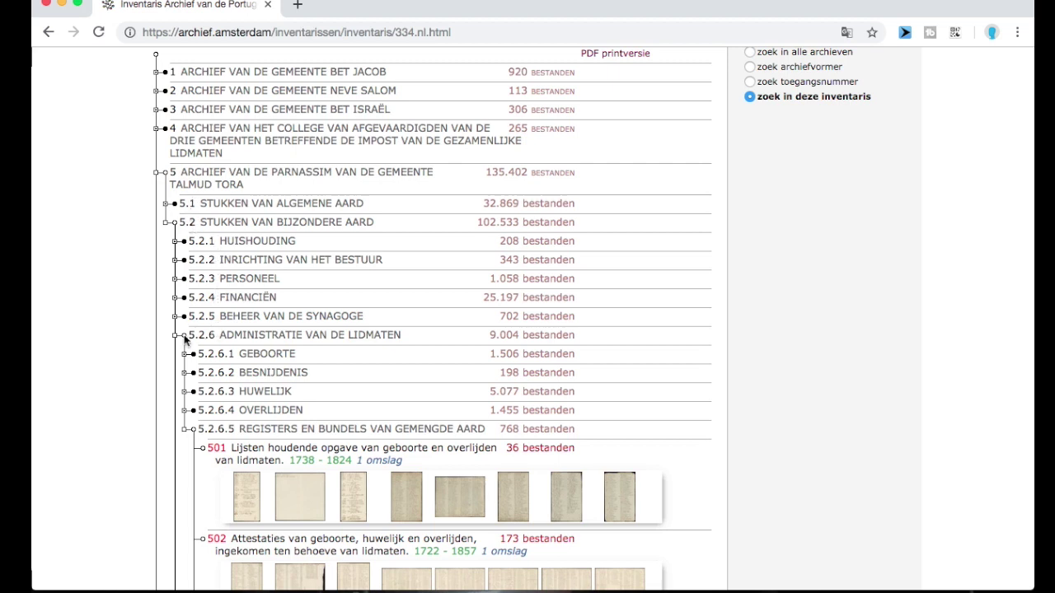
{"action": "left_click", "coordinate": [174, 336]}
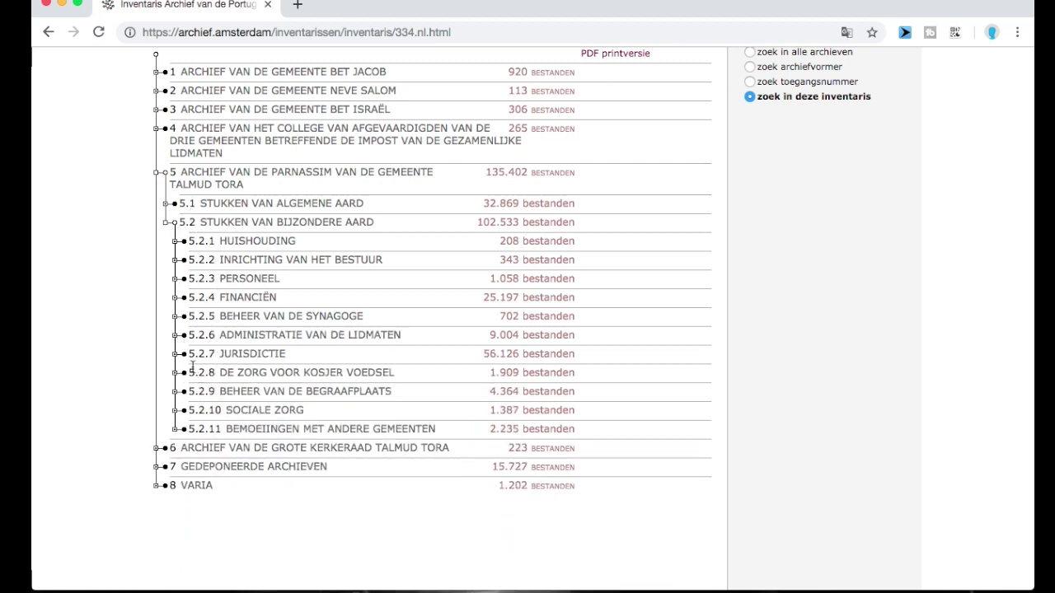
{"action": "left_click", "coordinate": [175, 335]}
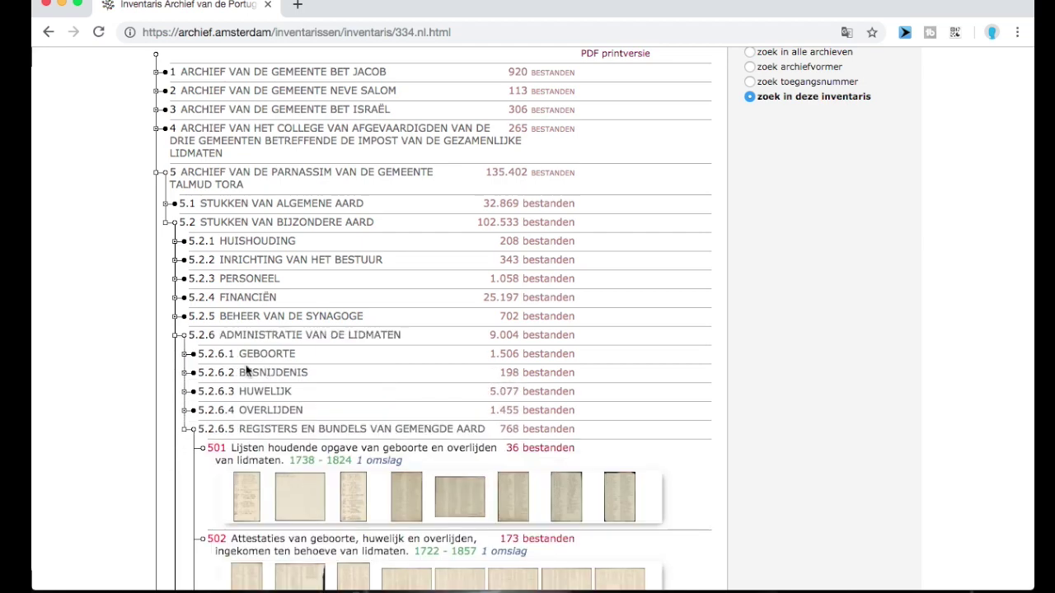
Step: Skim inventory entries 501 to 508 under 5.2.6.5, checking their descriptions, dates and scan thumbnails
{"action": "scroll", "coordinate": [247, 370], "scroll_direction": "down", "scroll_amount": 2}
{"action": "scroll", "coordinate": [246, 371], "scroll_direction": "down", "scroll_amount": 2}
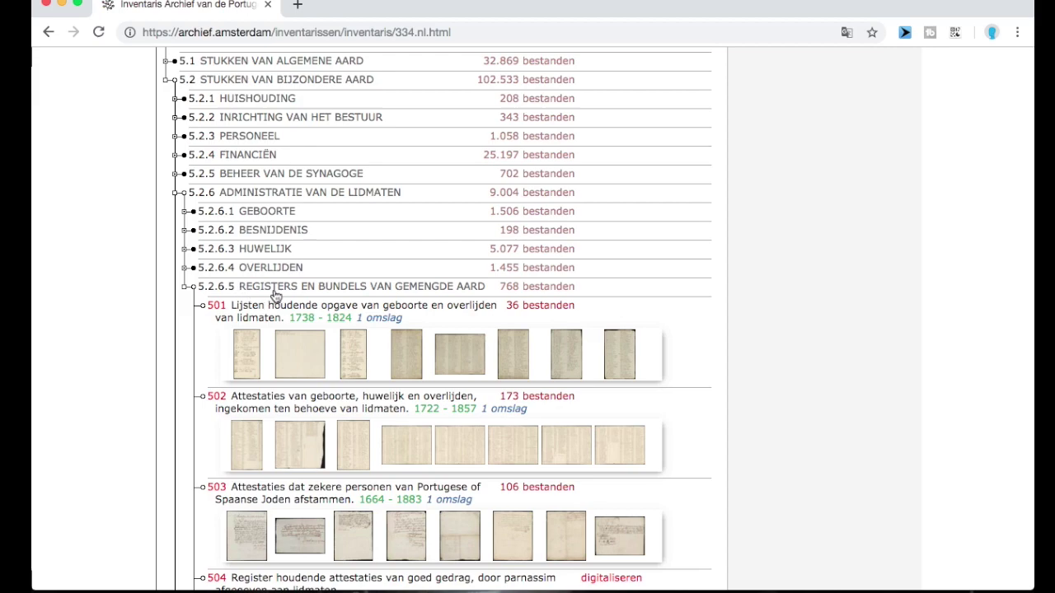
{"action": "scroll", "coordinate": [220, 301], "scroll_direction": "down", "scroll_amount": 3}
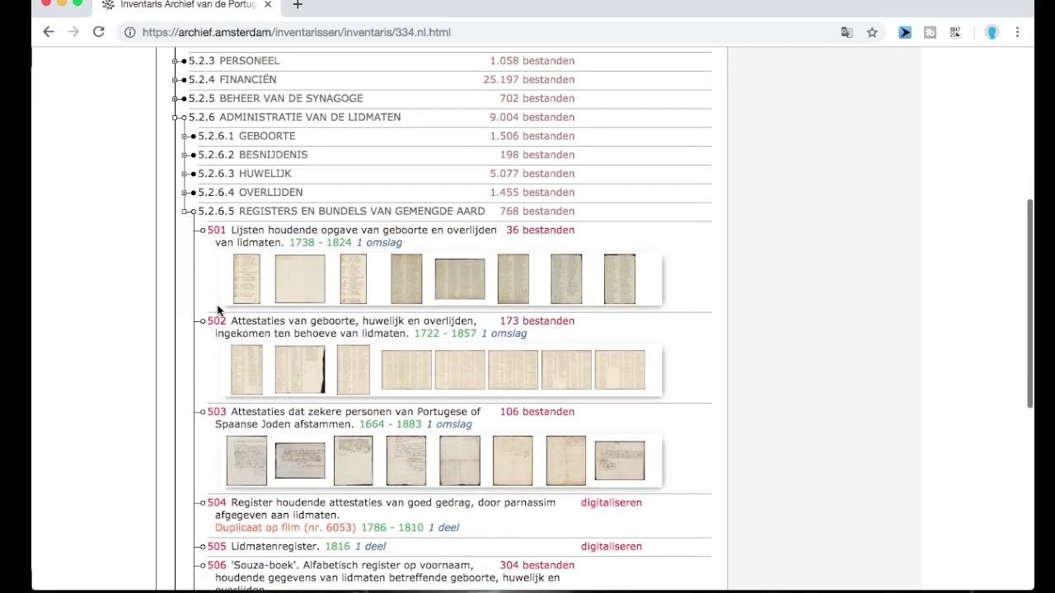
{"action": "scroll", "coordinate": [219, 311], "scroll_direction": "down", "scroll_amount": 9}
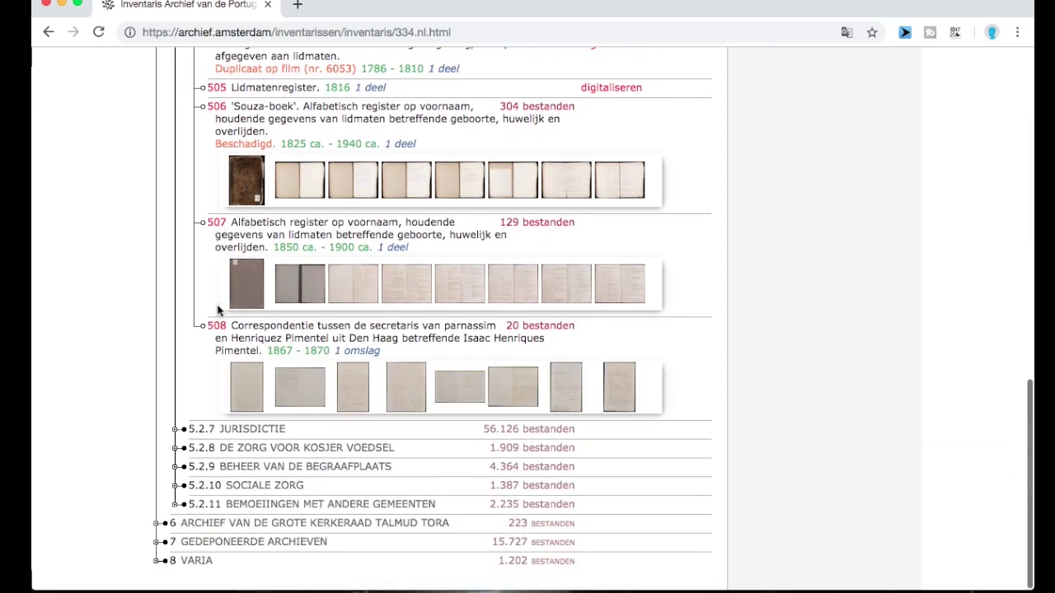
{"action": "scroll", "coordinate": [218, 309], "scroll_direction": "up", "scroll_amount": 9}
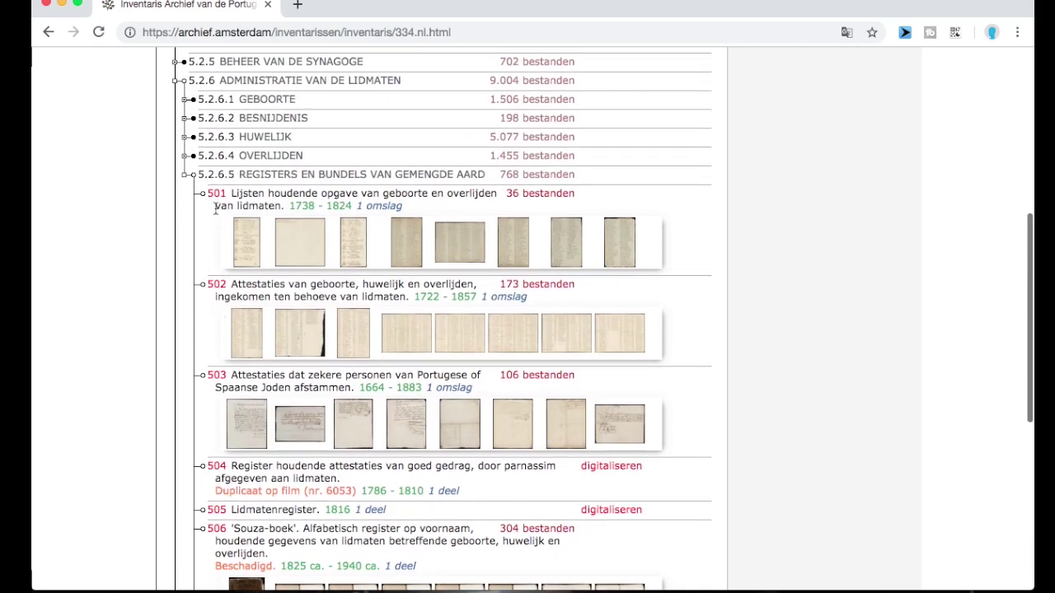
{"action": "scroll", "coordinate": [212, 224], "scroll_direction": "down", "scroll_amount": 11}
{"action": "scroll", "coordinate": [214, 223], "scroll_direction": "up", "scroll_amount": 8}
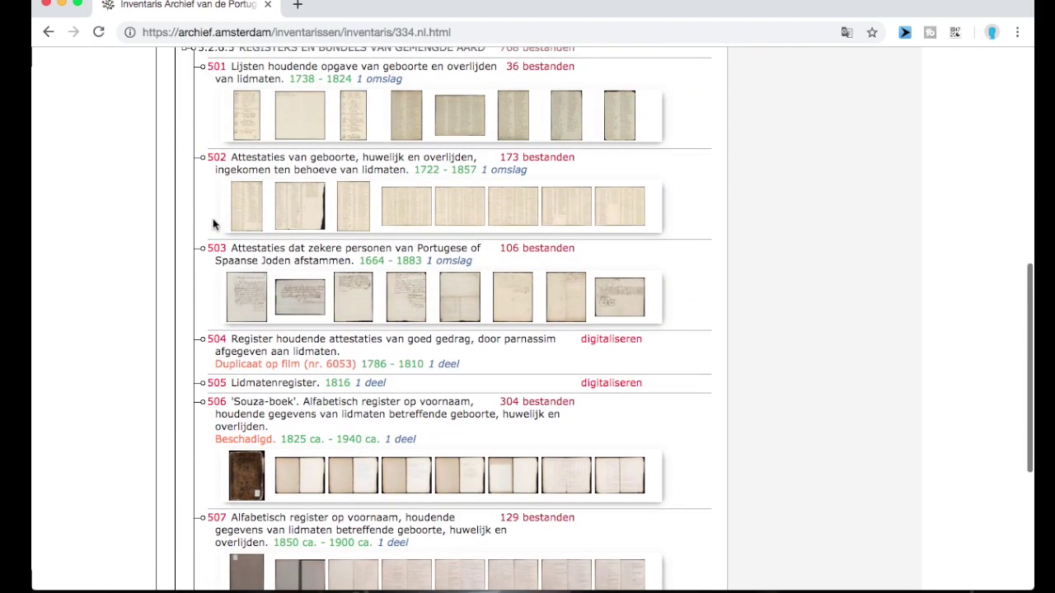
{"action": "scroll", "coordinate": [209, 251], "scroll_direction": "down", "scroll_amount": 1}
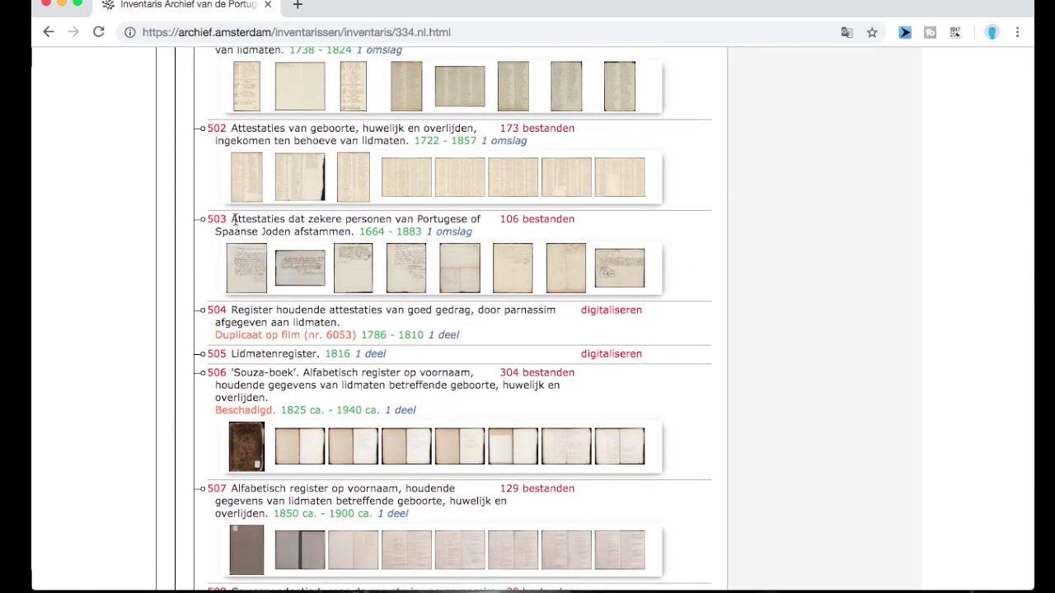
Step: Highlight the description of entry 503, Attestaties dat zekere personen van Portugese of Spaanse Joden afstammen, and open its first scan
{"action": "left_click_drag", "start_coordinate": [232, 219], "coordinate": [360, 232]}
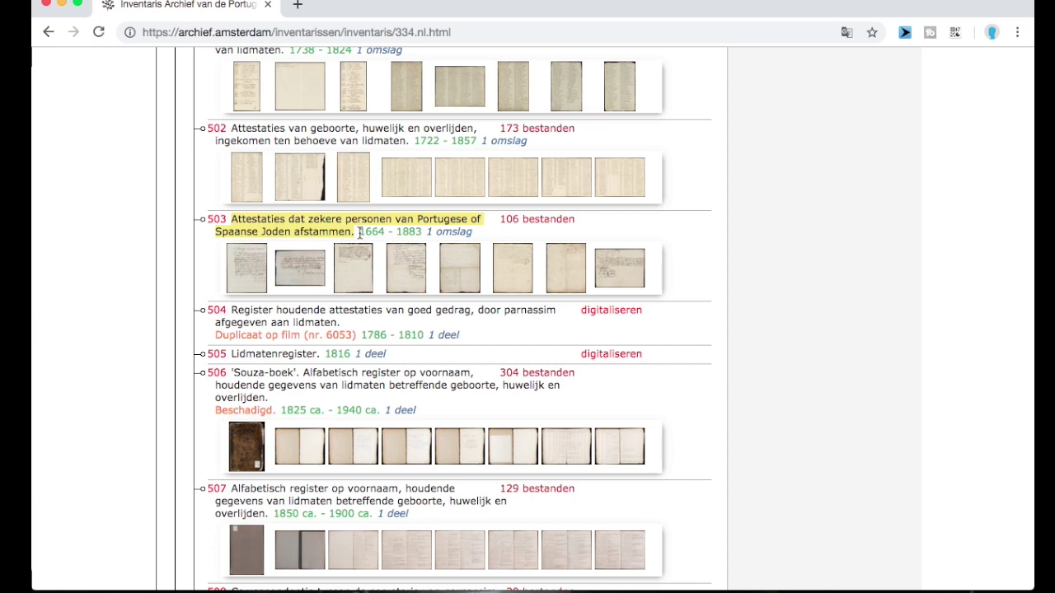
{"action": "left_click", "coordinate": [360, 232]}
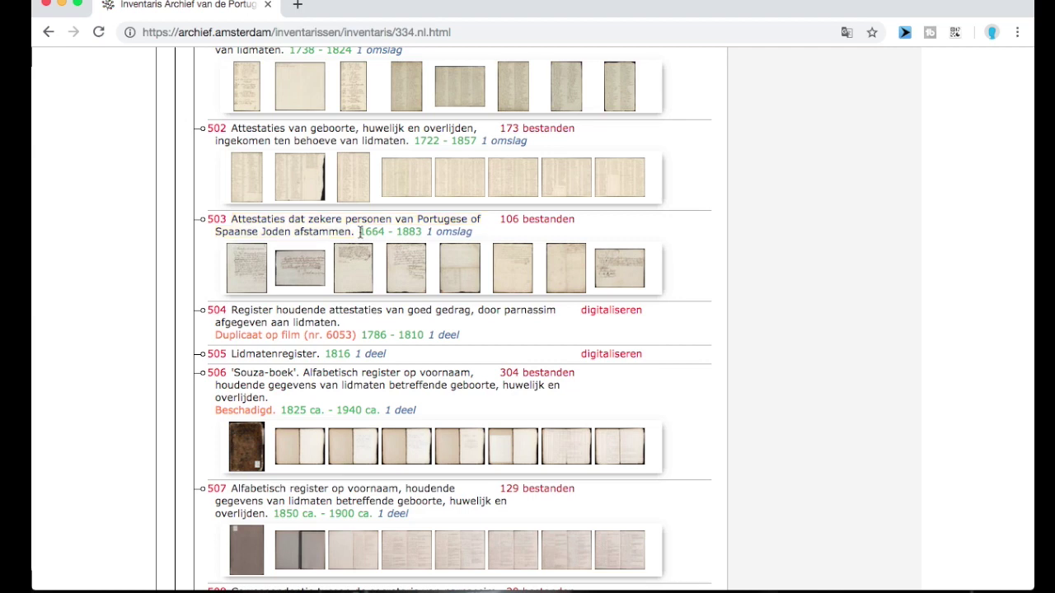
{"action": "left_click", "coordinate": [236, 280]}
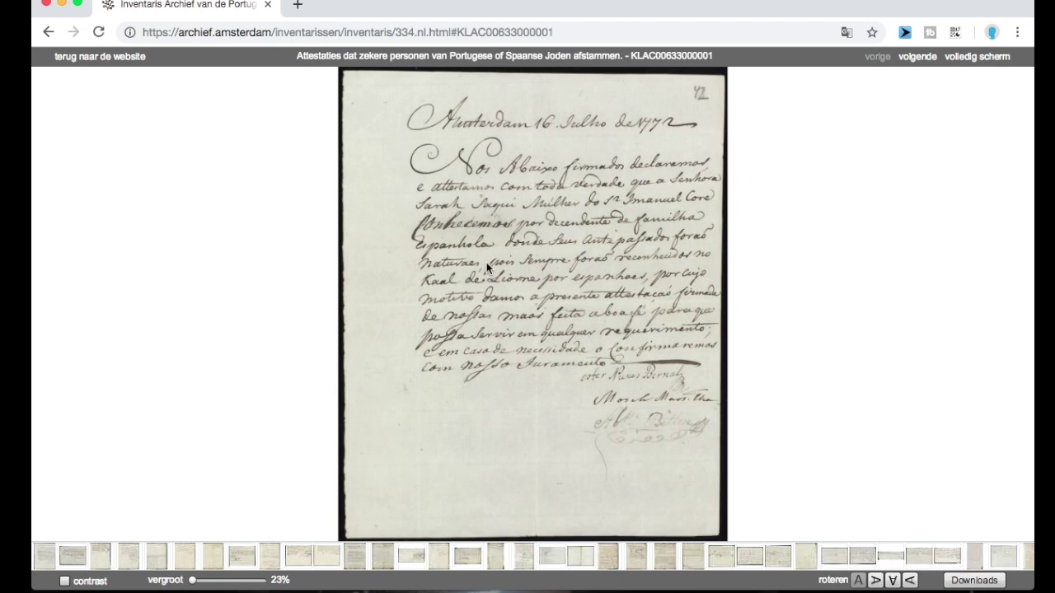
Step: Enlarge the first scan to 47% and read the 1772 attestation down to its signatures
{"action": "scroll", "coordinate": [486, 263], "scroll_direction": "up", "scroll_amount": 5}
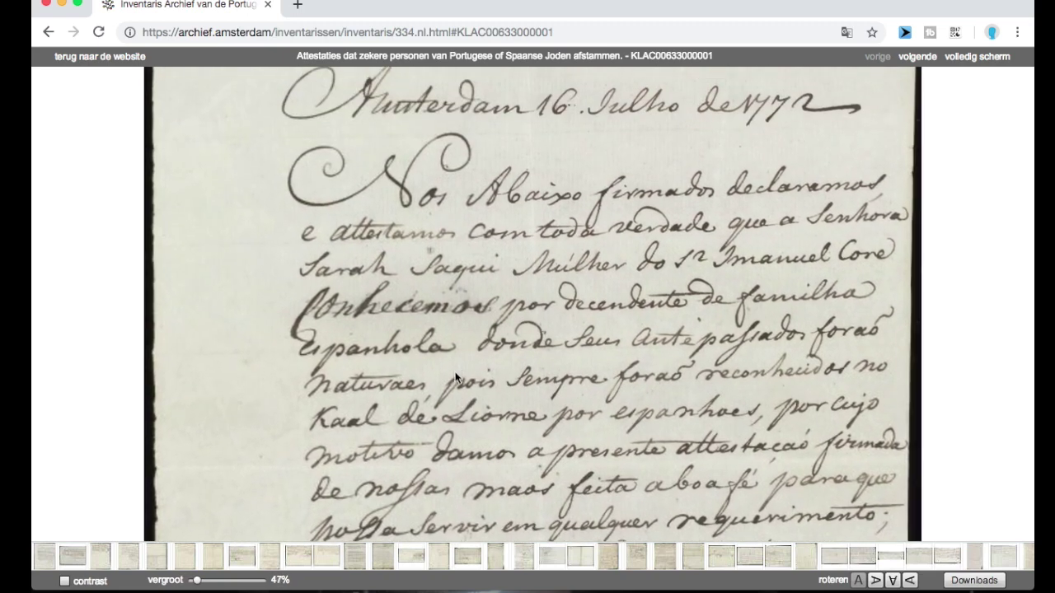
{"action": "left_click_drag", "start_coordinate": [524, 379], "coordinate": [490, 327]}
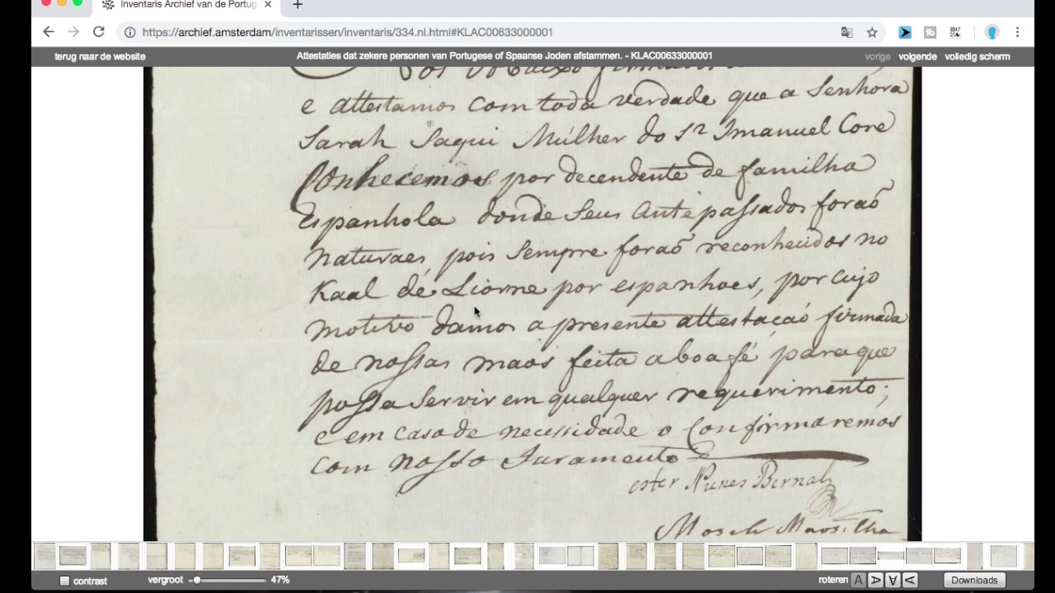
{"action": "scroll", "coordinate": [511, 326], "scroll_direction": "down", "scroll_amount": 1}
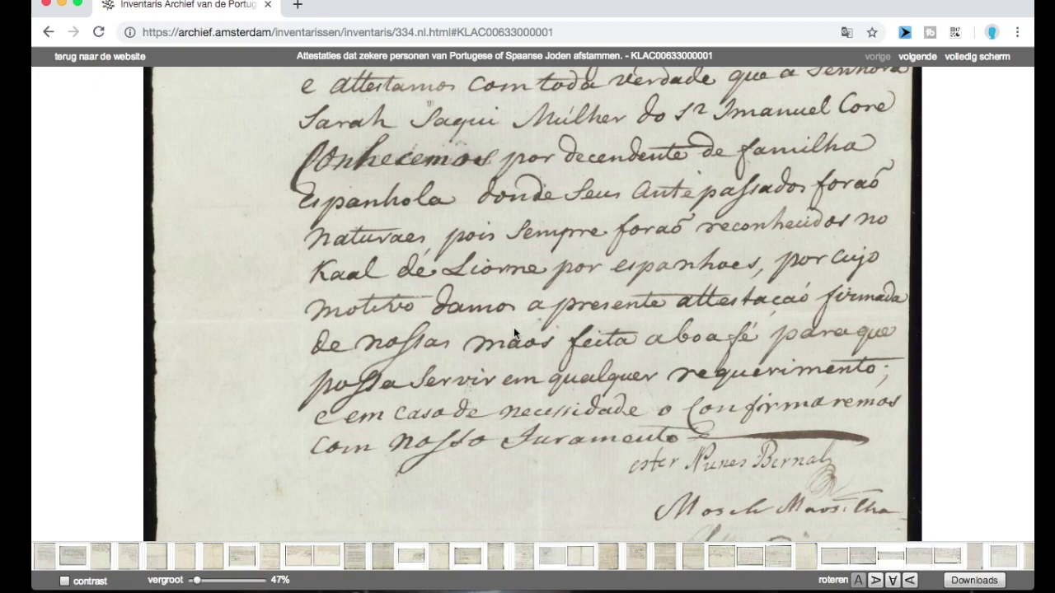
{"action": "left_click", "coordinate": [905, 59]}
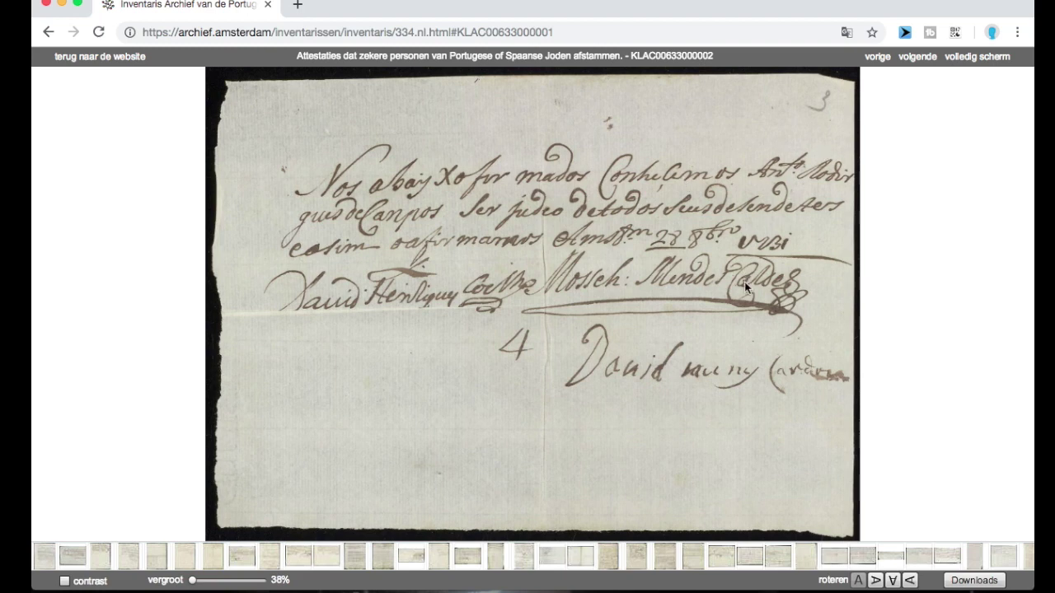
{"action": "left_click", "coordinate": [925, 62]}
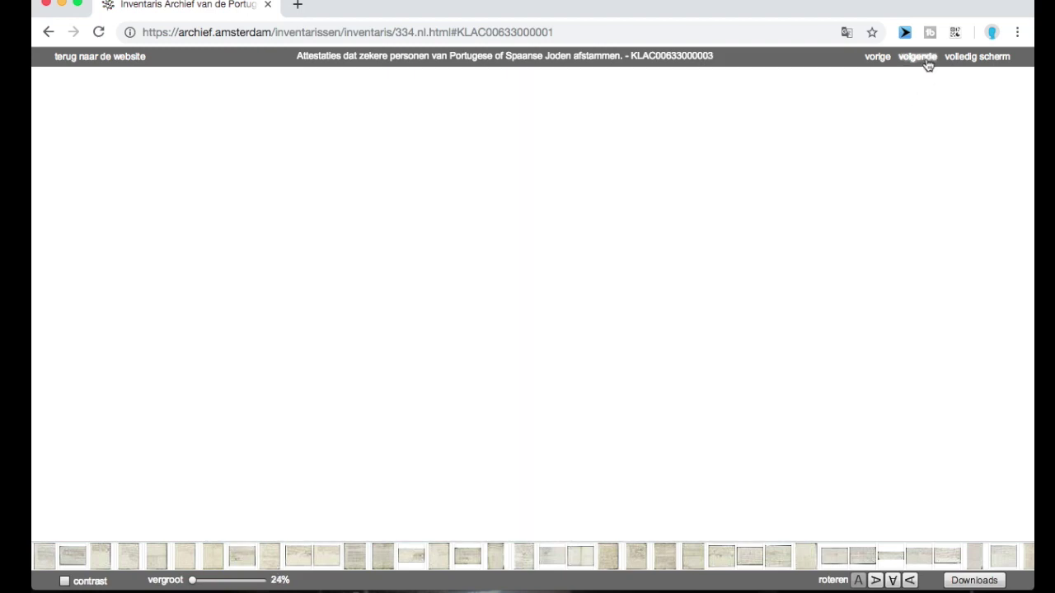
{"action": "left_click", "coordinate": [927, 65]}
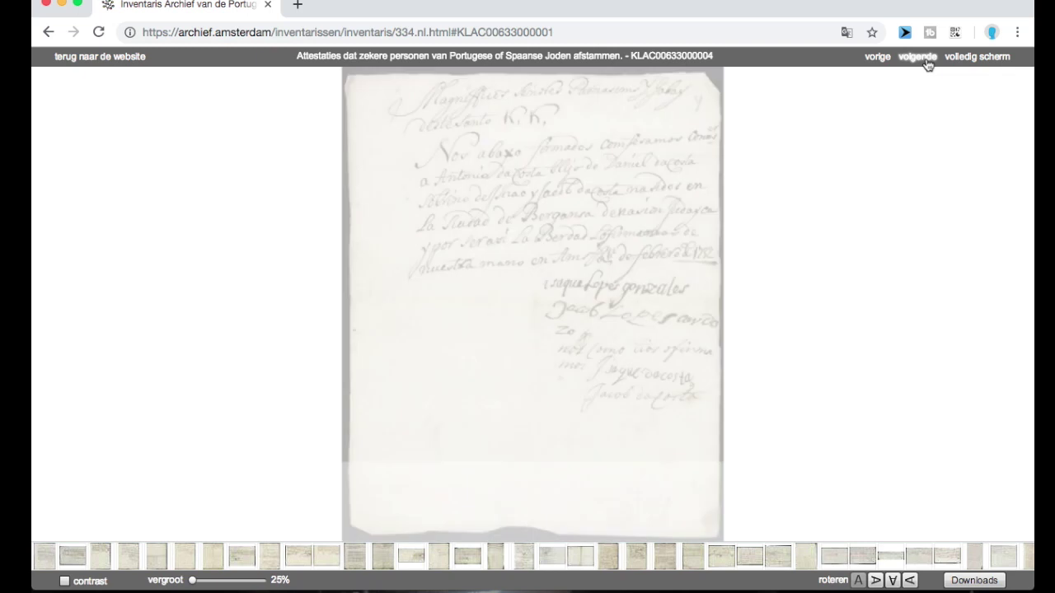
{"action": "left_click", "coordinate": [927, 65]}
{"action": "left_click", "coordinate": [927, 65]}
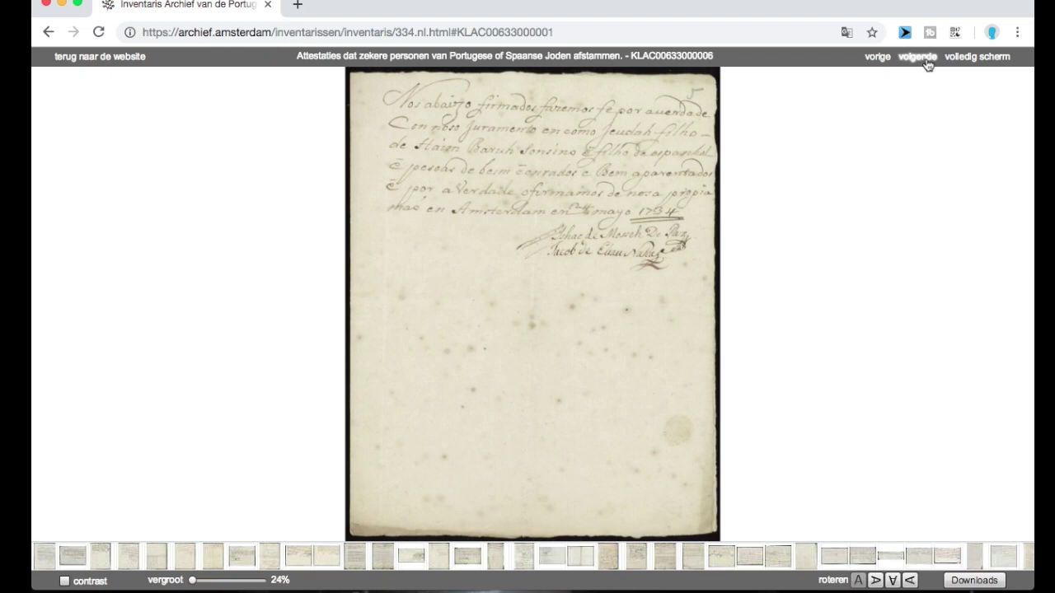
{"action": "left_click", "coordinate": [927, 65]}
{"action": "left_click", "coordinate": [927, 65]}
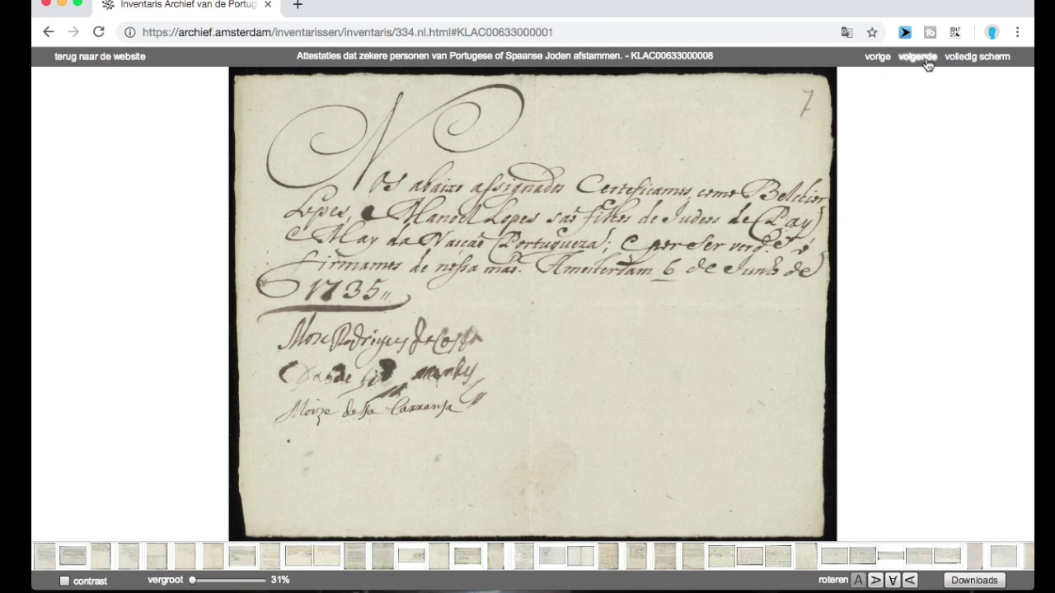
{"action": "left_click", "coordinate": [919, 57]}
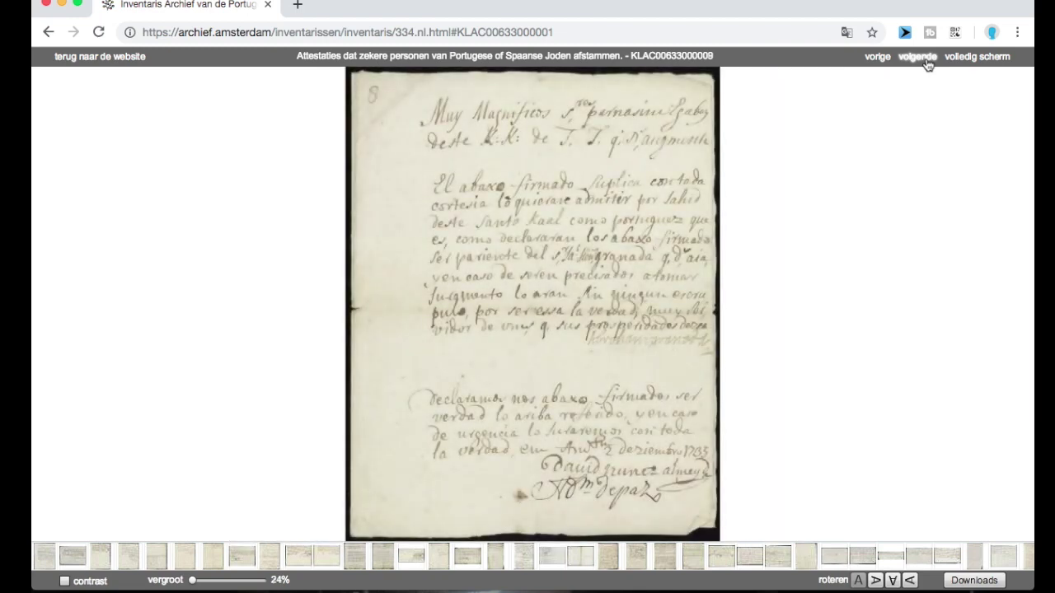
{"action": "left_click", "coordinate": [926, 62]}
{"action": "left_click", "coordinate": [927, 62]}
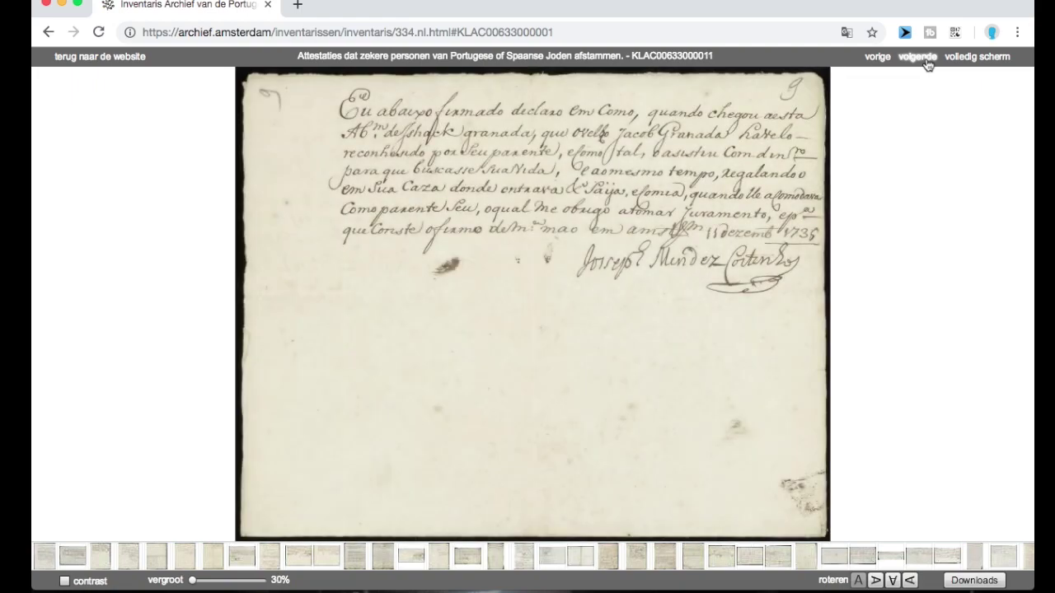
{"action": "left_click", "coordinate": [926, 62]}
{"action": "left_click", "coordinate": [926, 62]}
{"action": "left_click", "coordinate": [926, 62]}
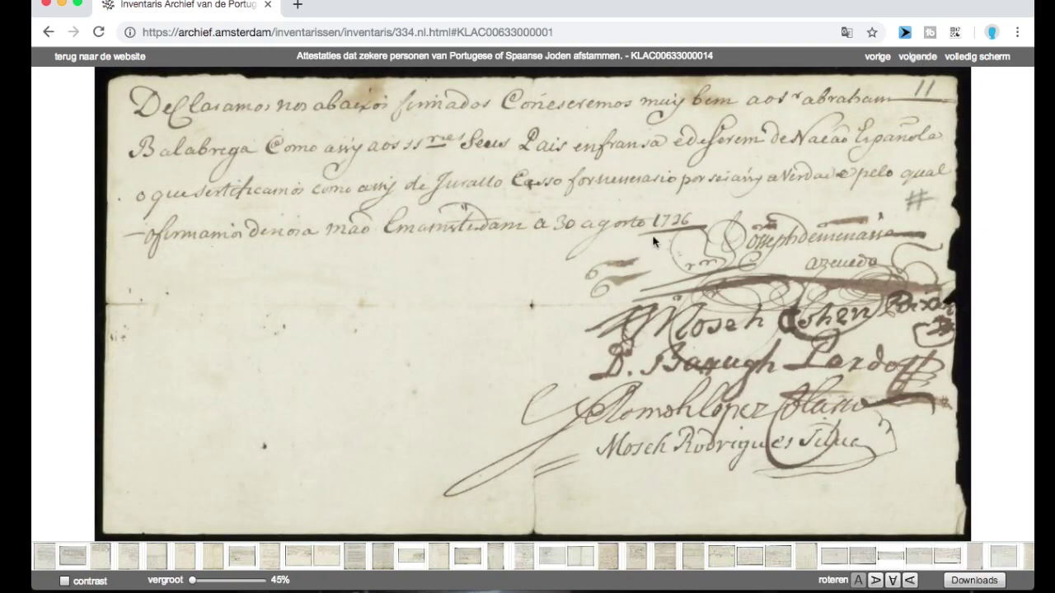
{"action": "scroll", "coordinate": [621, 286], "scroll_direction": "up", "scroll_amount": 3}
{"action": "left_click_drag", "start_coordinate": [691, 329], "coordinate": [479, 226]}
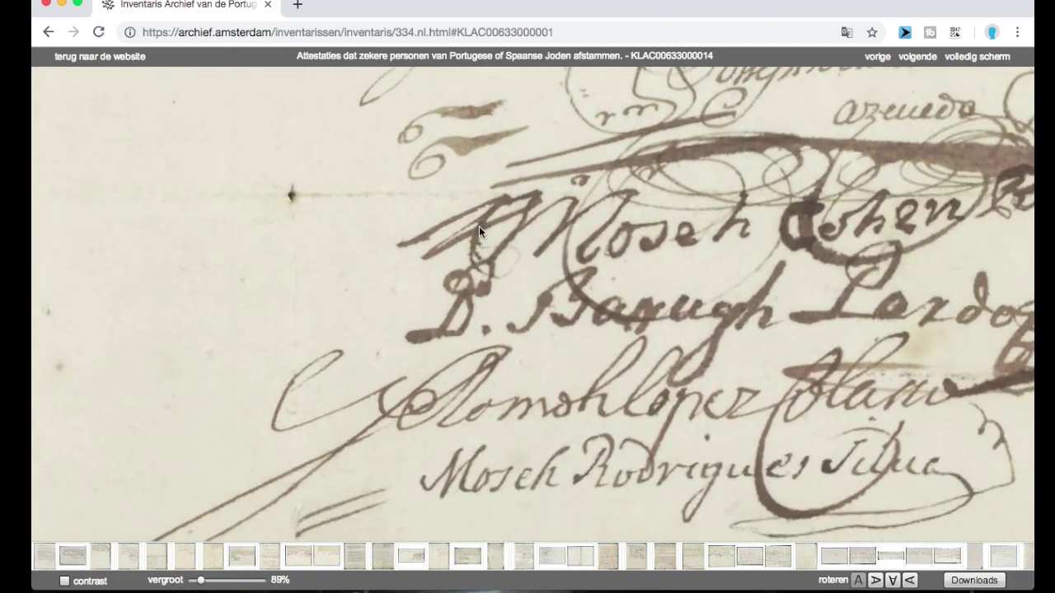
{"action": "scroll", "coordinate": [645, 266], "scroll_direction": "up", "scroll_amount": 1}
{"action": "right_click", "coordinate": [699, 277]}
{"action": "left_click", "coordinate": [581, 267]}
{"action": "left_click_drag", "start_coordinate": [581, 267], "coordinate": [474, 376]}
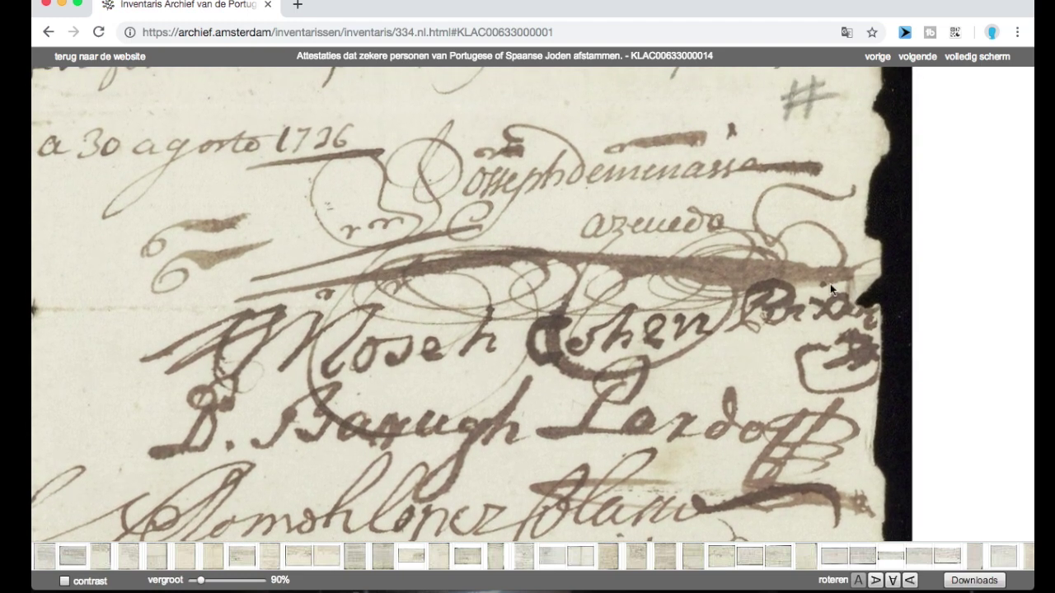
{"action": "left_click_drag", "start_coordinate": [200, 581], "coordinate": [195, 582]}
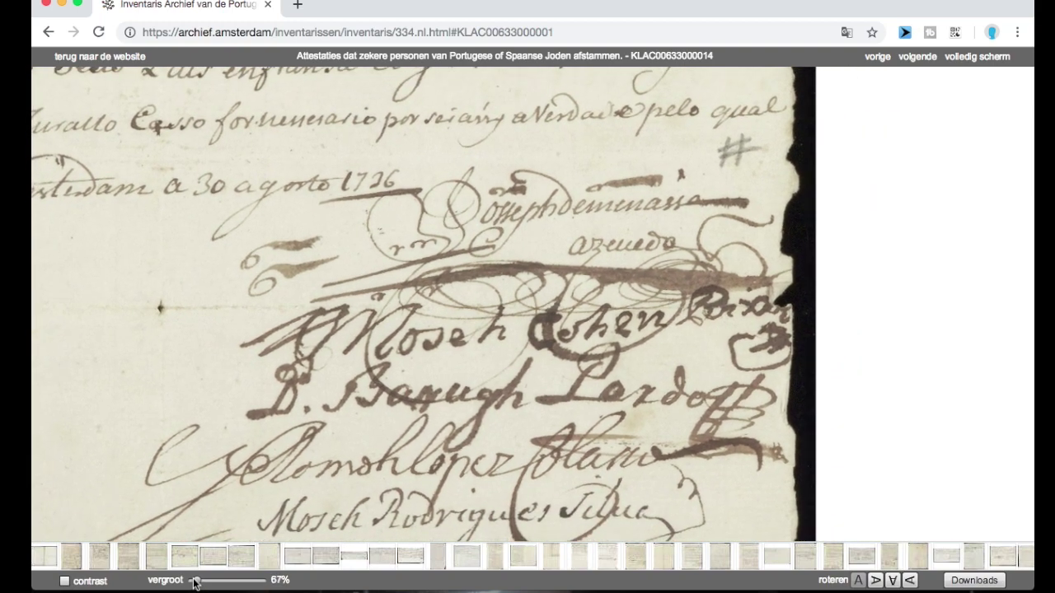